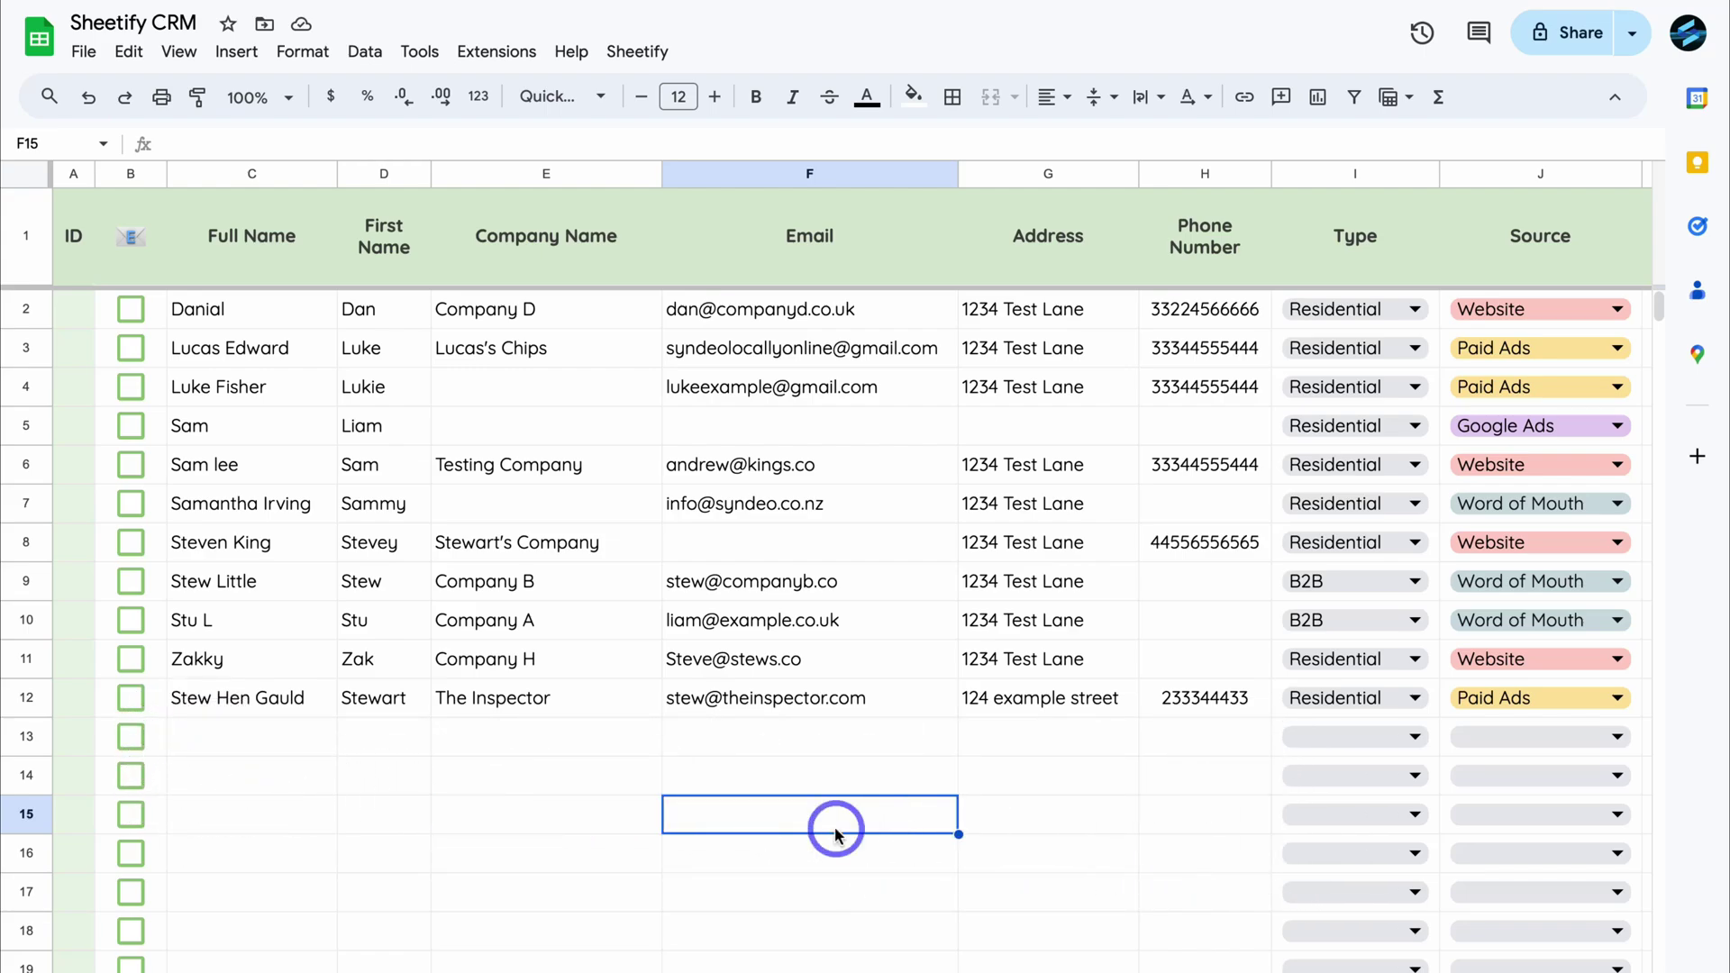
- Search the Marketplace for 'Google Contacts' and install the Import Contacts add-on, then return to the sheet
left_click(1699, 460)
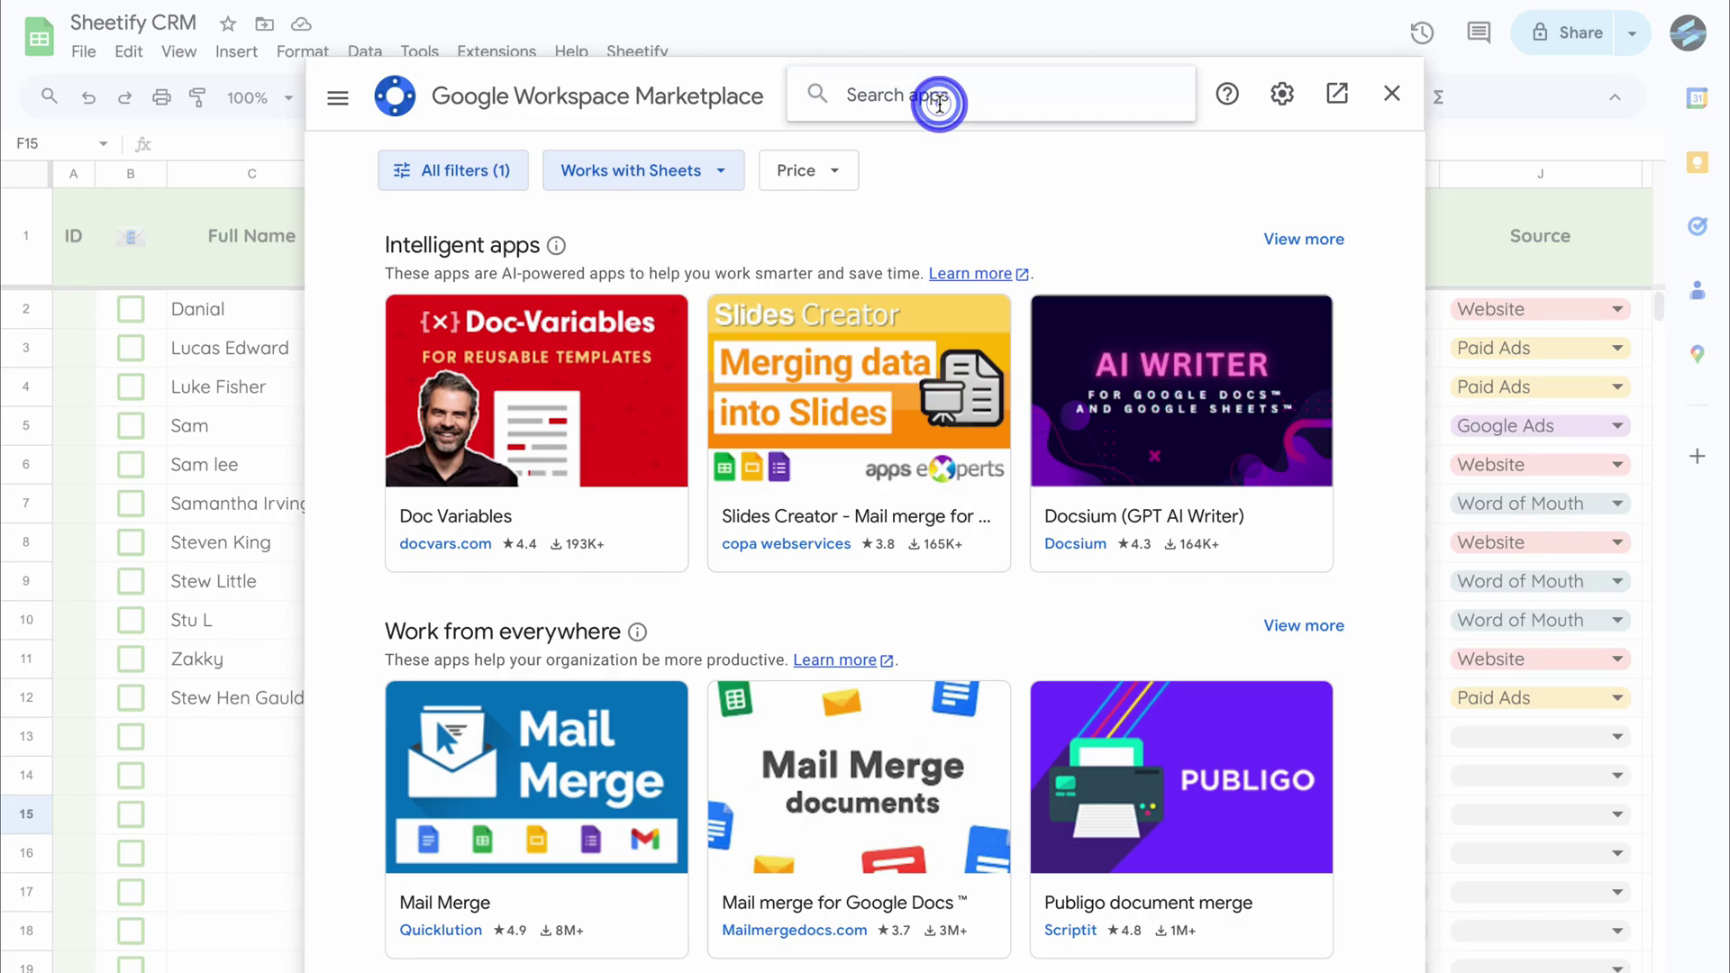
left_click(940, 103)
type("Google Contacts")
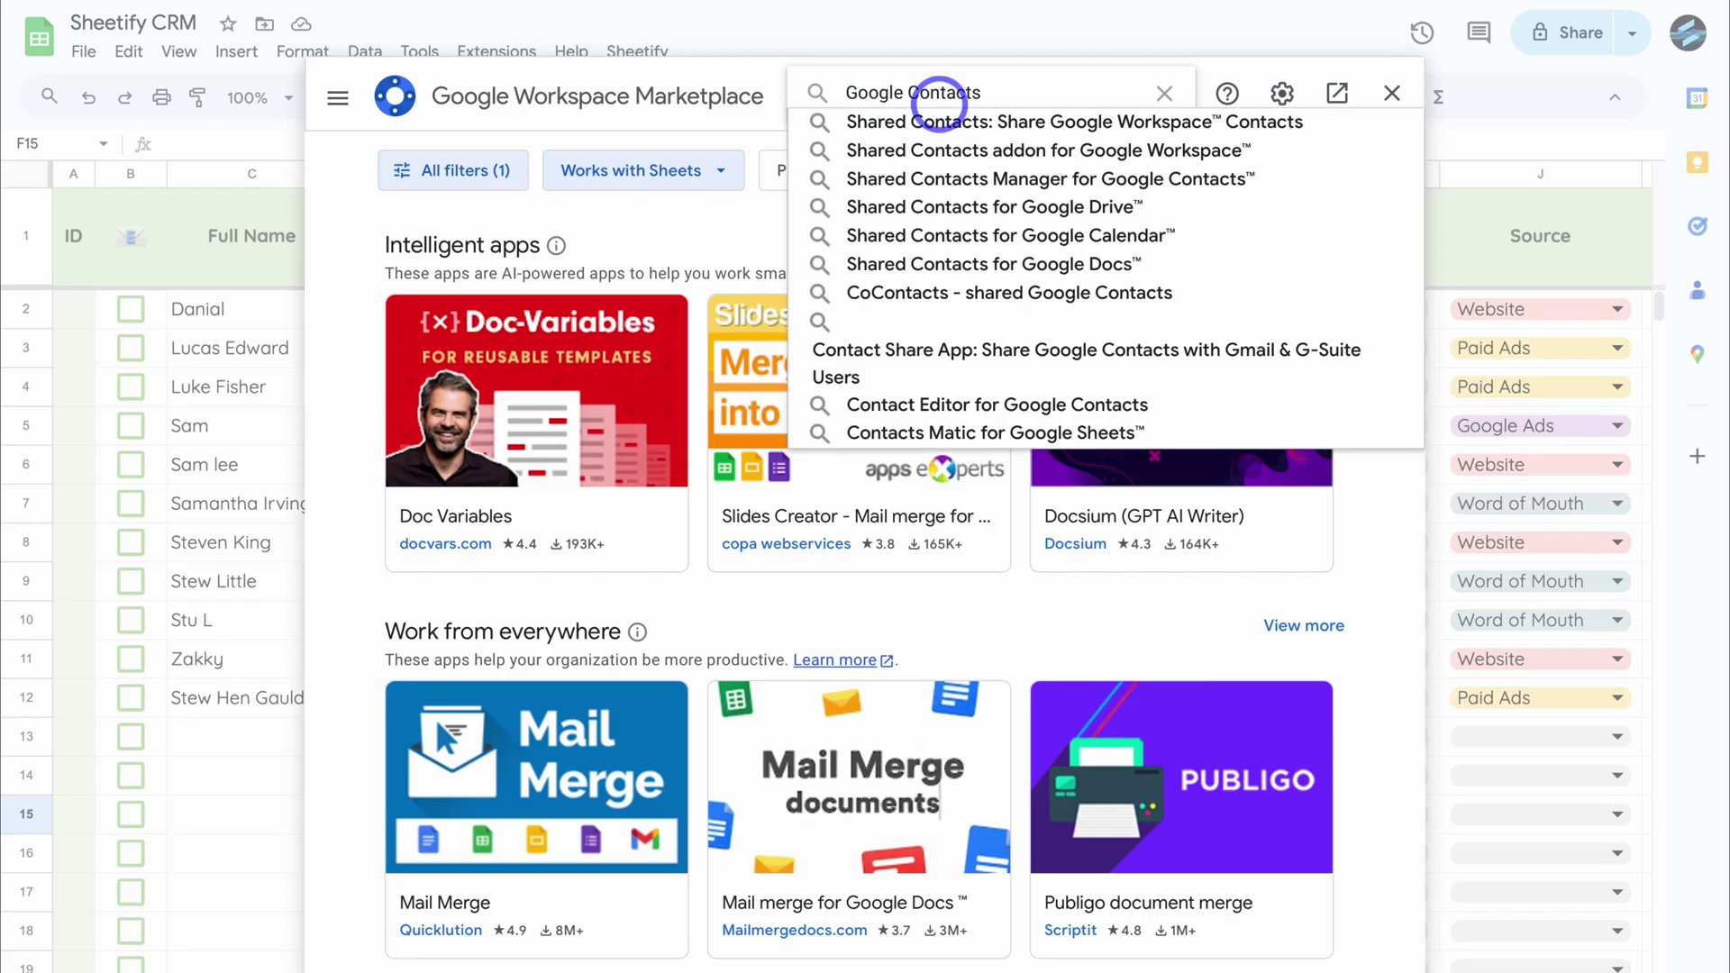
key("Return")
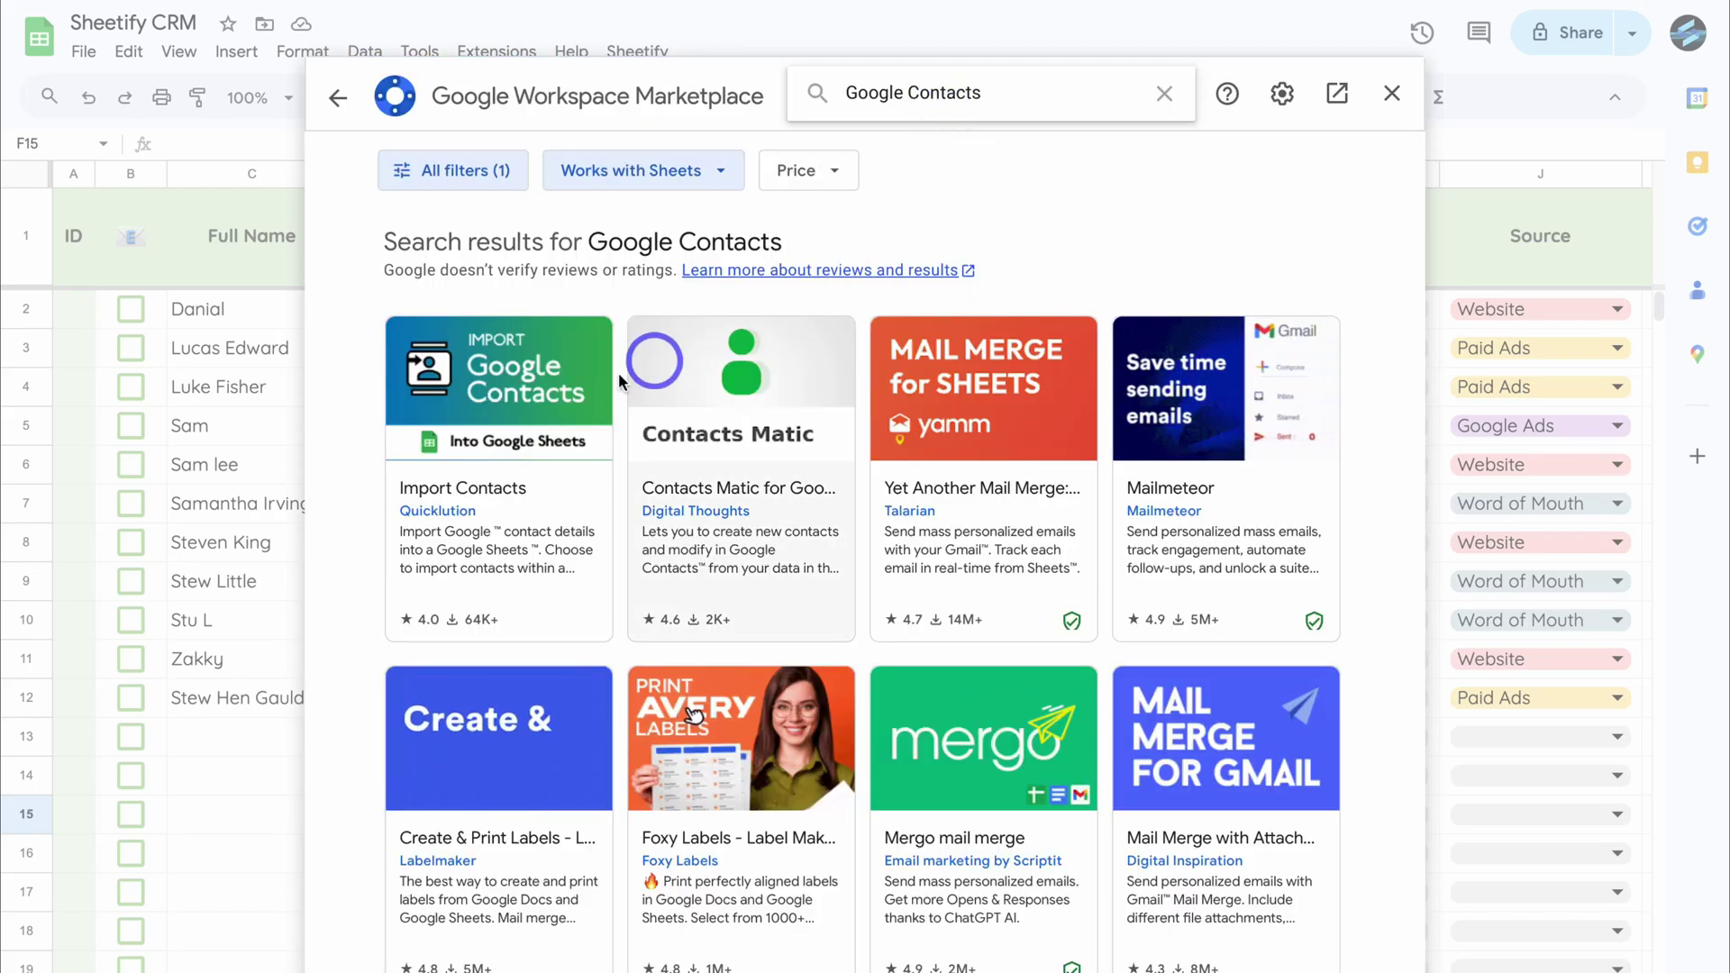
left_click(535, 437)
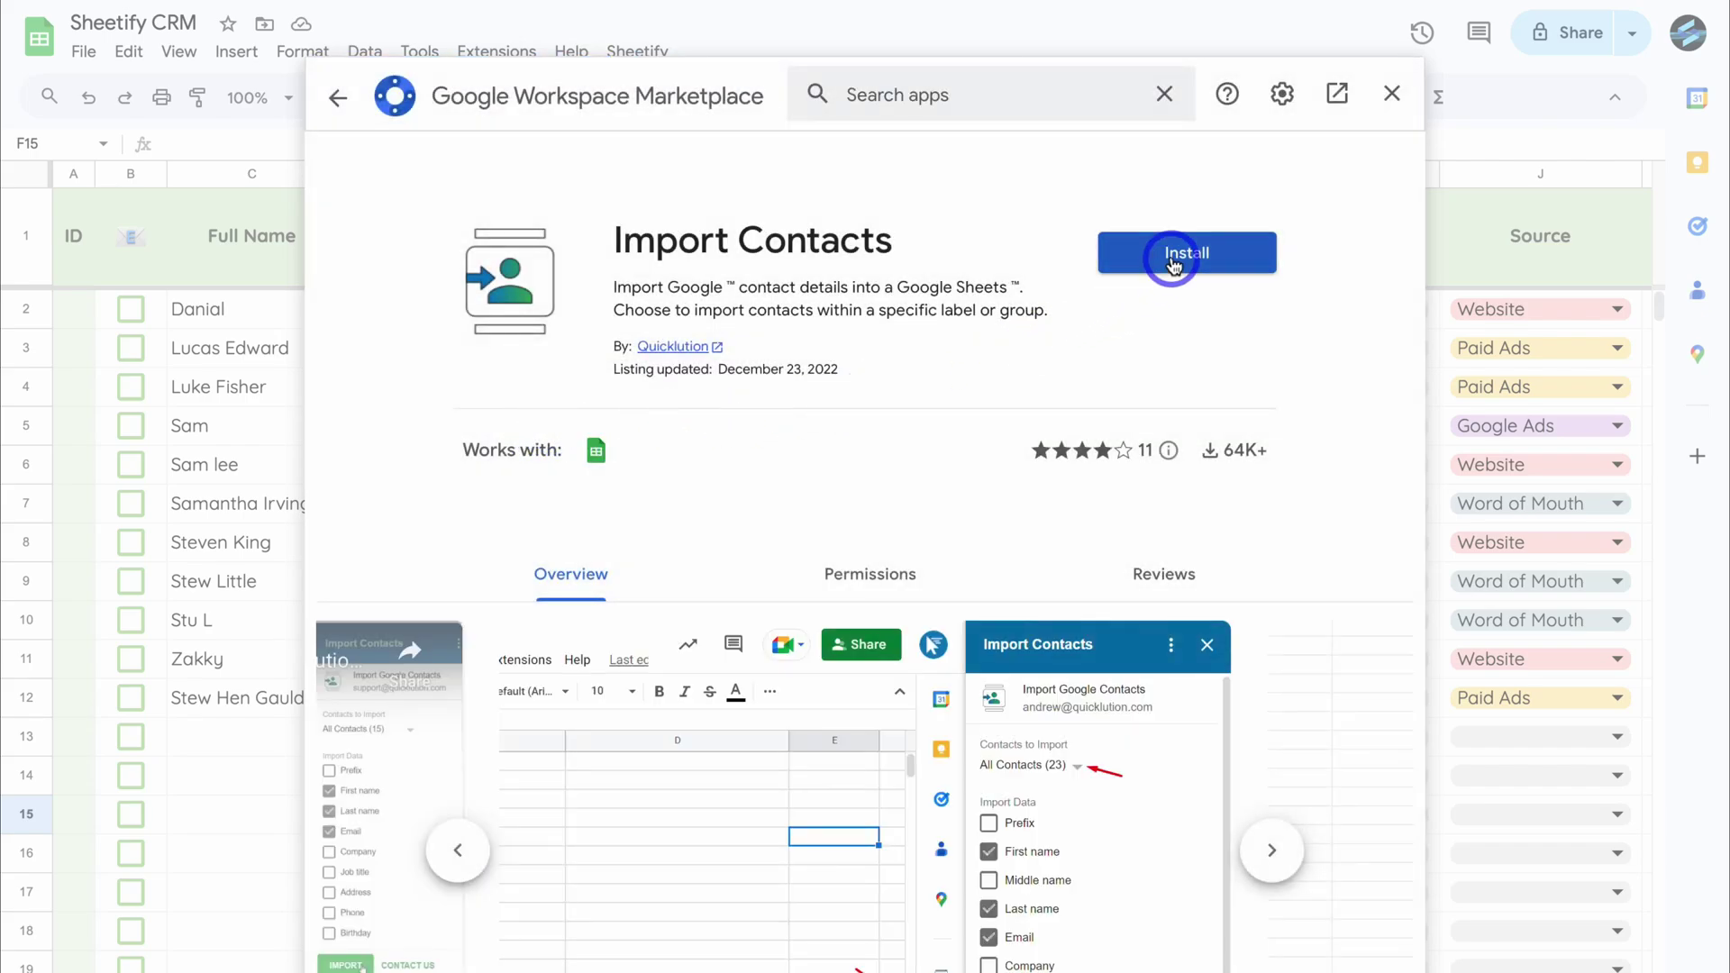
left_click(1173, 258)
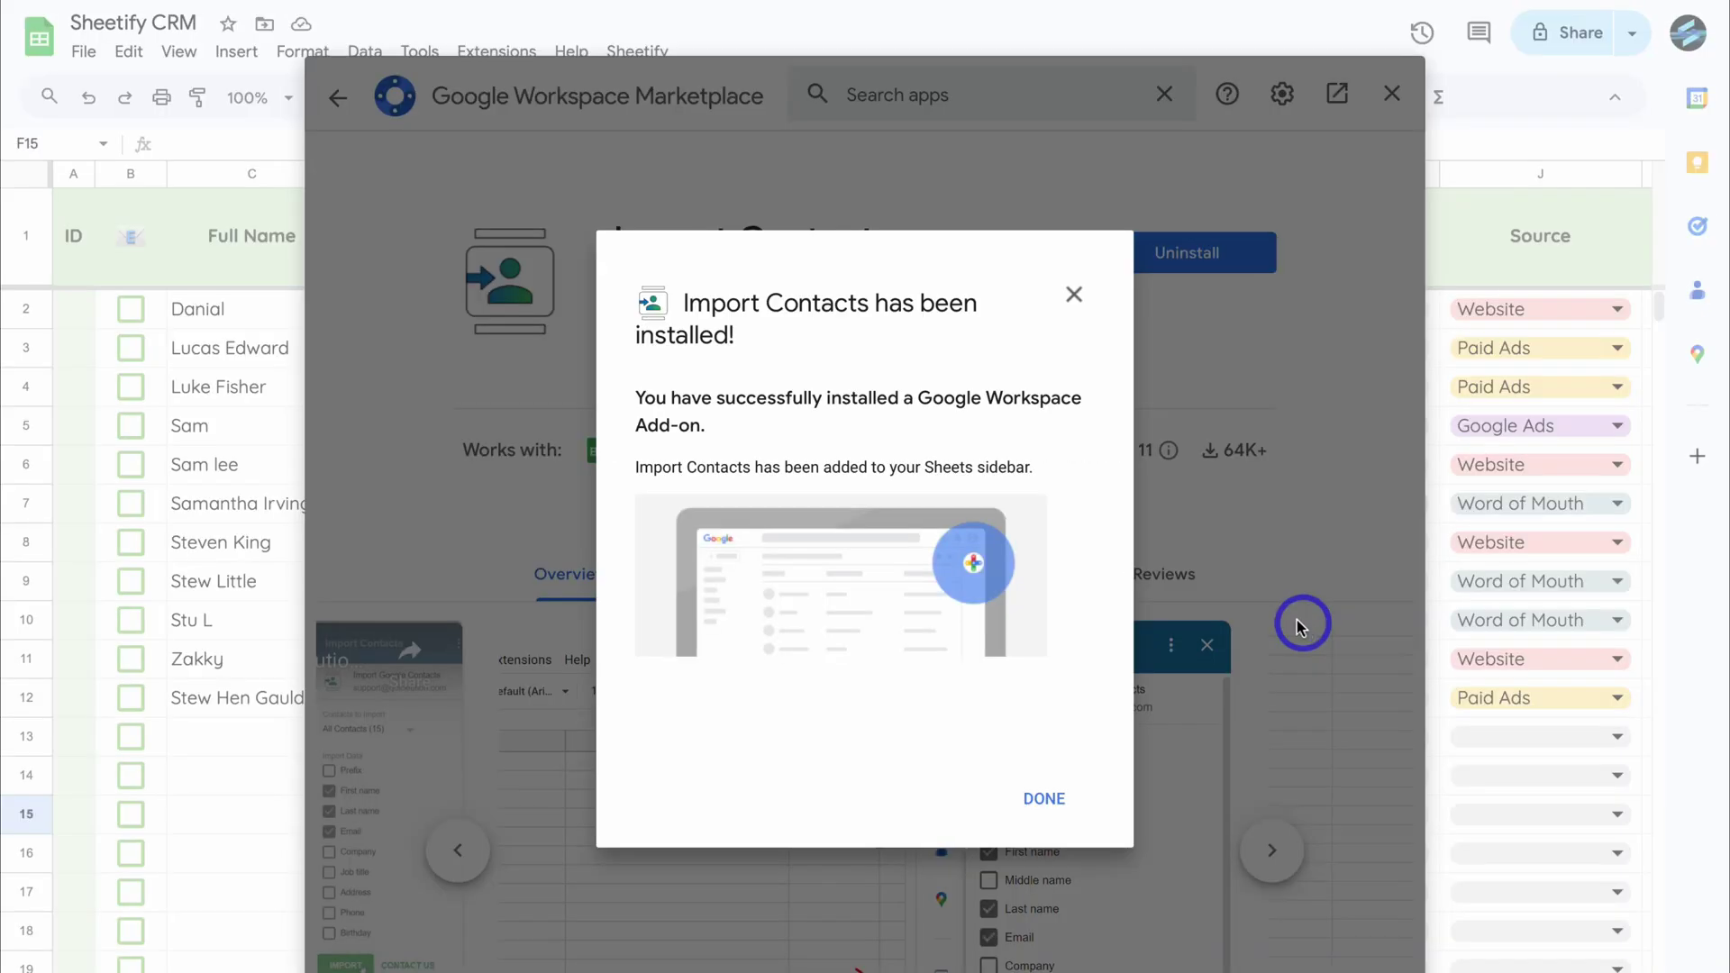
left_click(1051, 798)
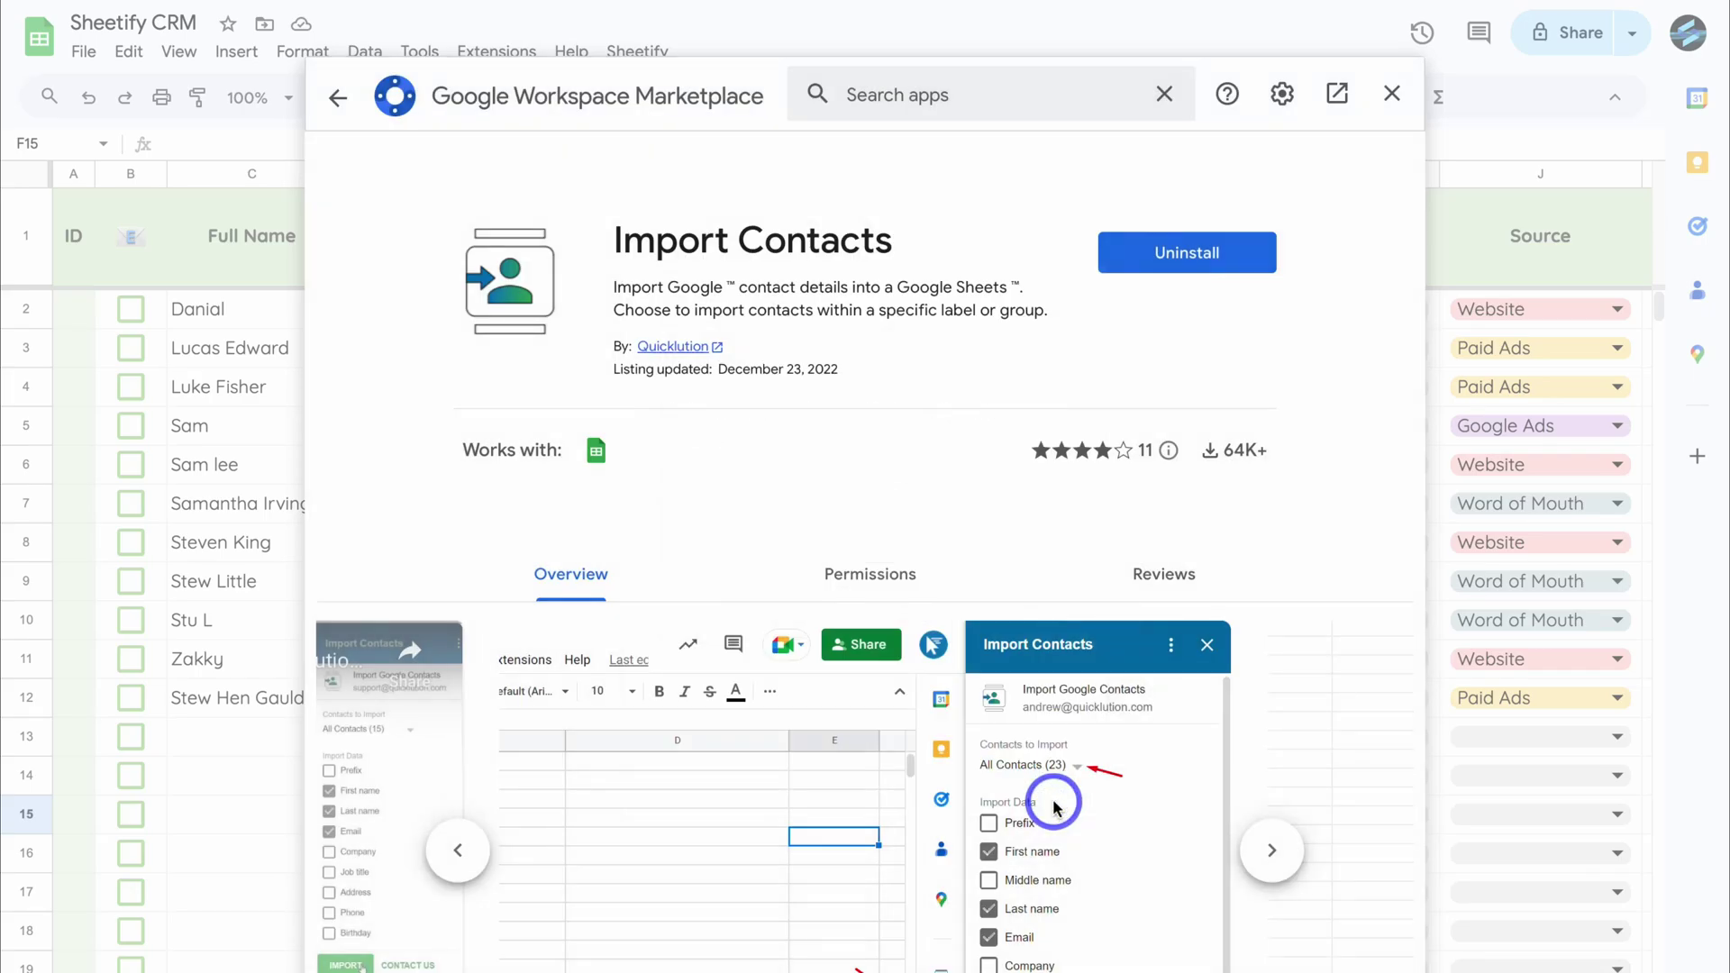
left_click(1392, 93)
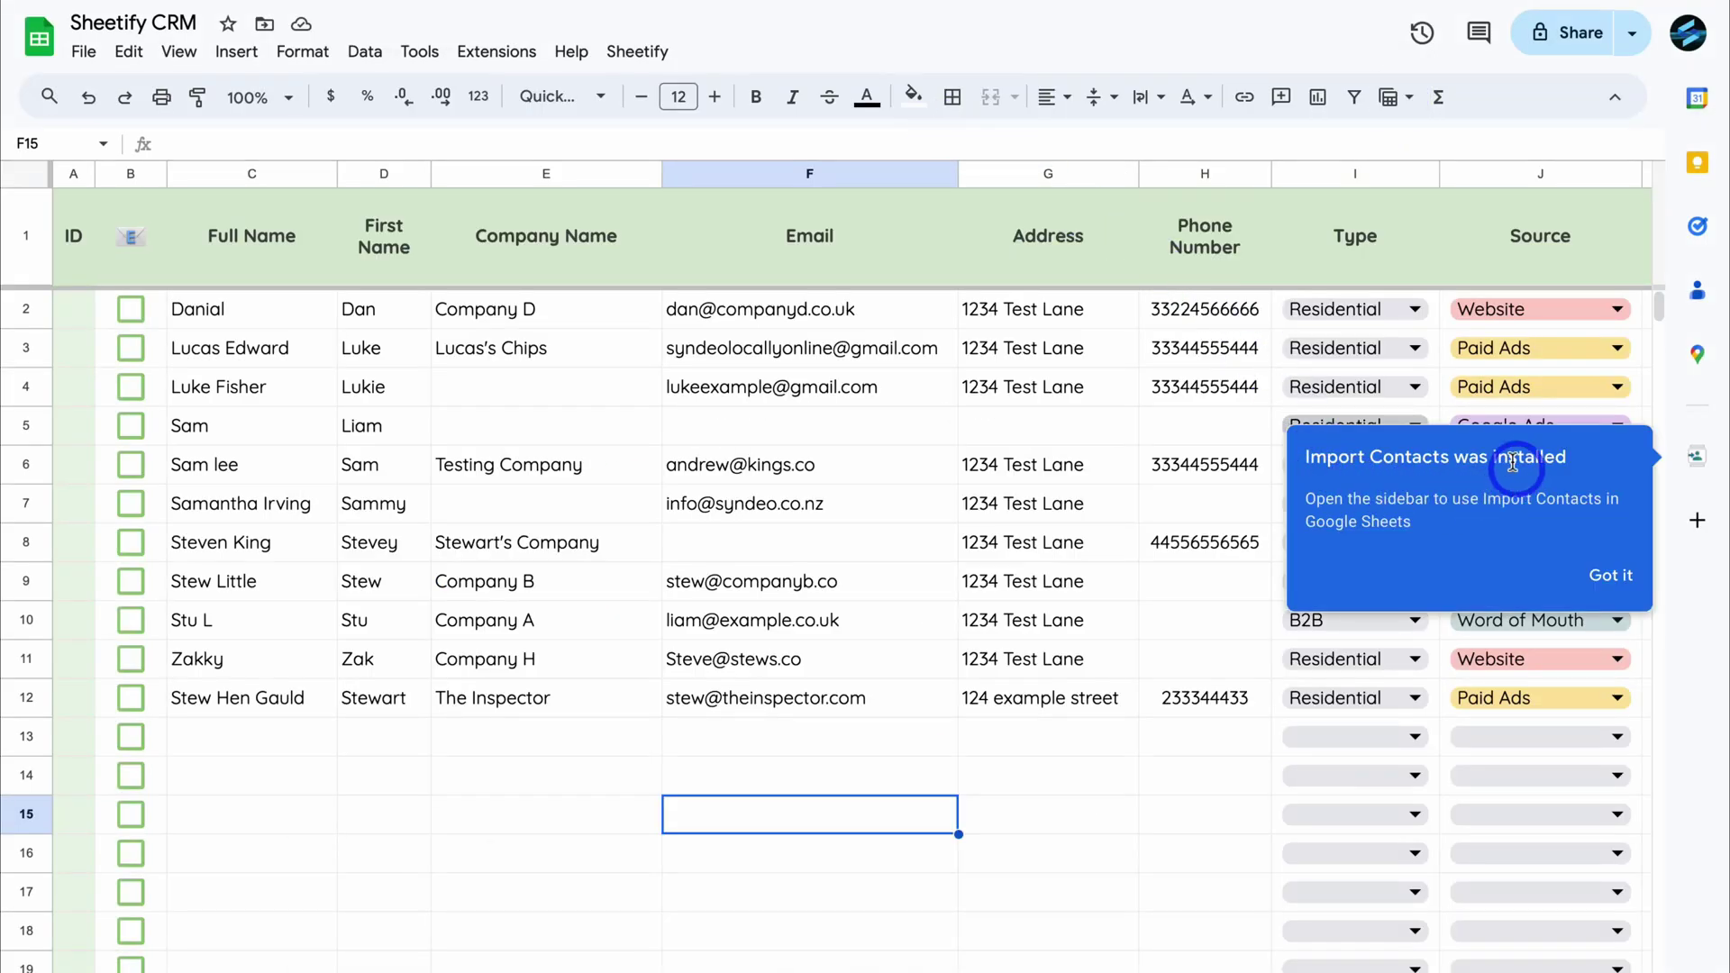
- Import the Leads (2) group with Company, Address and Phone into a new sheet via Import Contacts
left_click(1696, 466)
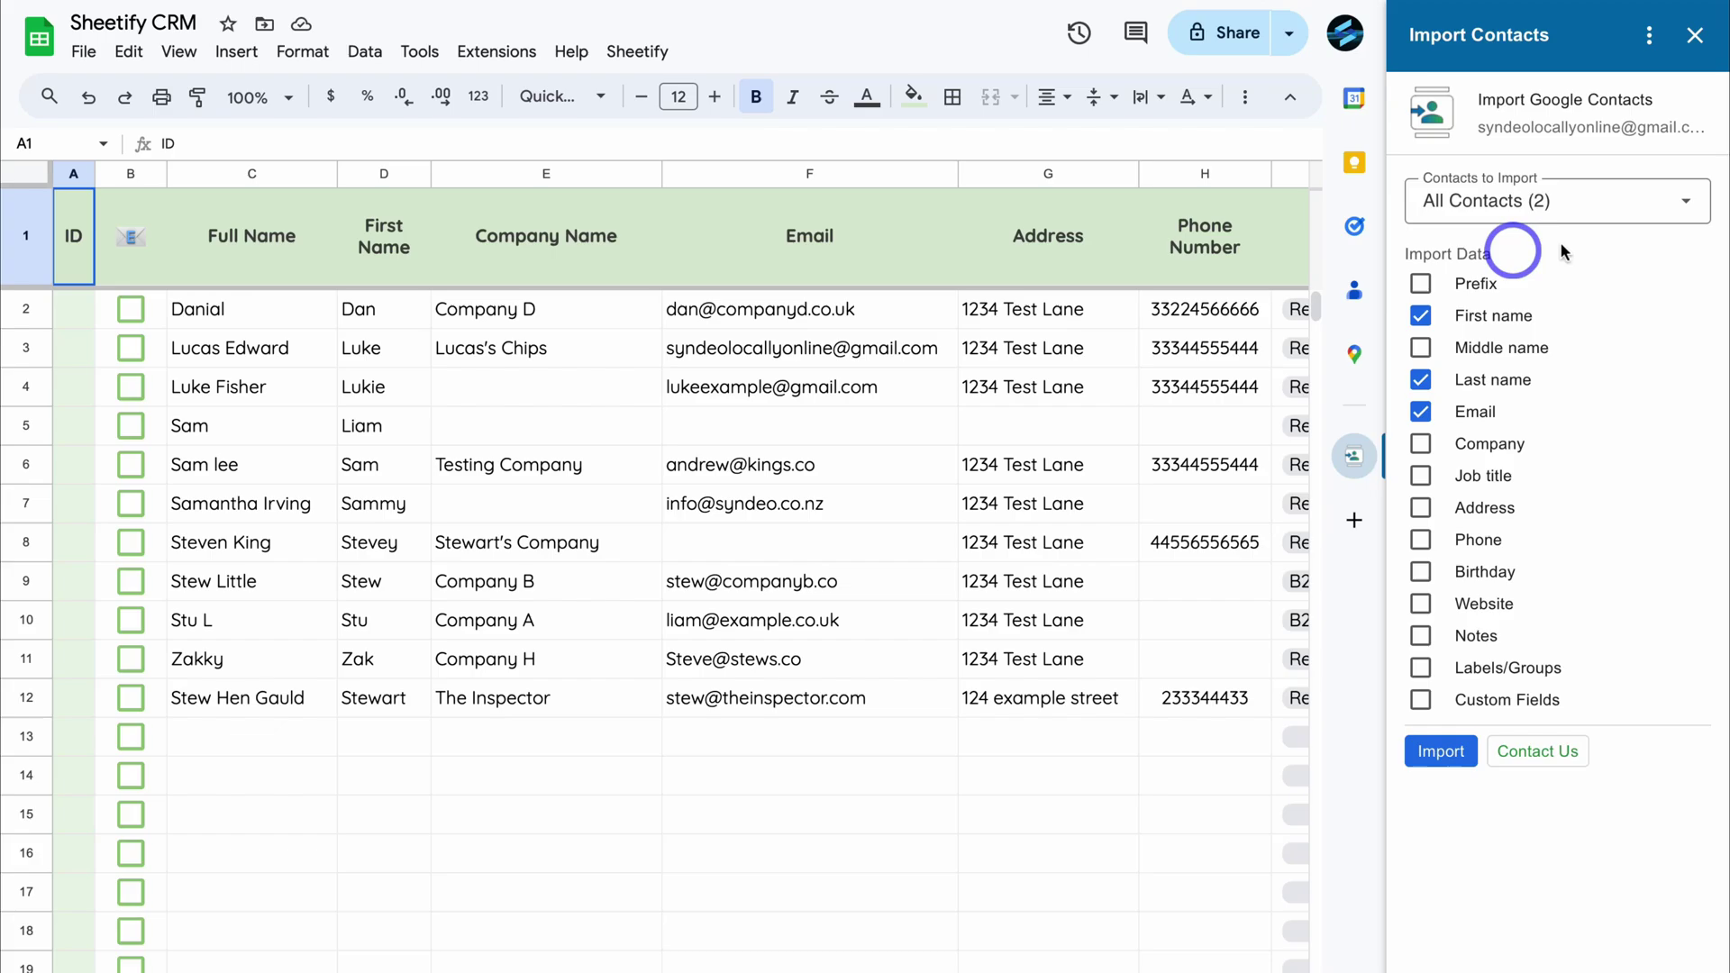
left_click(1684, 202)
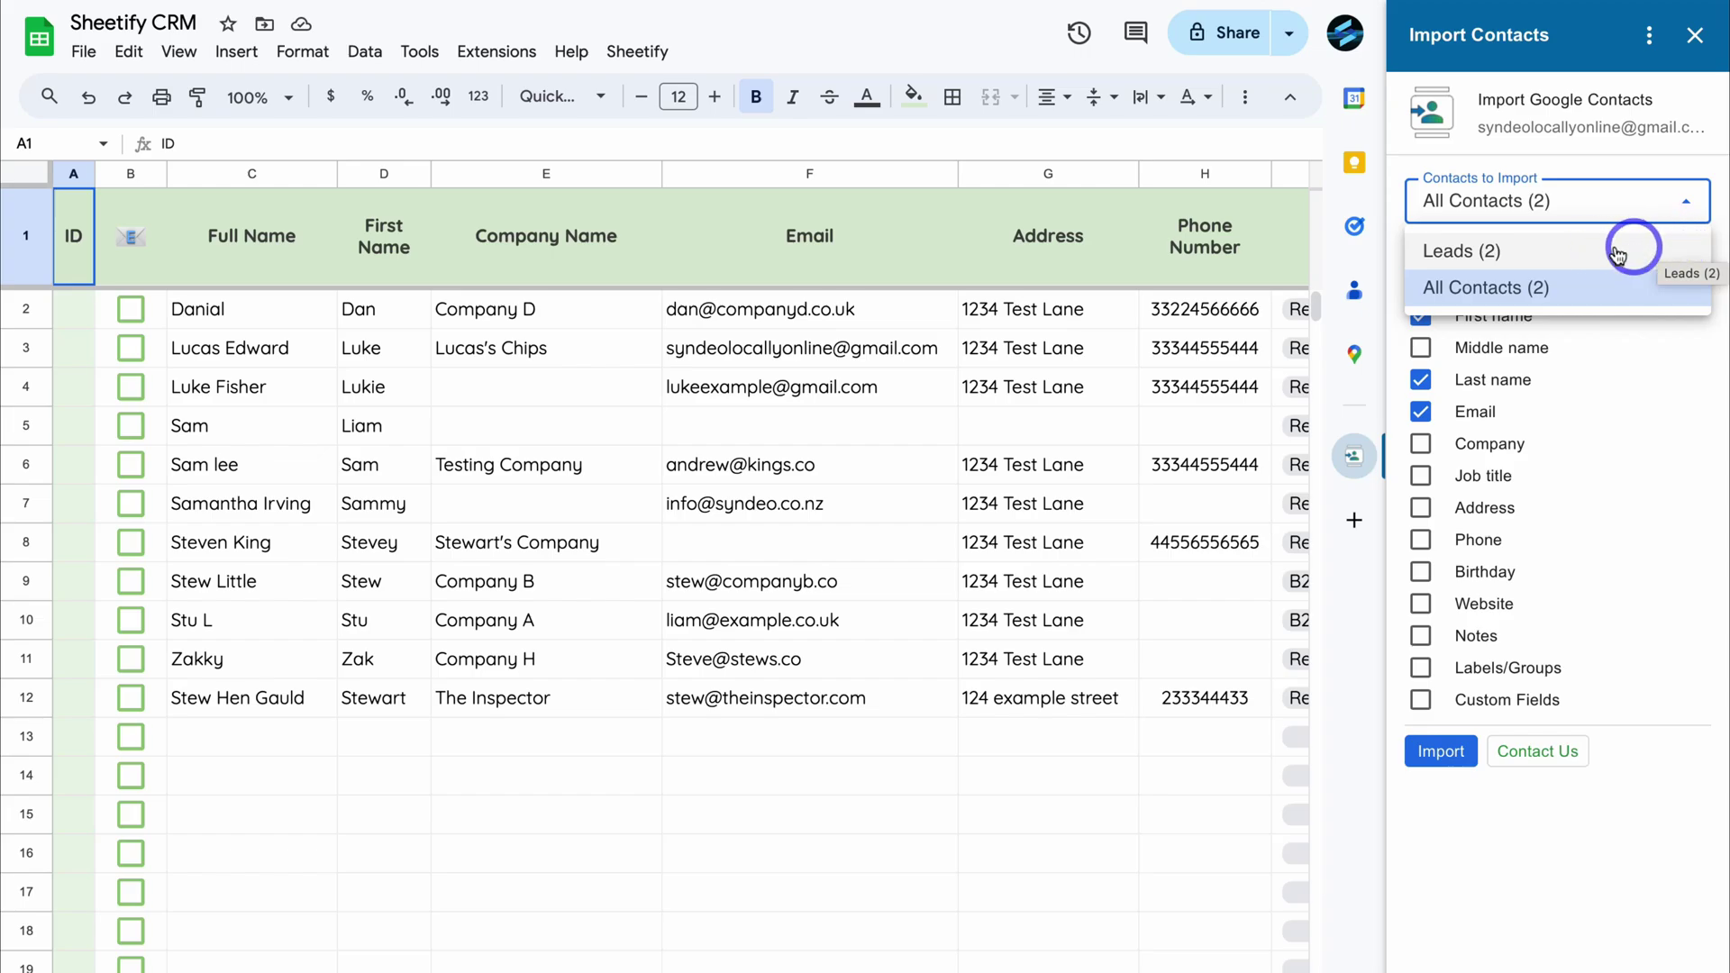
left_click(1552, 253)
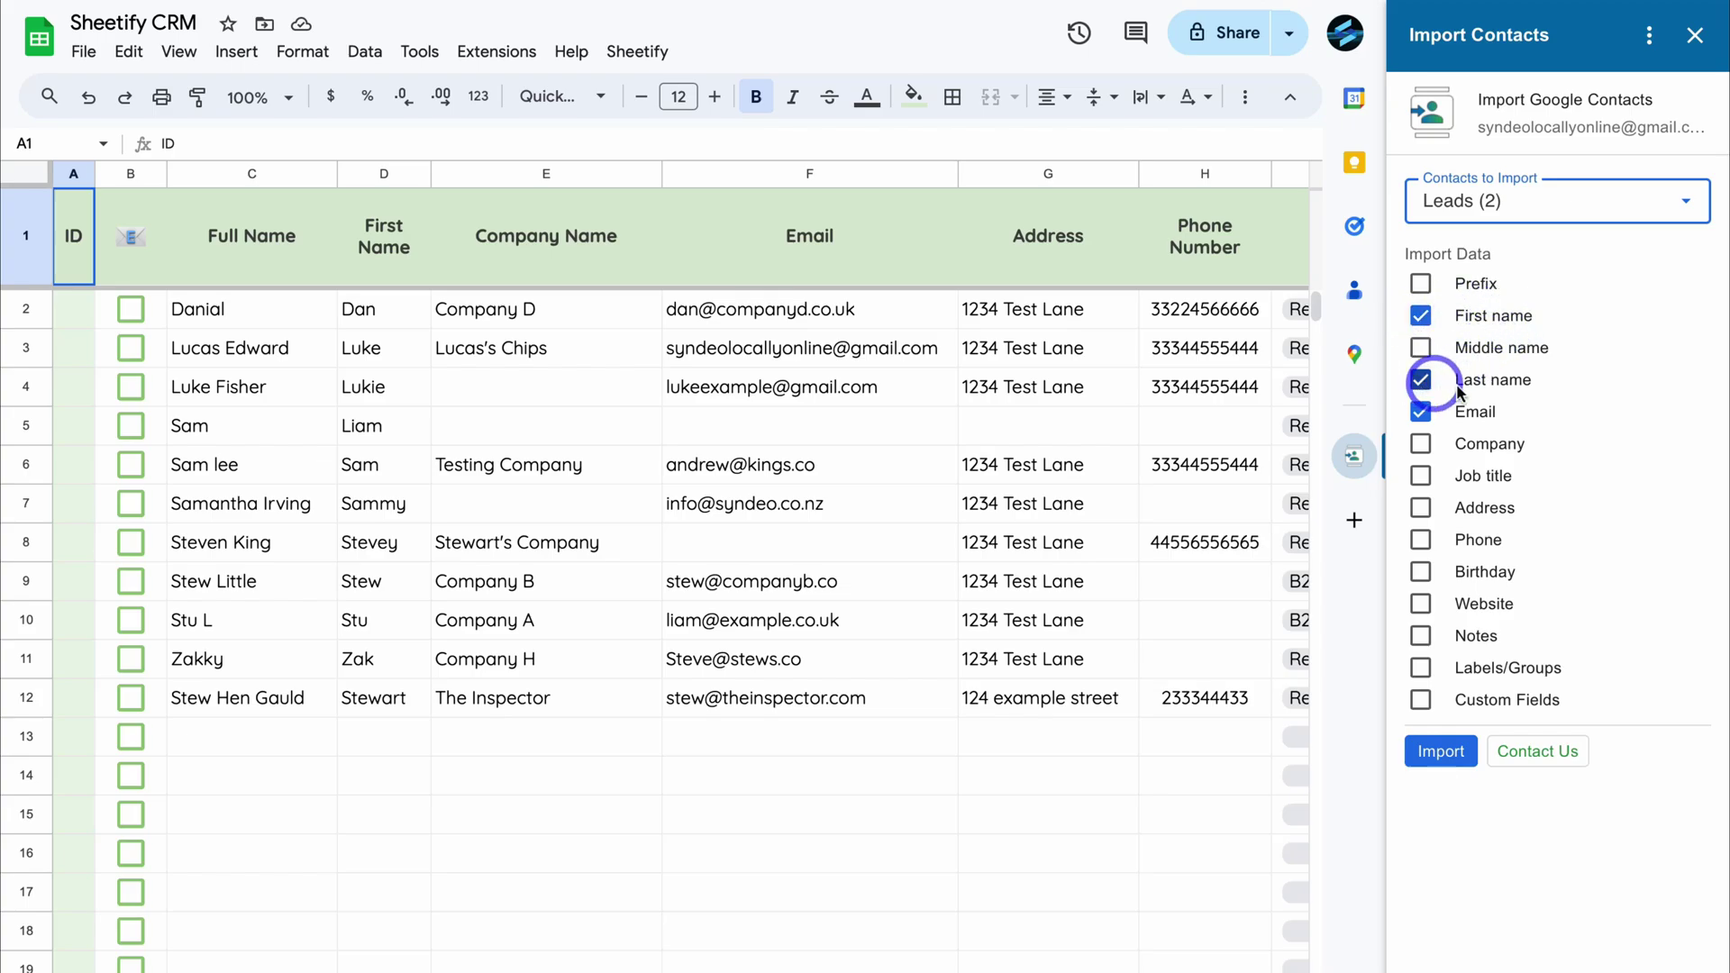
left_click(1421, 444)
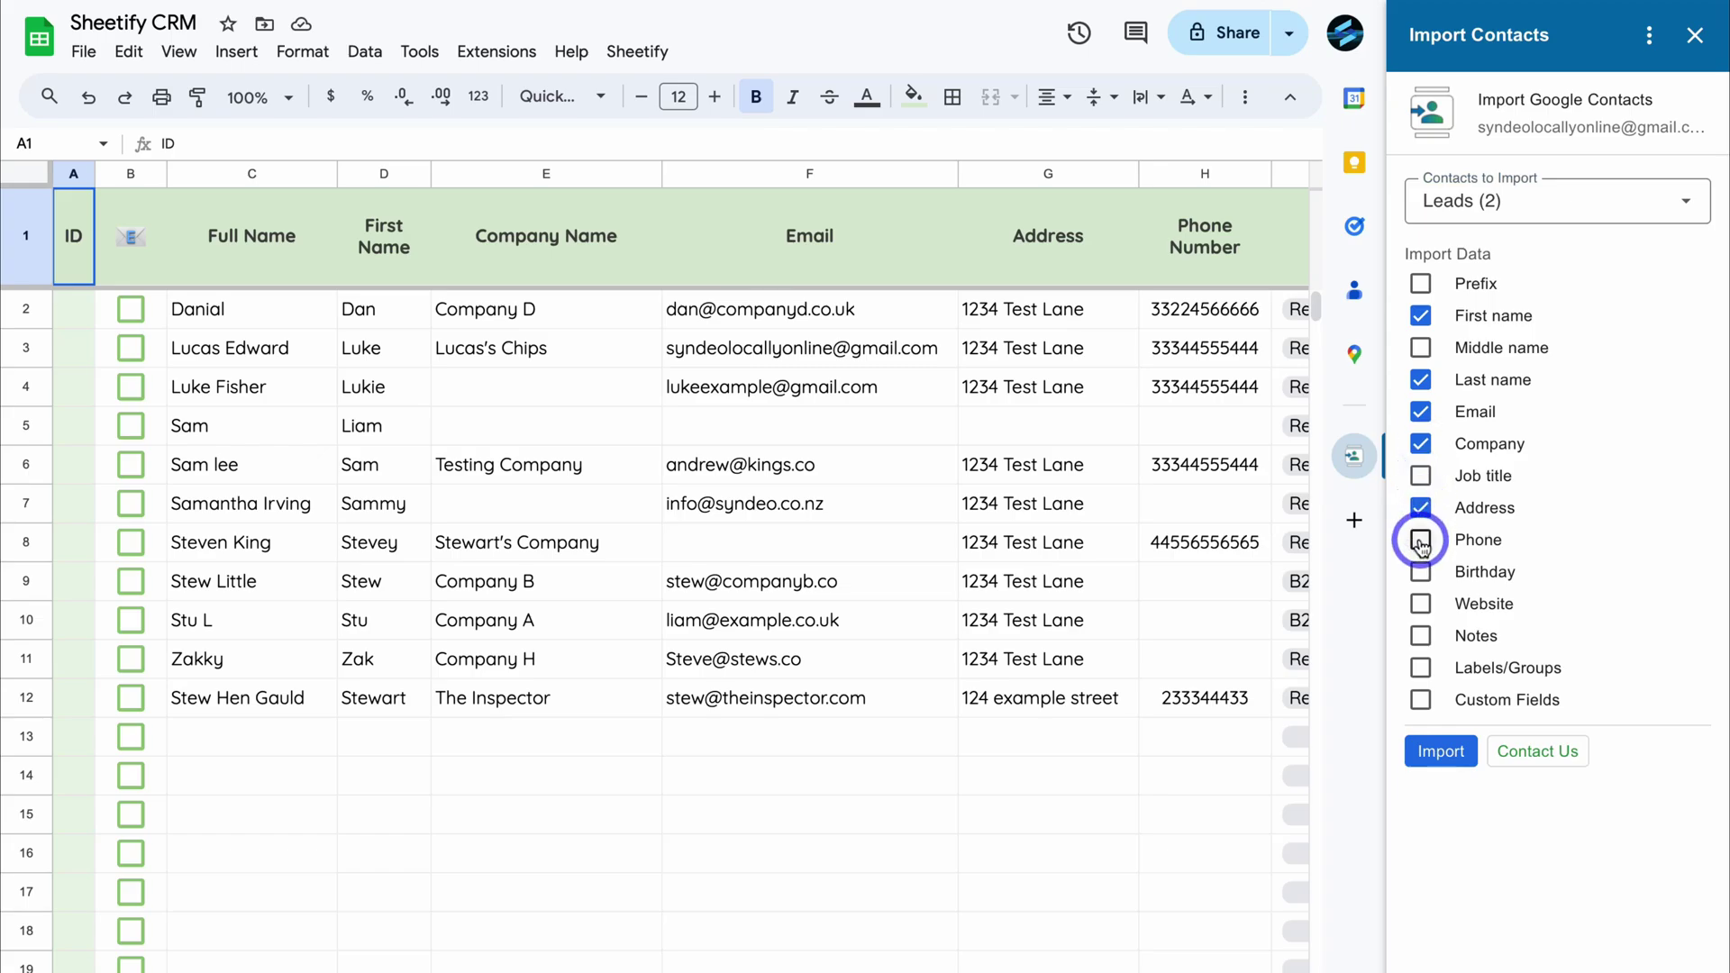
left_click(1438, 756)
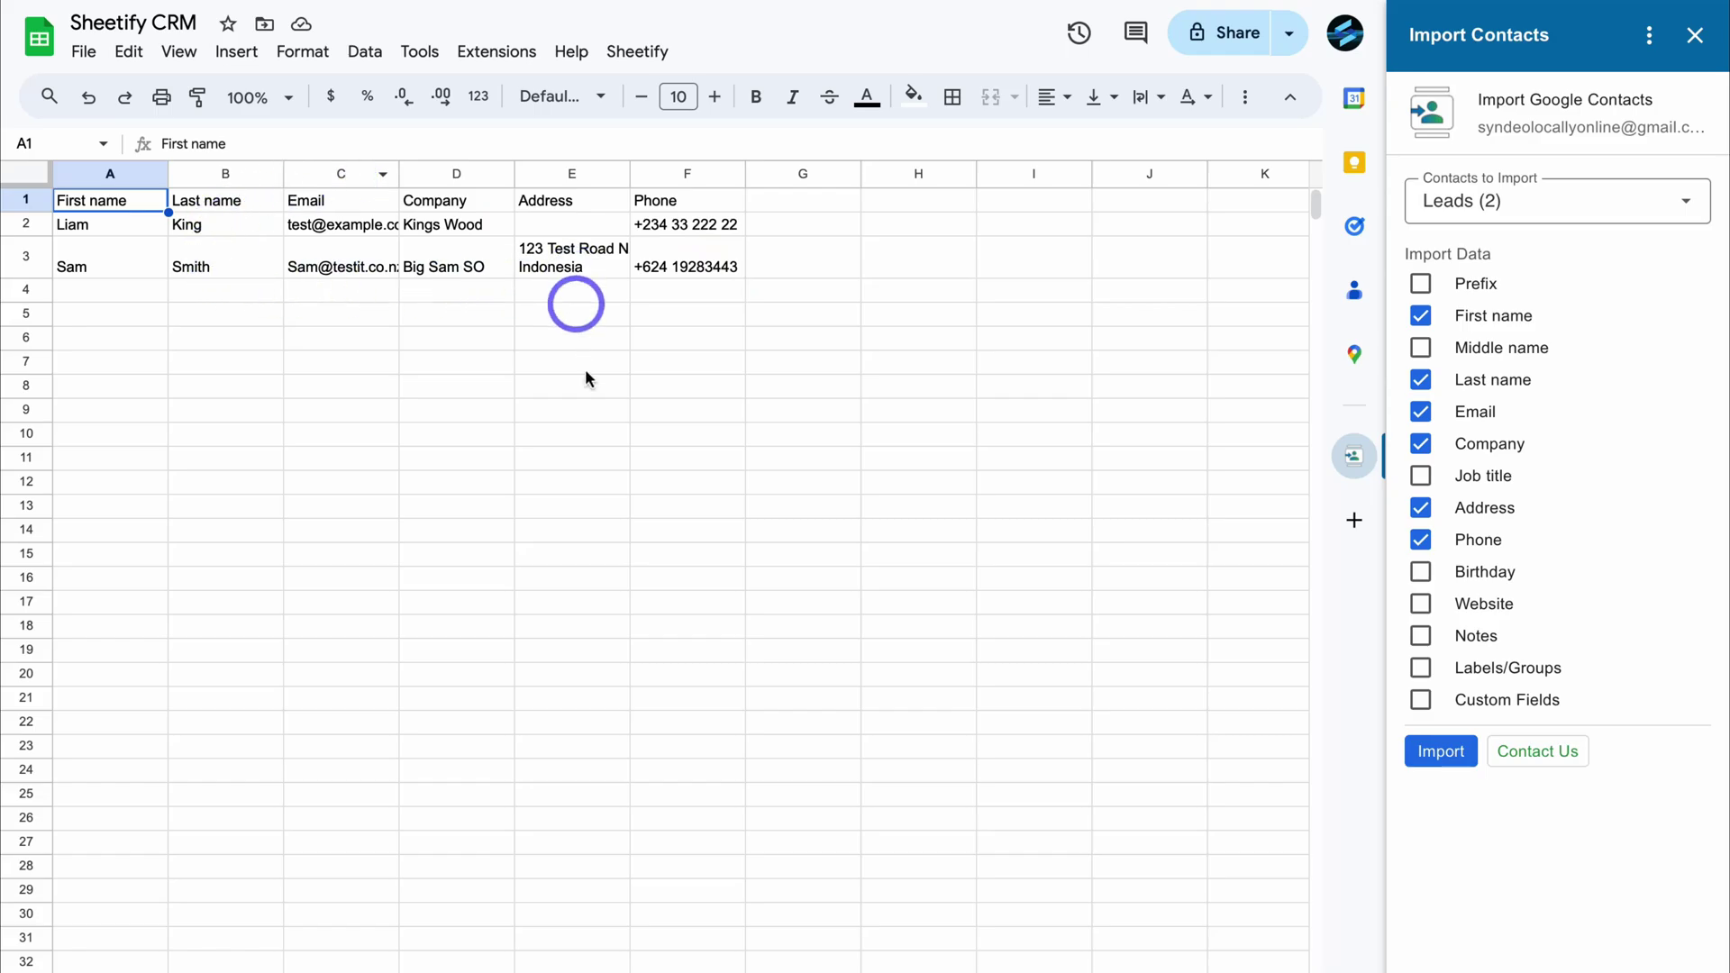
- On the Google Contacts sheet, move Company to column C and widen the Email and Address columns
left_click(437, 954)
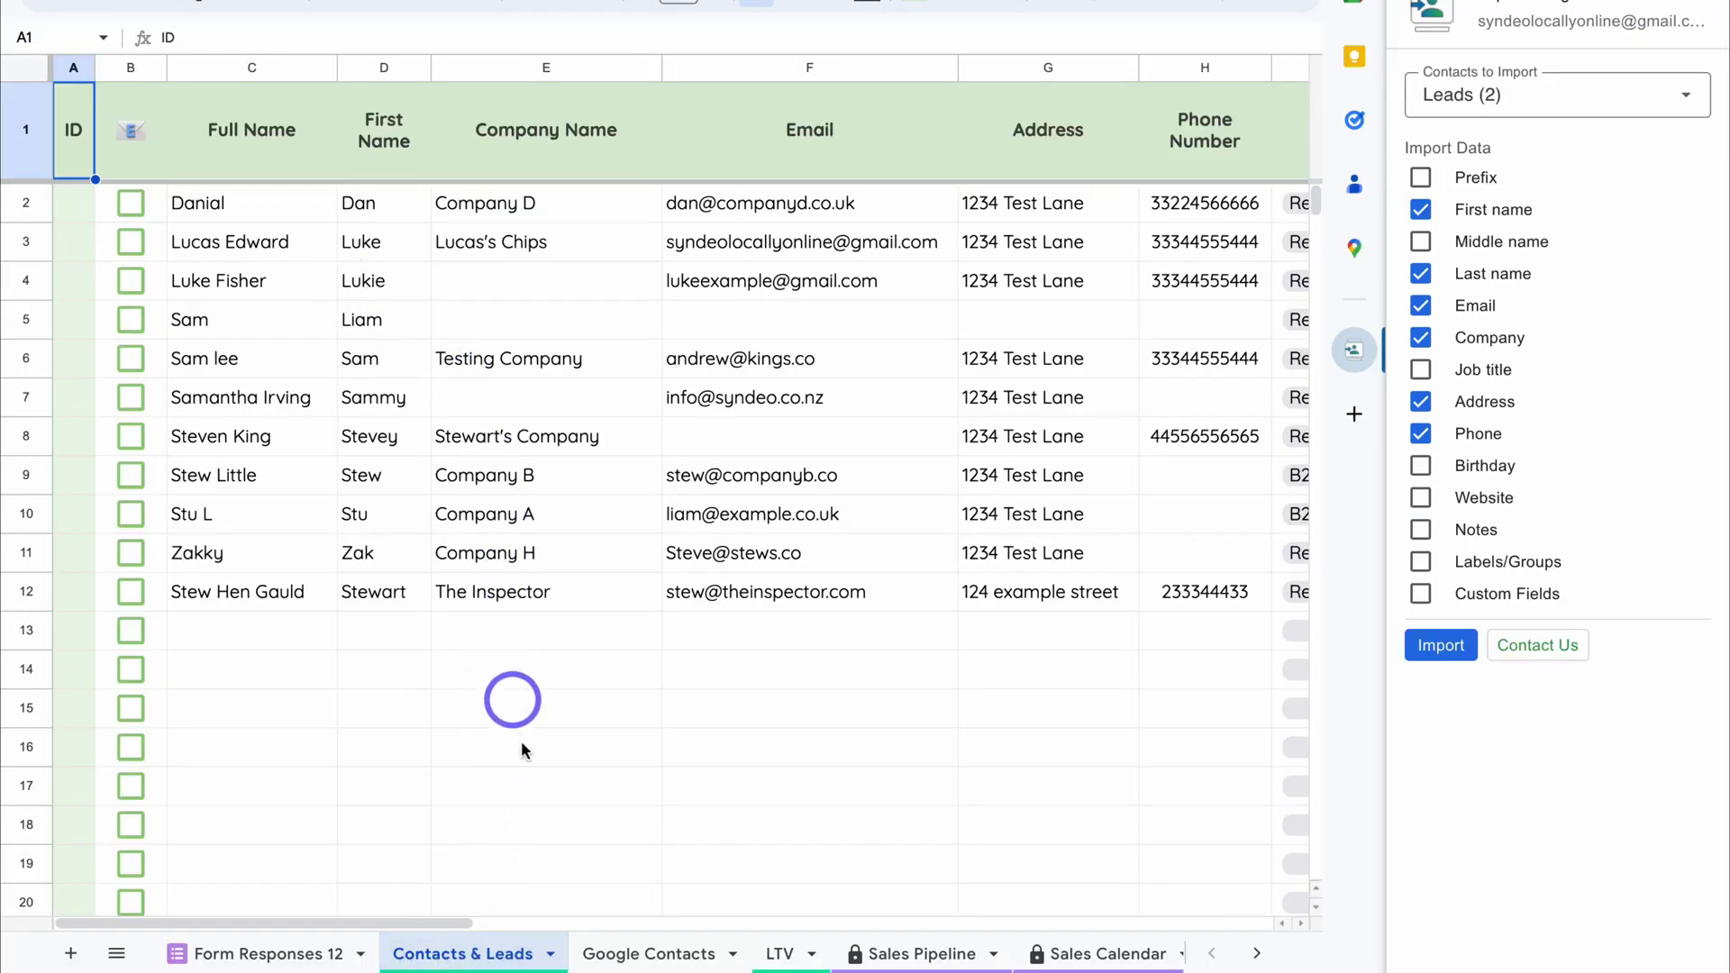
left_click(643, 957)
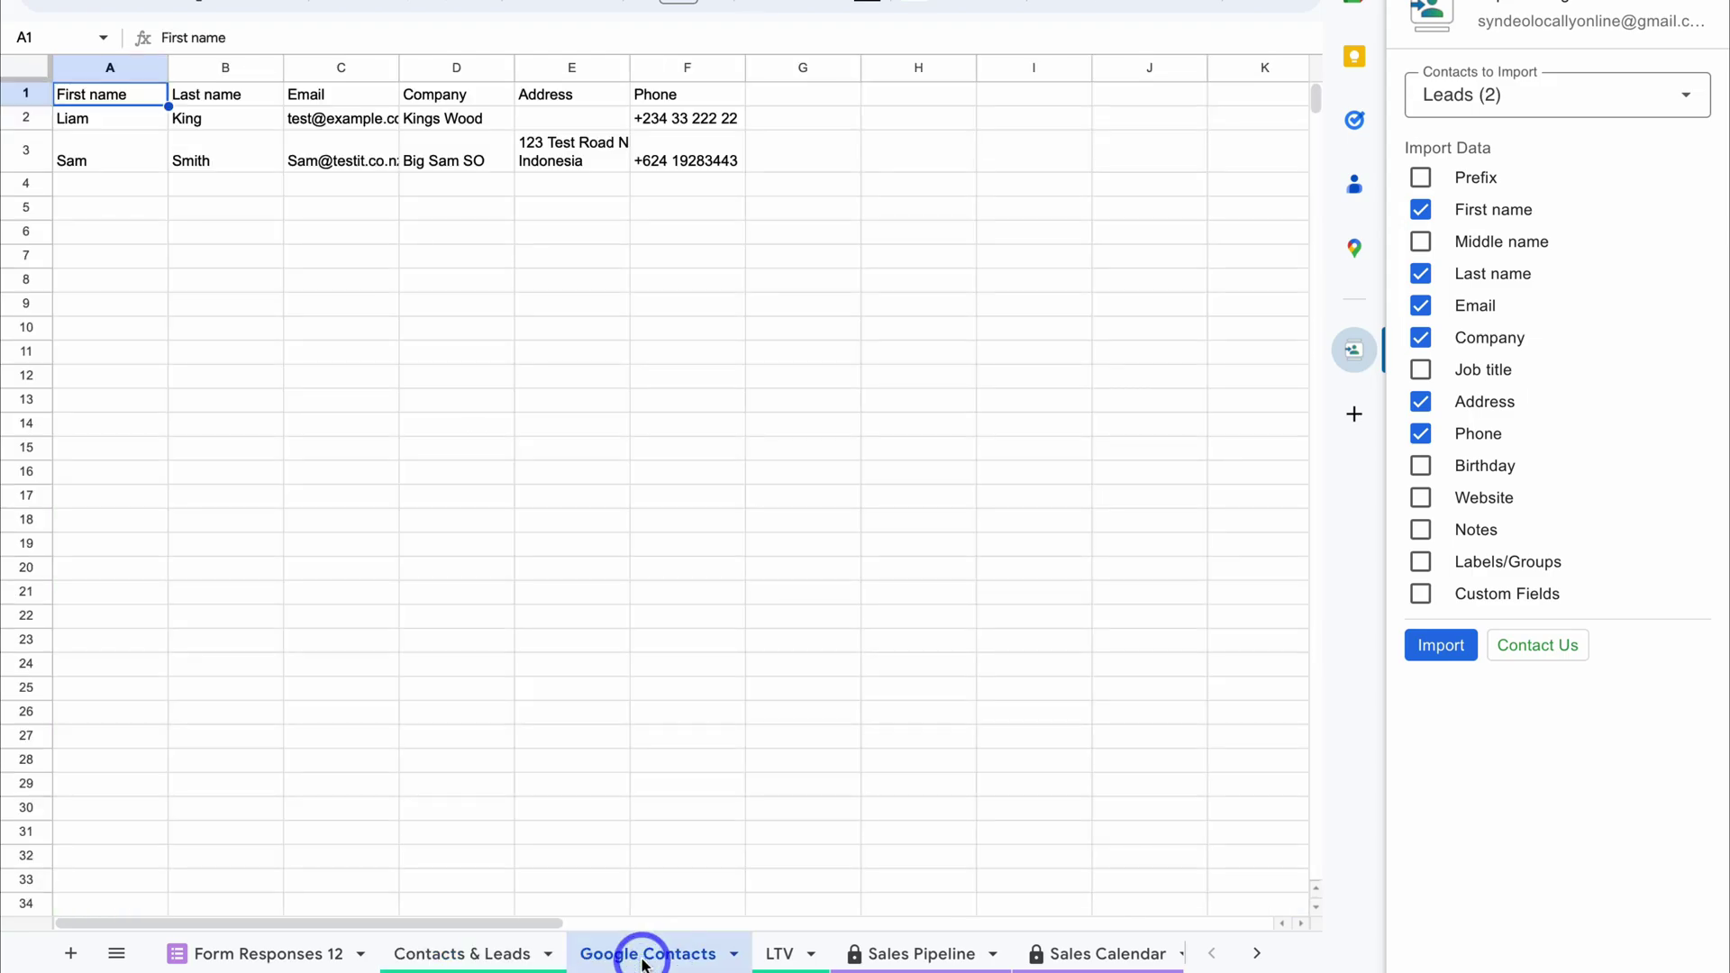
left_click(475, 65)
left_click_drag(472, 66, 378, 71)
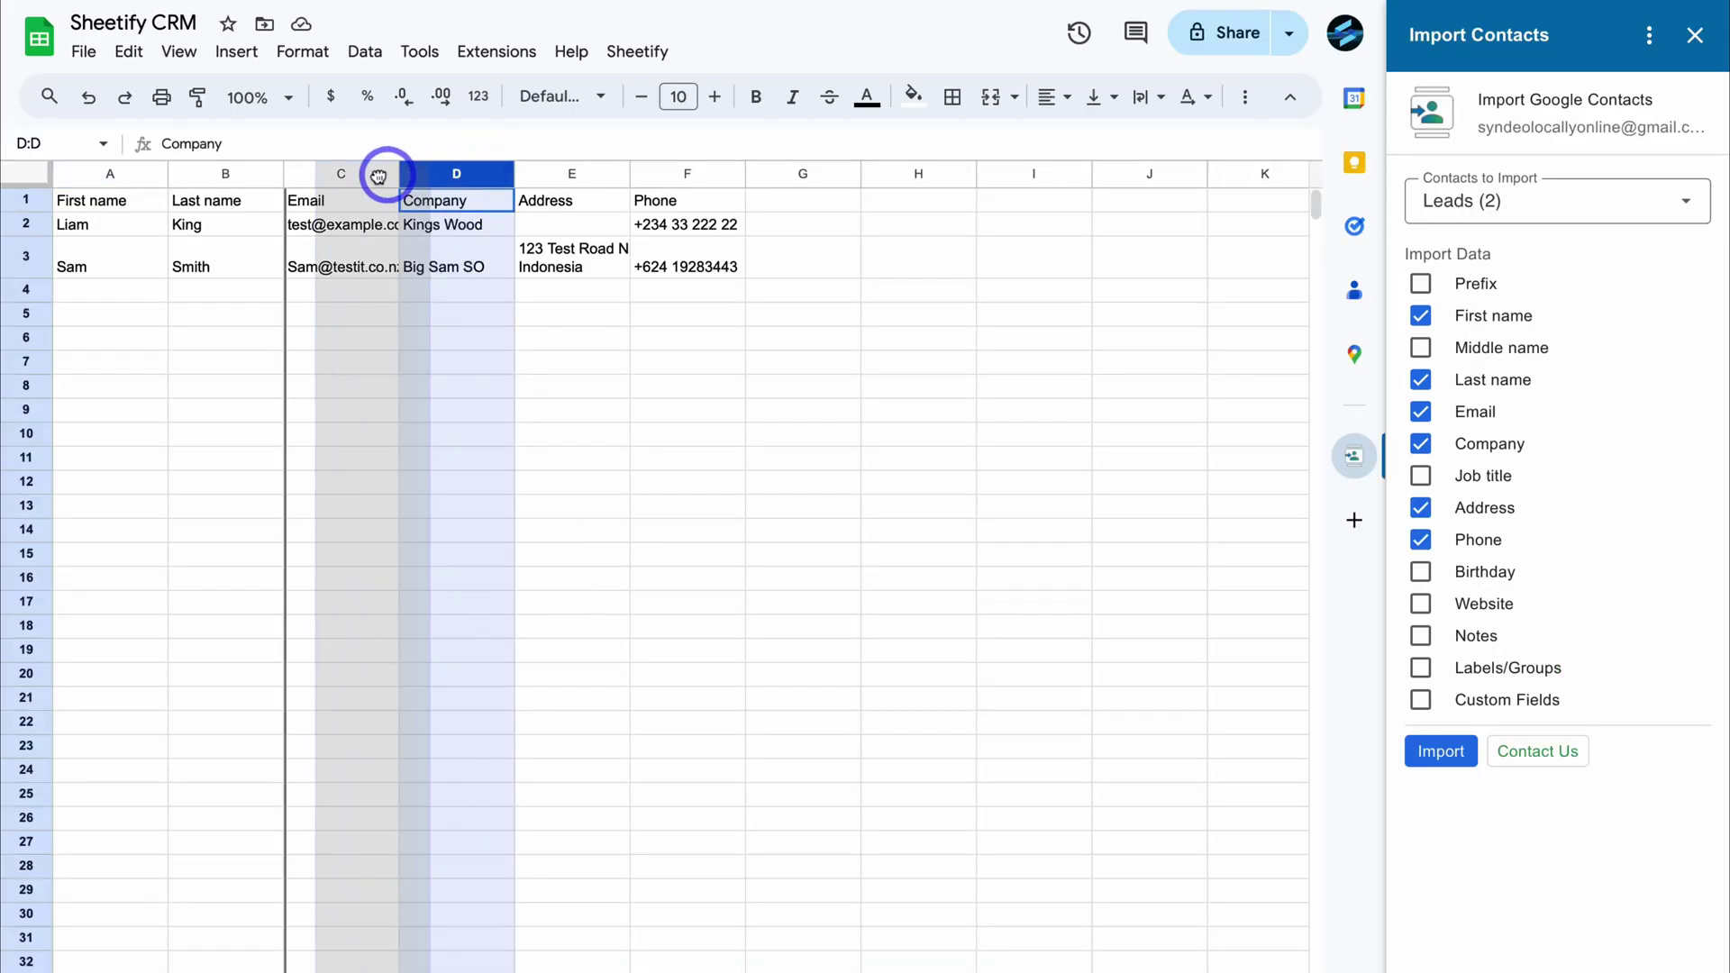
left_click_drag(378, 176, 352, 173)
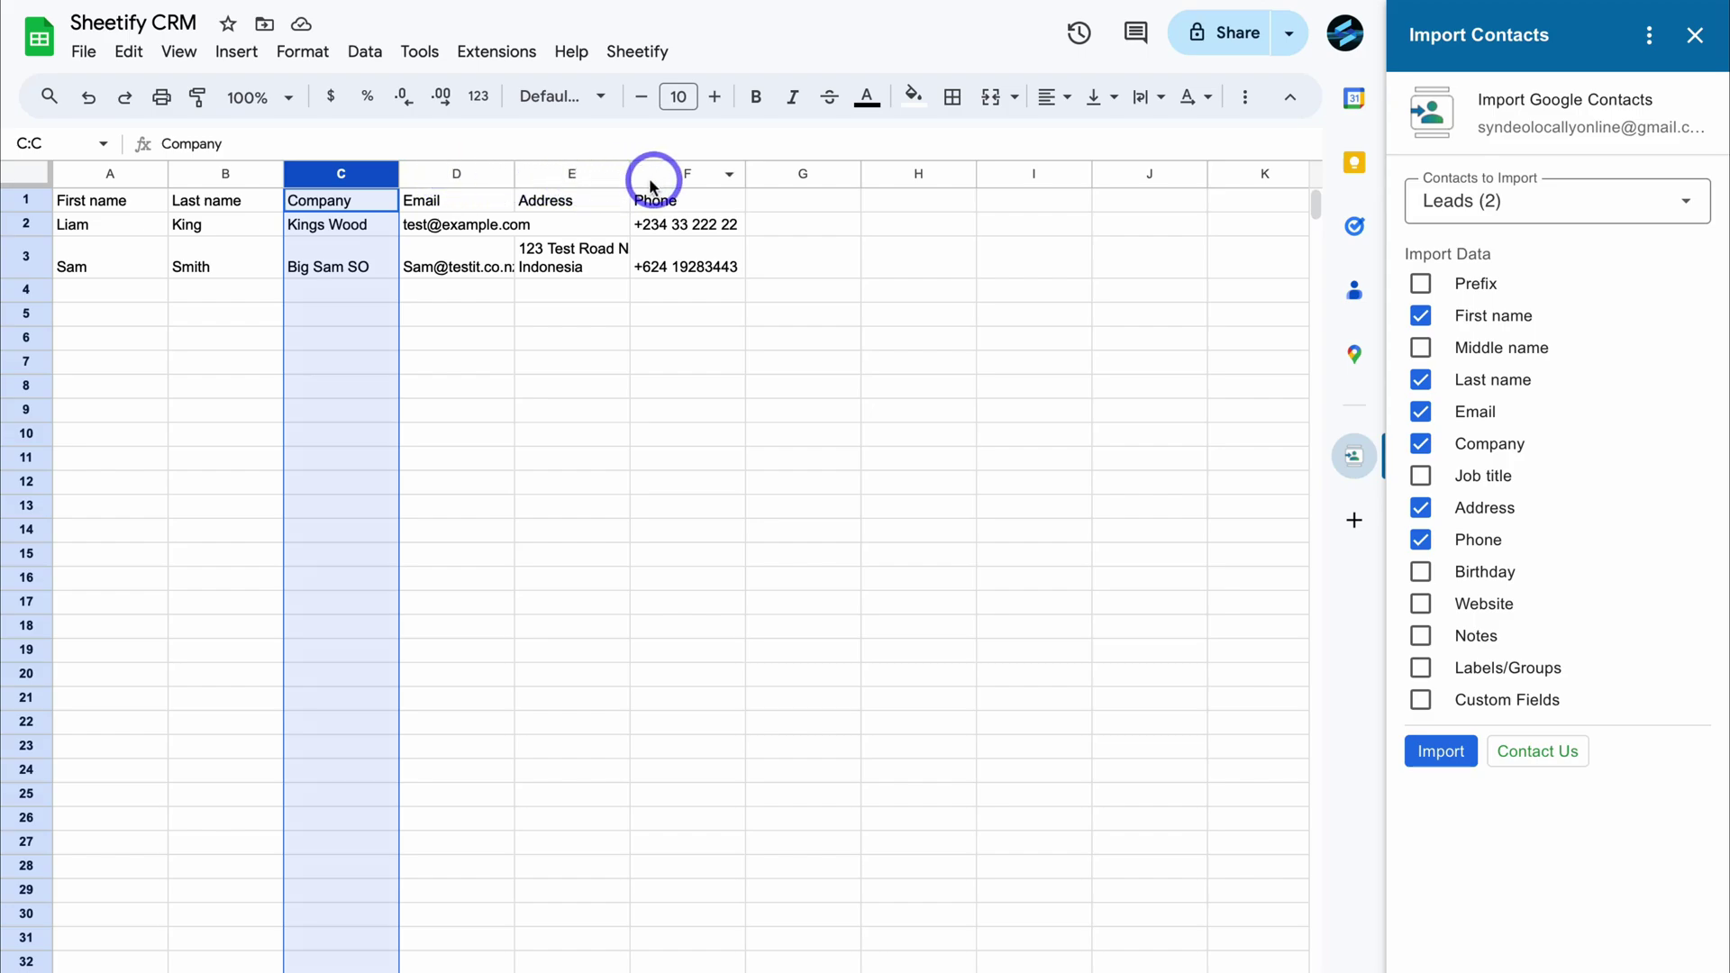
left_click_drag(513, 169, 580, 169)
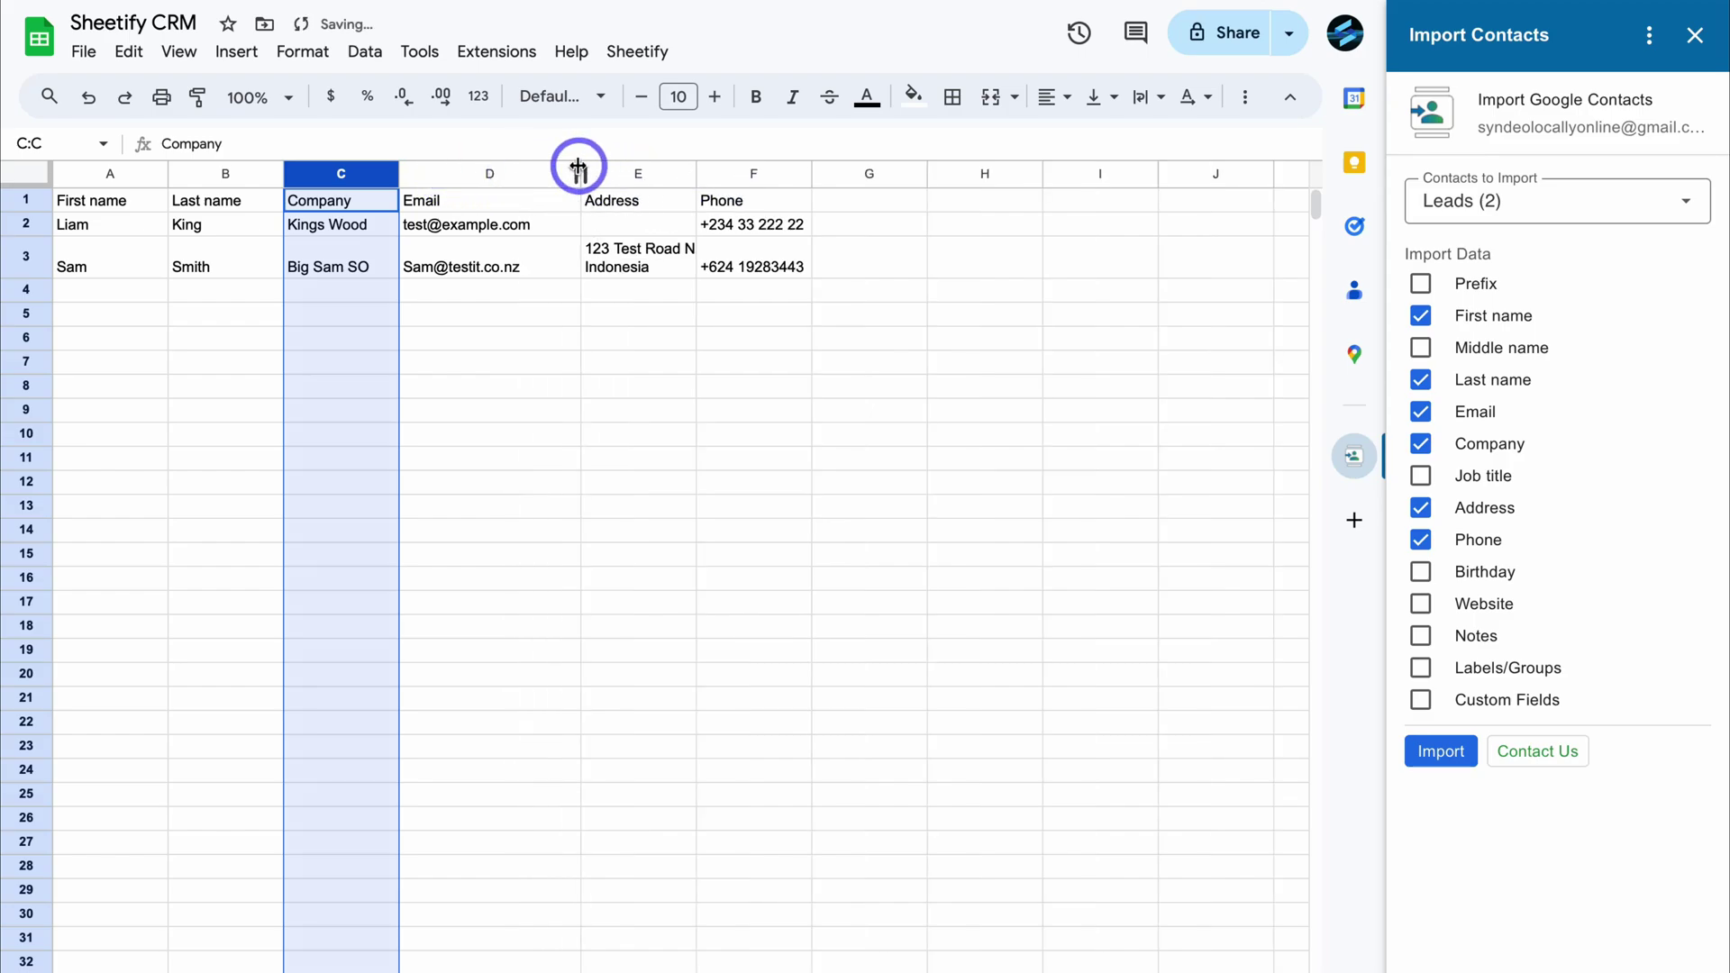
left_click_drag(695, 169, 757, 170)
left_click(915, 372)
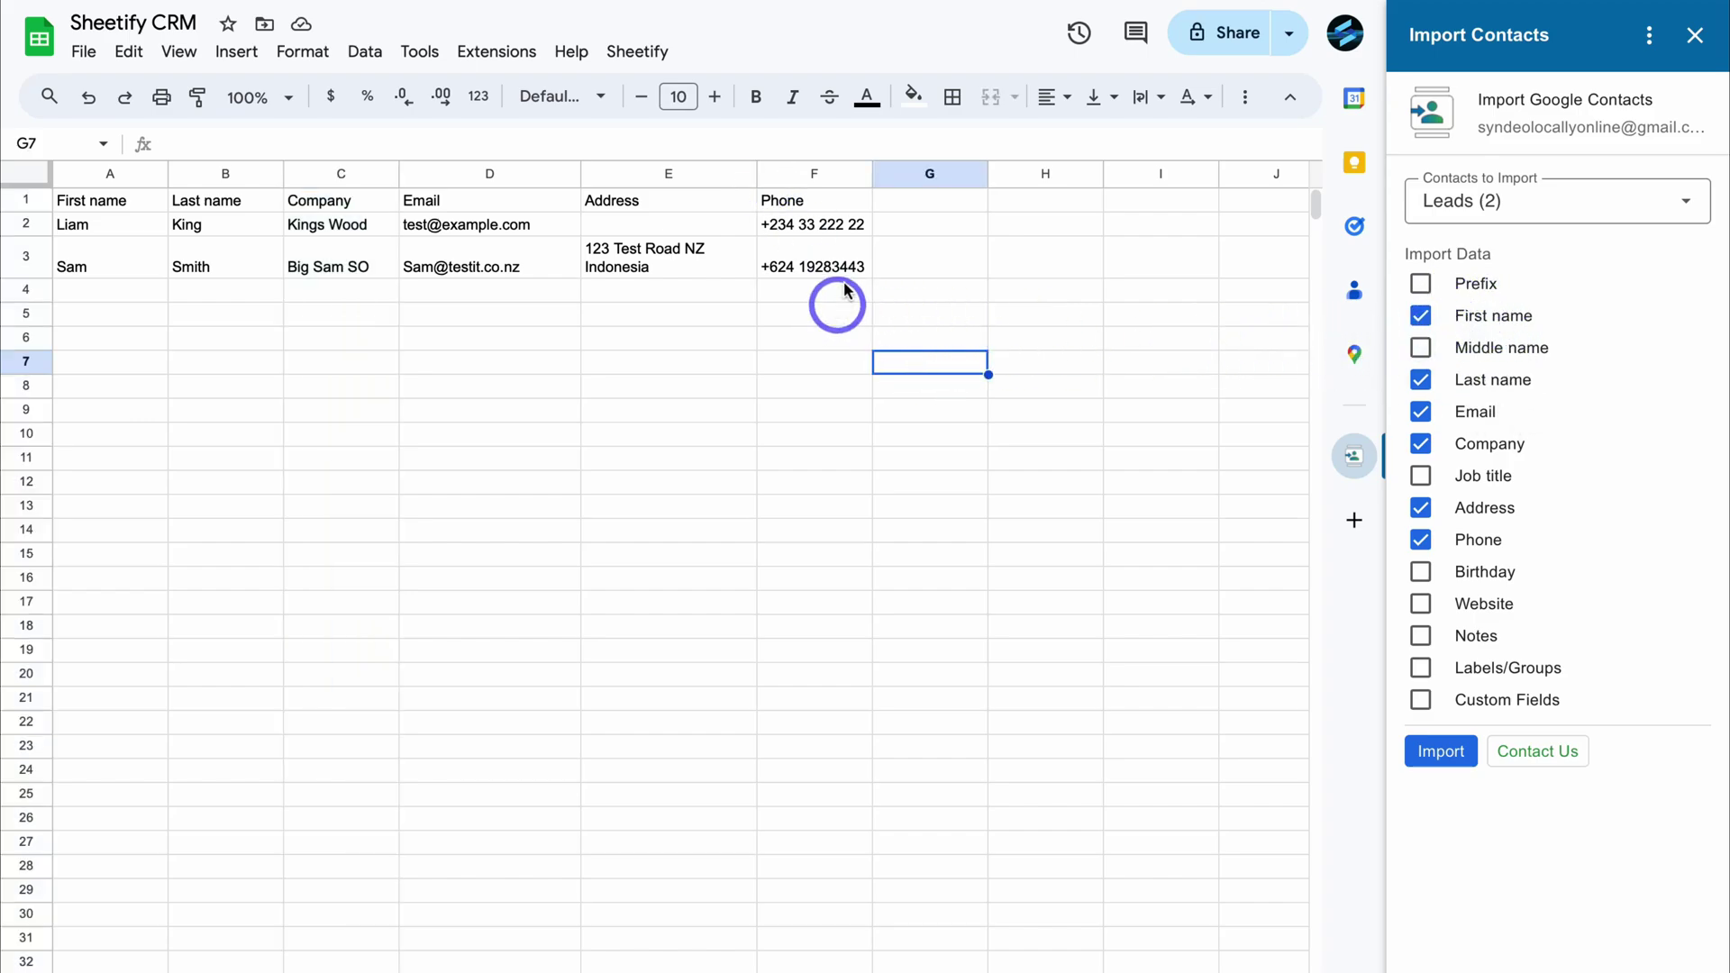
- Copy the two contact rows A2:F3 and switch back to Contacts & Leads
left_click(97, 225)
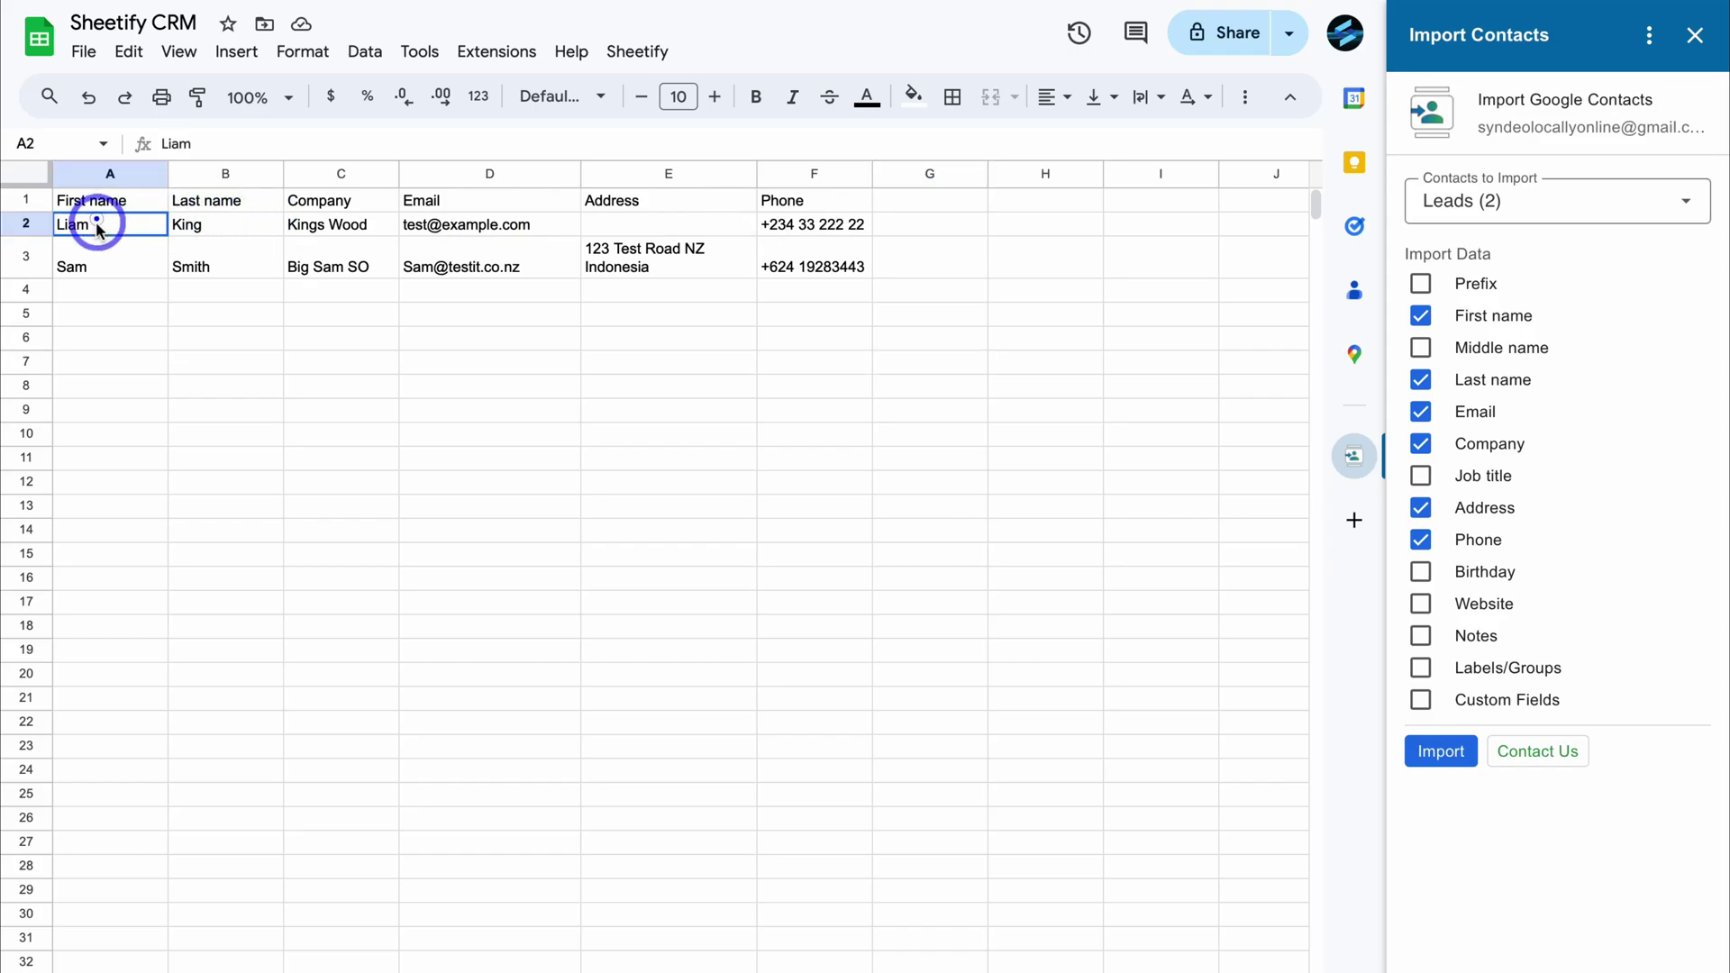
left_click_drag(97, 225, 833, 255)
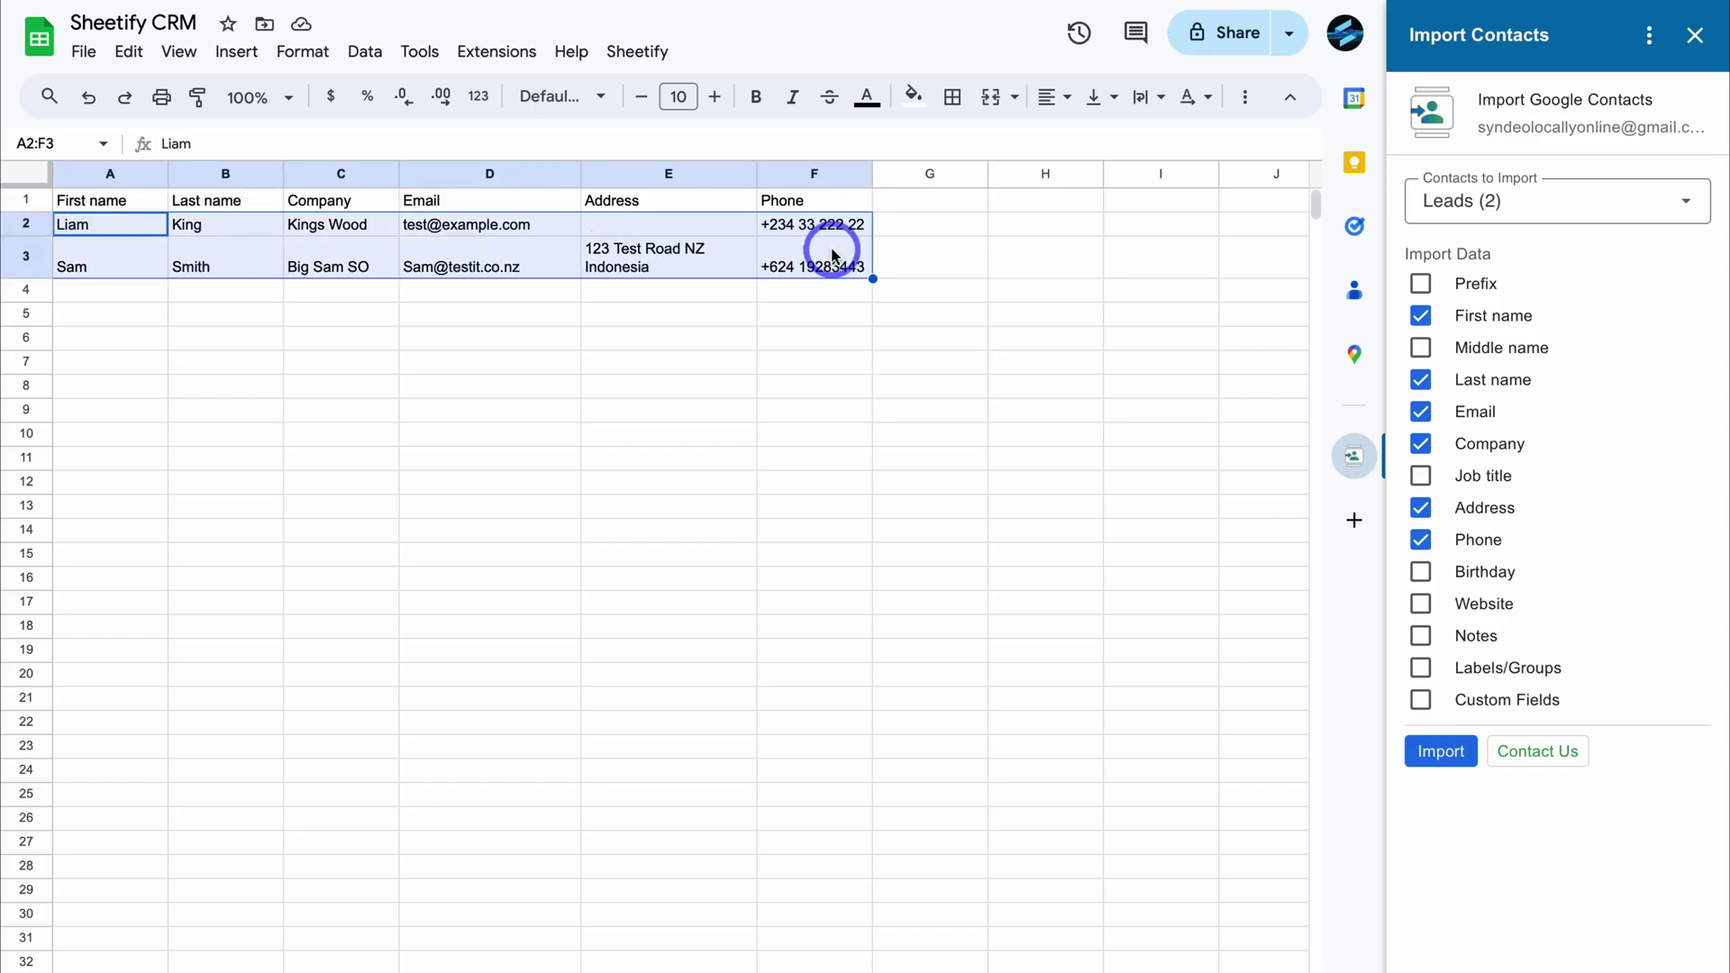
right_click(833, 255)
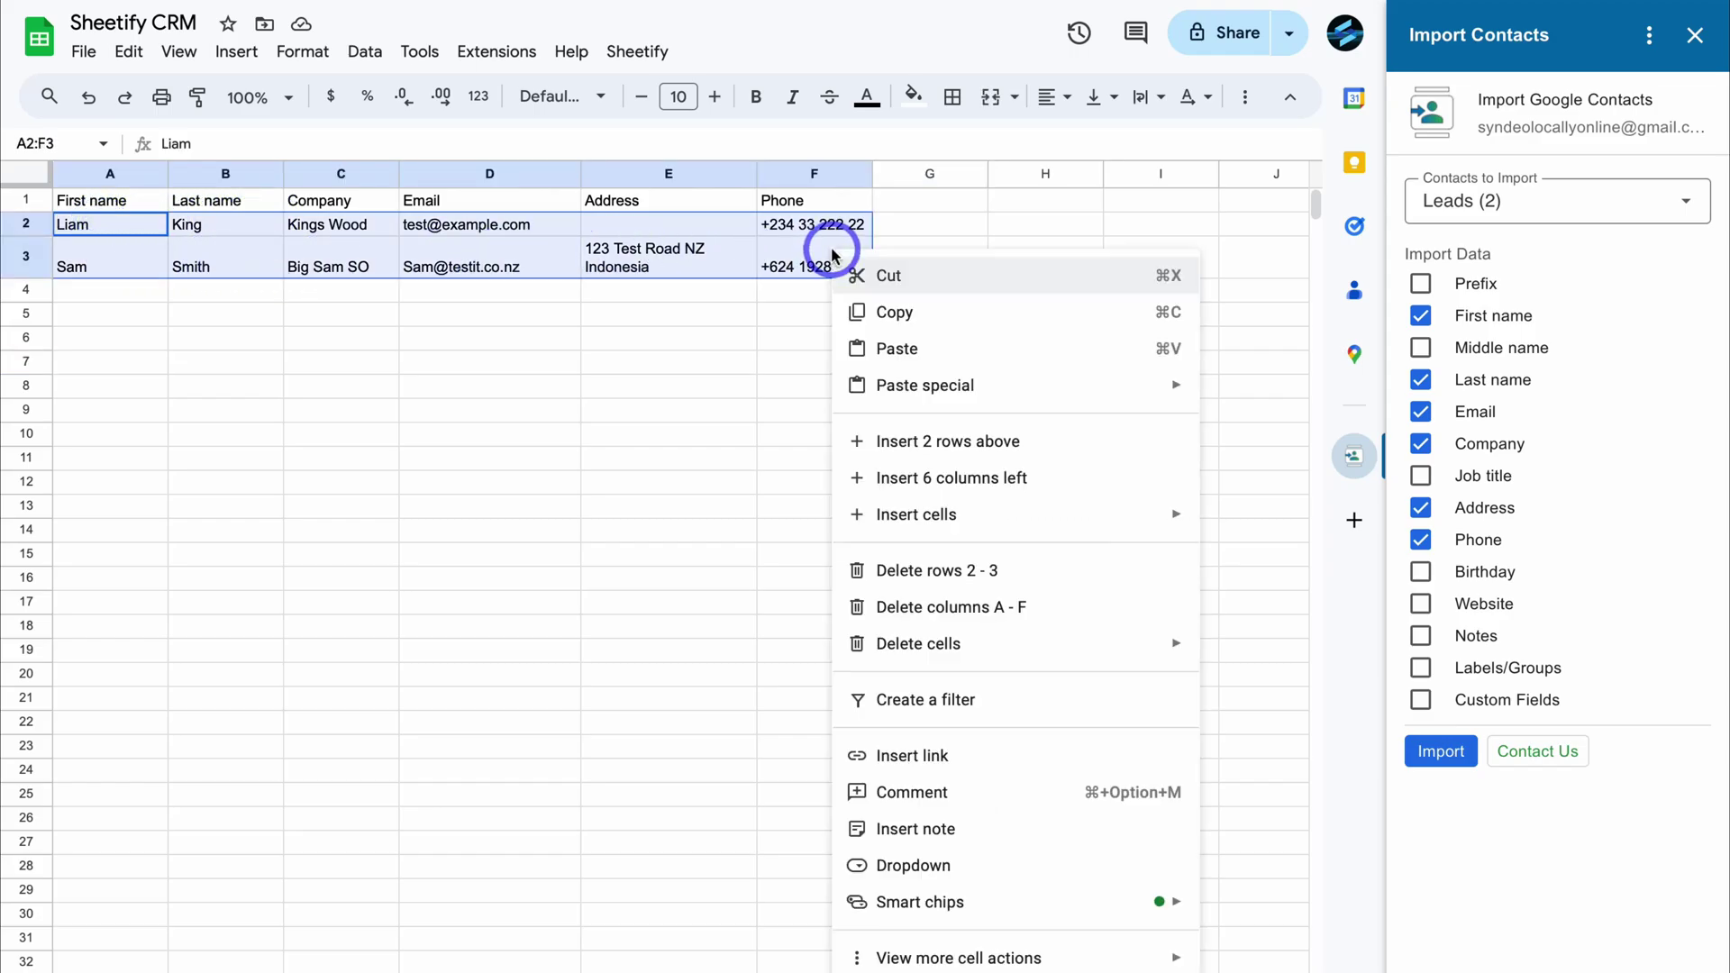
left_click(982, 315)
left_click(463, 946)
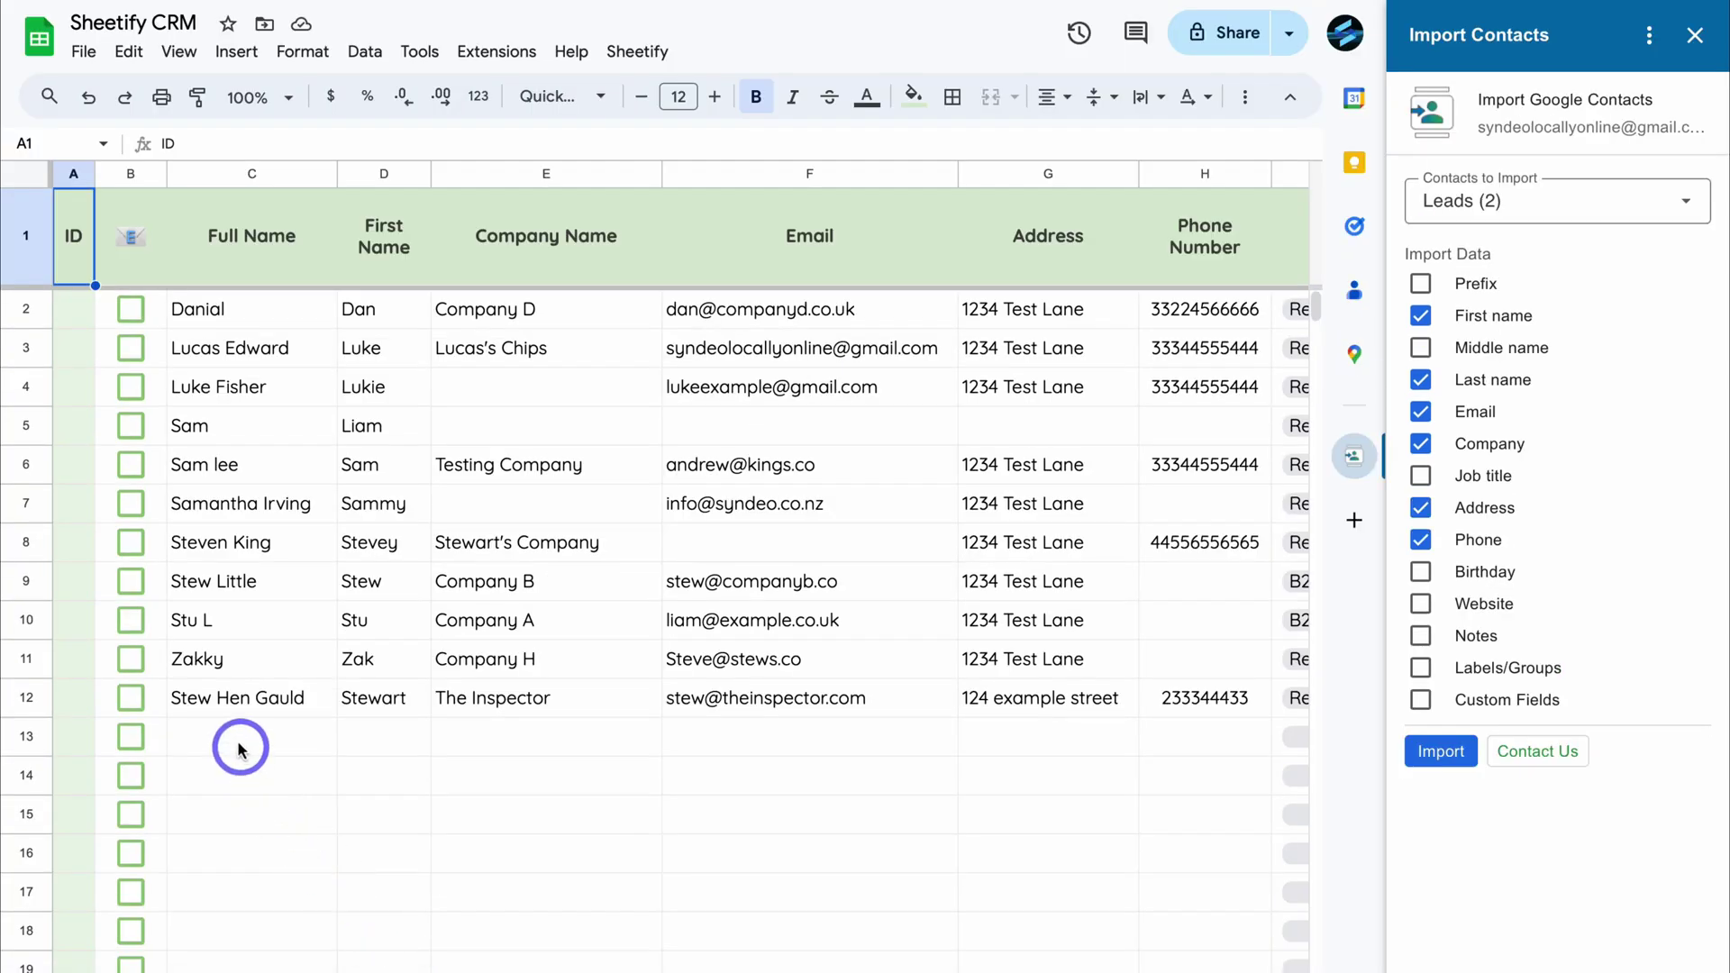
- Paste the copied contacts as values only at C13 and close the Import Contacts sidebar
right_click(237, 638)
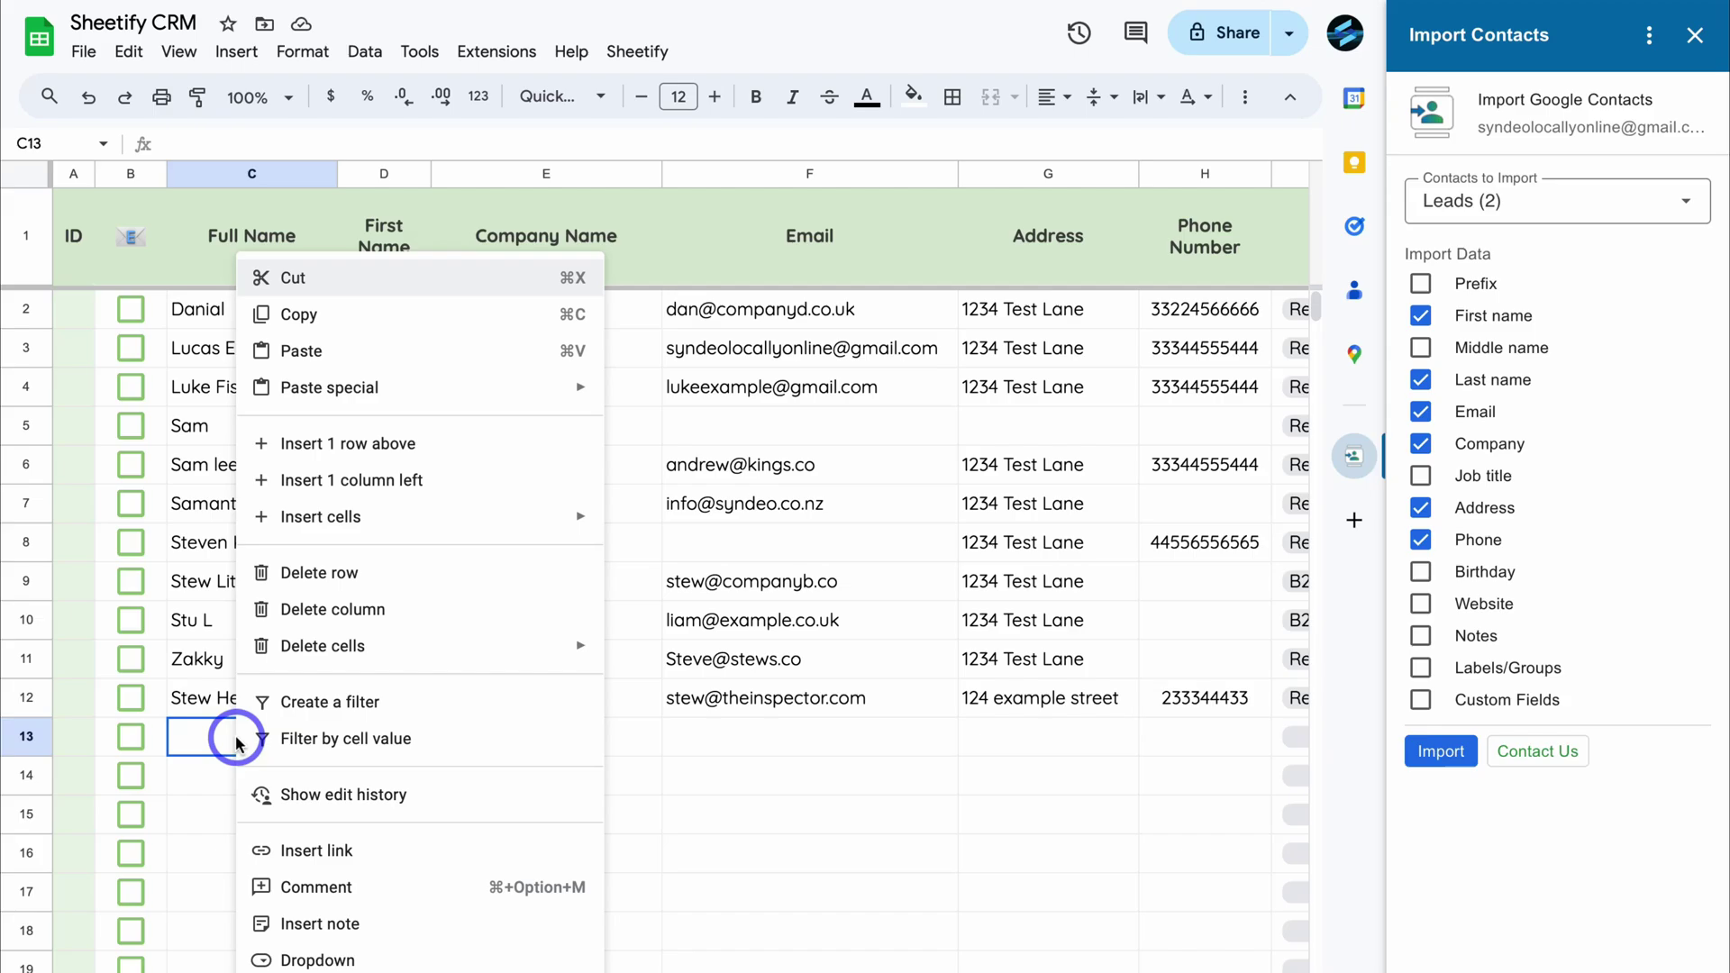
mouse_move(321, 393)
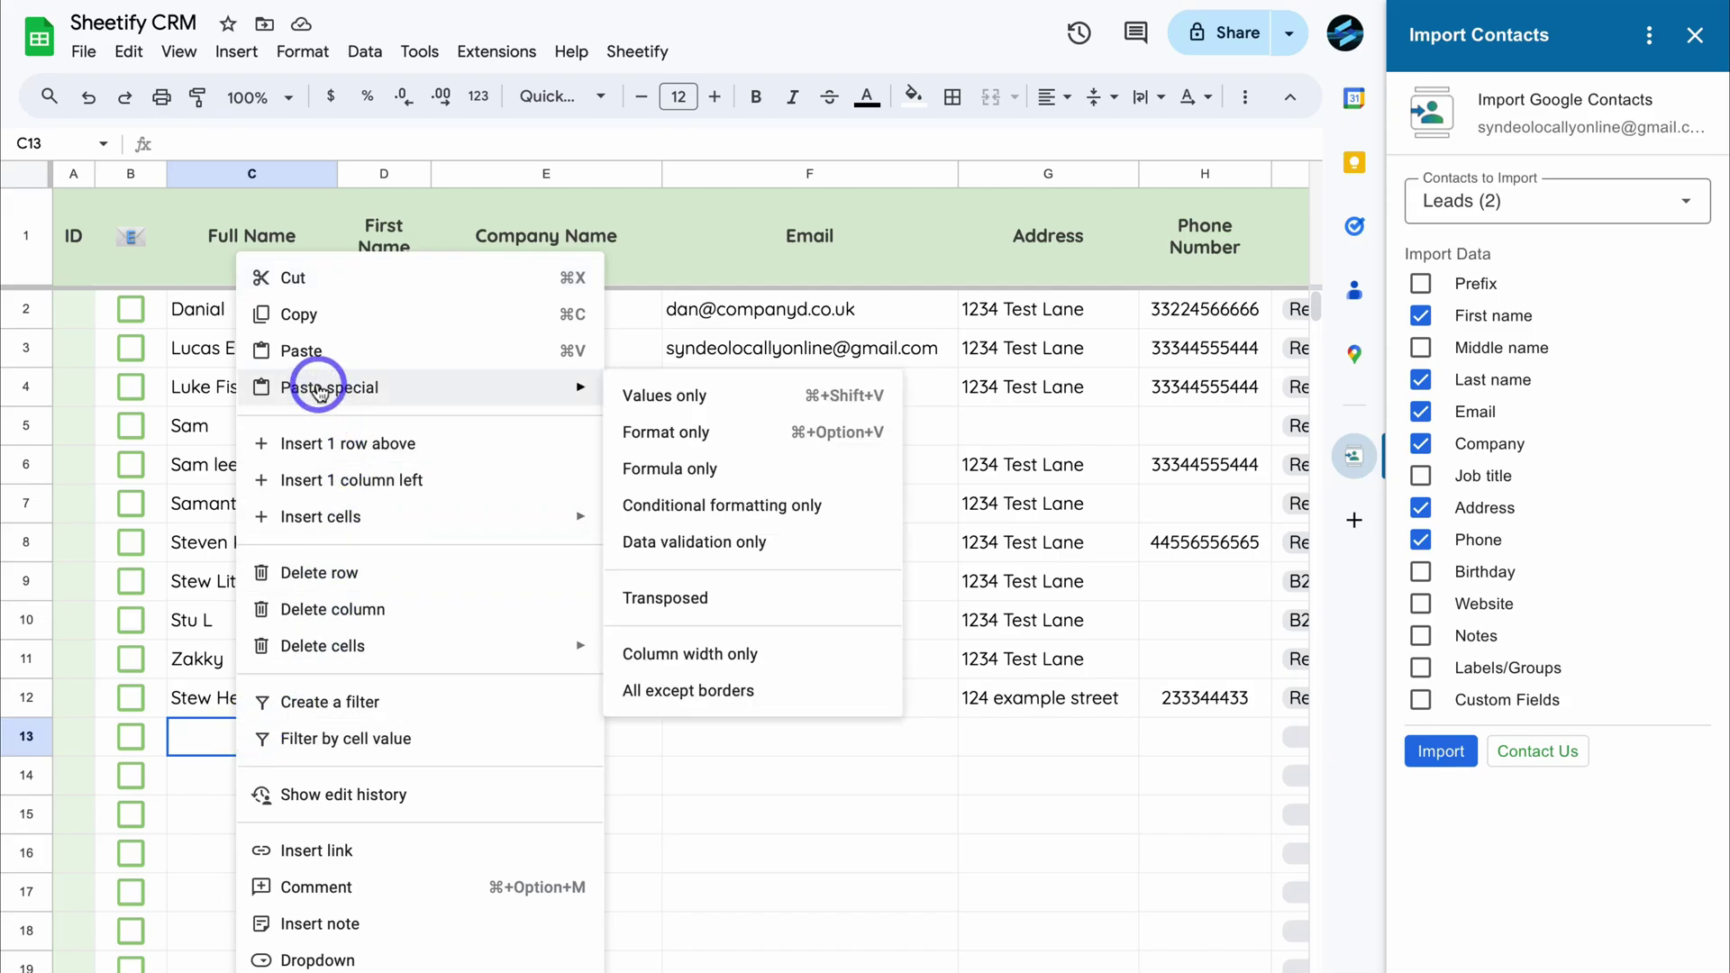
left_click(676, 398)
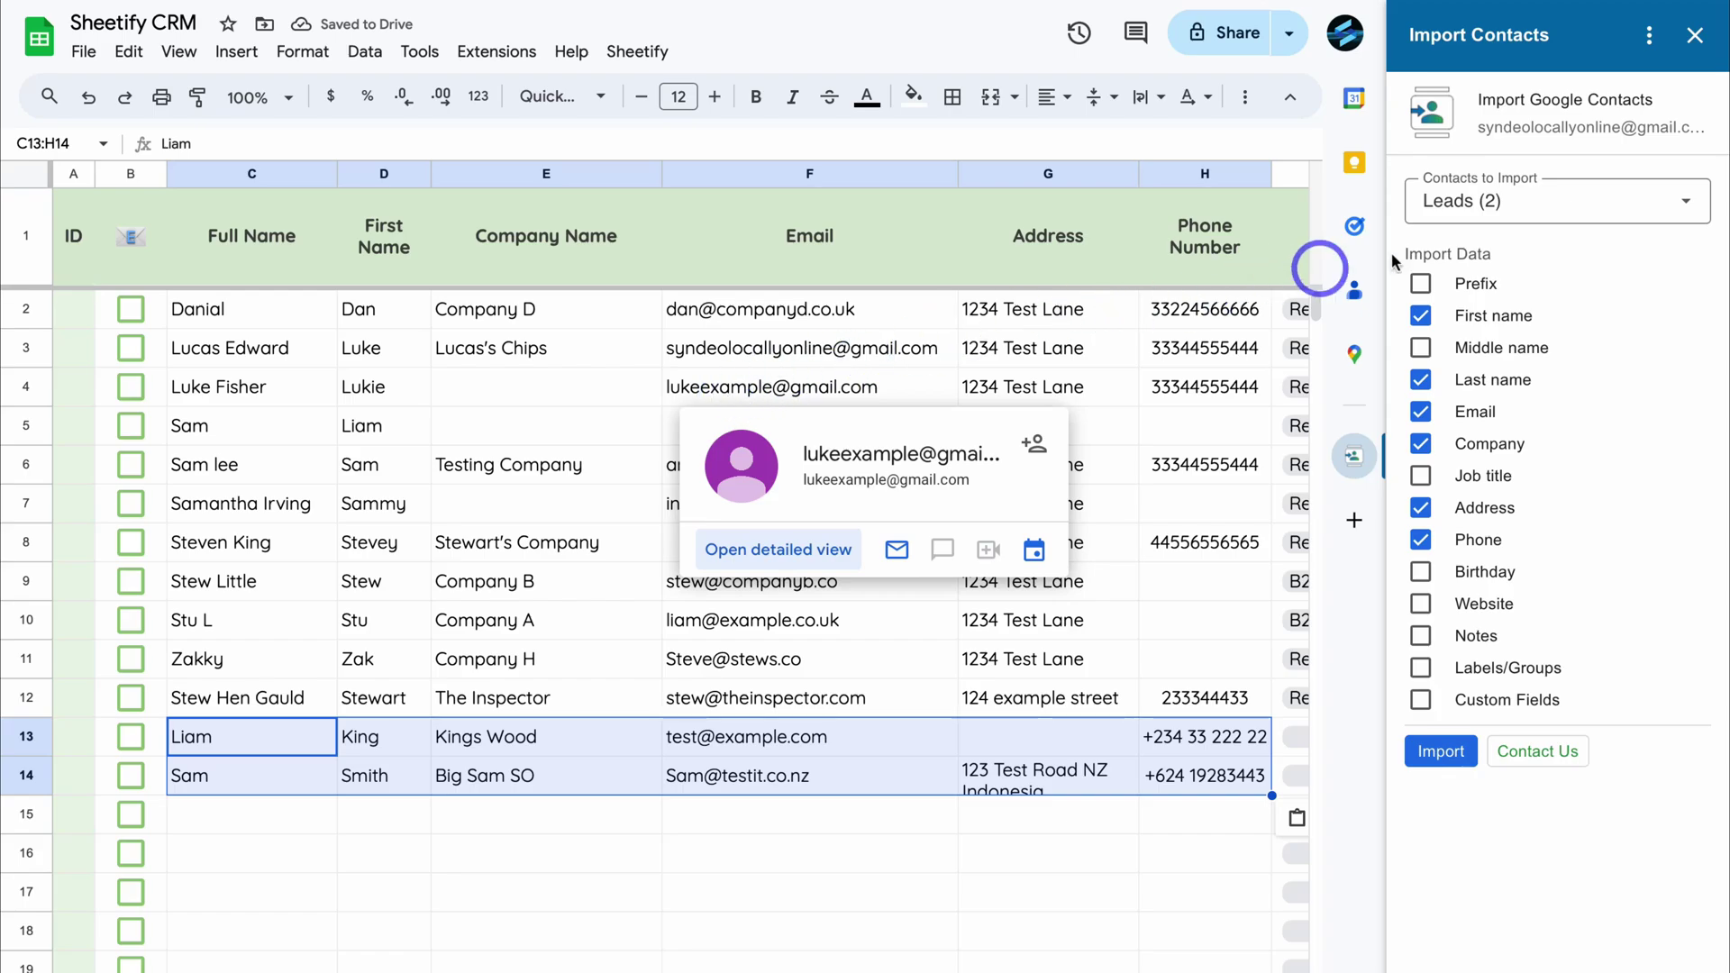
left_click(1695, 36)
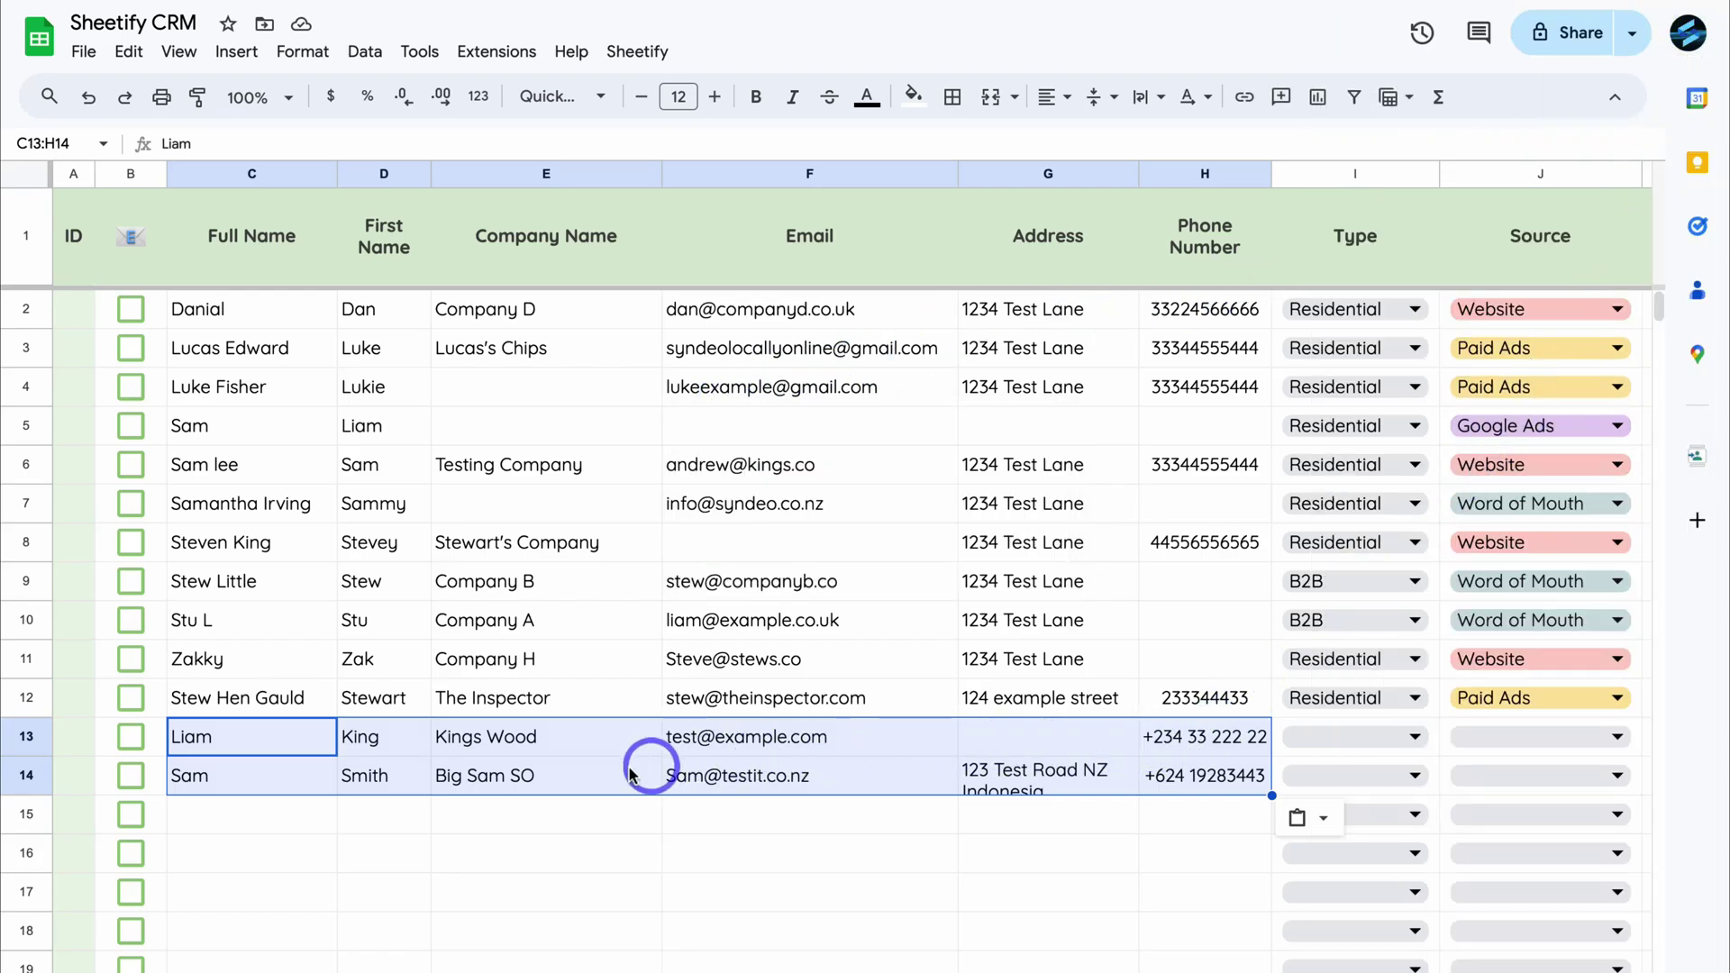
left_click(428, 827)
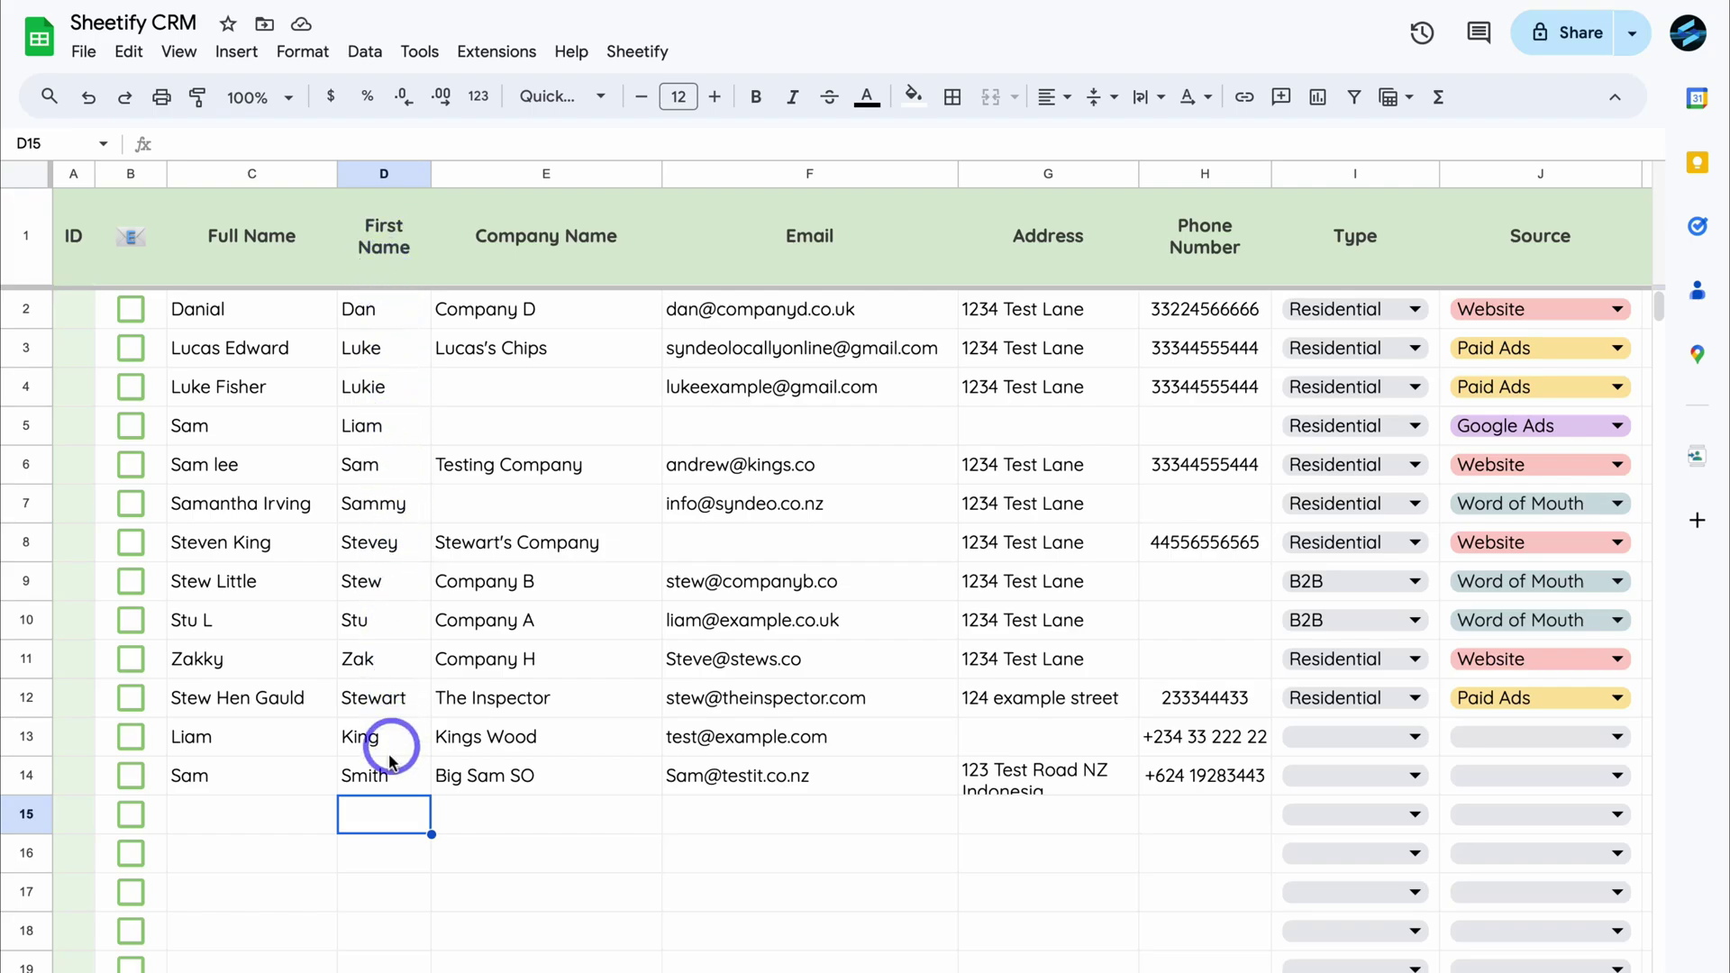
- Tick the checkboxes in rows 10 and 9 of Contacts & Leads
left_click(130, 619)
left_click(130, 581)
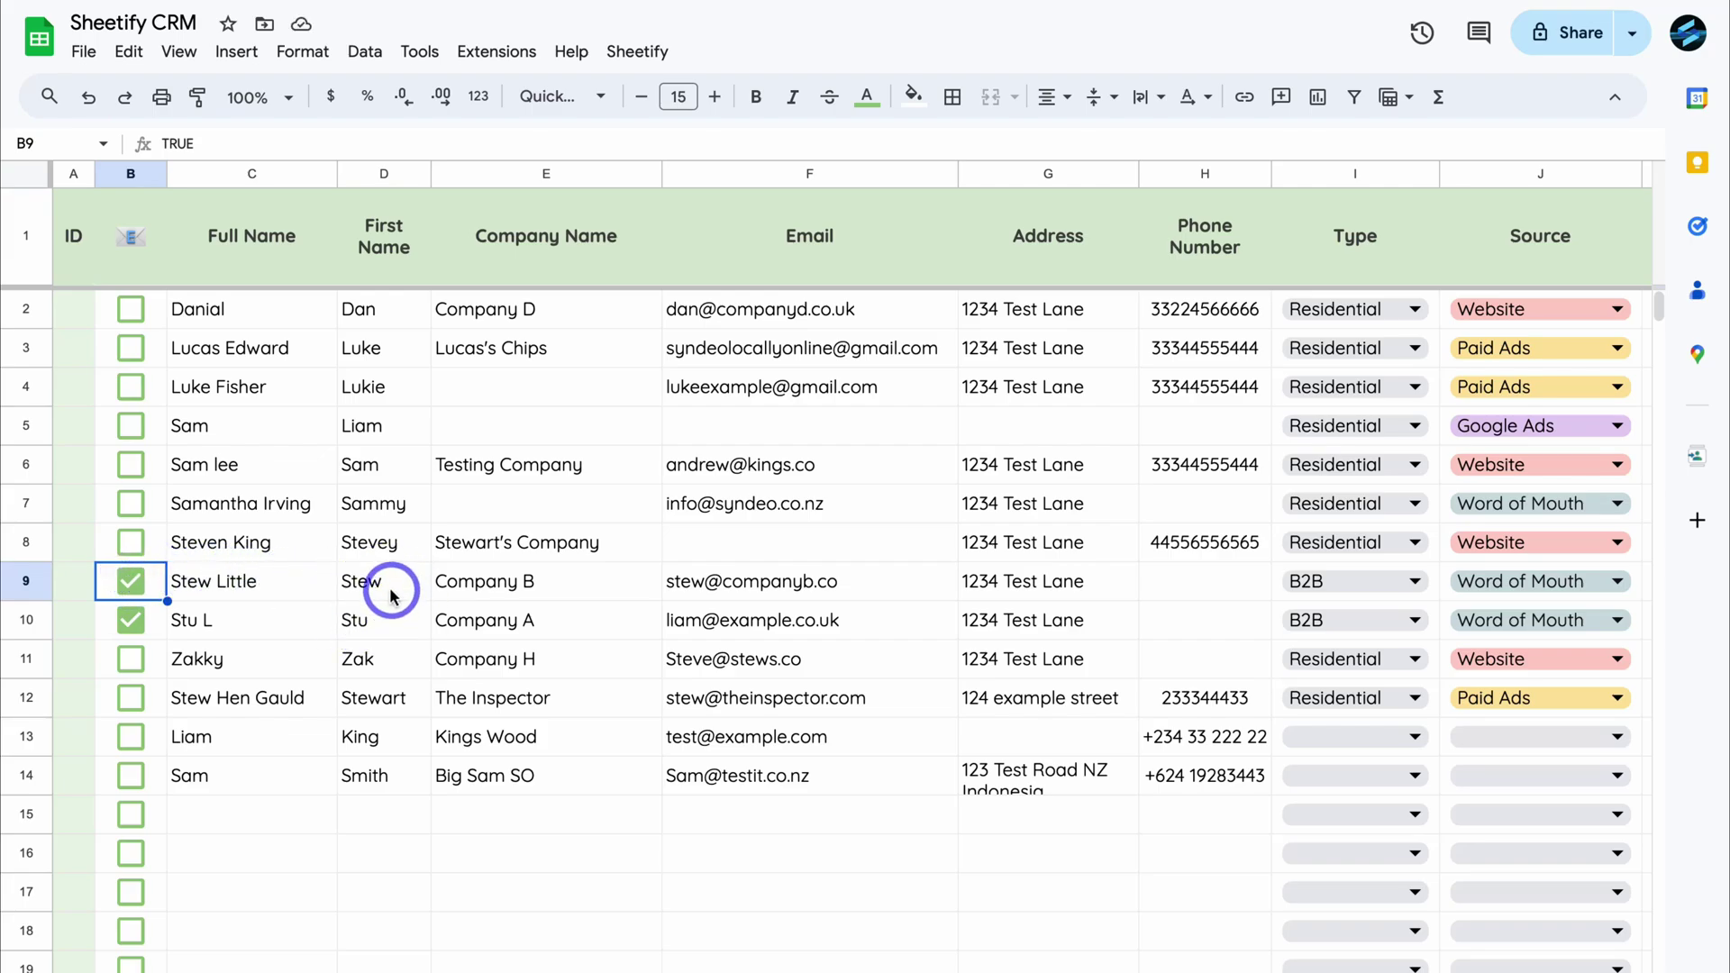
left_click(498, 815)
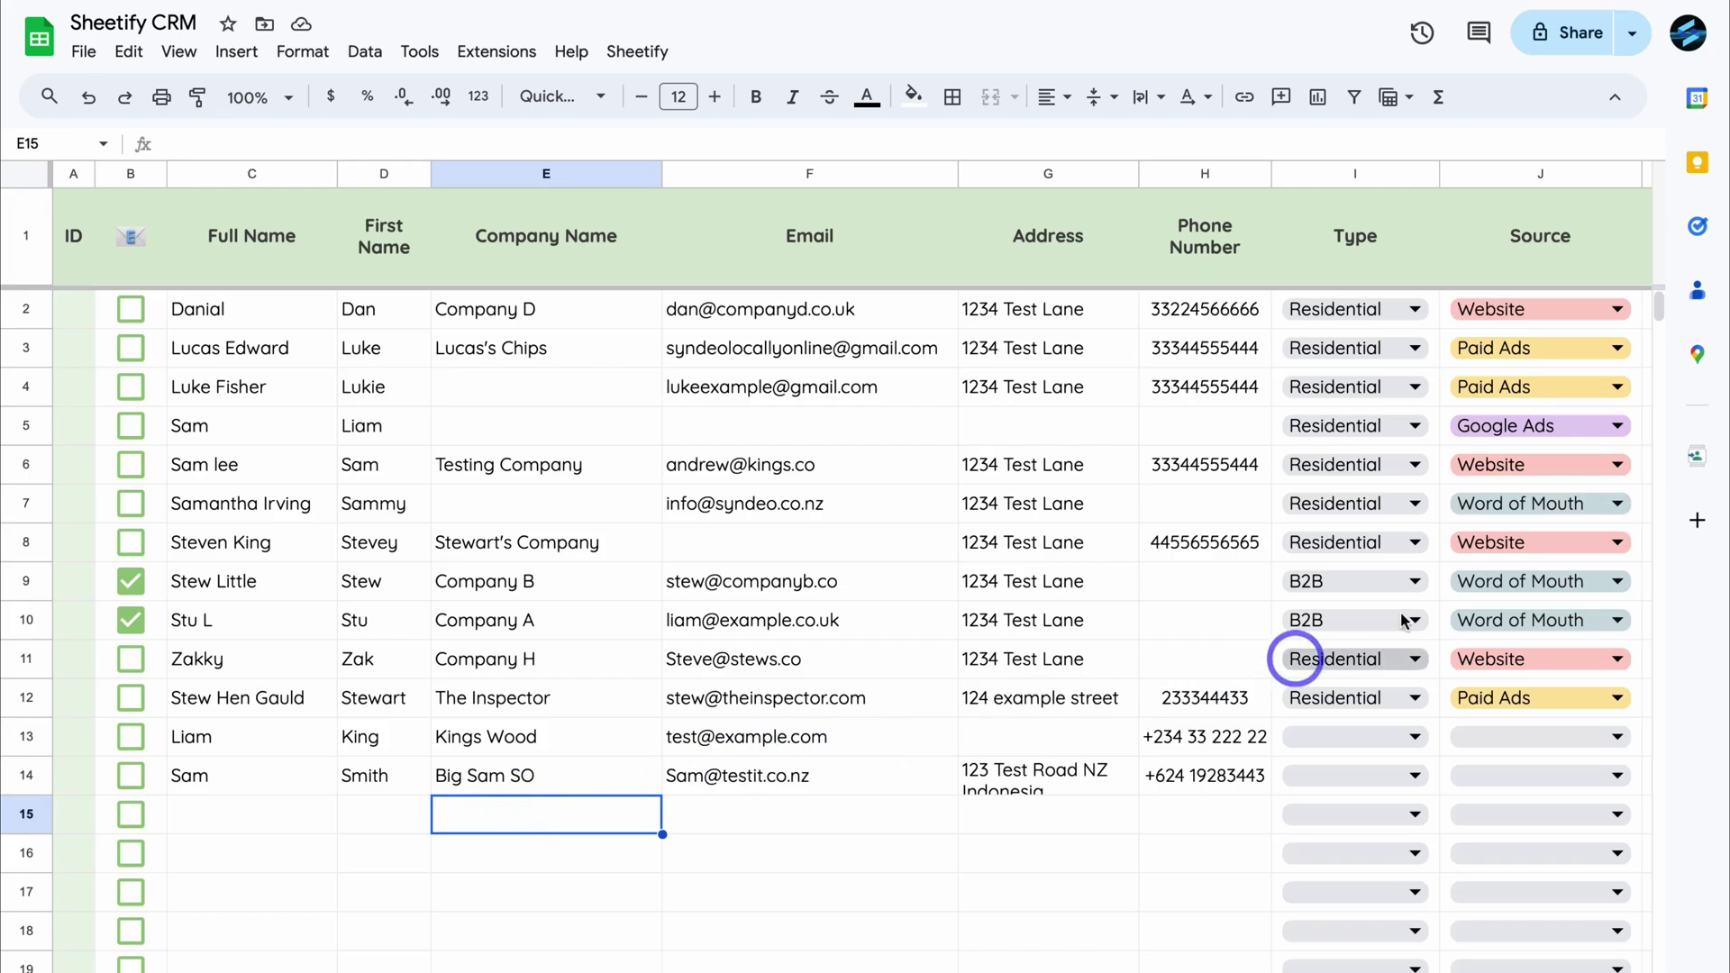
left_click(1696, 465)
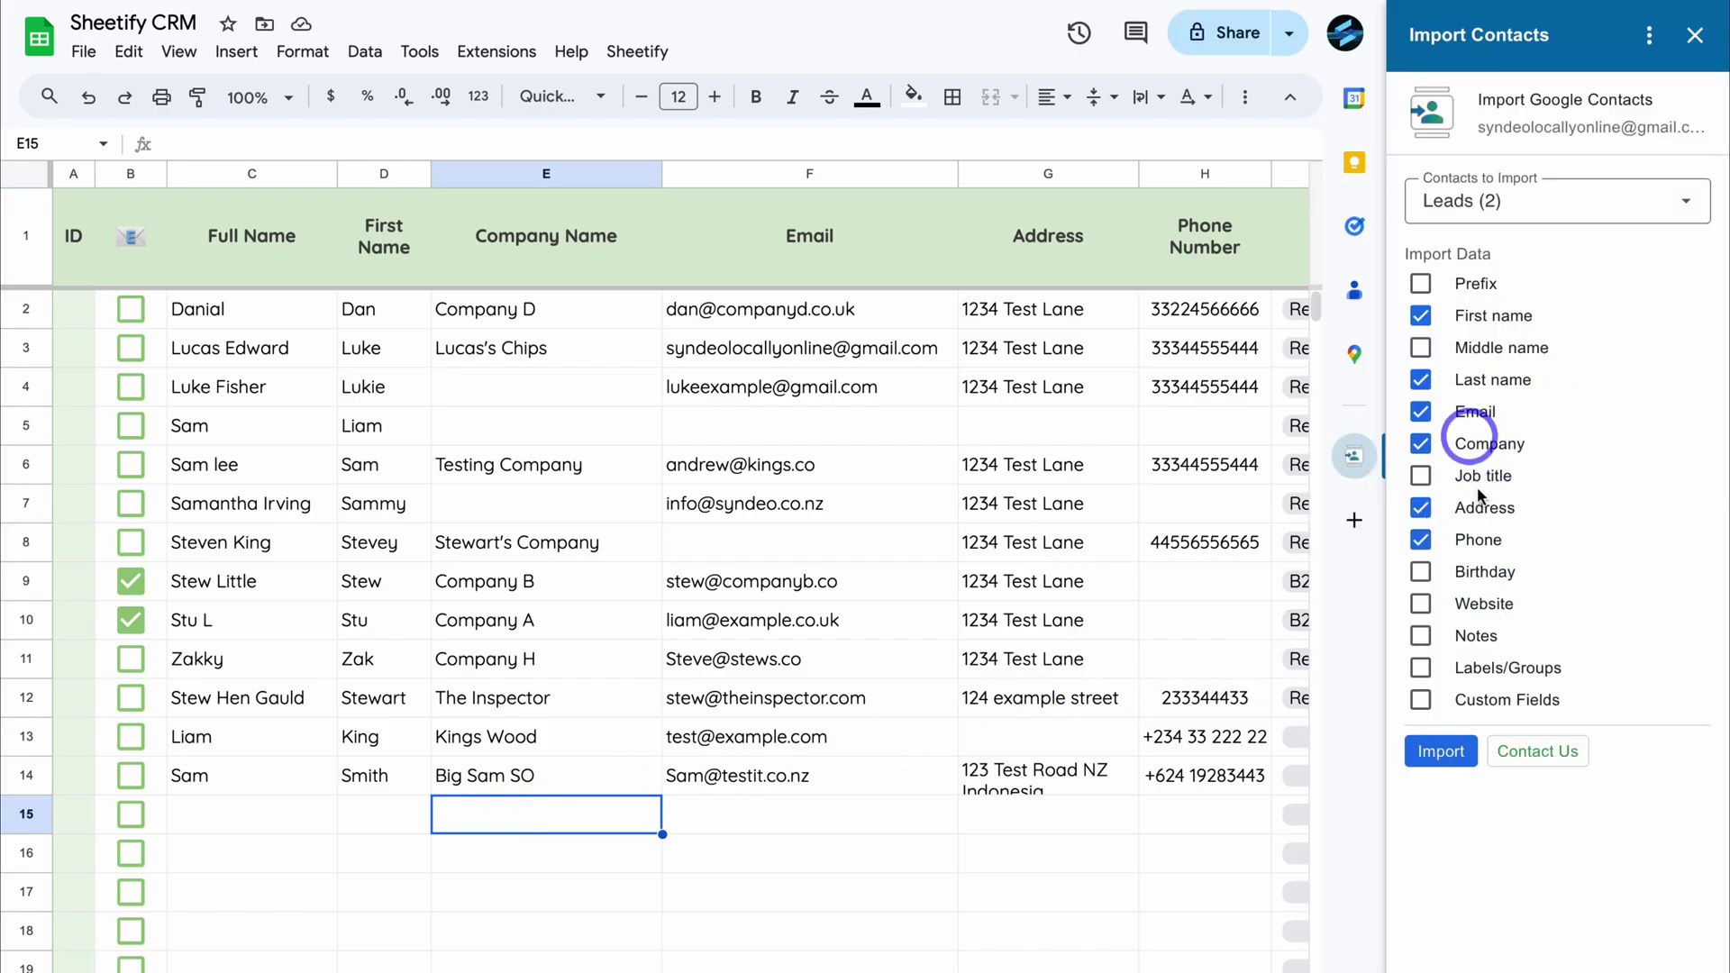
- Open Manage add-on from the Import Contacts menu, then close the Marketplace listing and the sidebar
left_click(1632, 206)
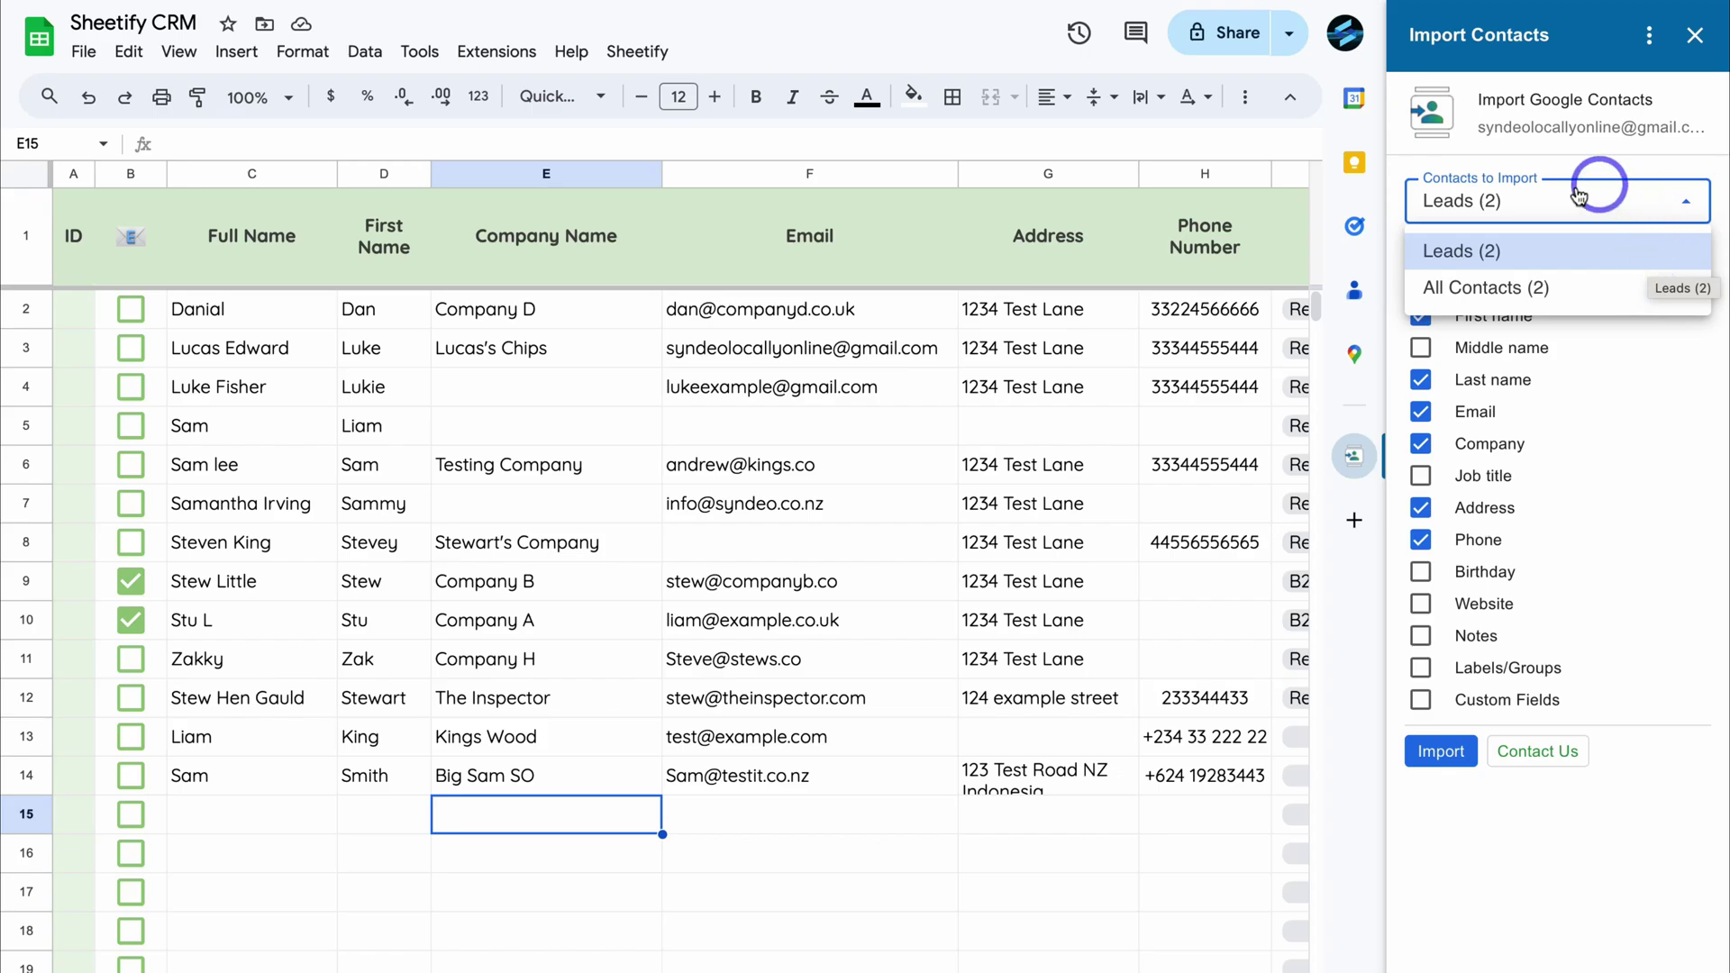
left_click(1650, 38)
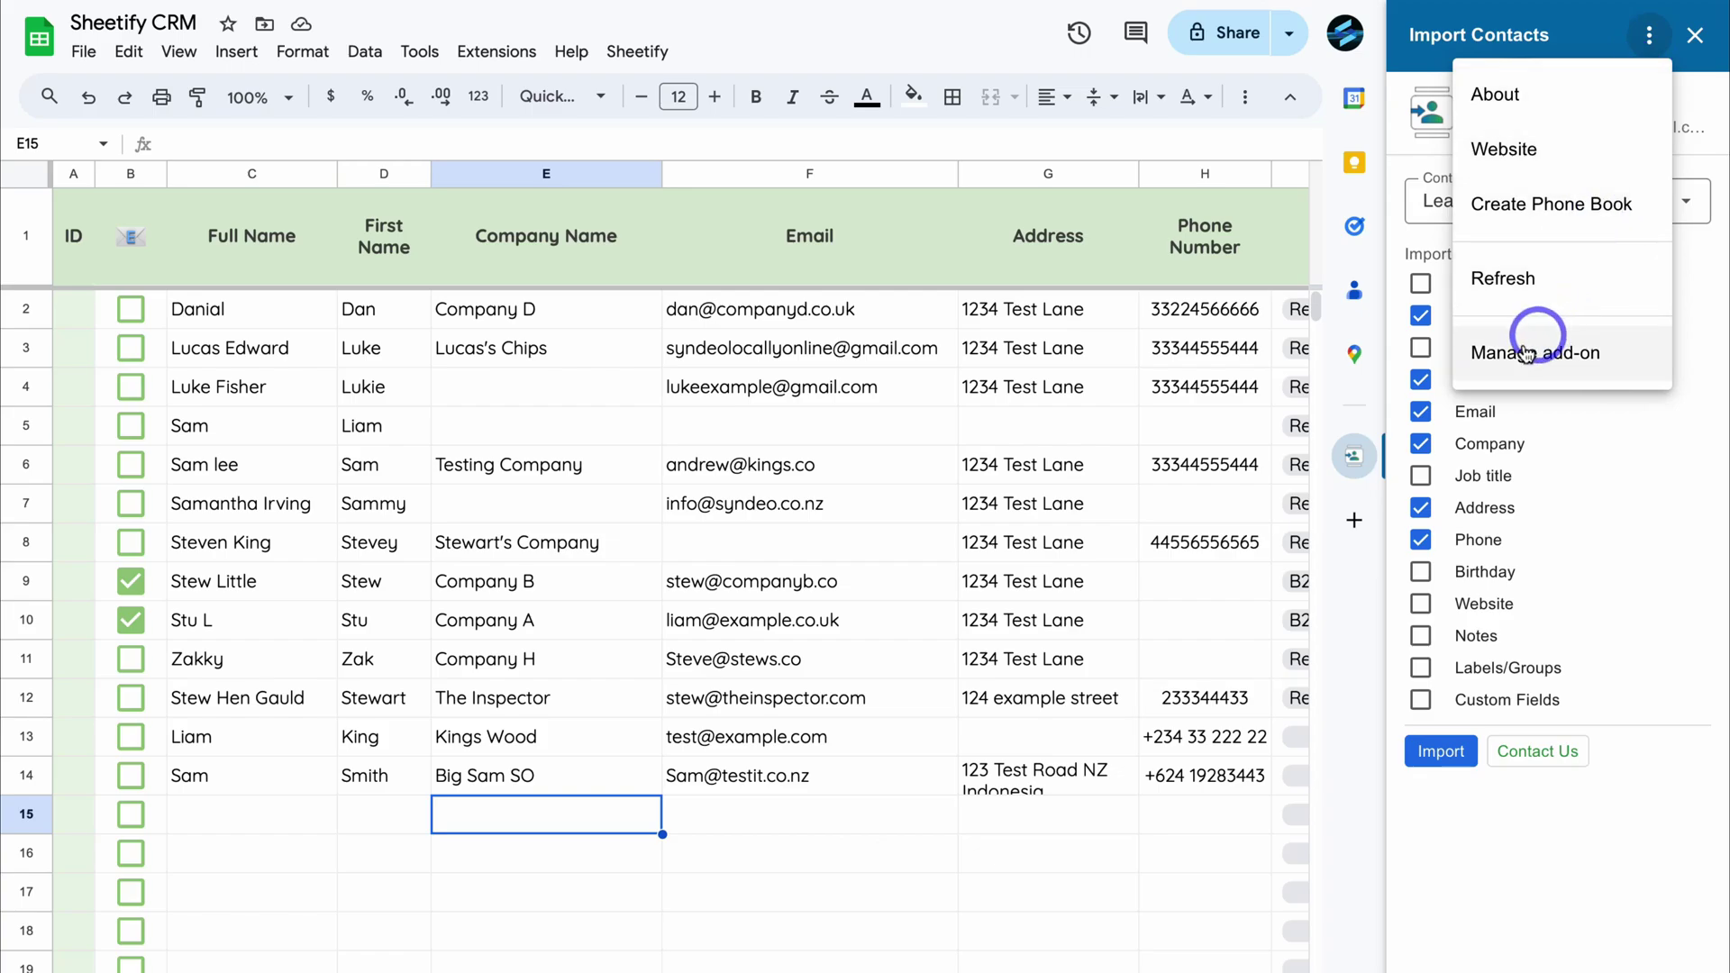
left_click(1636, 360)
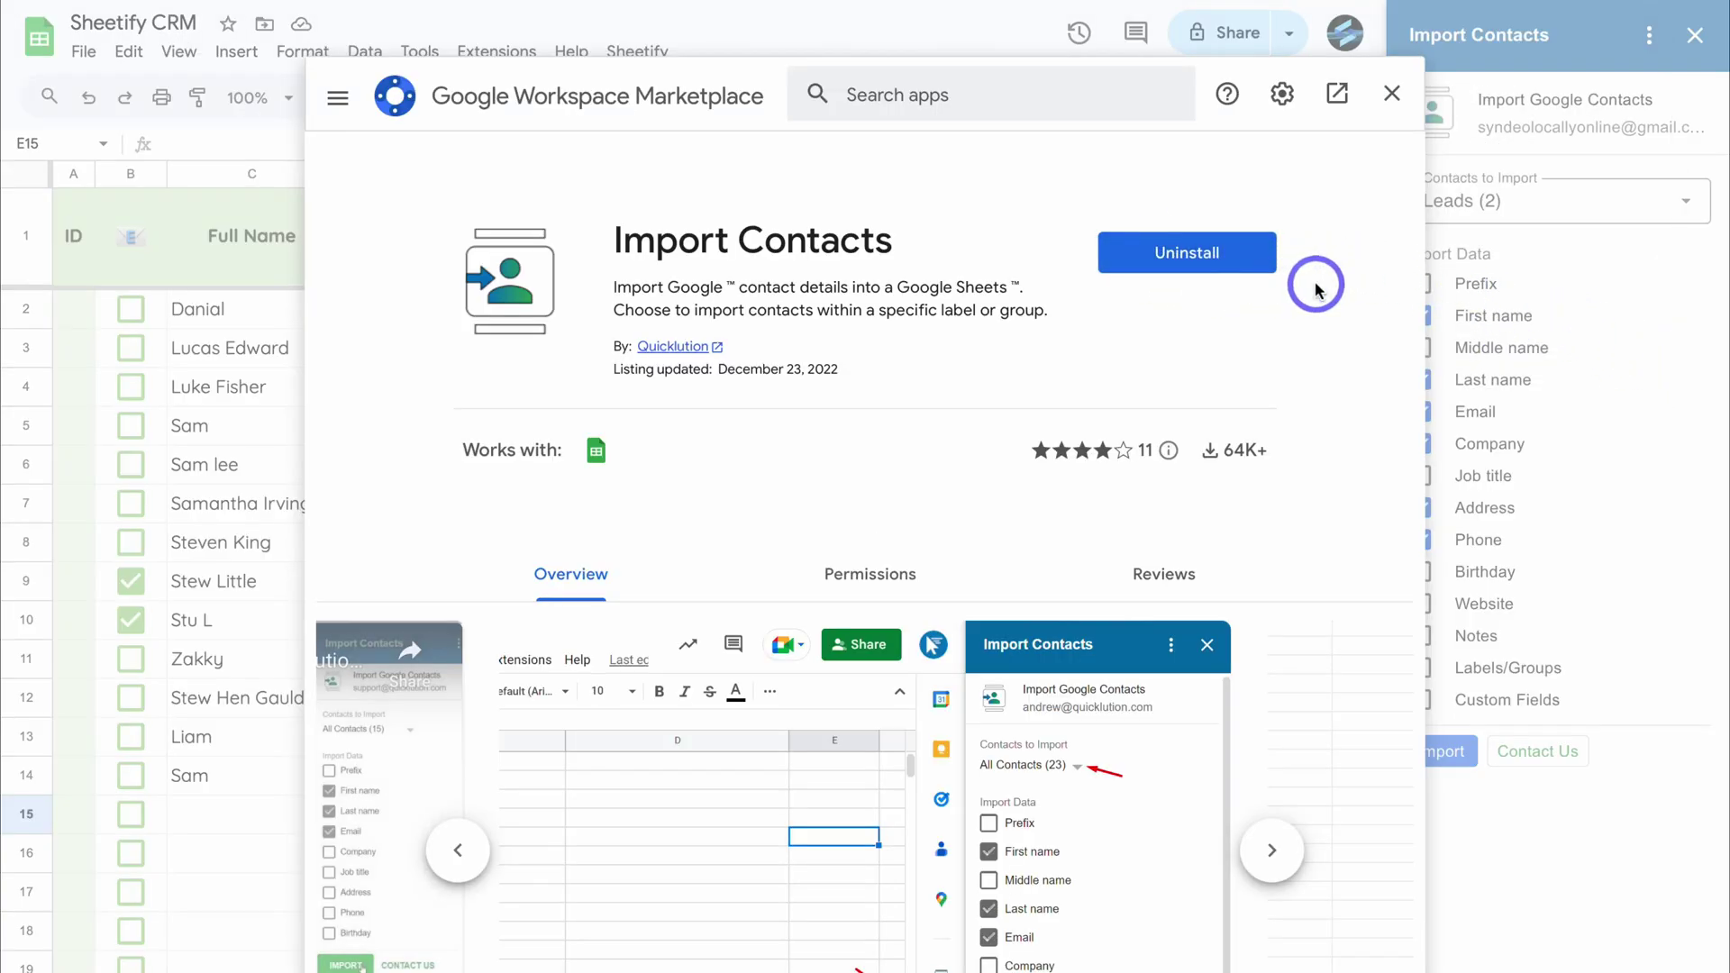
left_click(1393, 93)
left_click(1695, 35)
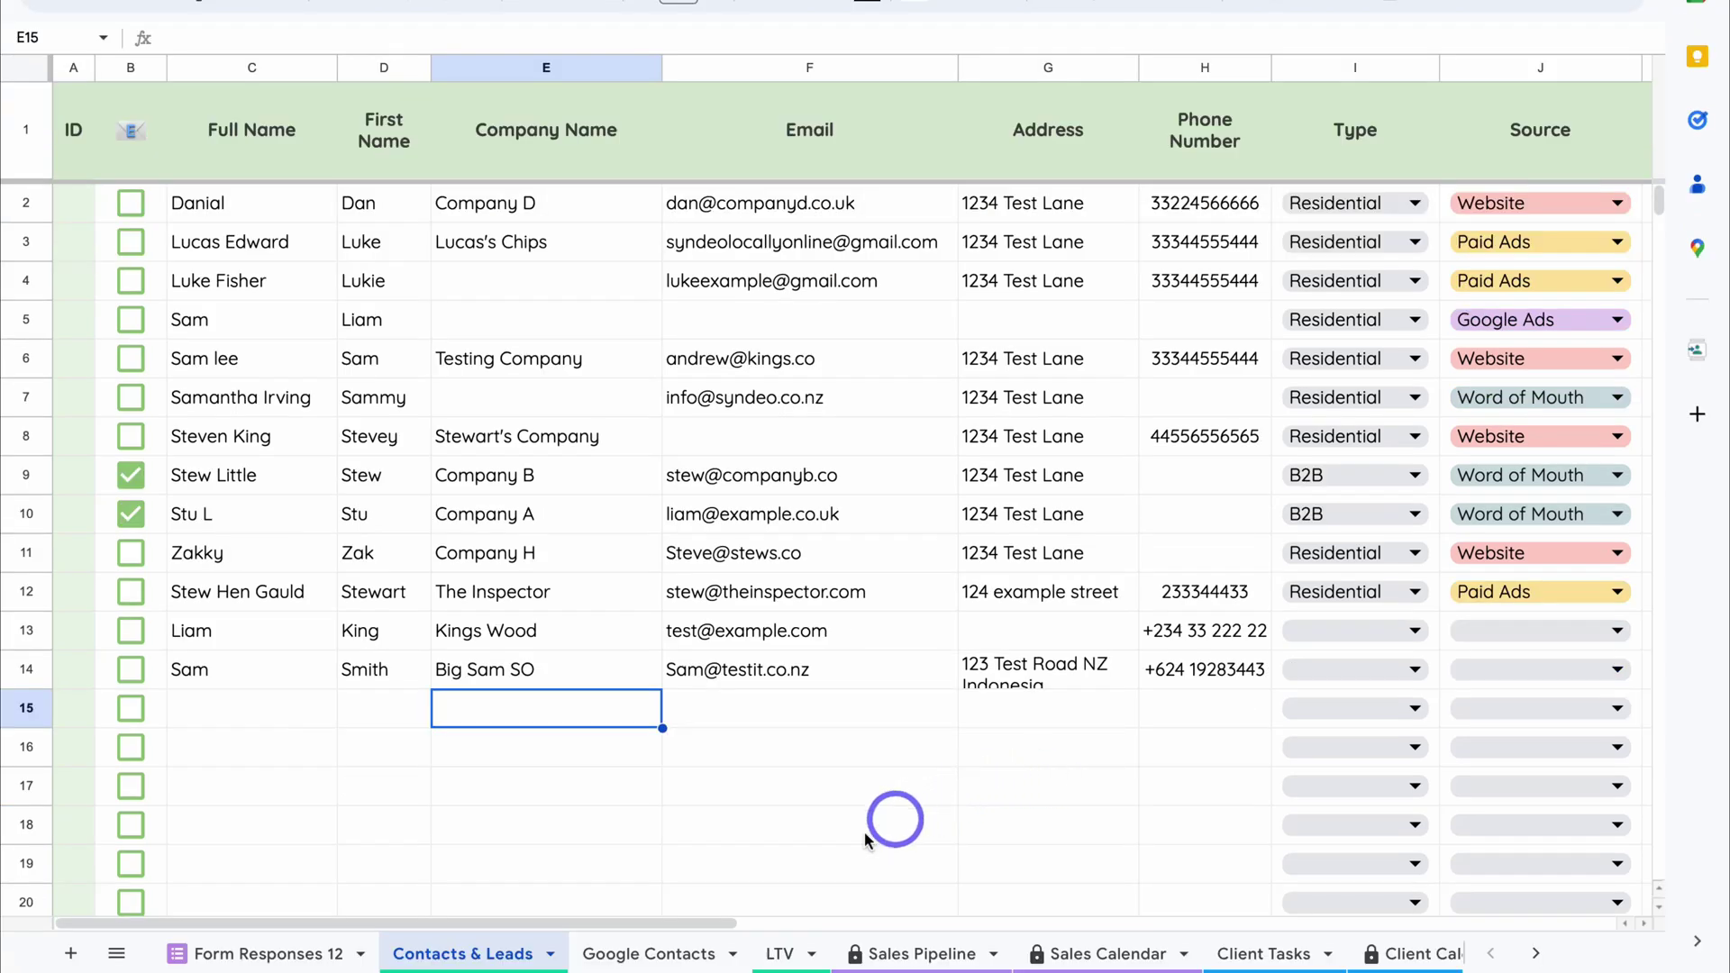
- Clear rows 2–3 on Google Contacts and rename headers A1 and B1 to Full name and First name
left_click(667, 944)
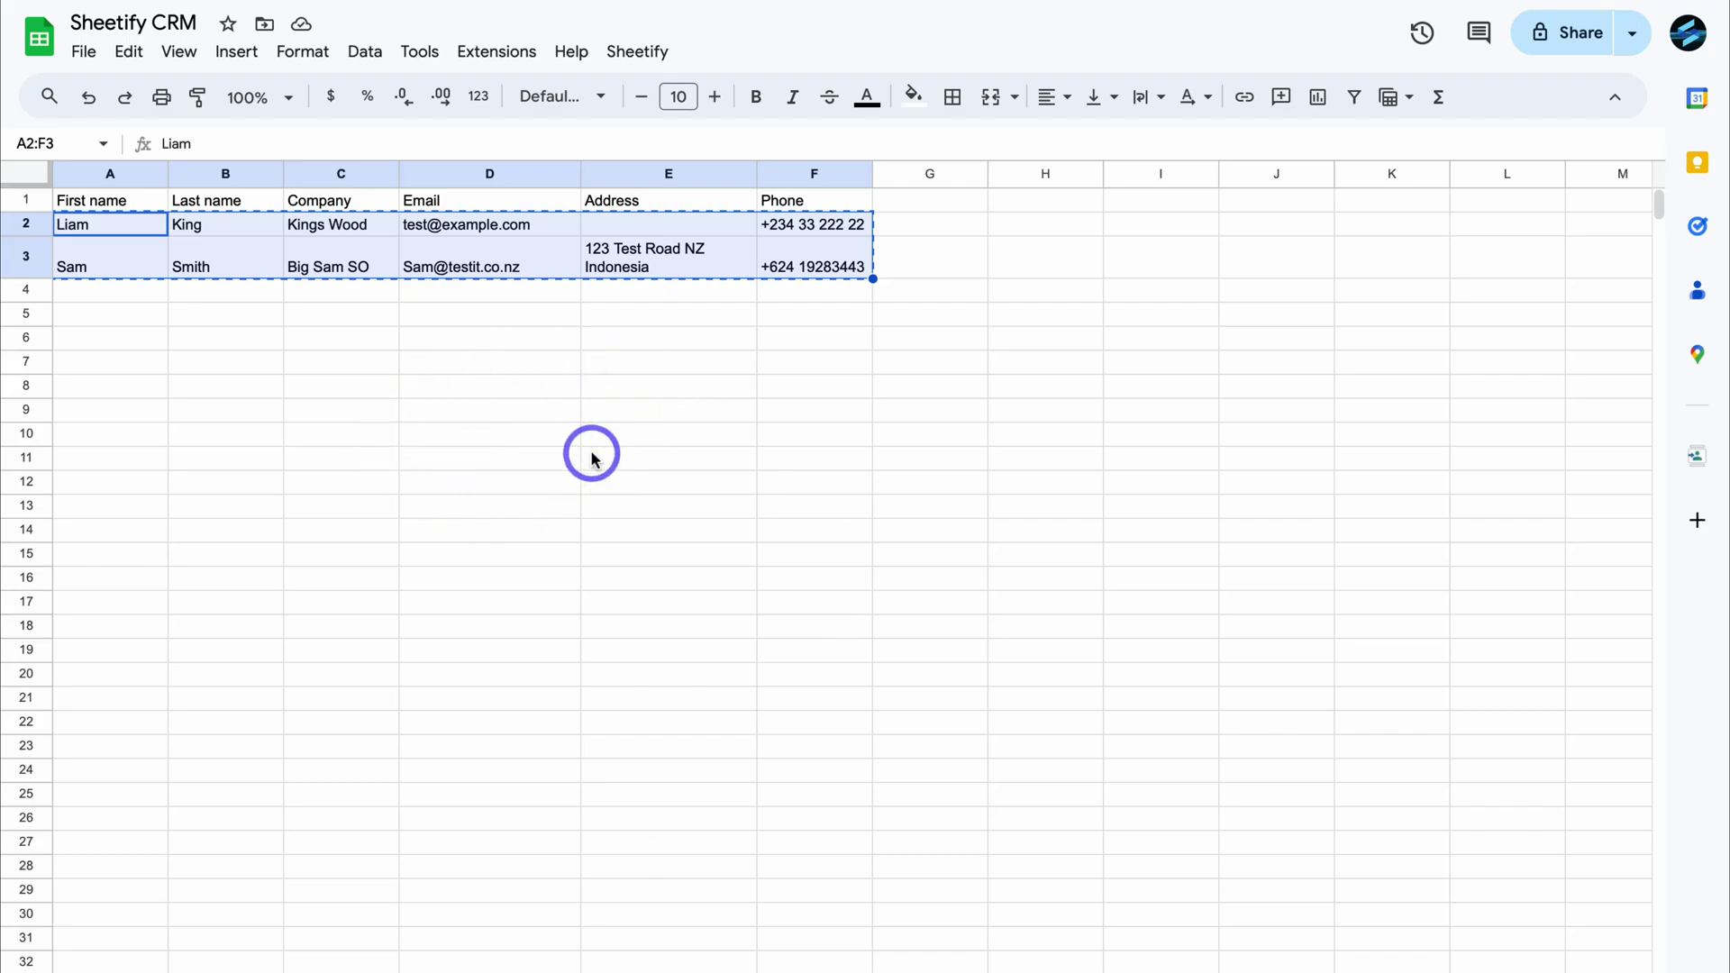
key("Delete")
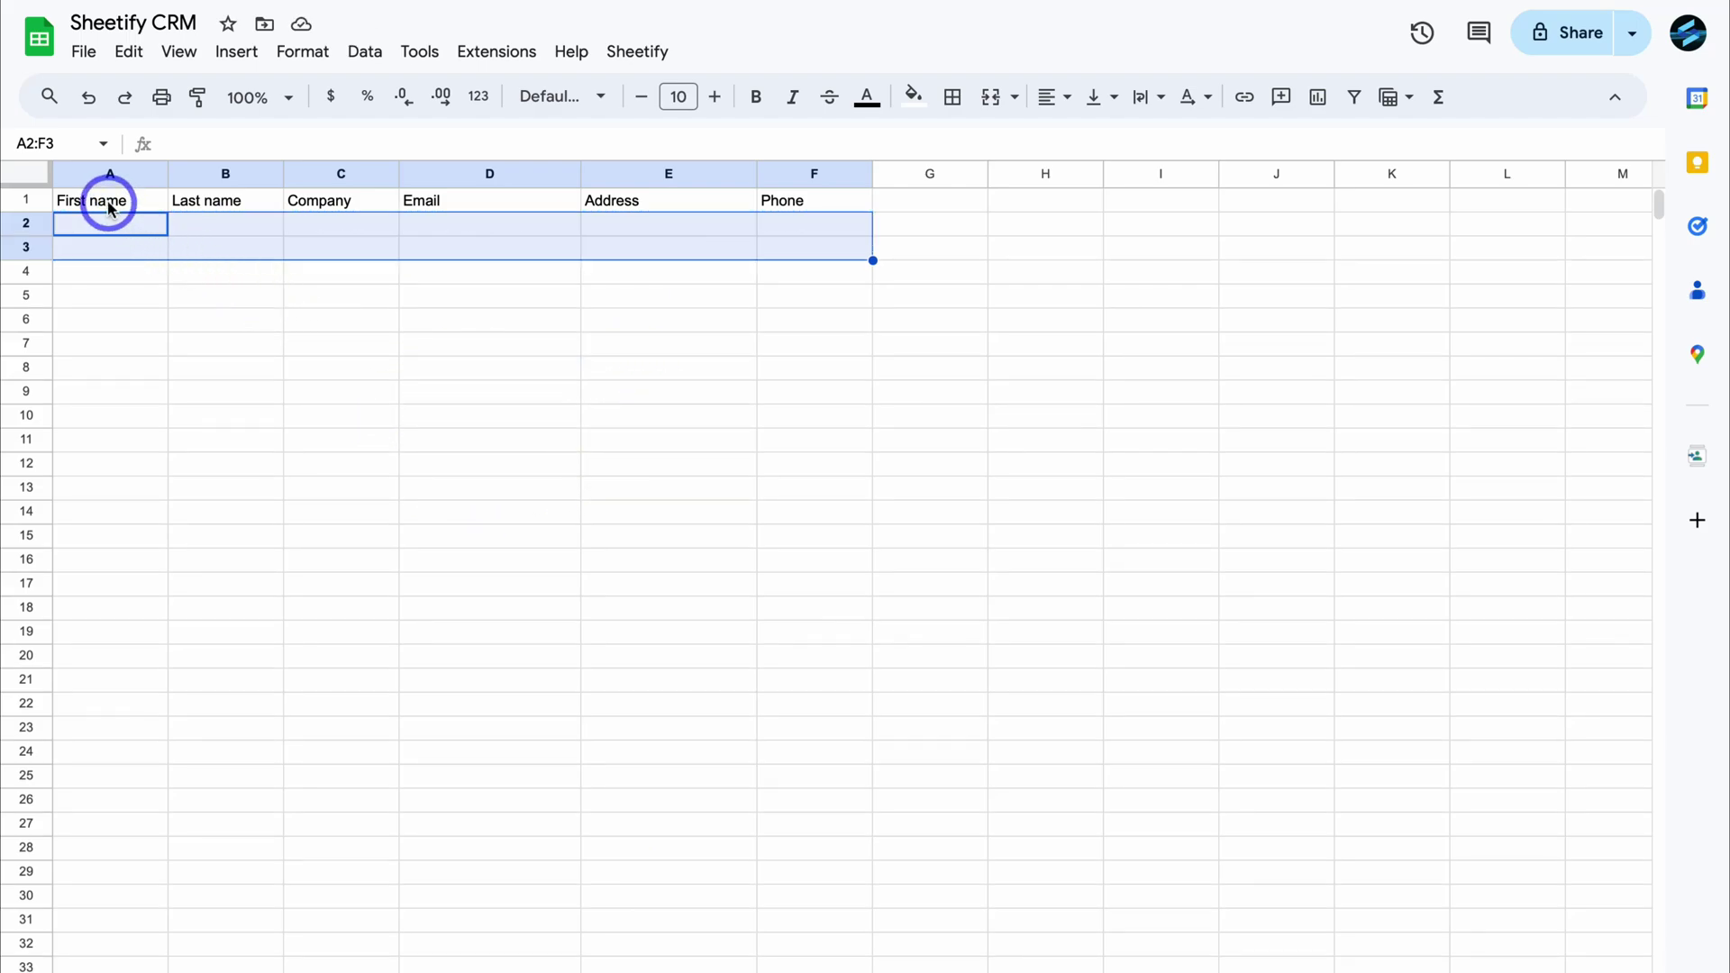
left_click(108, 202)
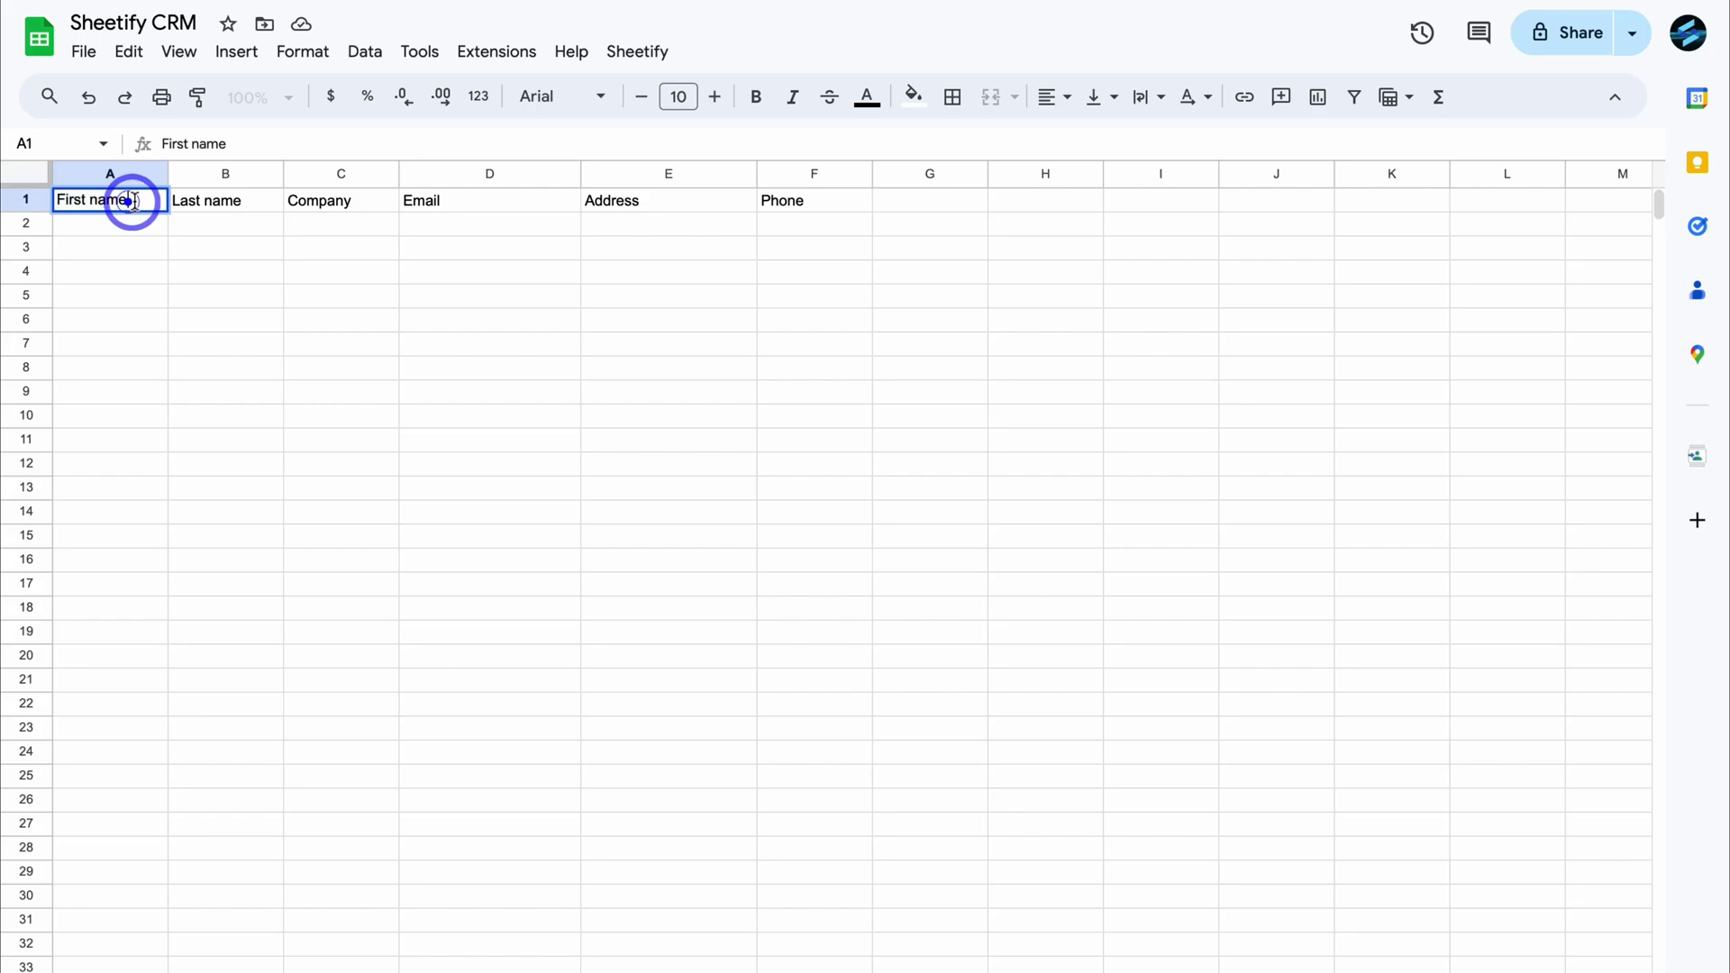
double_click(60, 199)
type("Full")
left_click(196, 206)
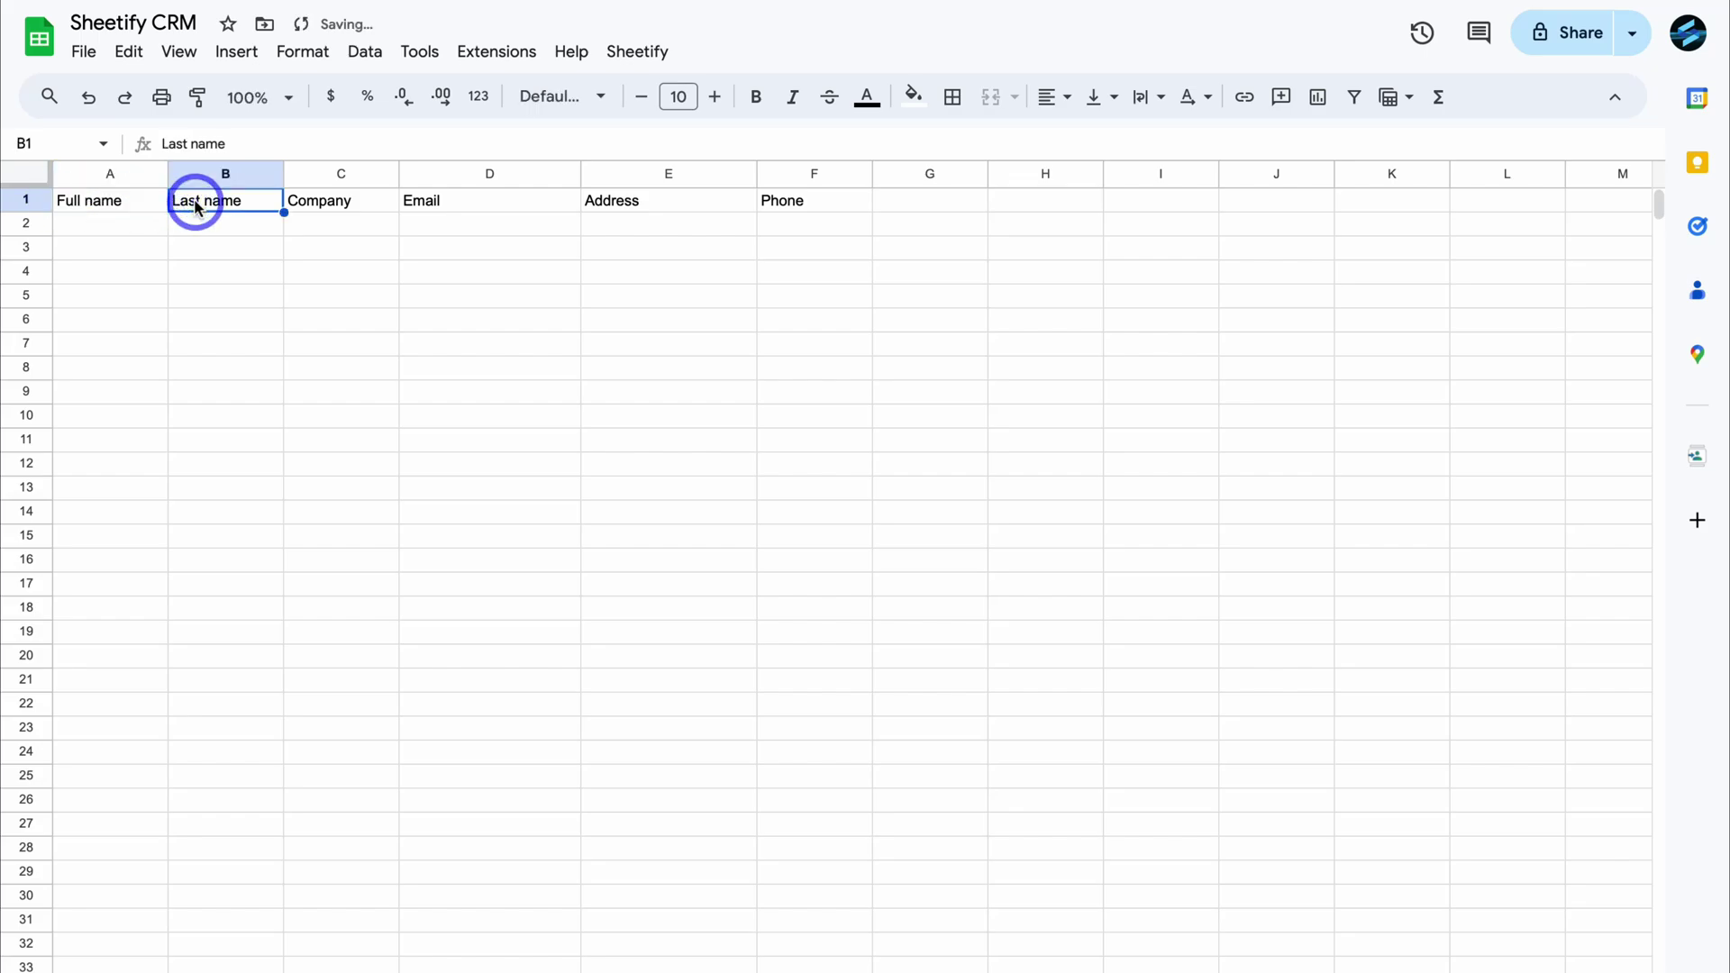
double_click(195, 205)
type("First")
left_click(191, 269)
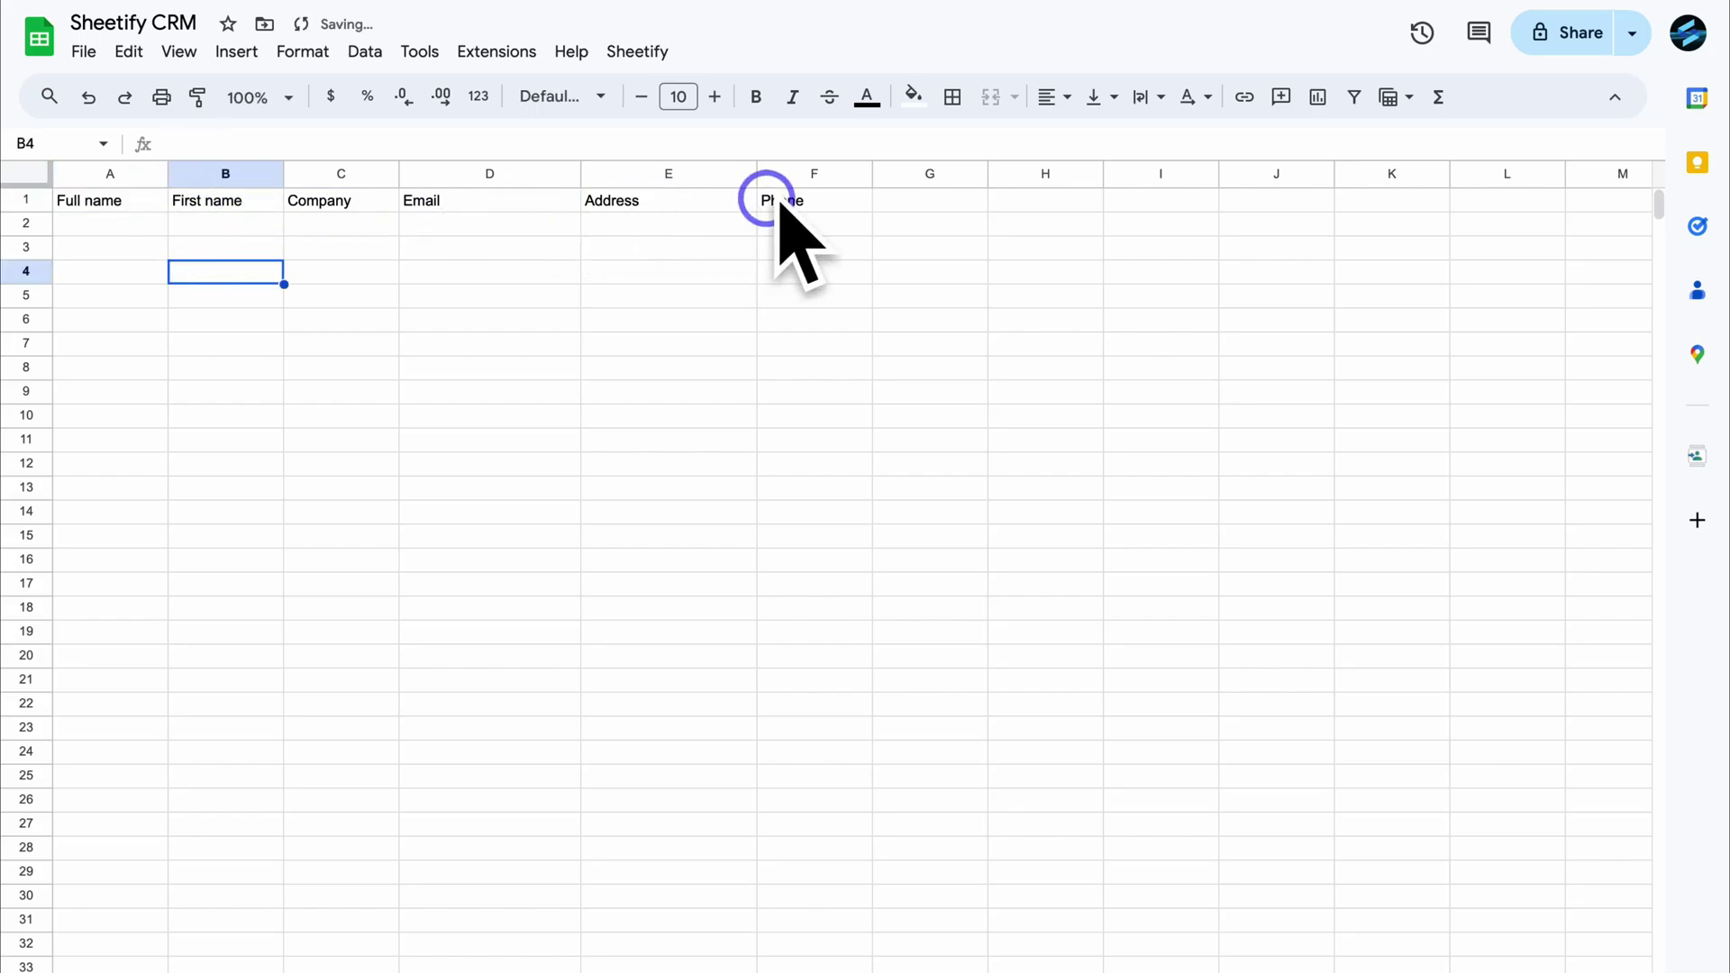
left_click(920, 202)
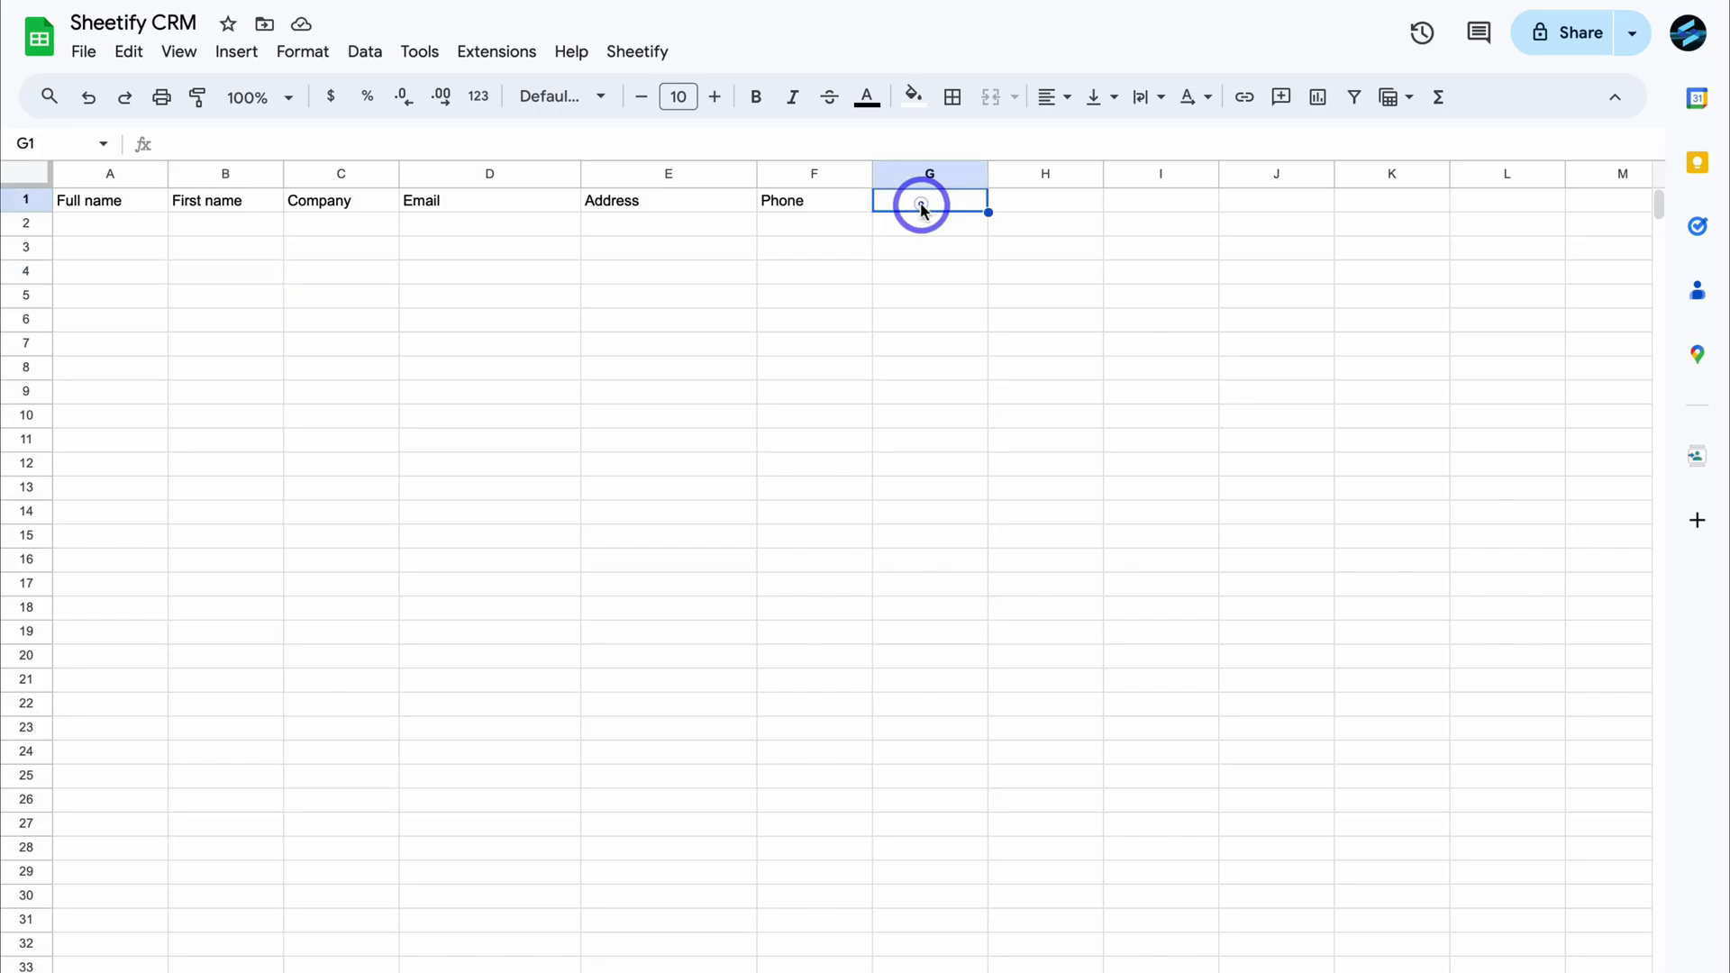
left_click(1037, 209)
left_click(1164, 209)
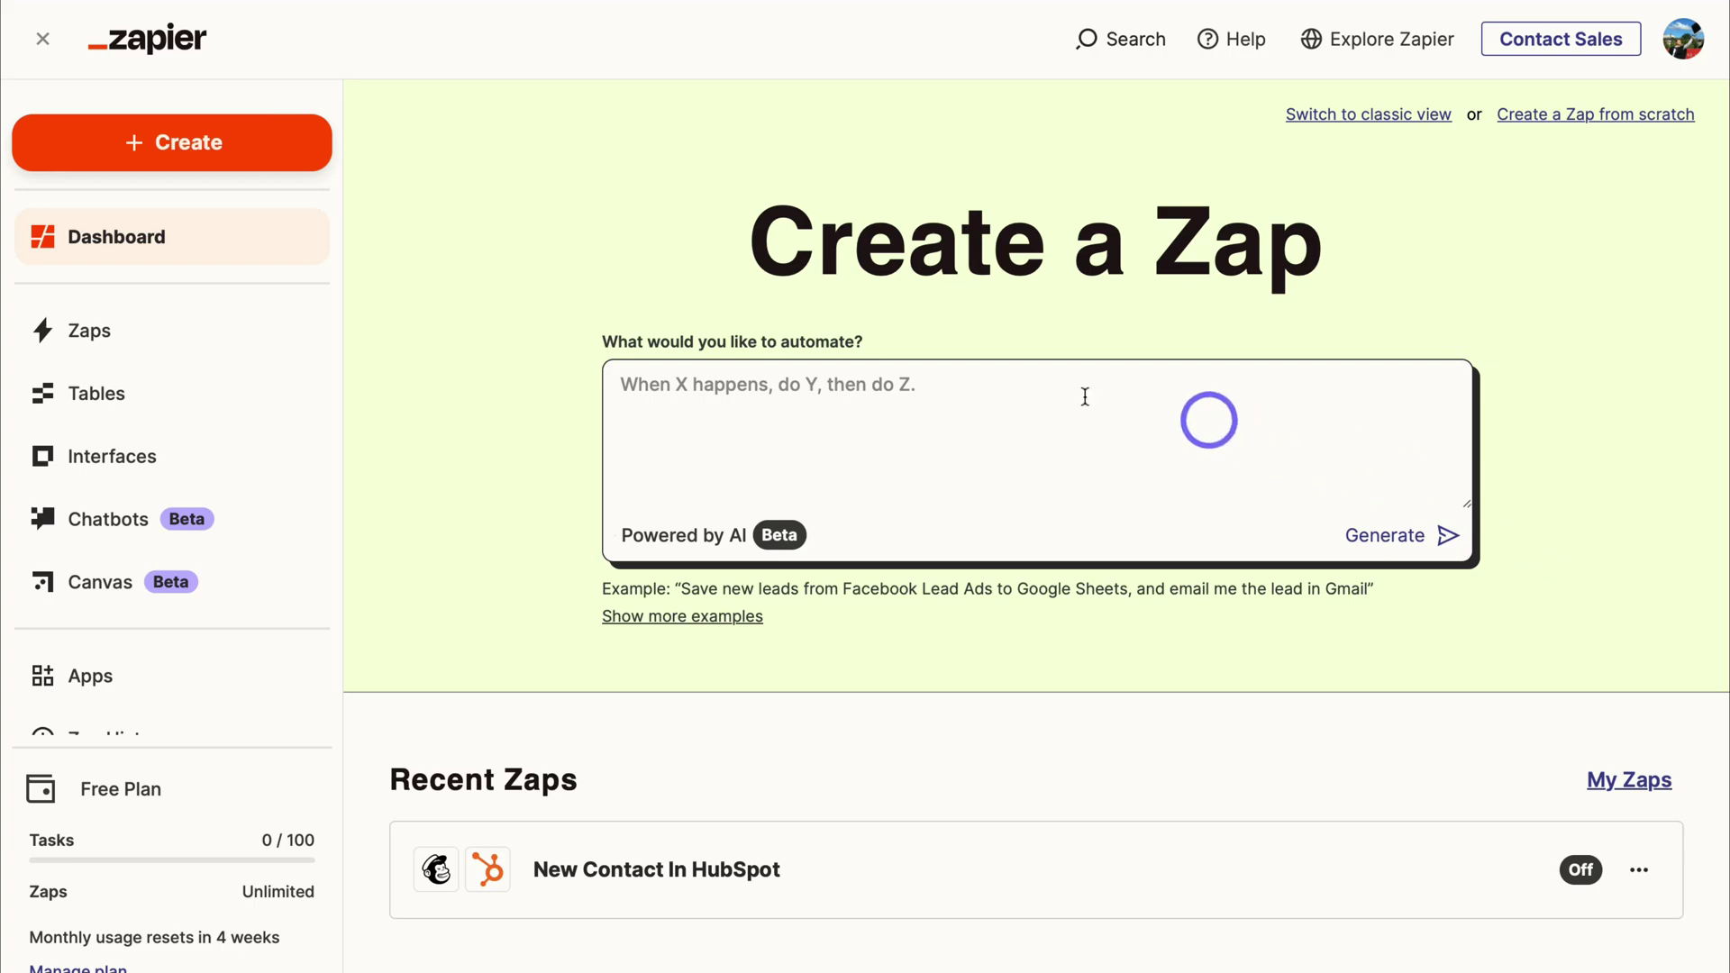
- Open the + Create dropdown on the Zapier dashboard
left_click(232, 155)
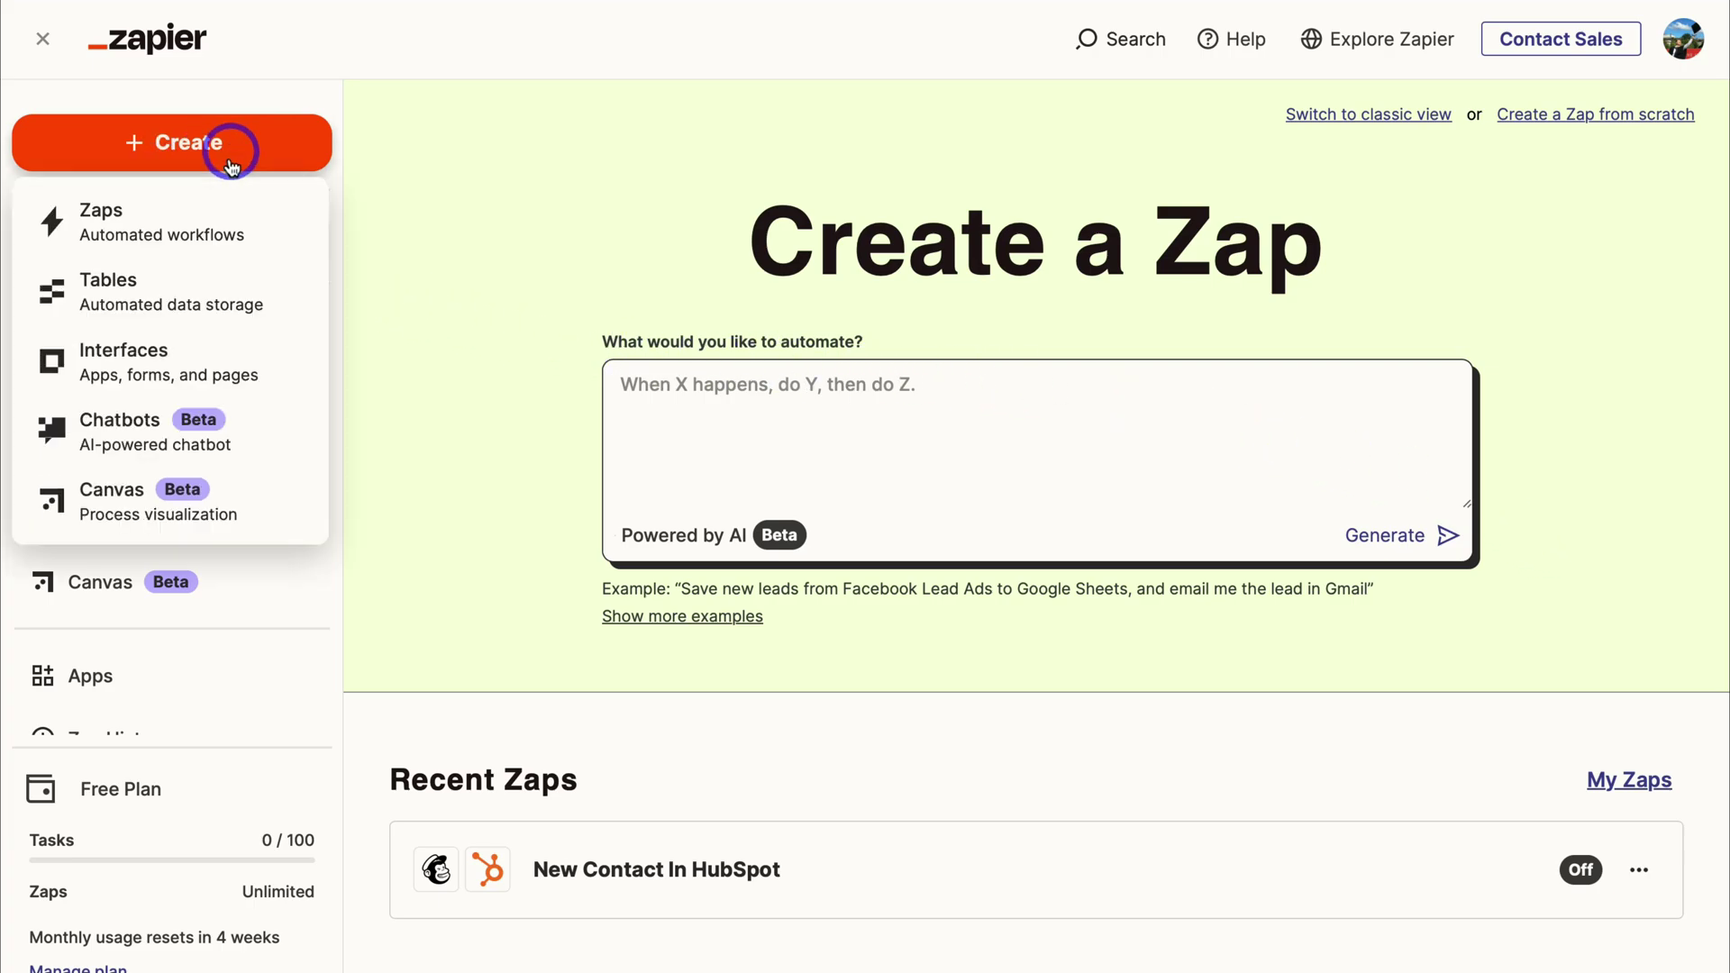
- Create a new Zap with a Google Contacts New Contact trigger
left_click(249, 225)
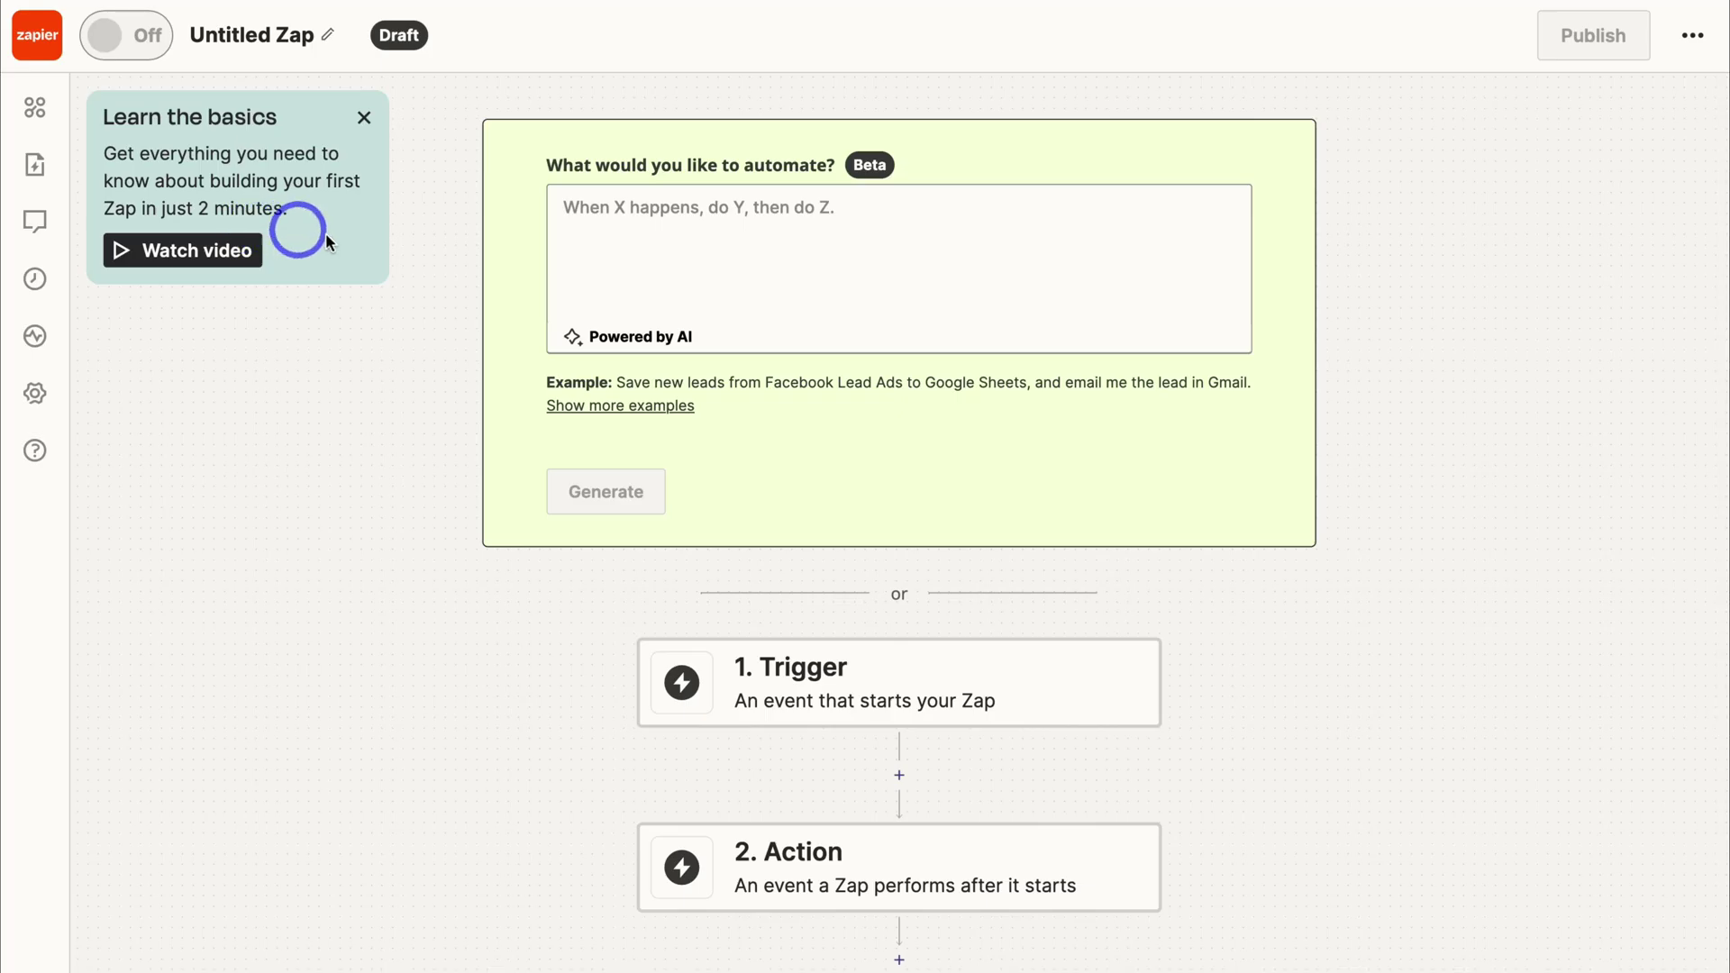
left_click(913, 696)
left_click(823, 462)
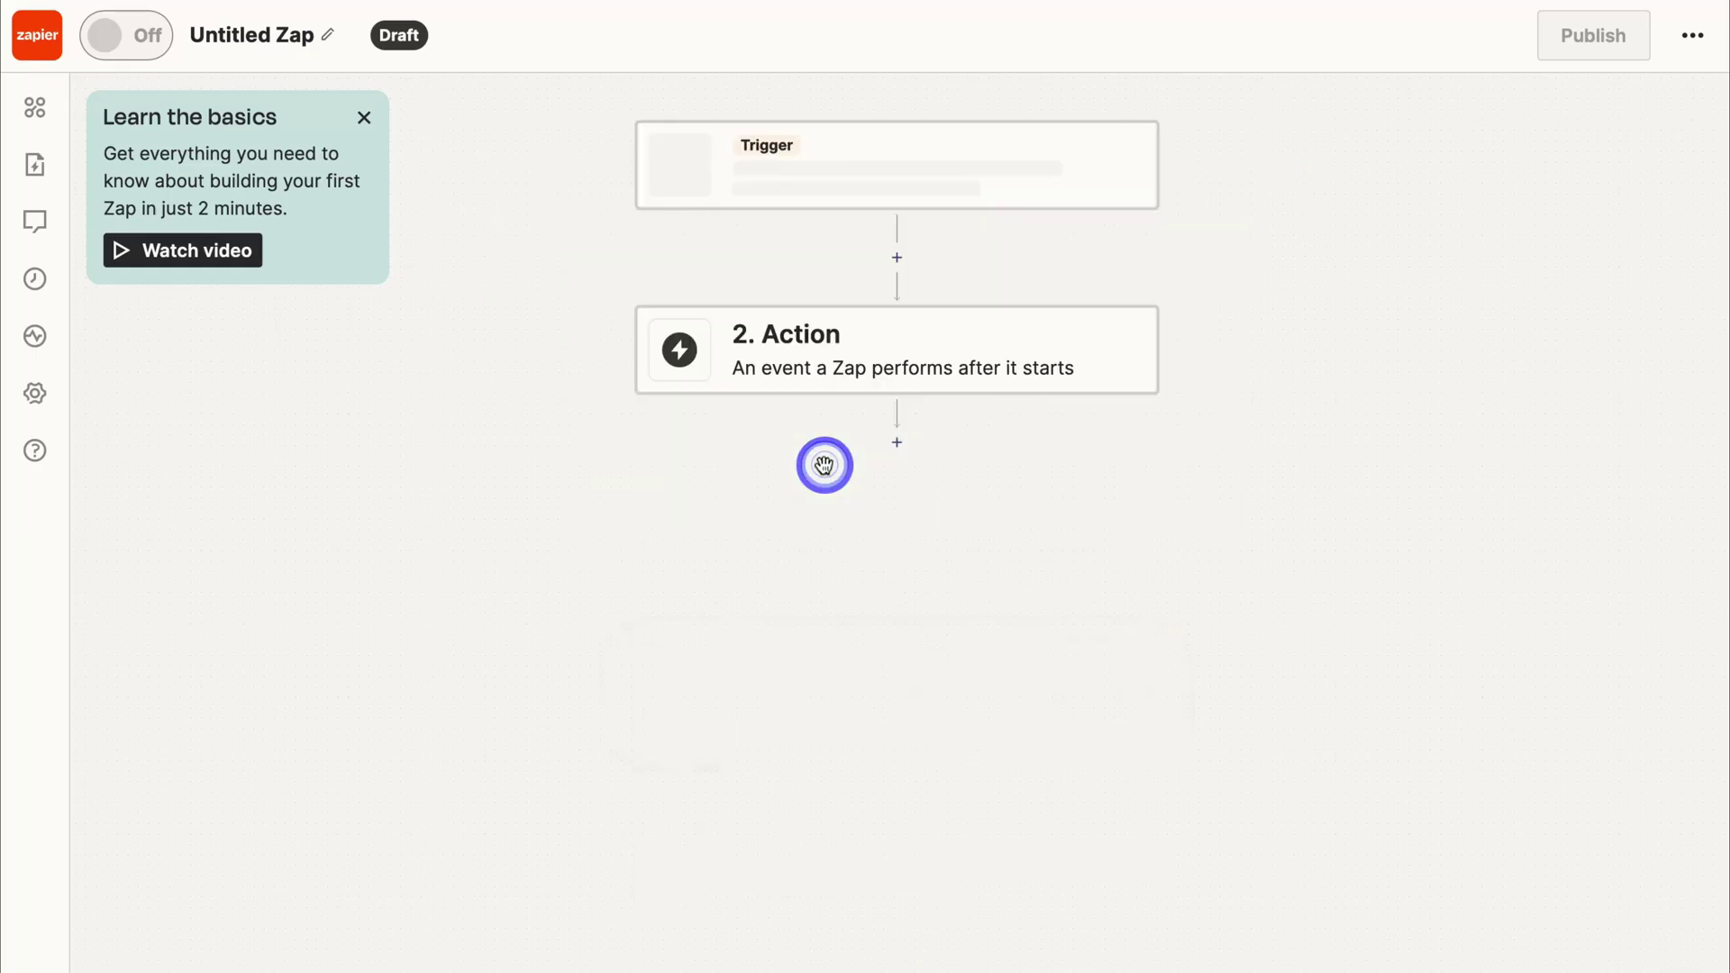
left_click(1242, 390)
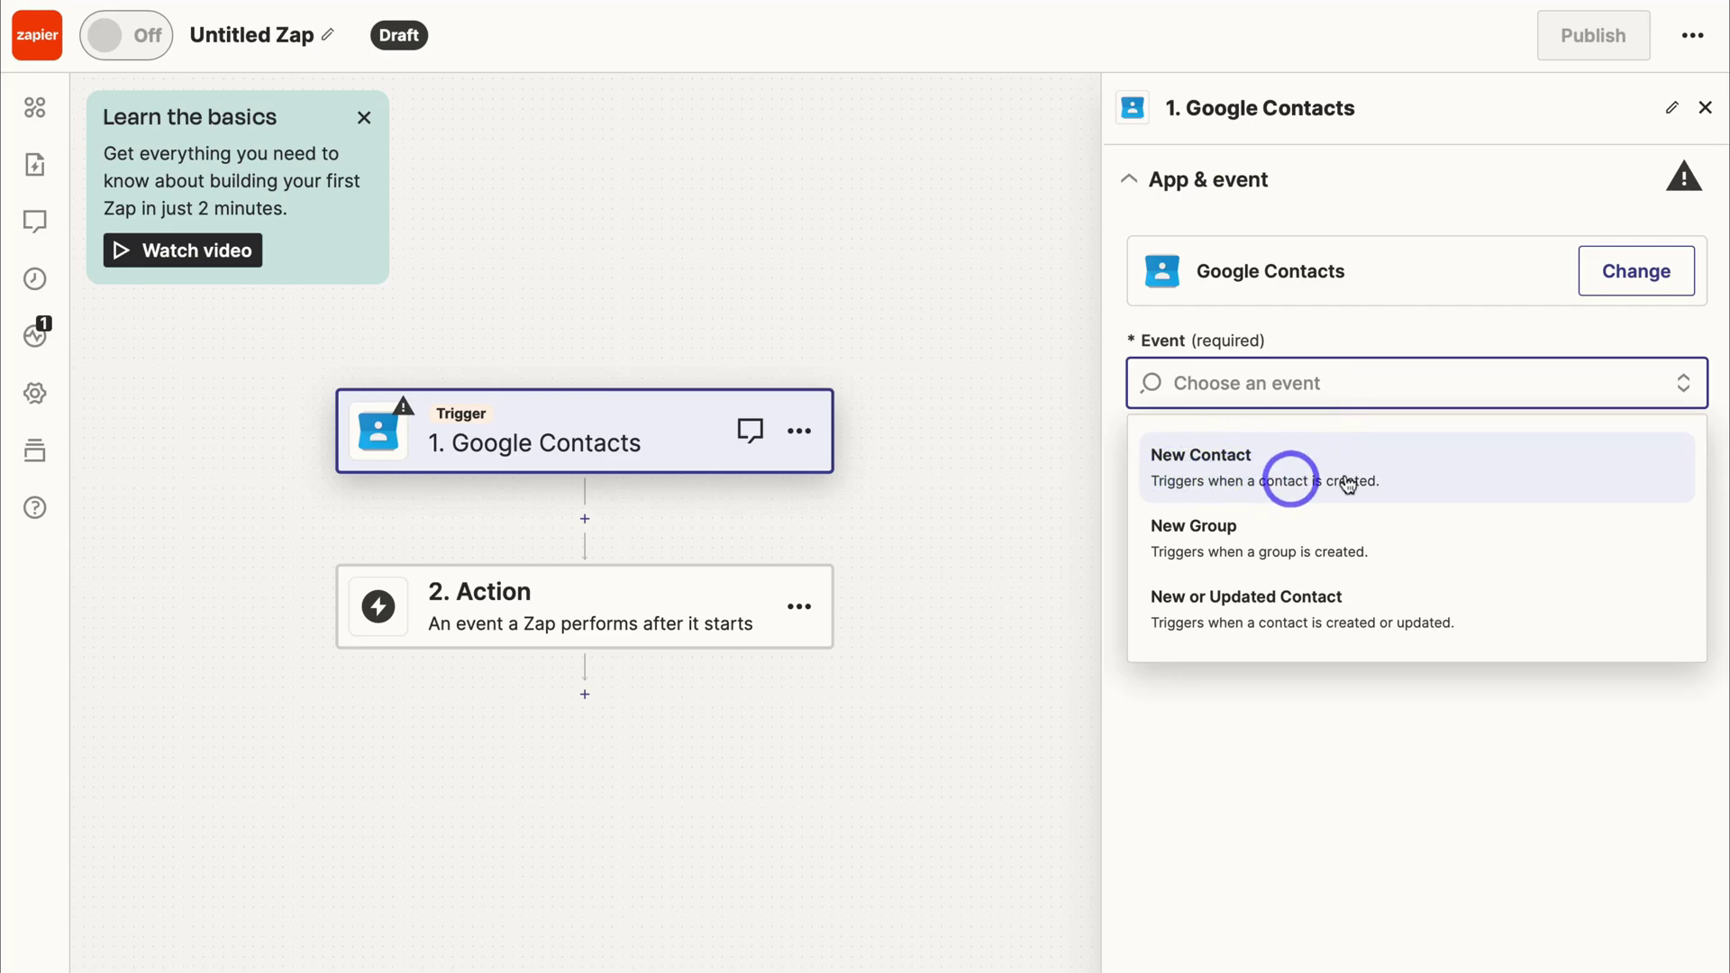
left_click(1454, 467)
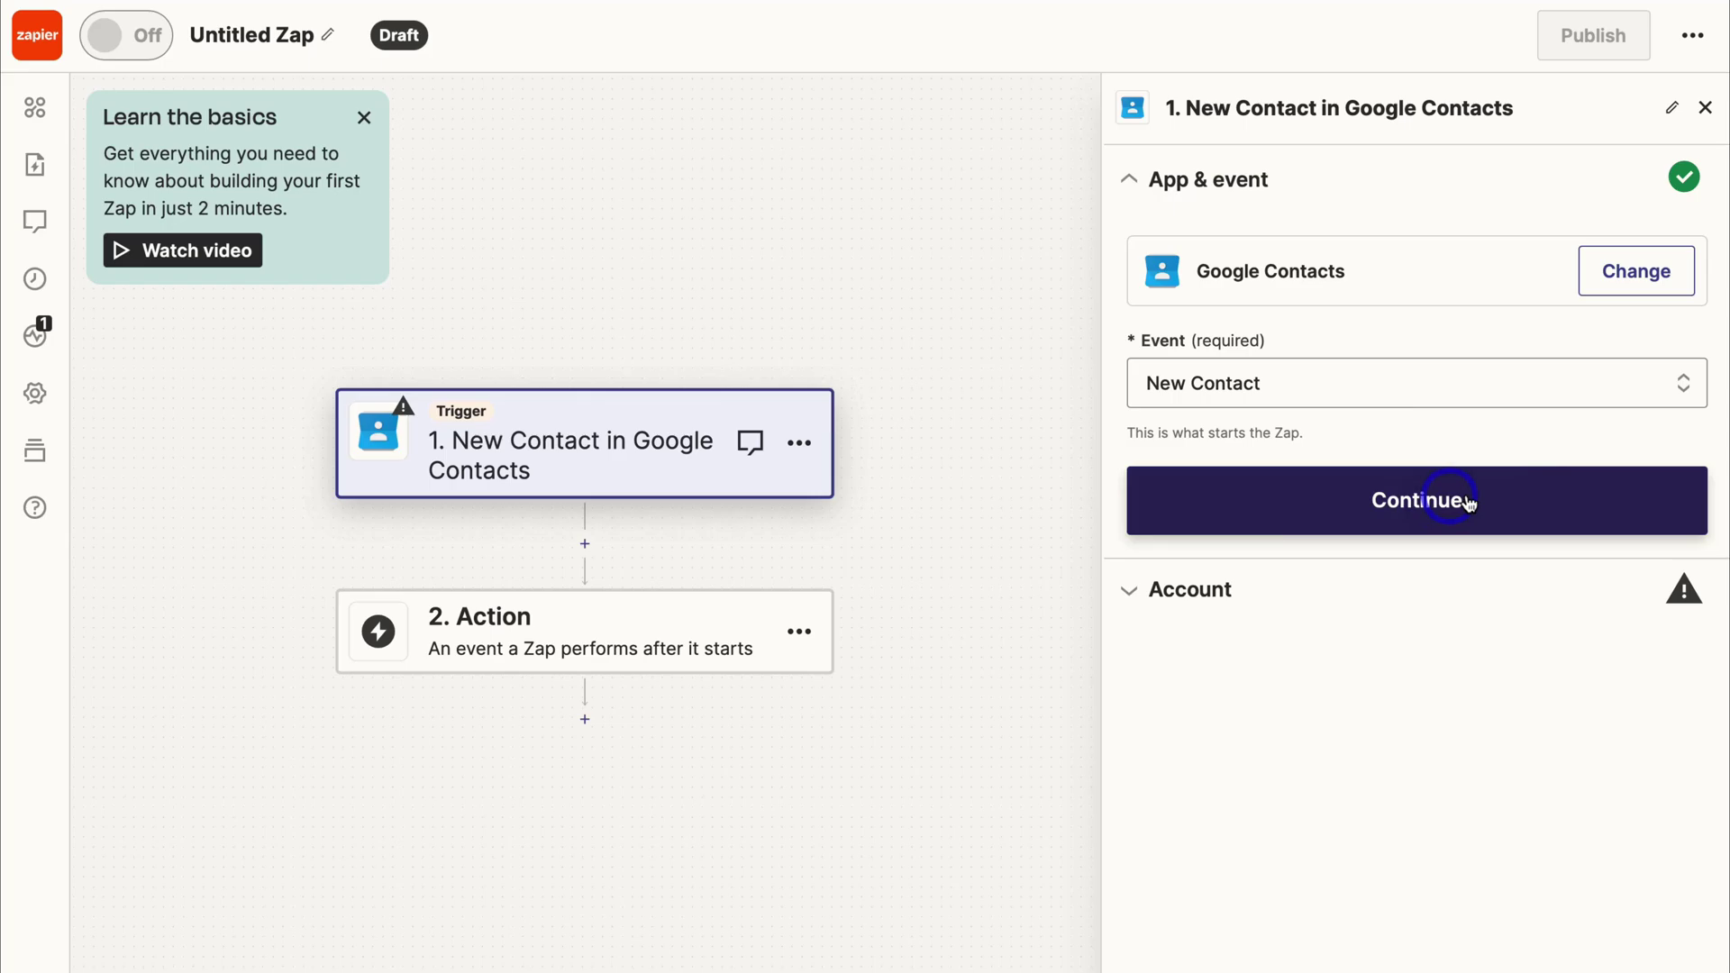
left_click(1523, 492)
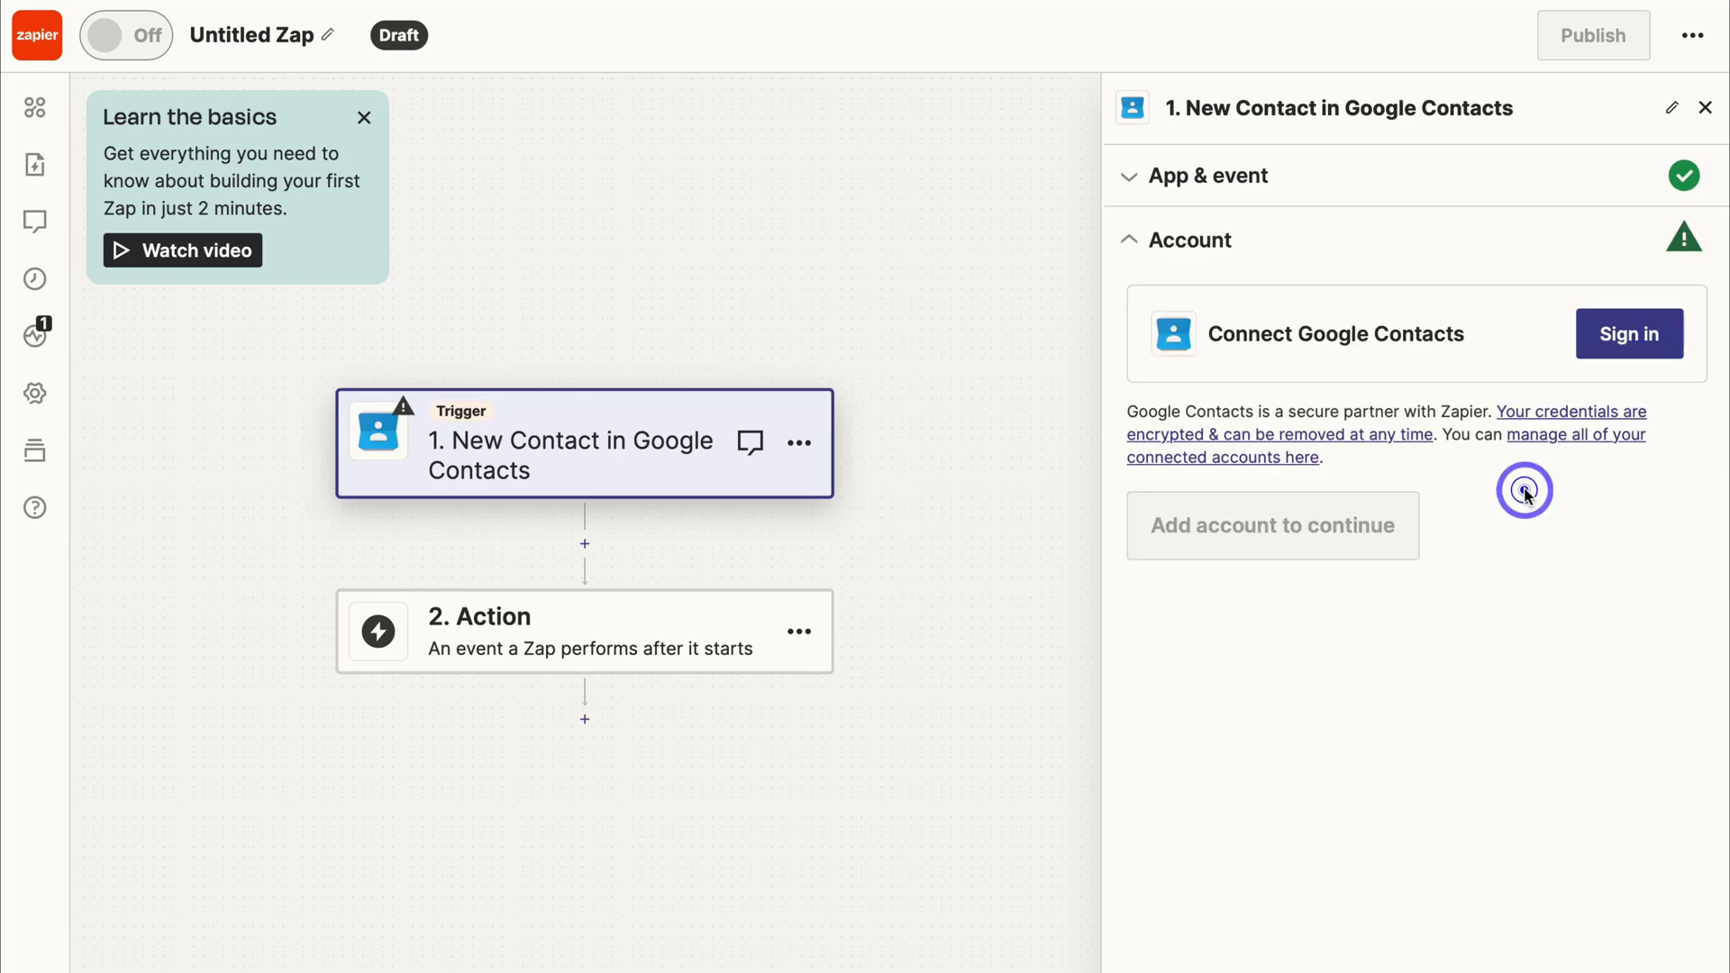
- Connect the Google Contacts account and test the trigger to load sample contacts
left_click(1614, 336)
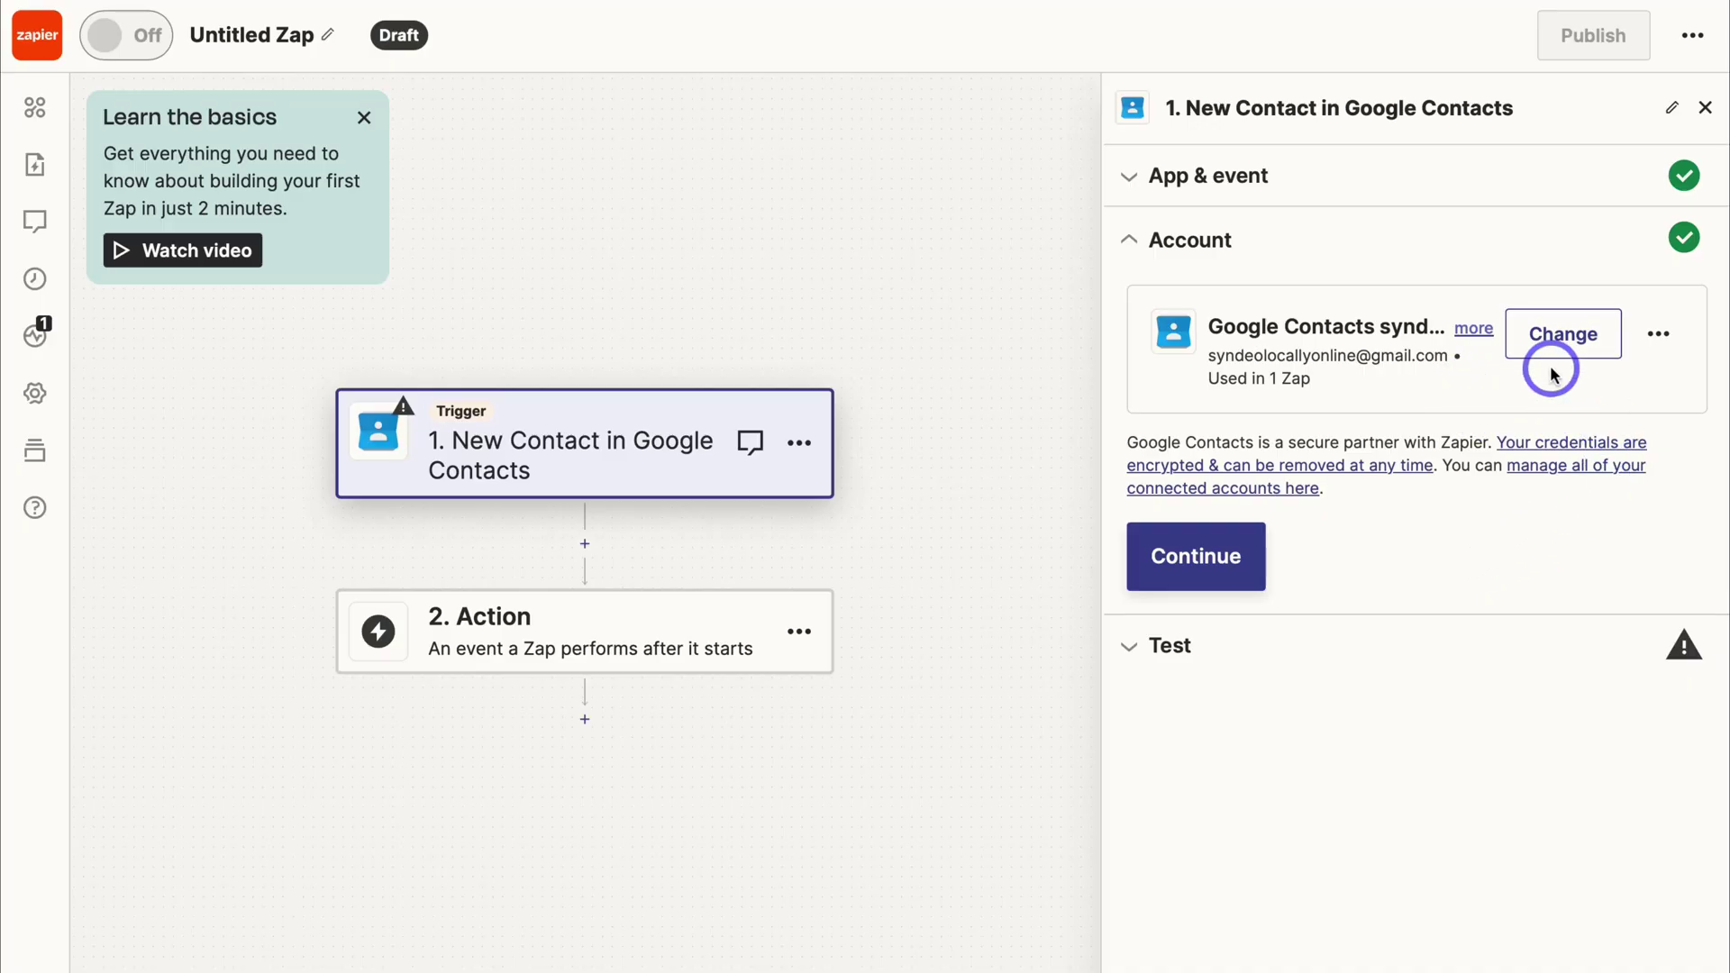
left_click(1181, 554)
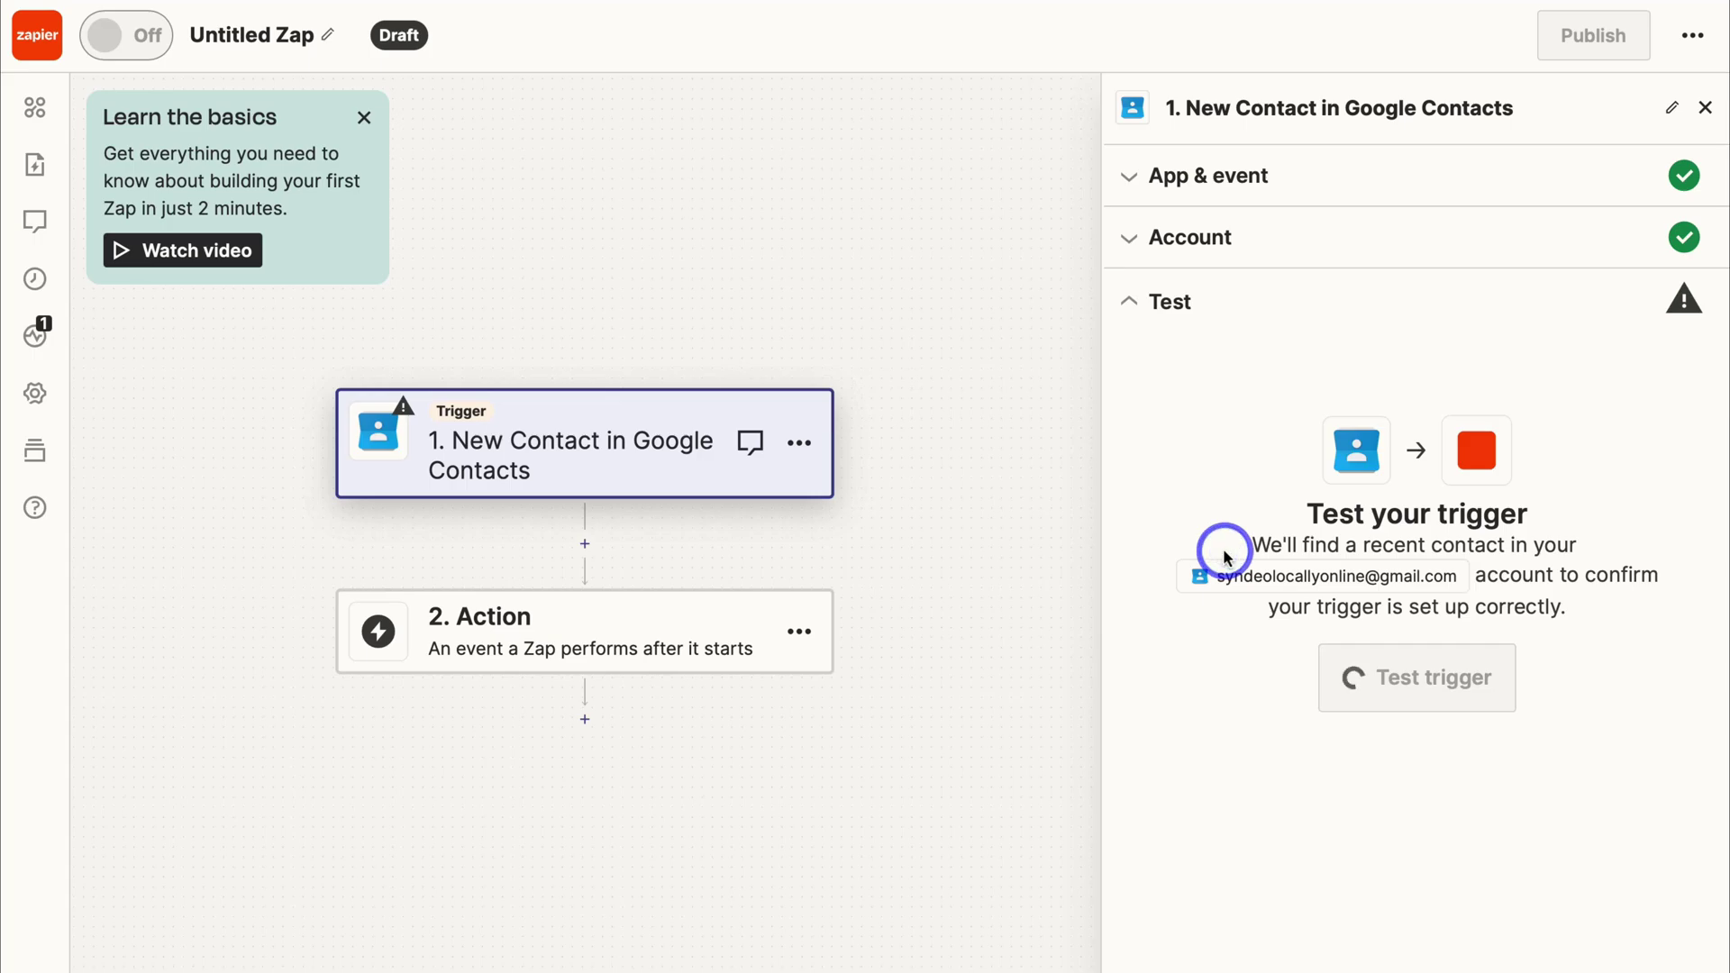
left_click(1377, 678)
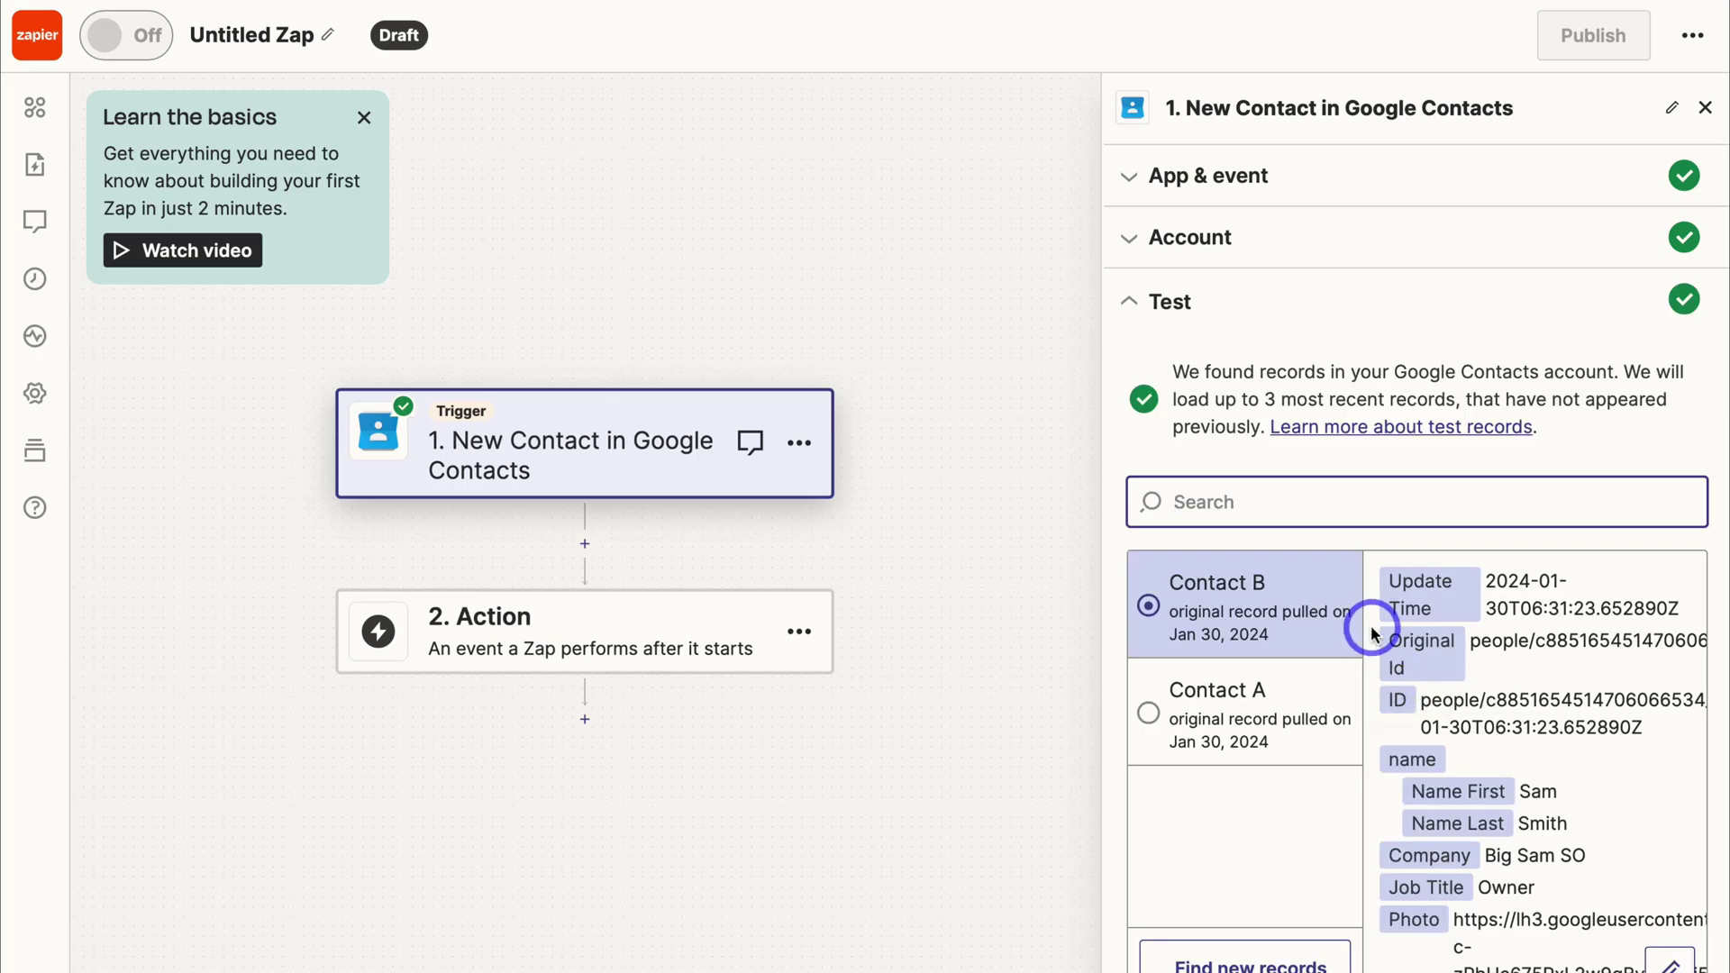
scroll(1371, 633, "down", 10)
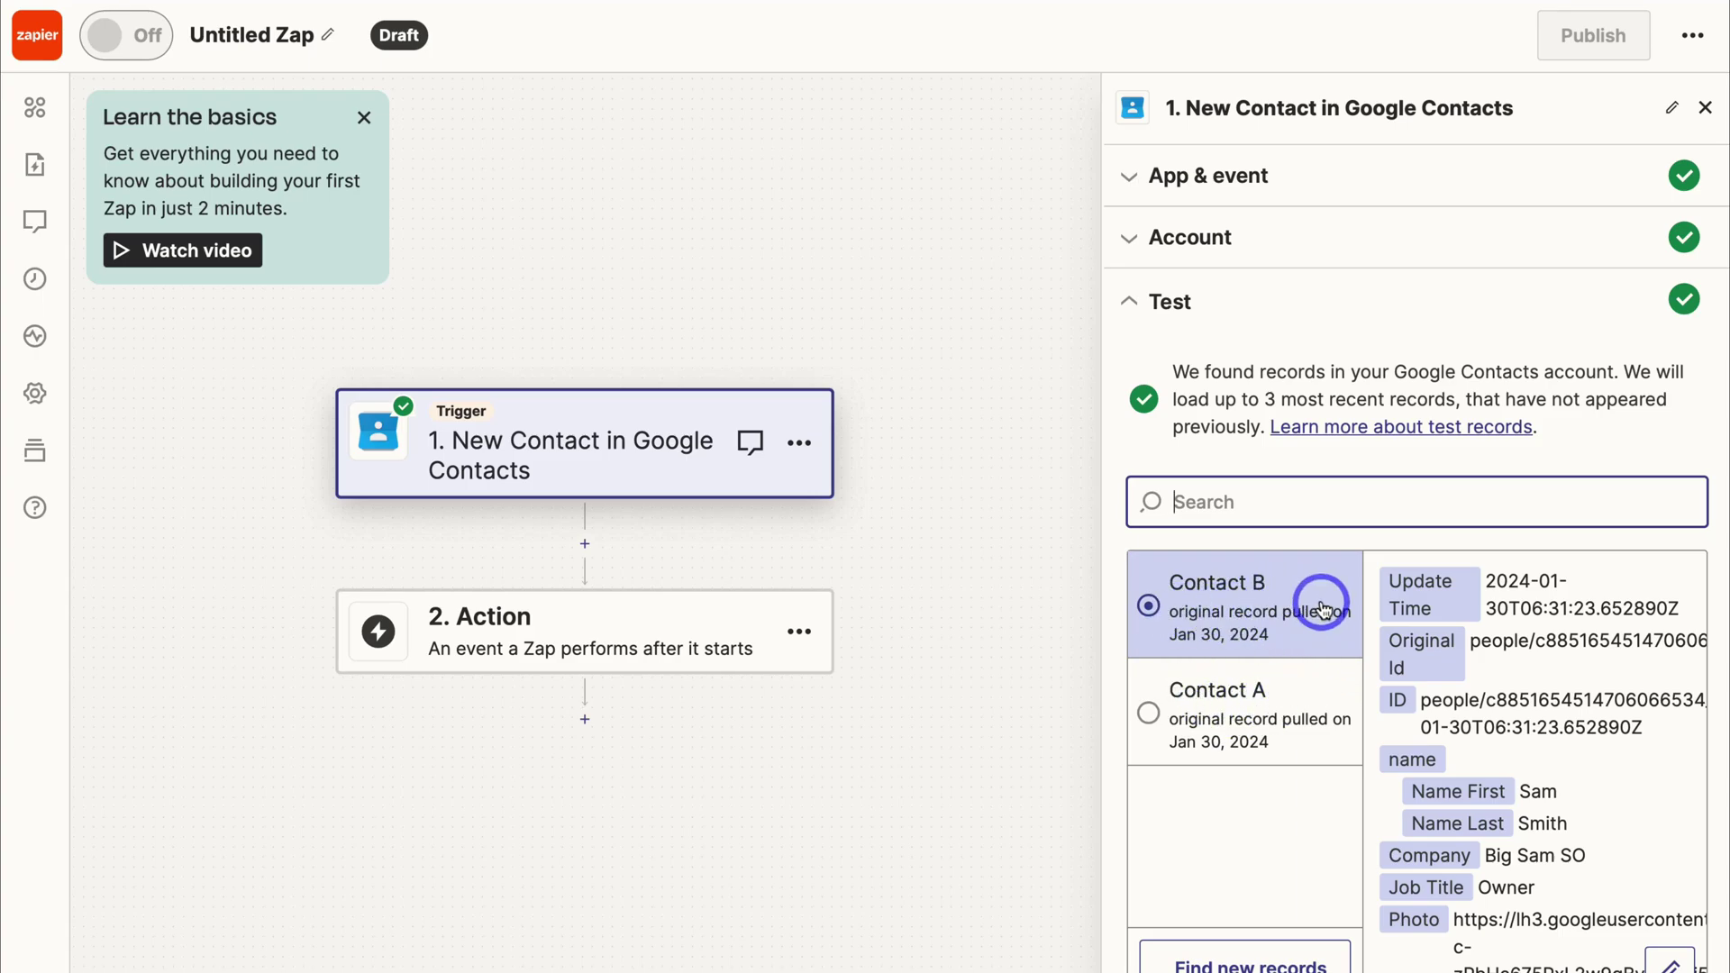
scroll(1333, 693, "down", 1)
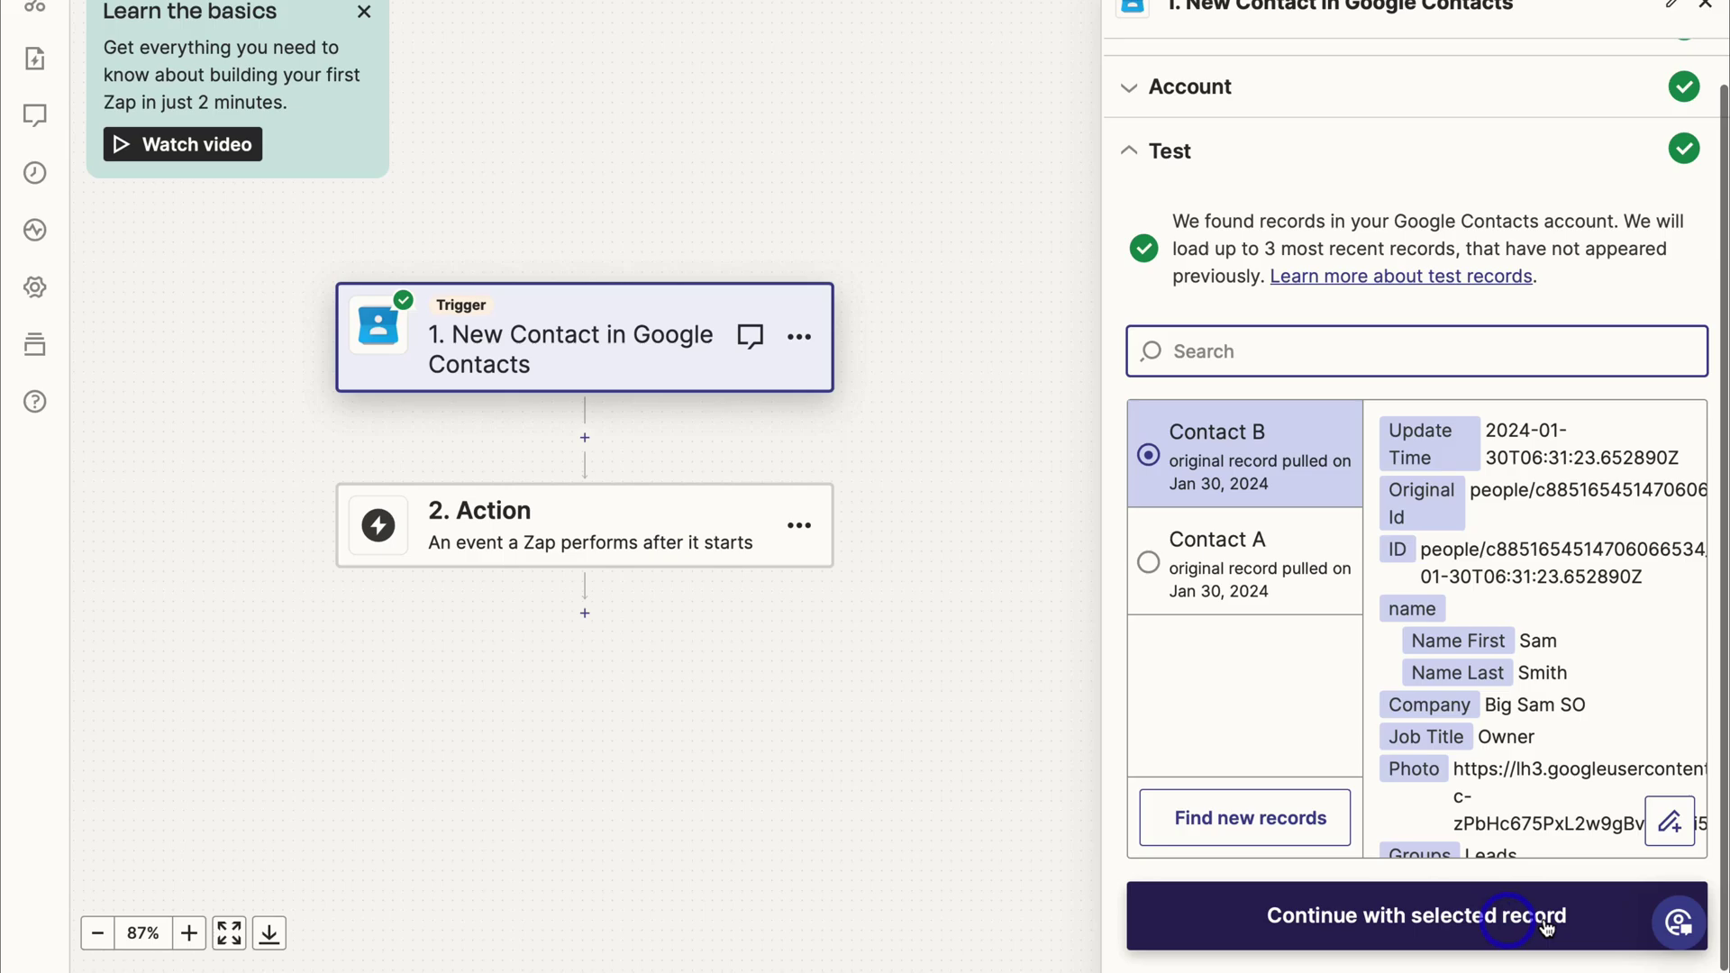
- Using Contact B as sample, add a Google Sheets Create Spreadsheet Row action and connect the account
left_click(1583, 919)
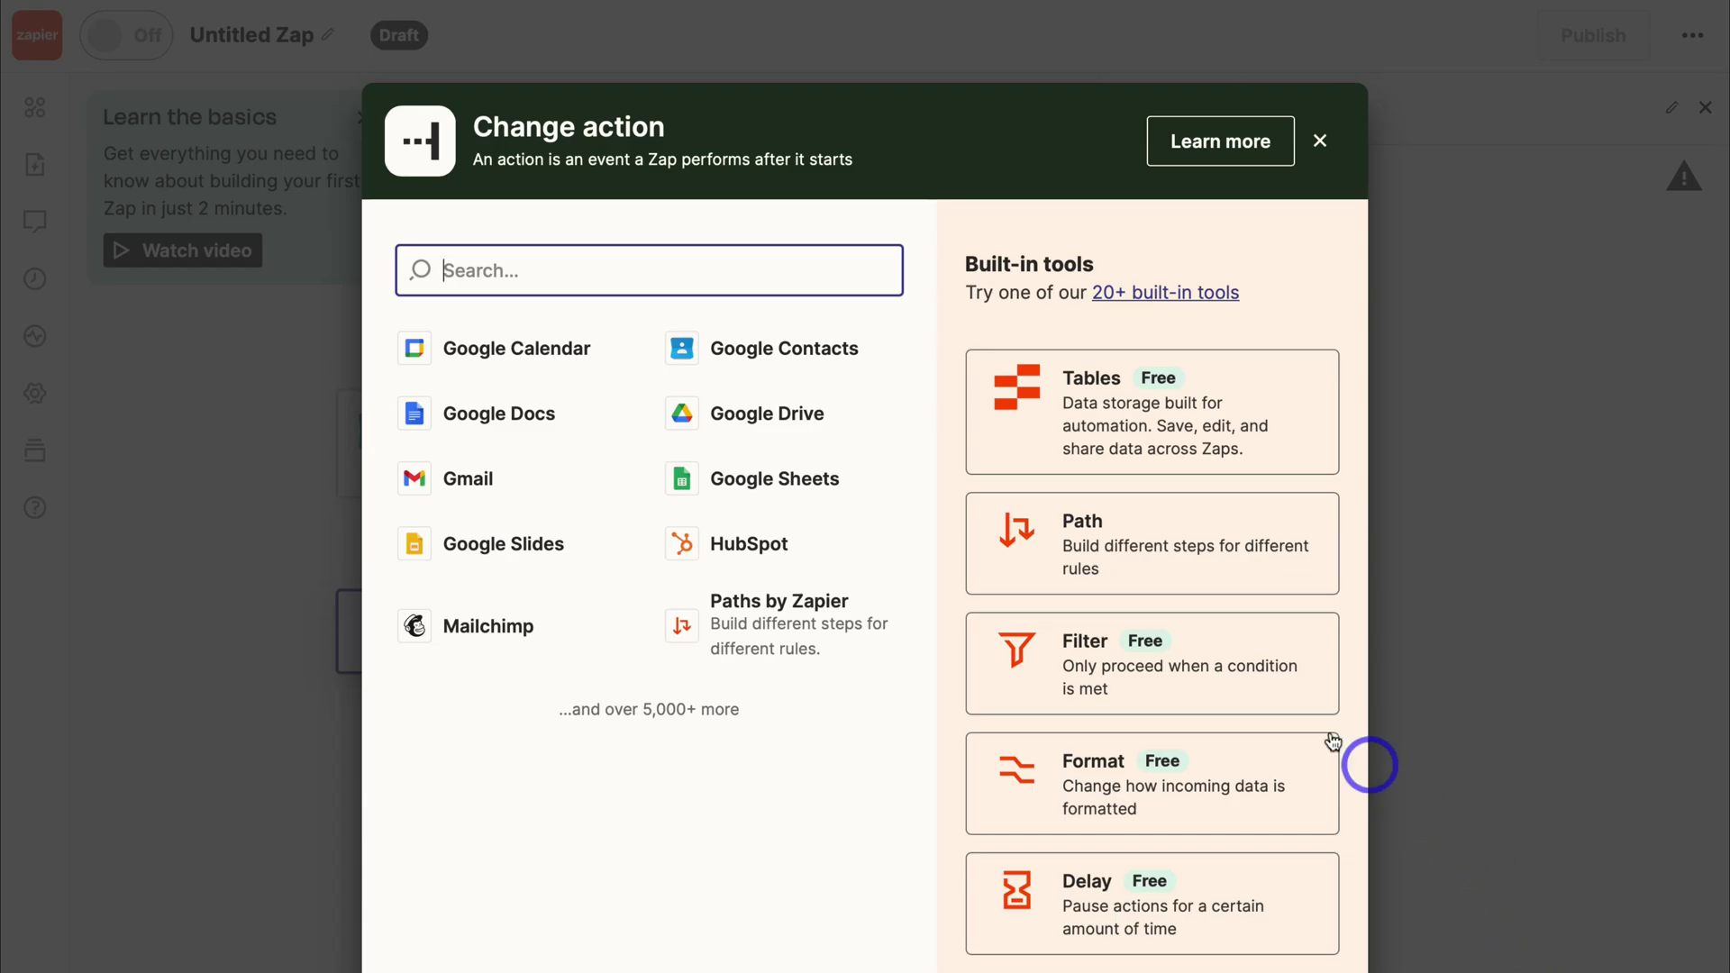
left_click(856, 485)
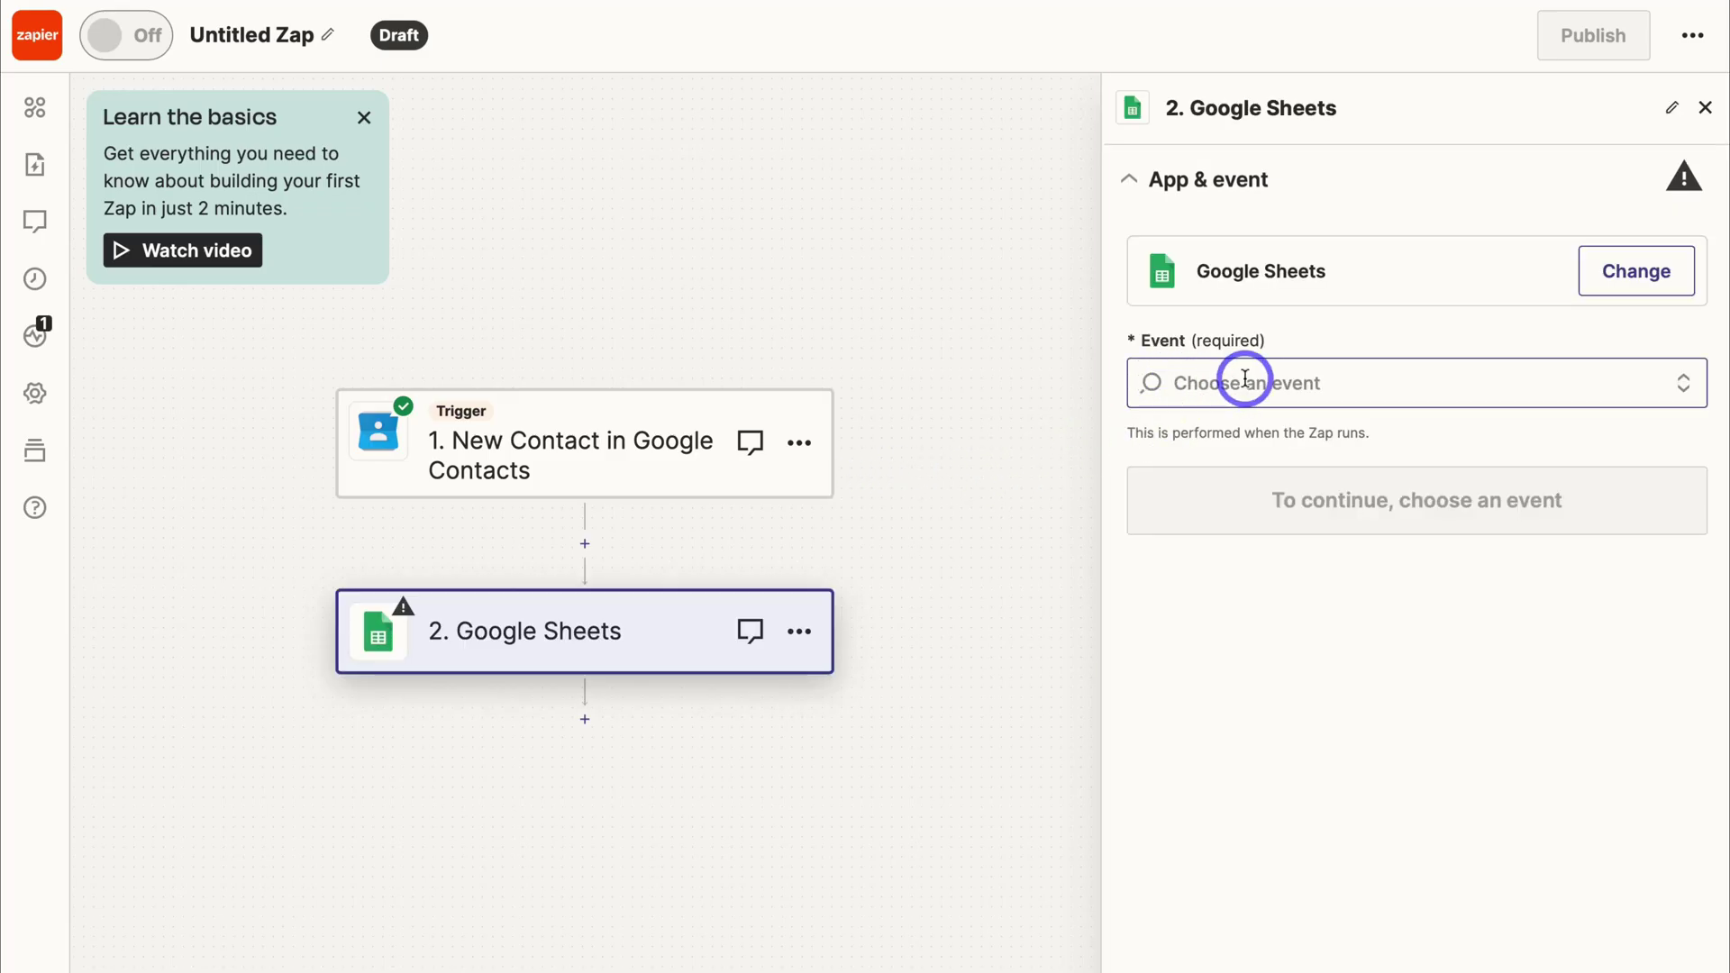
left_click(1245, 379)
scroll(1273, 613, "down", 3)
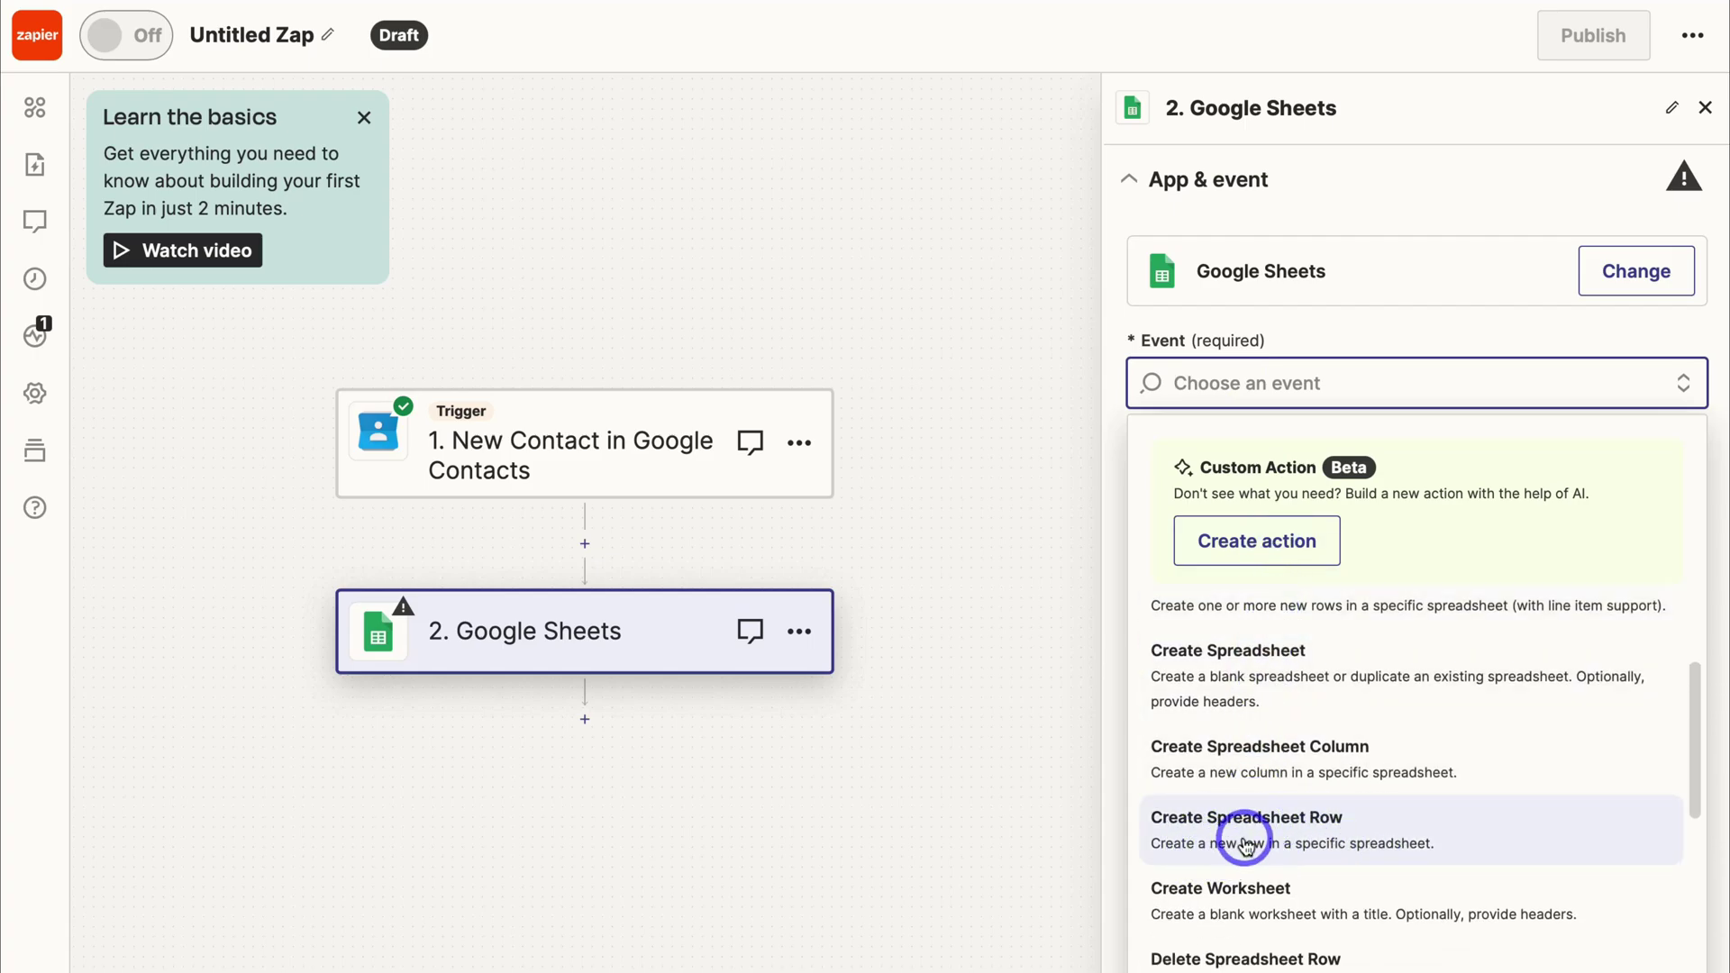
left_click(1429, 838)
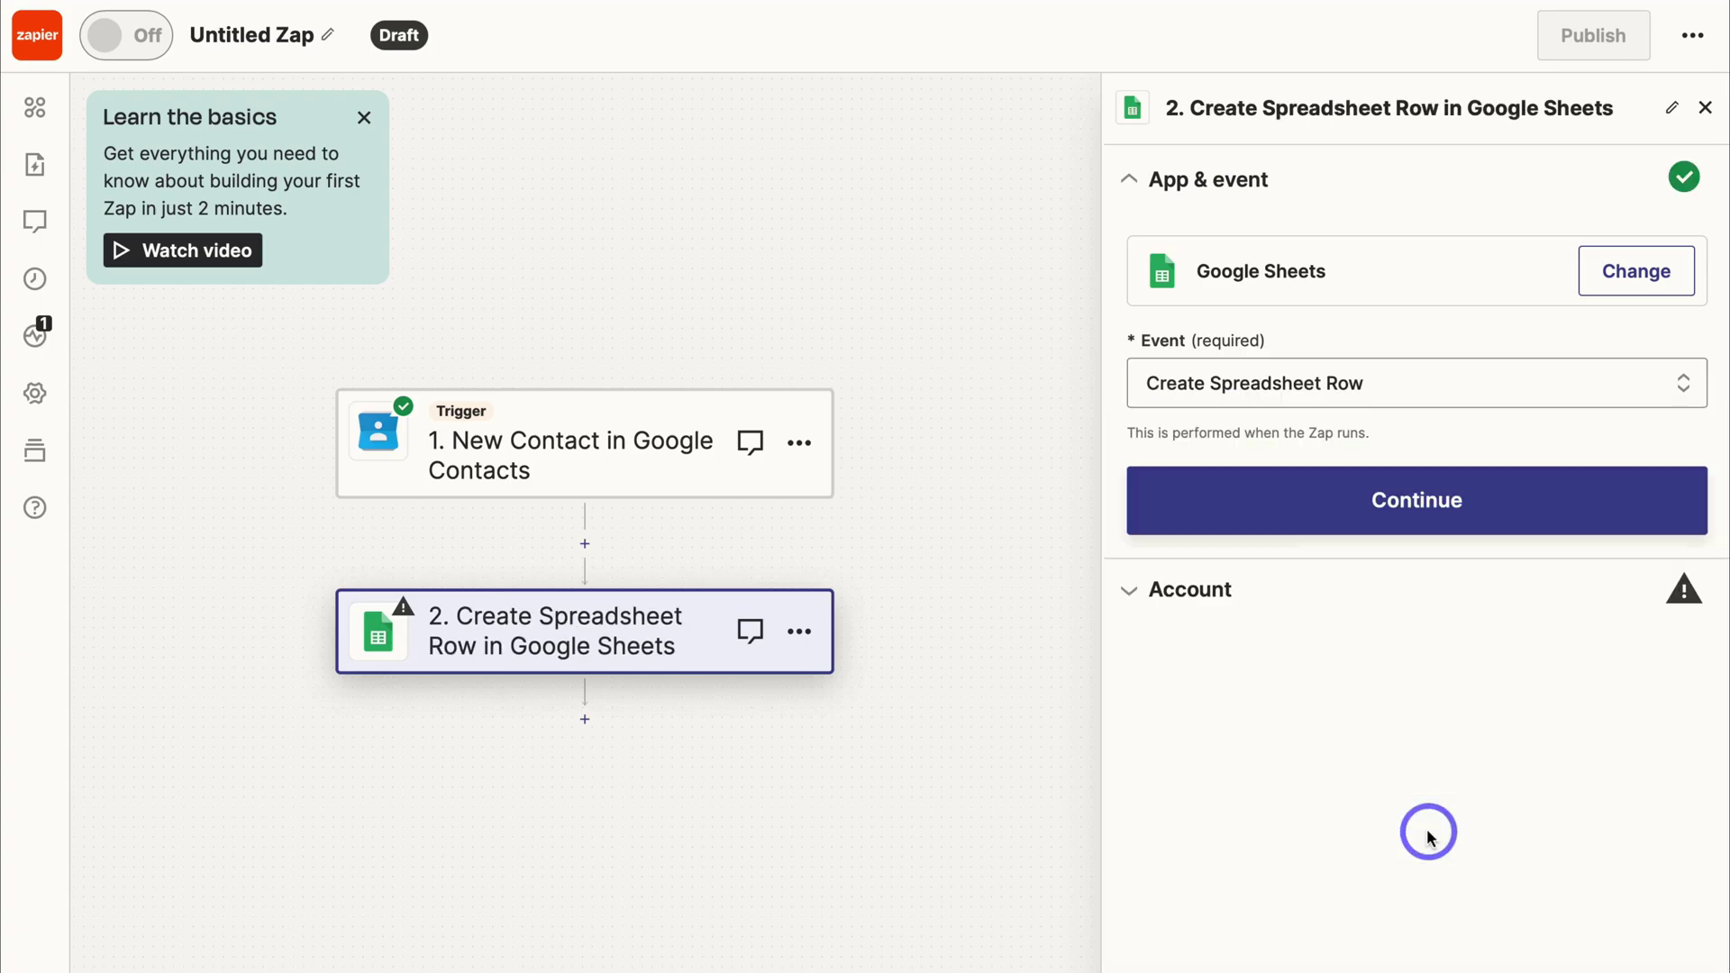
left_click(1433, 521)
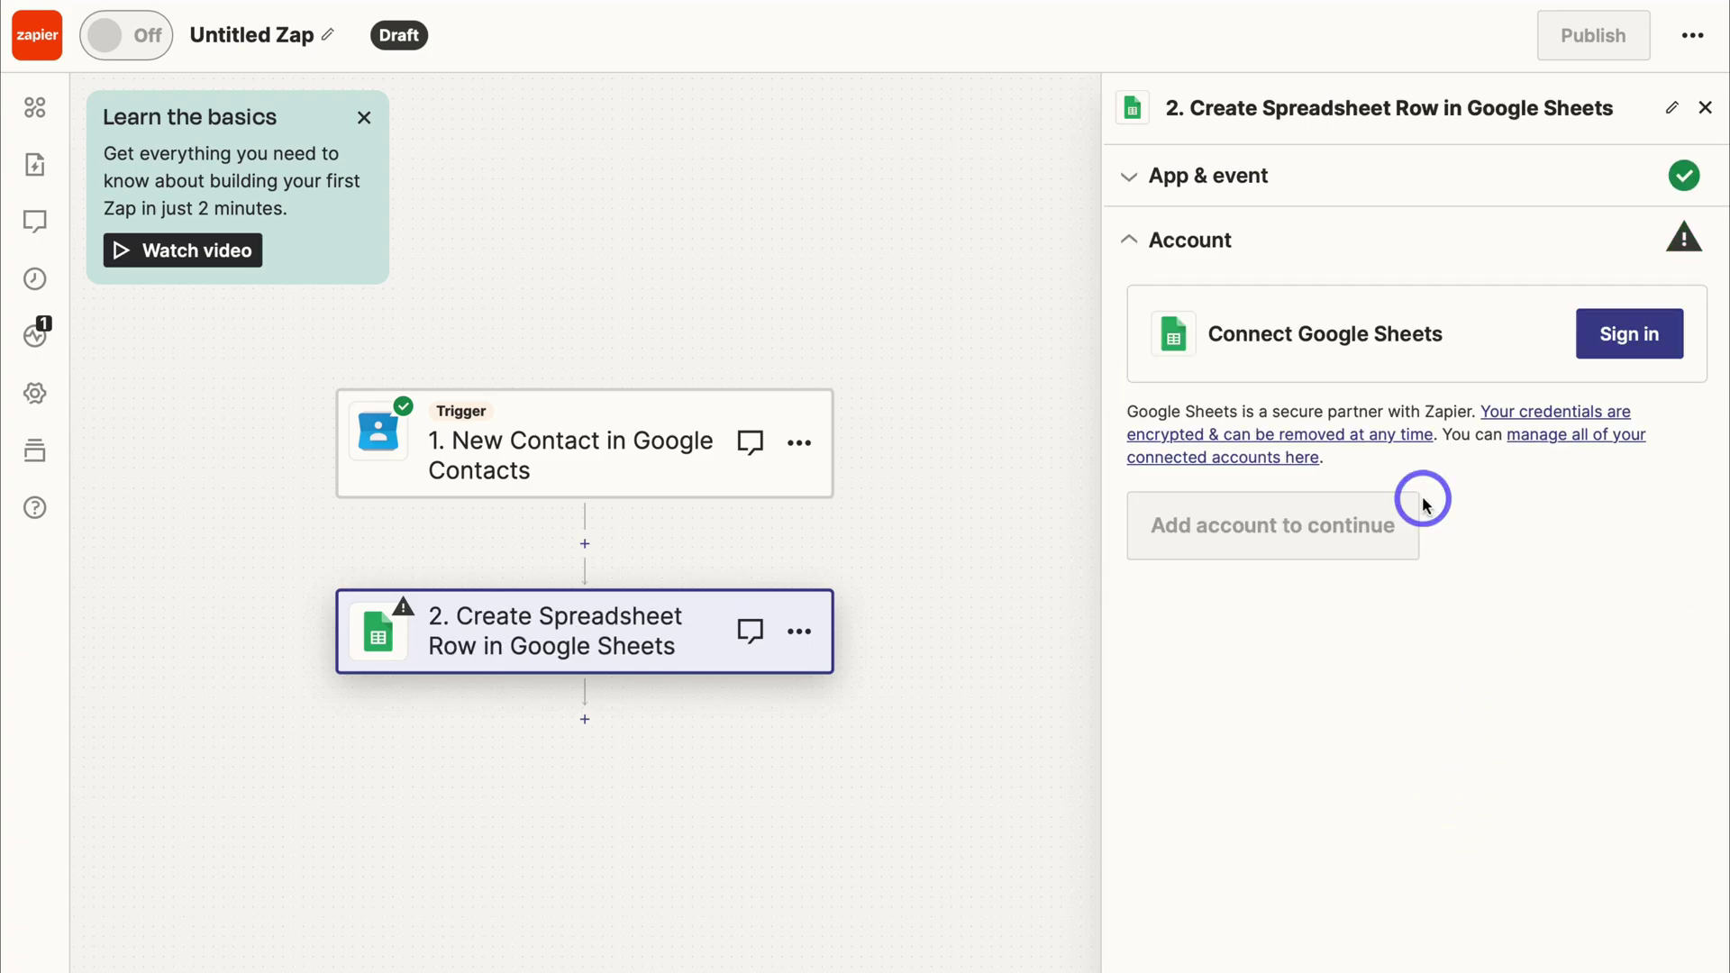
left_click(1632, 337)
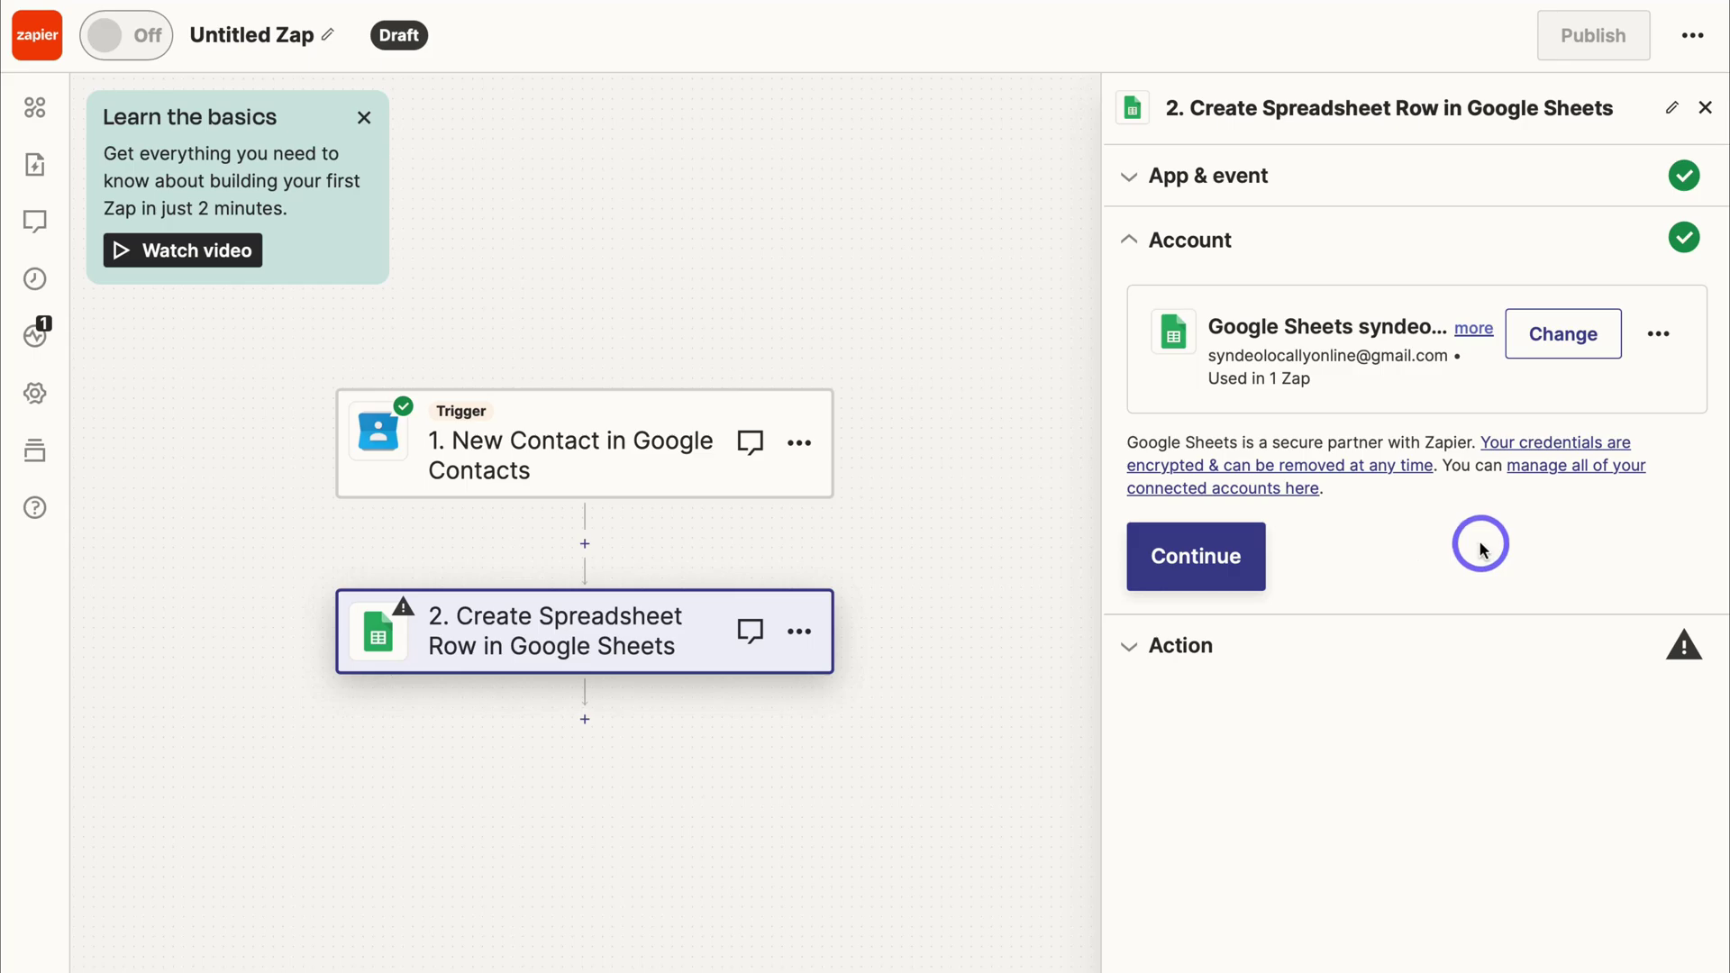
left_click(1221, 562)
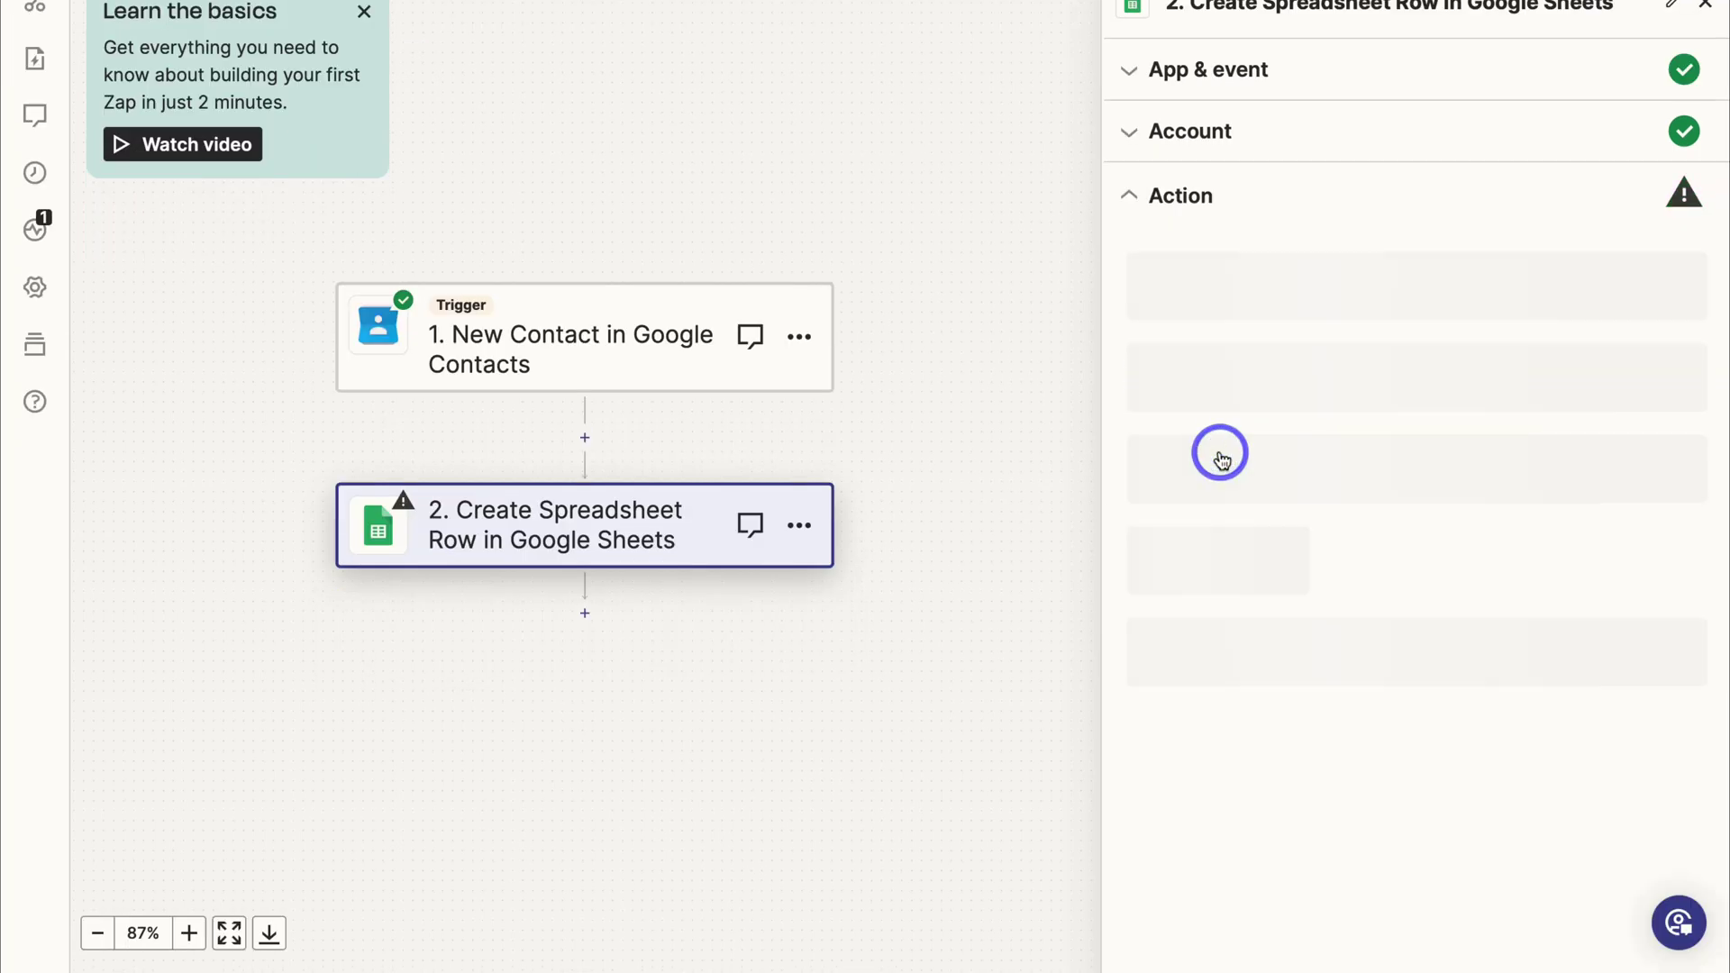
left_click(1255, 305)
left_click(1167, 557)
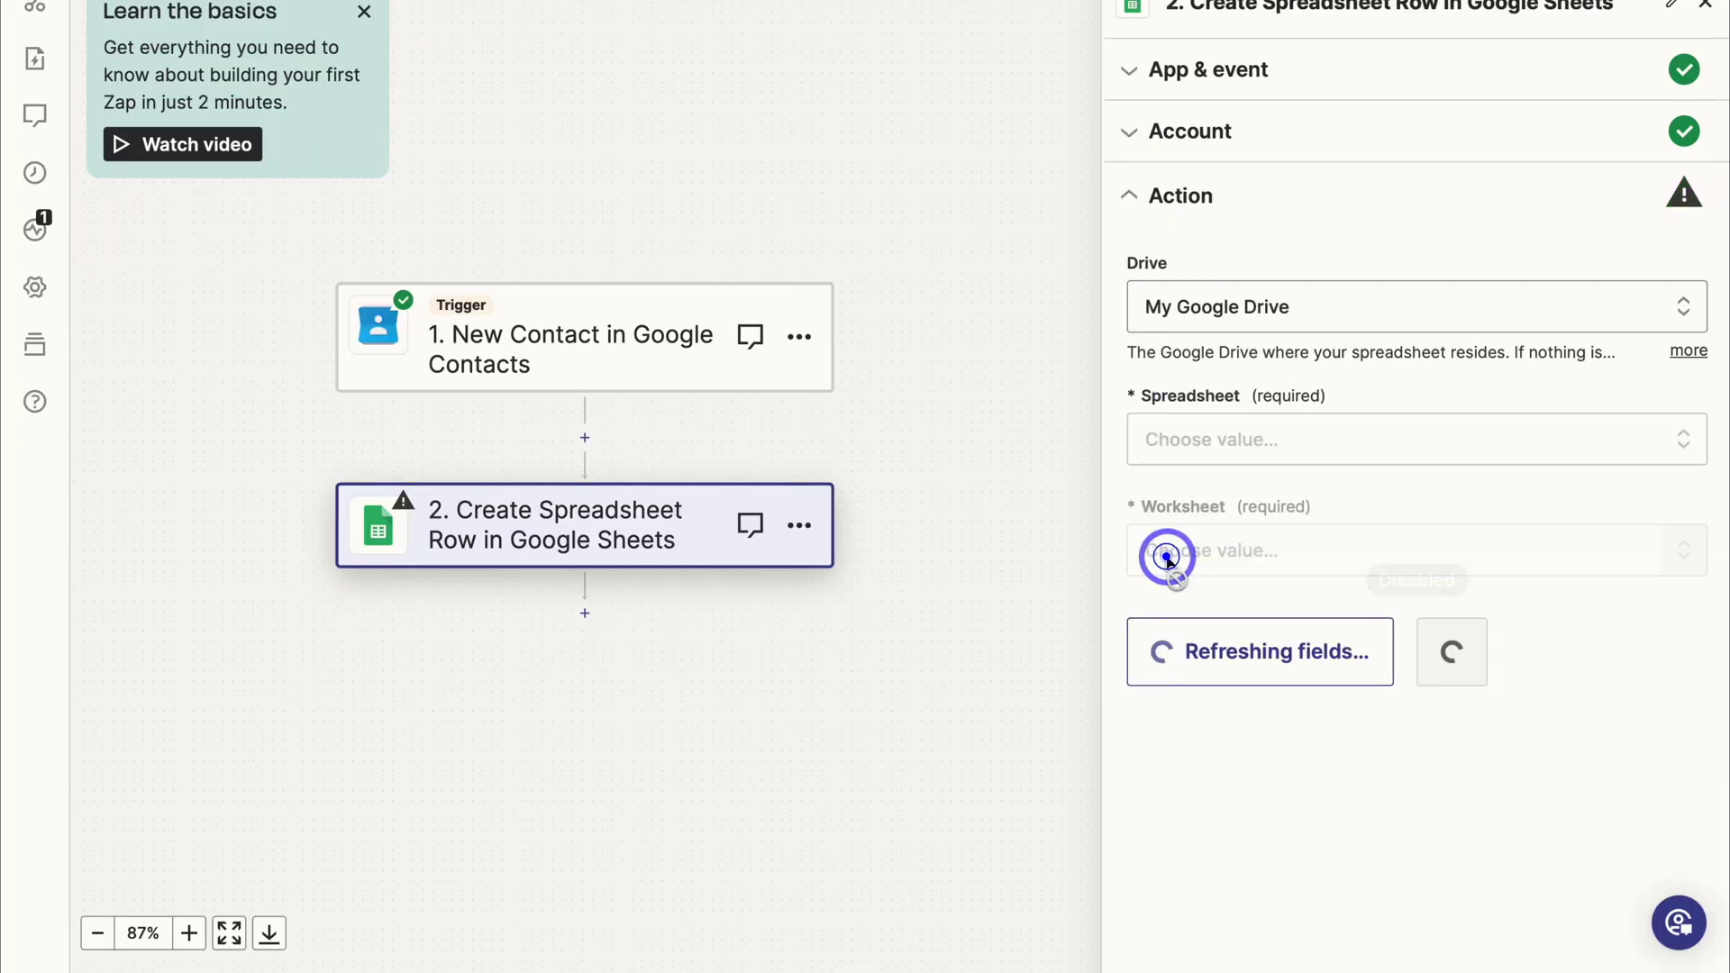
left_click(1248, 442)
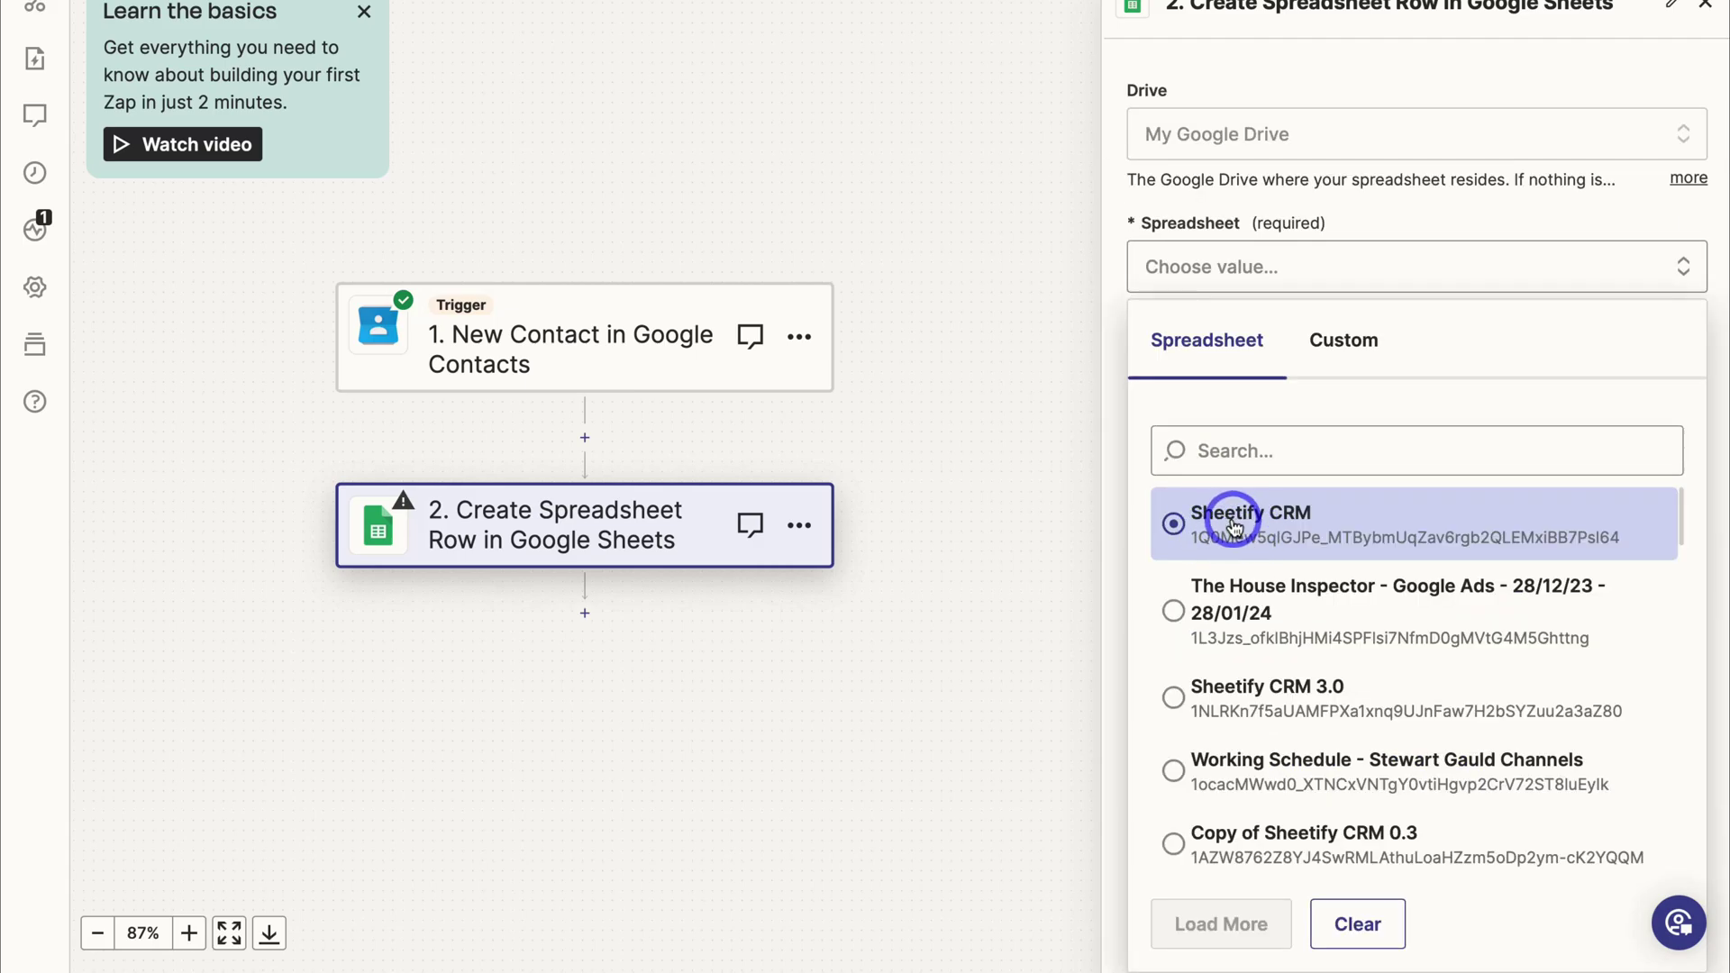
left_click(1253, 523)
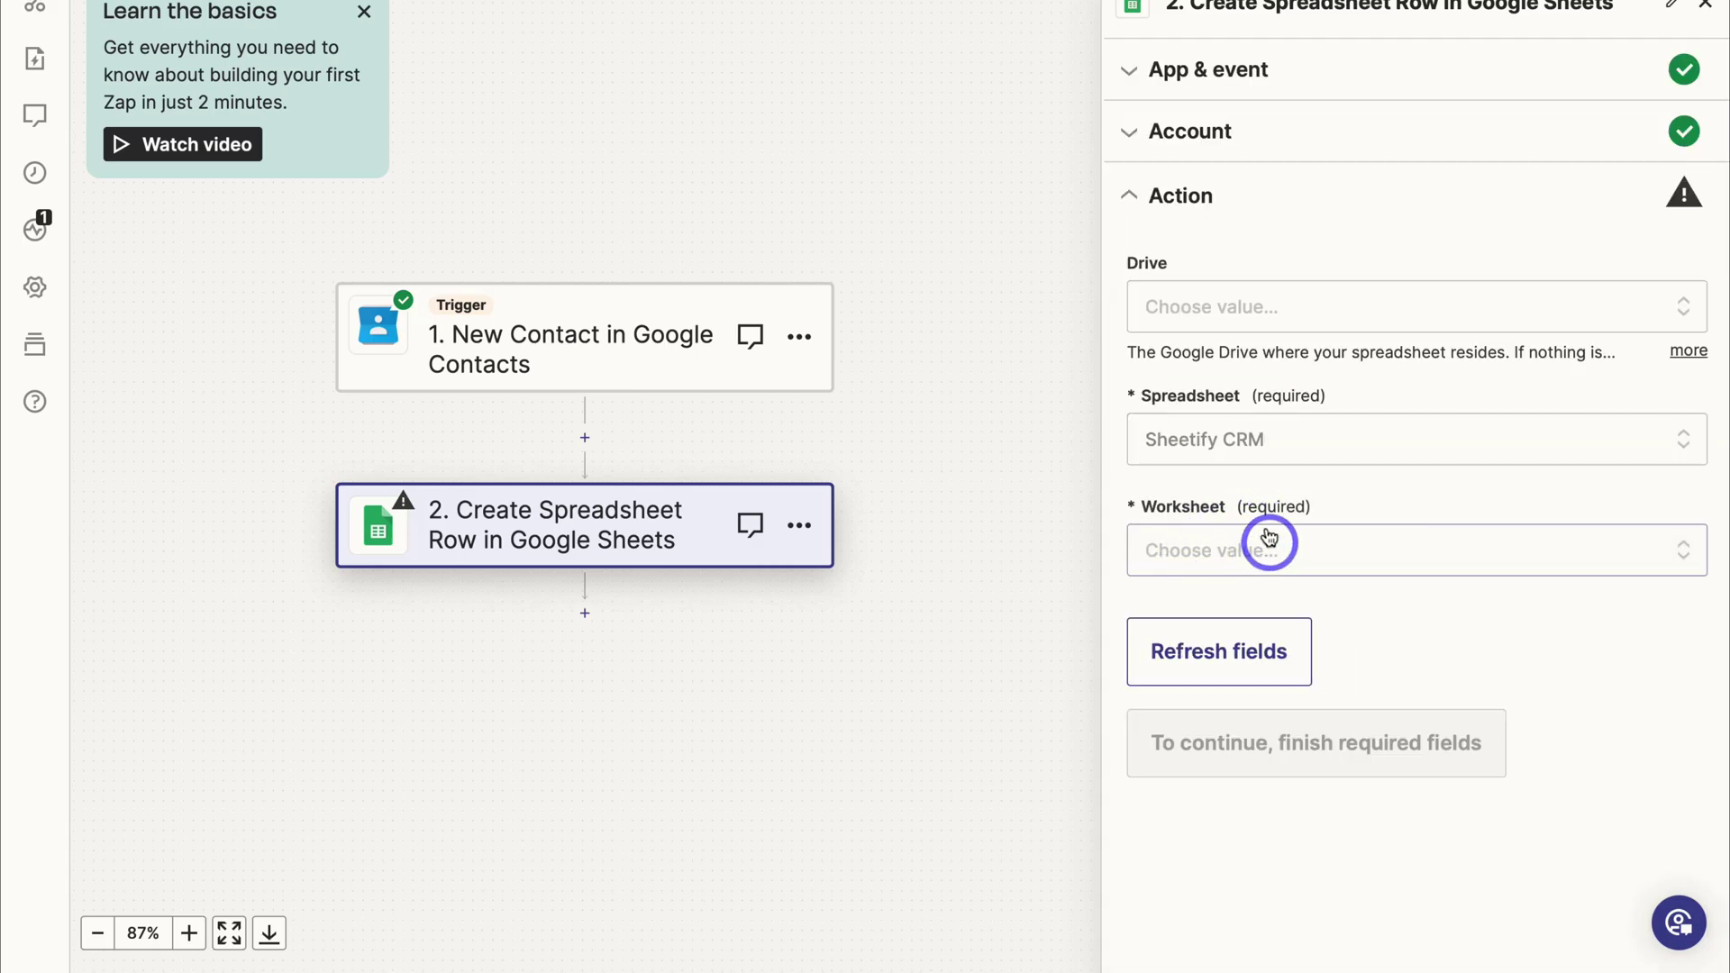
left_click(1253, 550)
left_click(1291, 809)
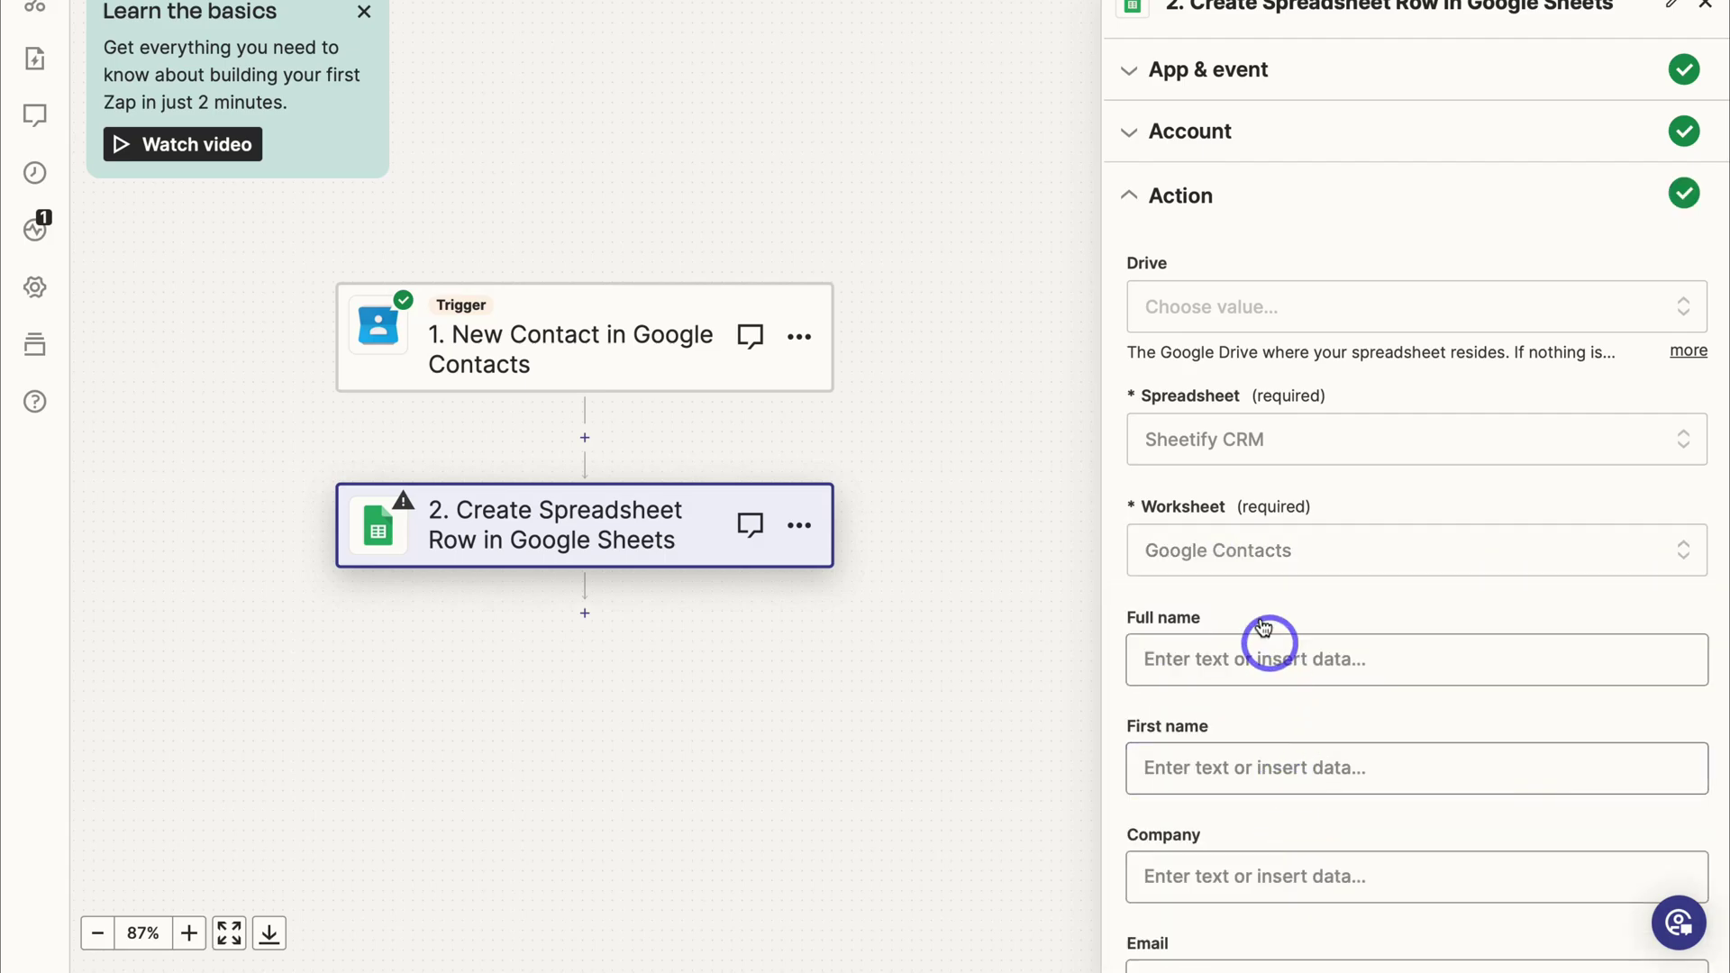
scroll(1286, 581, "down", 5)
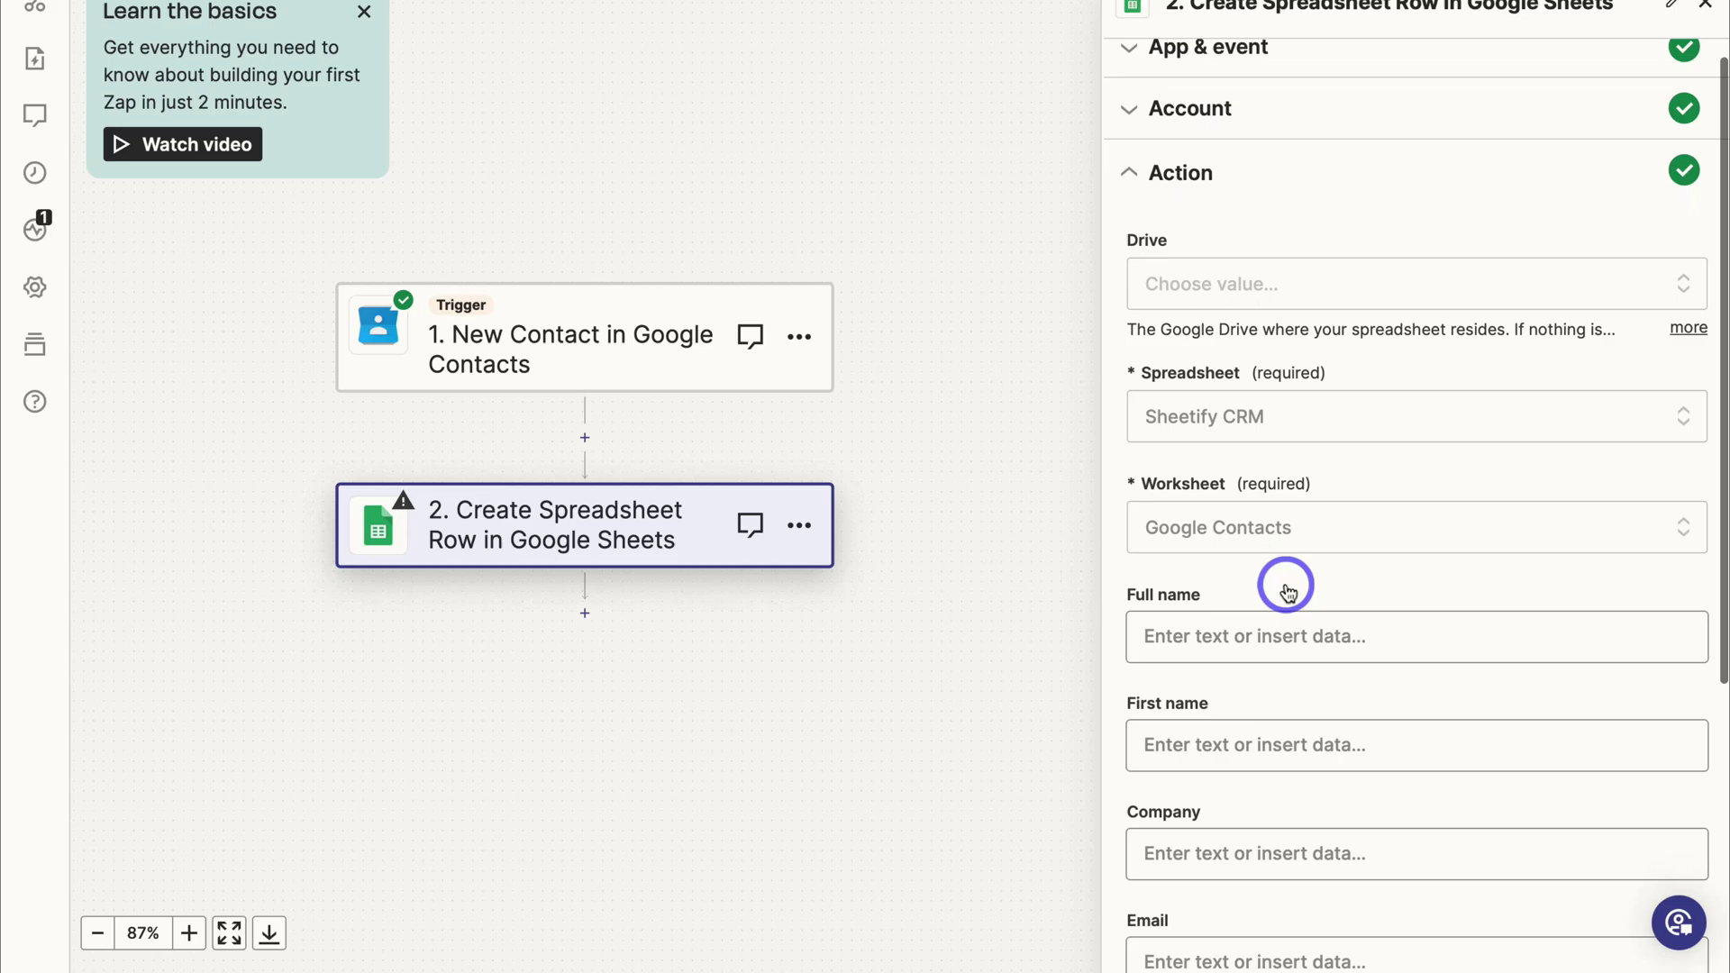
scroll(1286, 586, "up", 3)
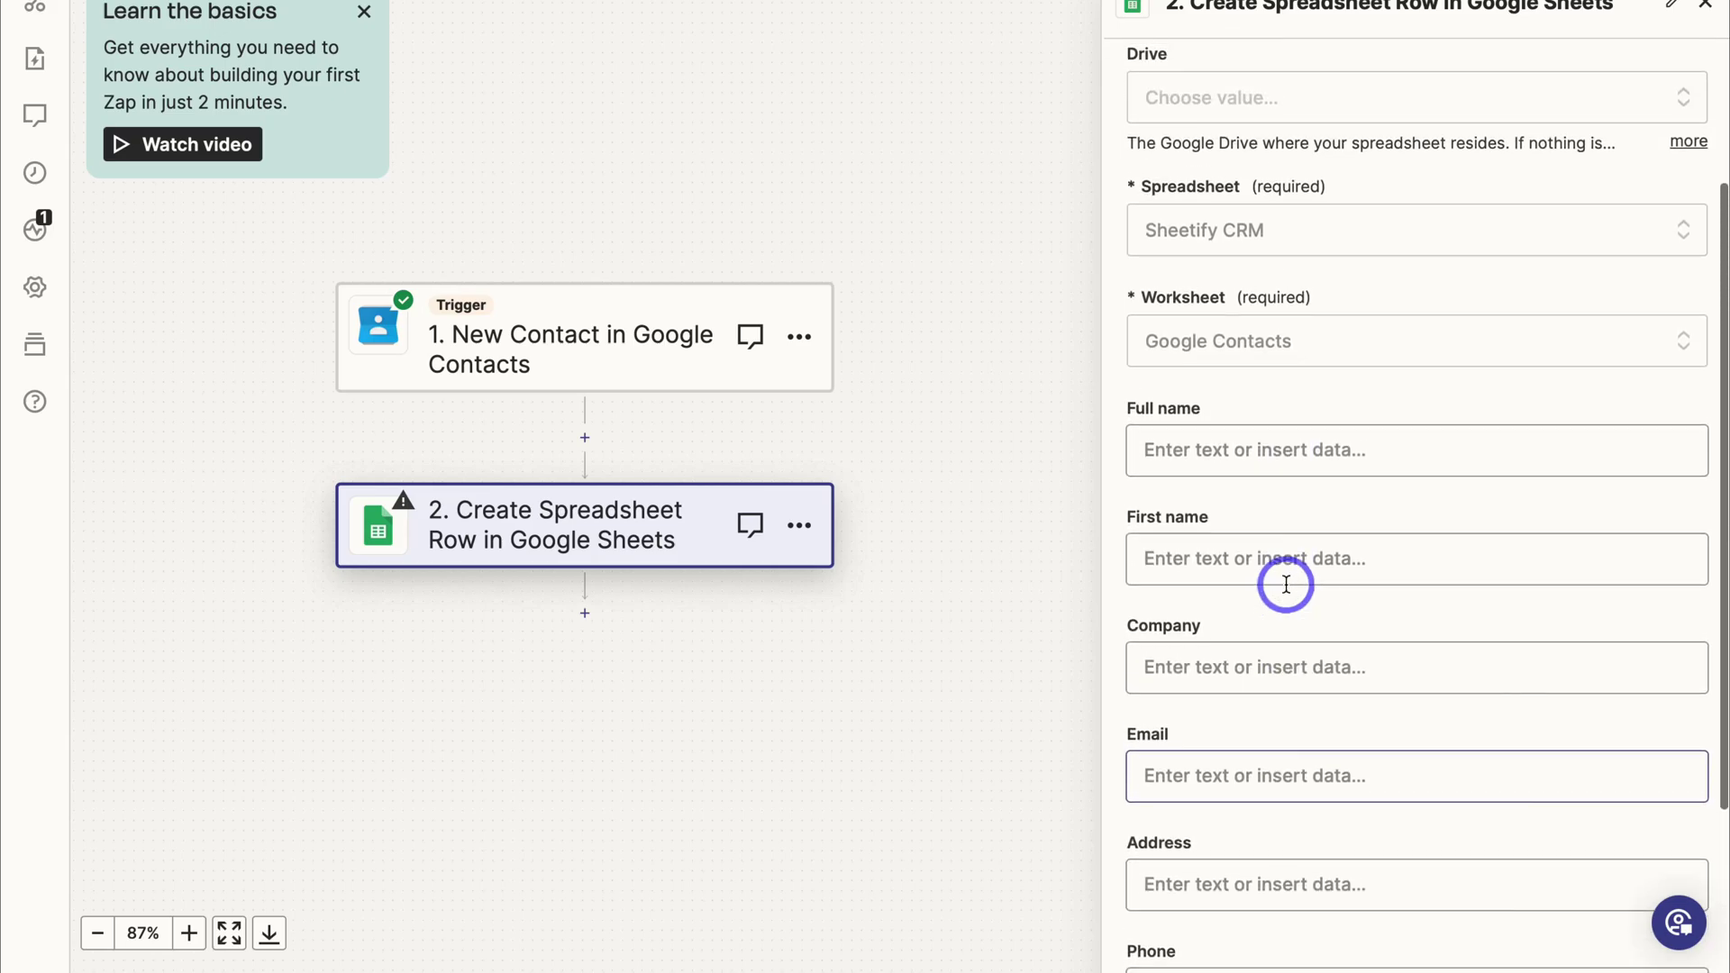
scroll(1223, 445, "down", 2)
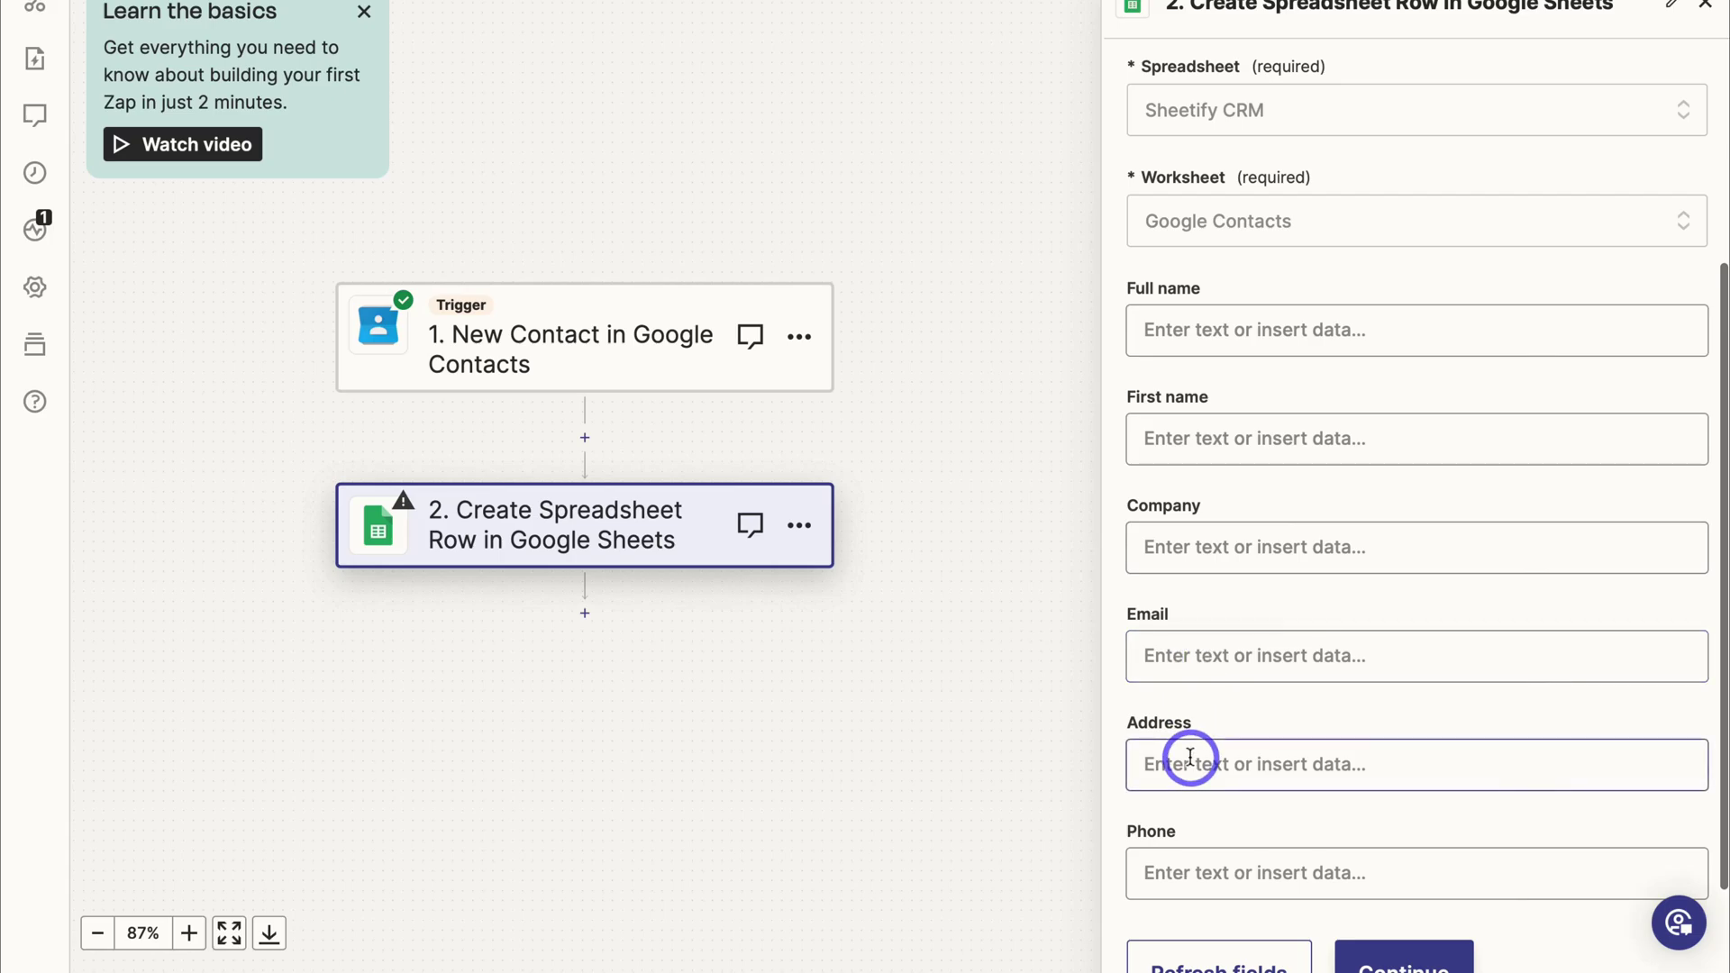
scroll(1193, 881, "up", 3)
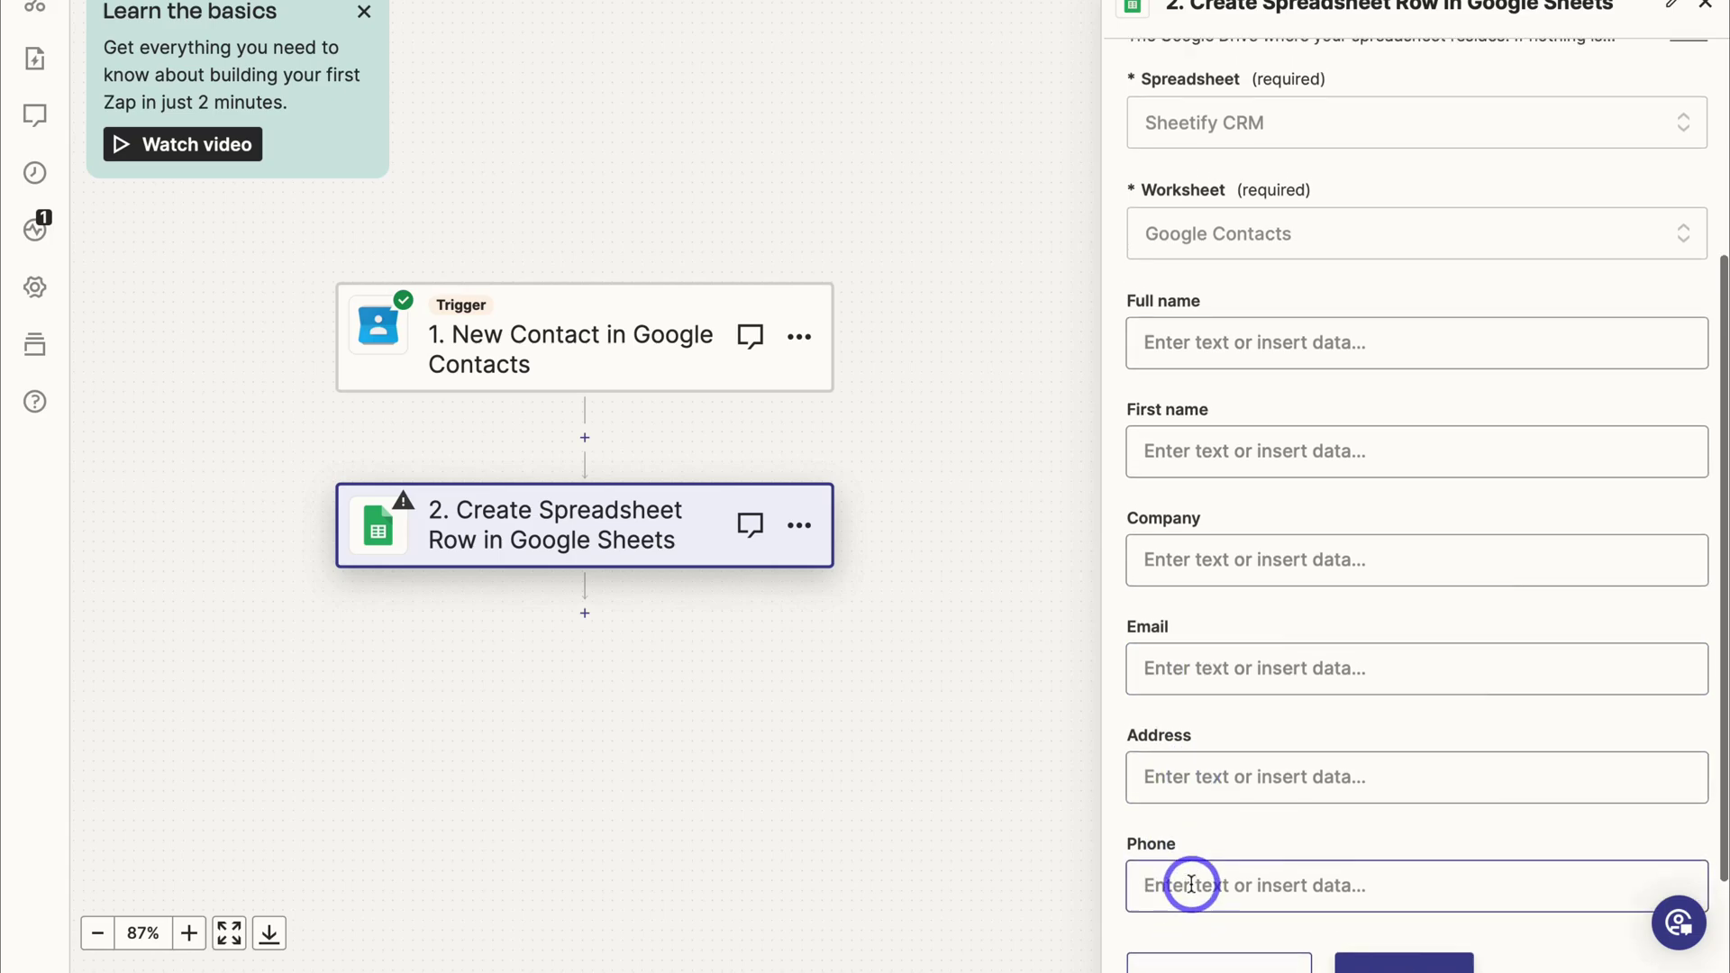
scroll(1199, 636, "up", 1)
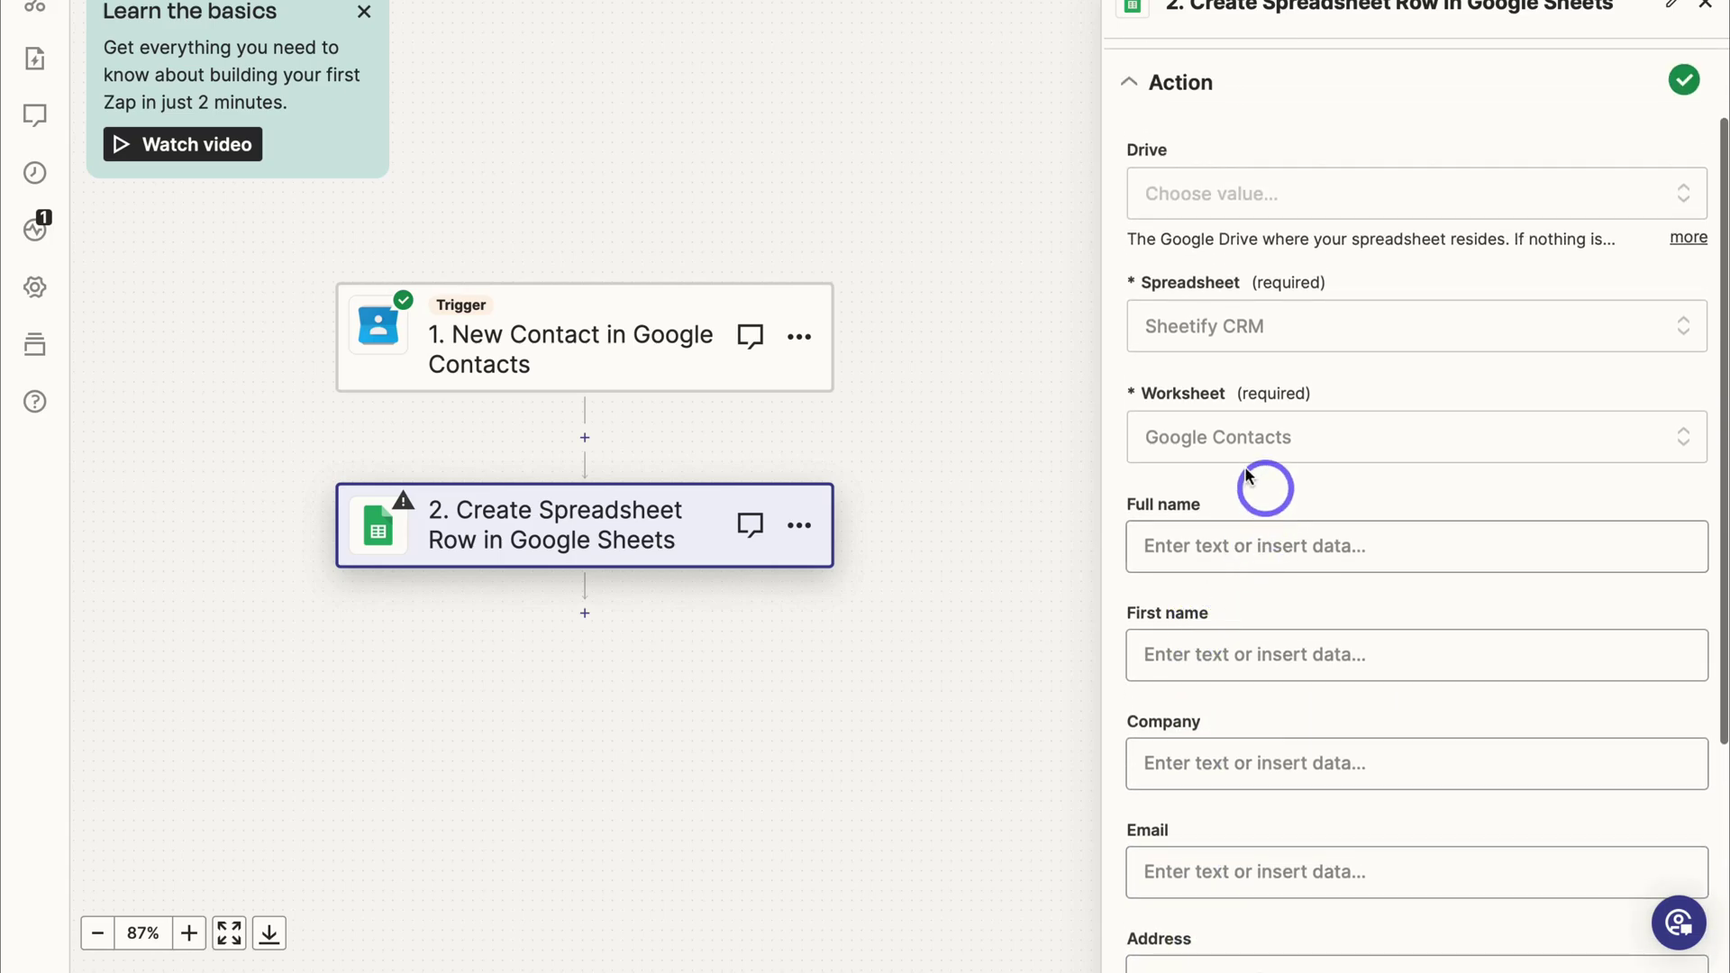
- Map Full name to Name First plus Name Last, and First name to Name First
left_click(1232, 545)
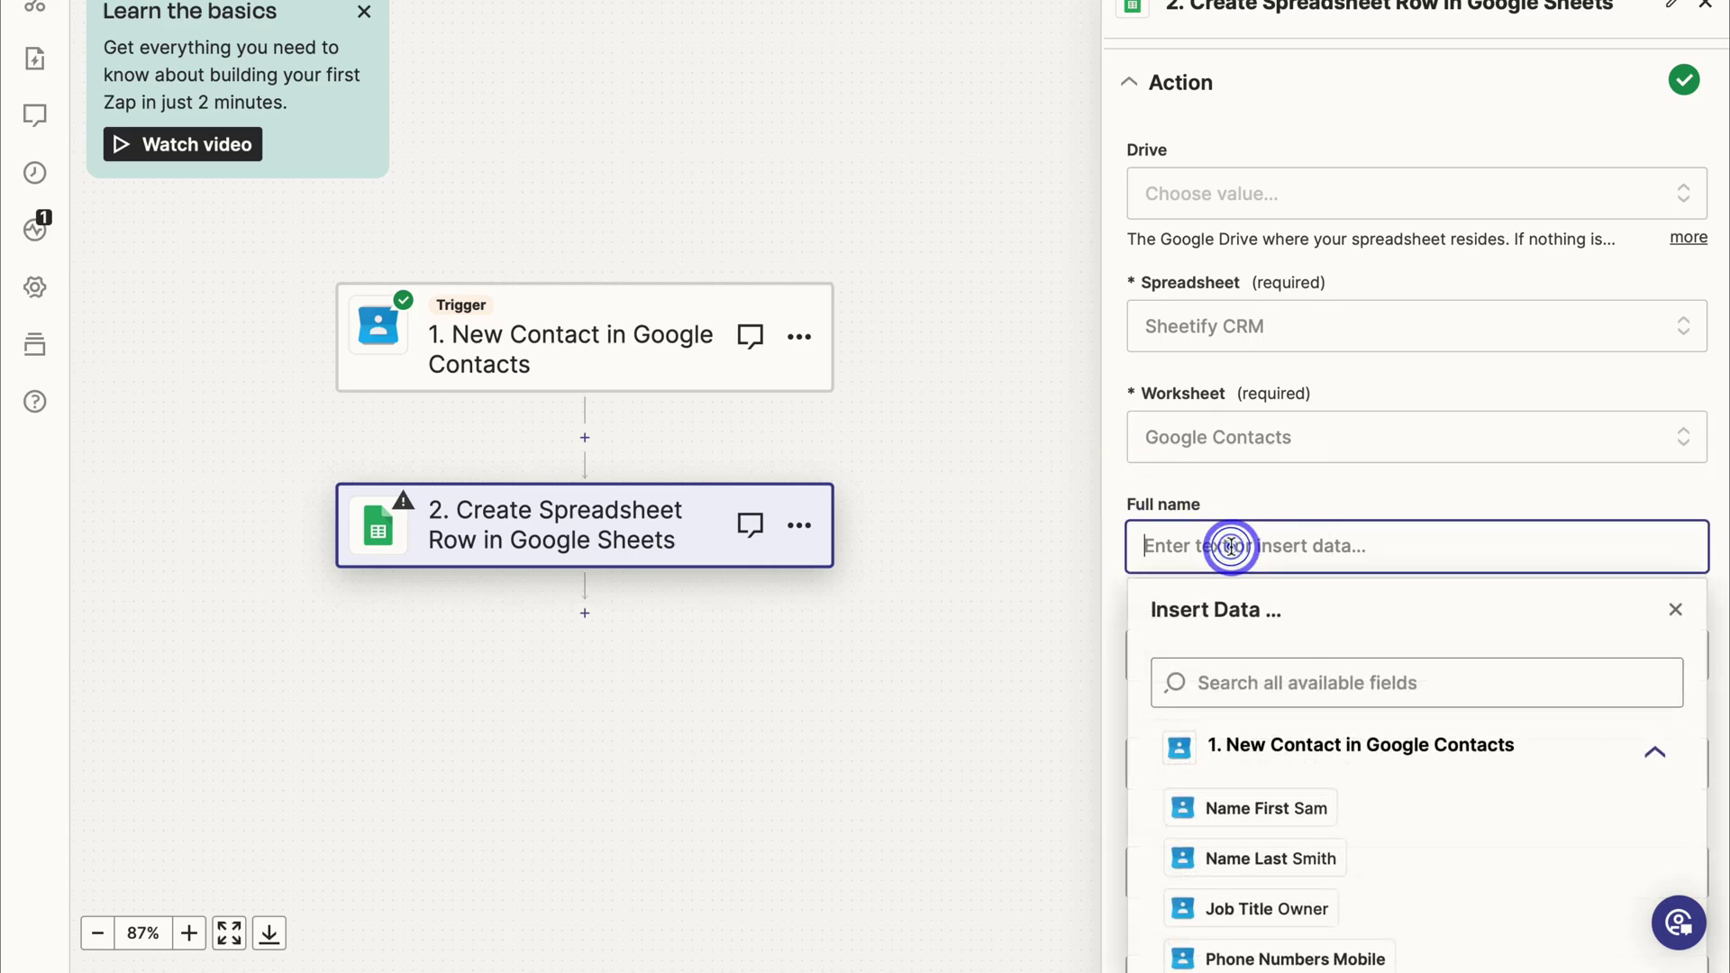
left_click(1248, 811)
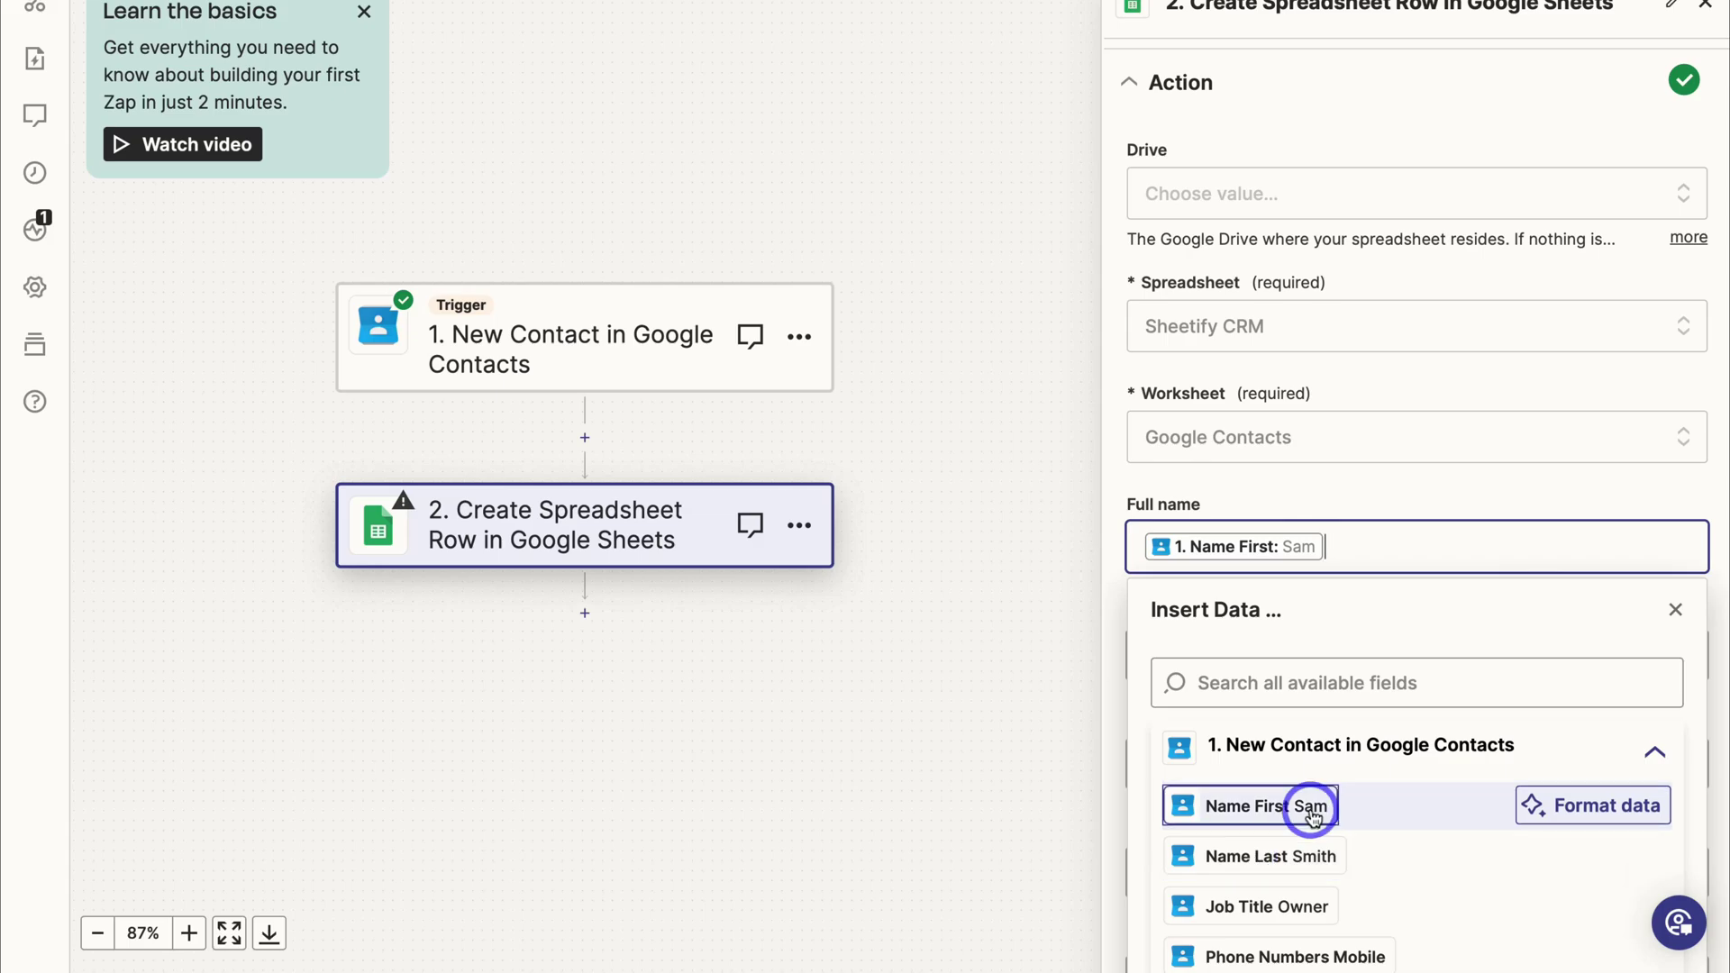
left_click(1339, 549)
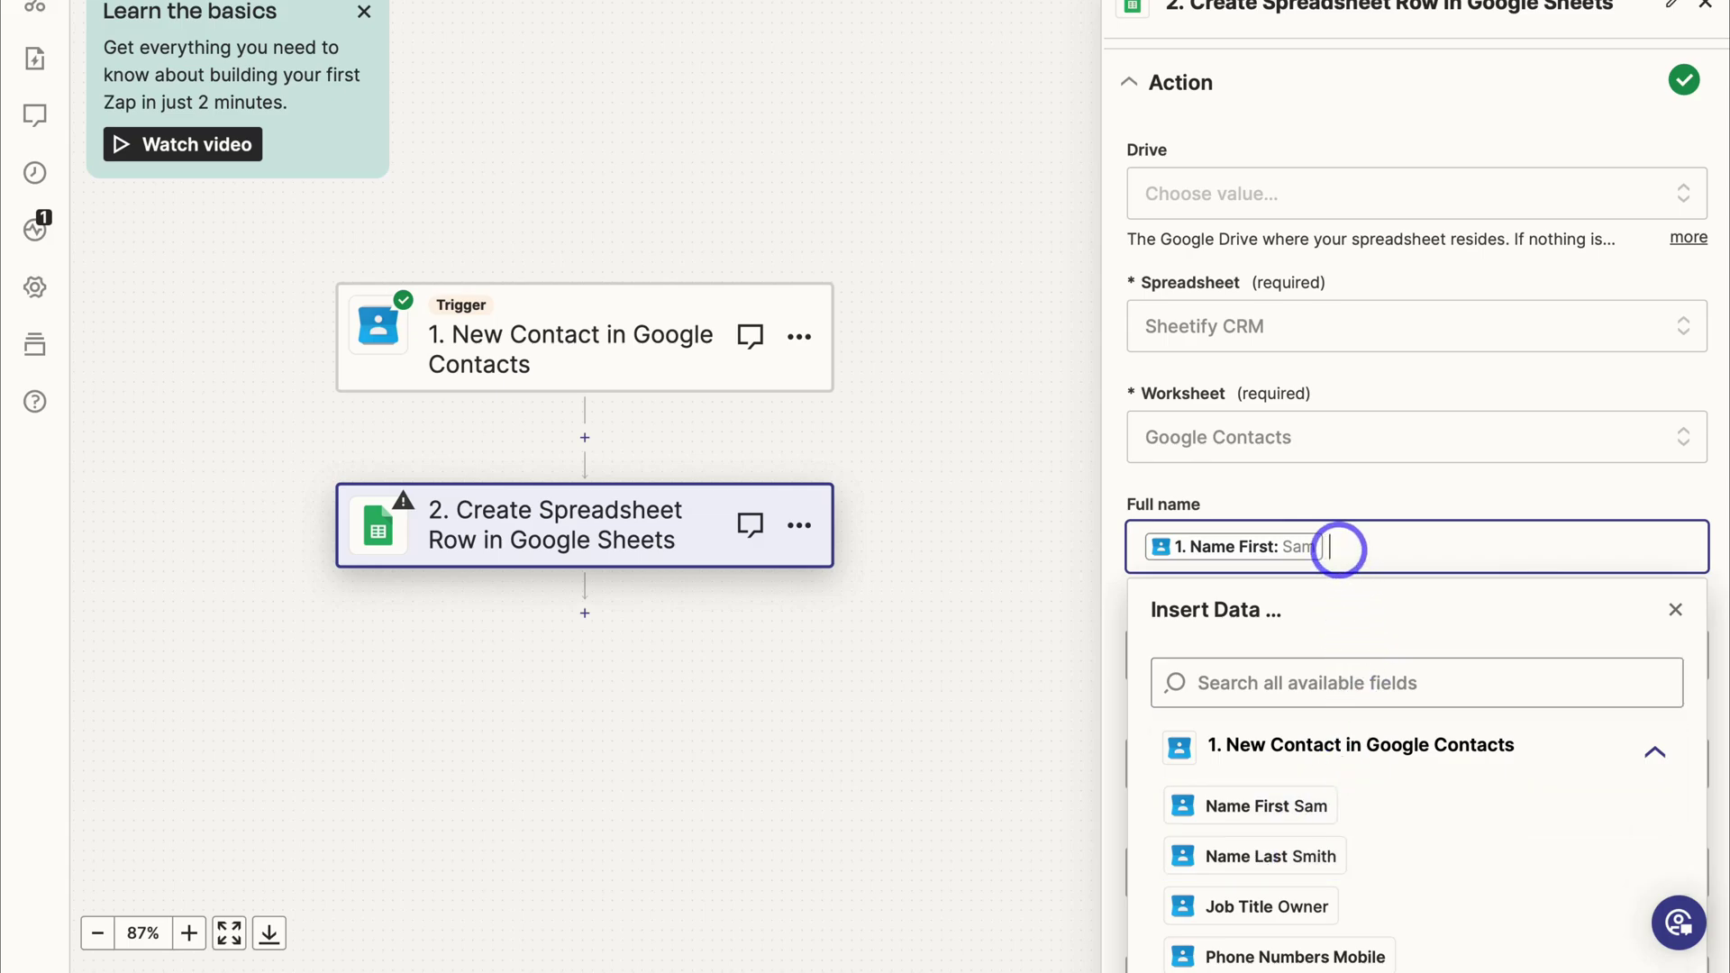
left_click(1298, 862)
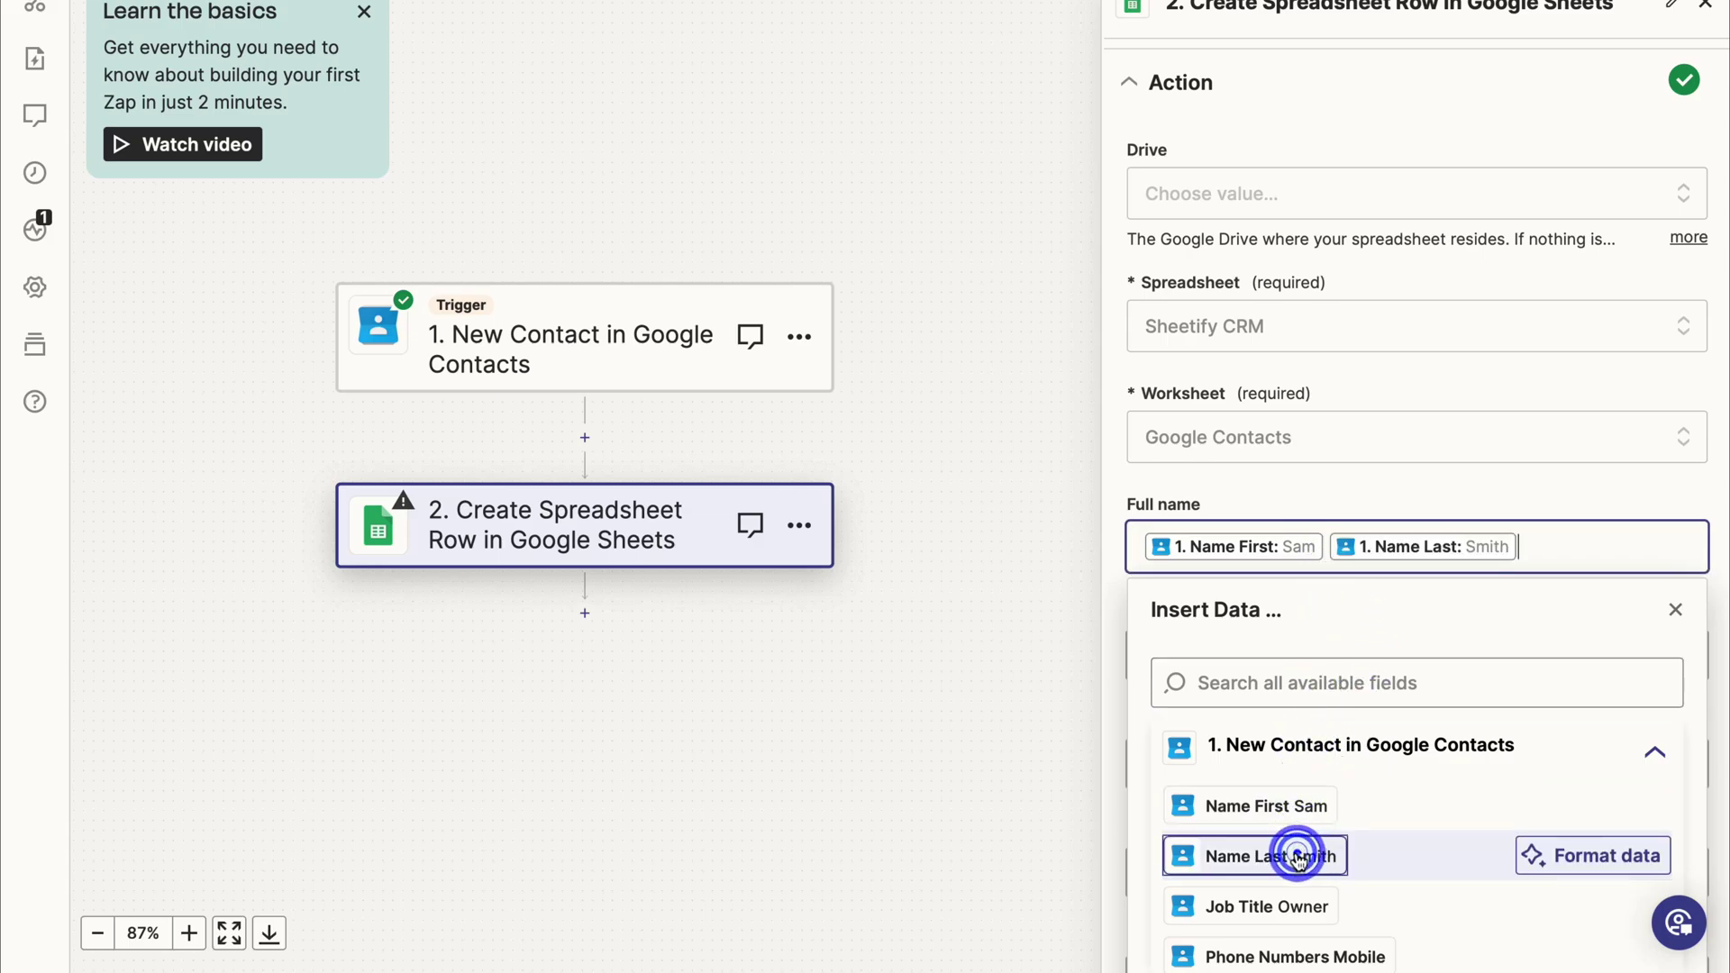
left_click(1674, 611)
left_click(1325, 662)
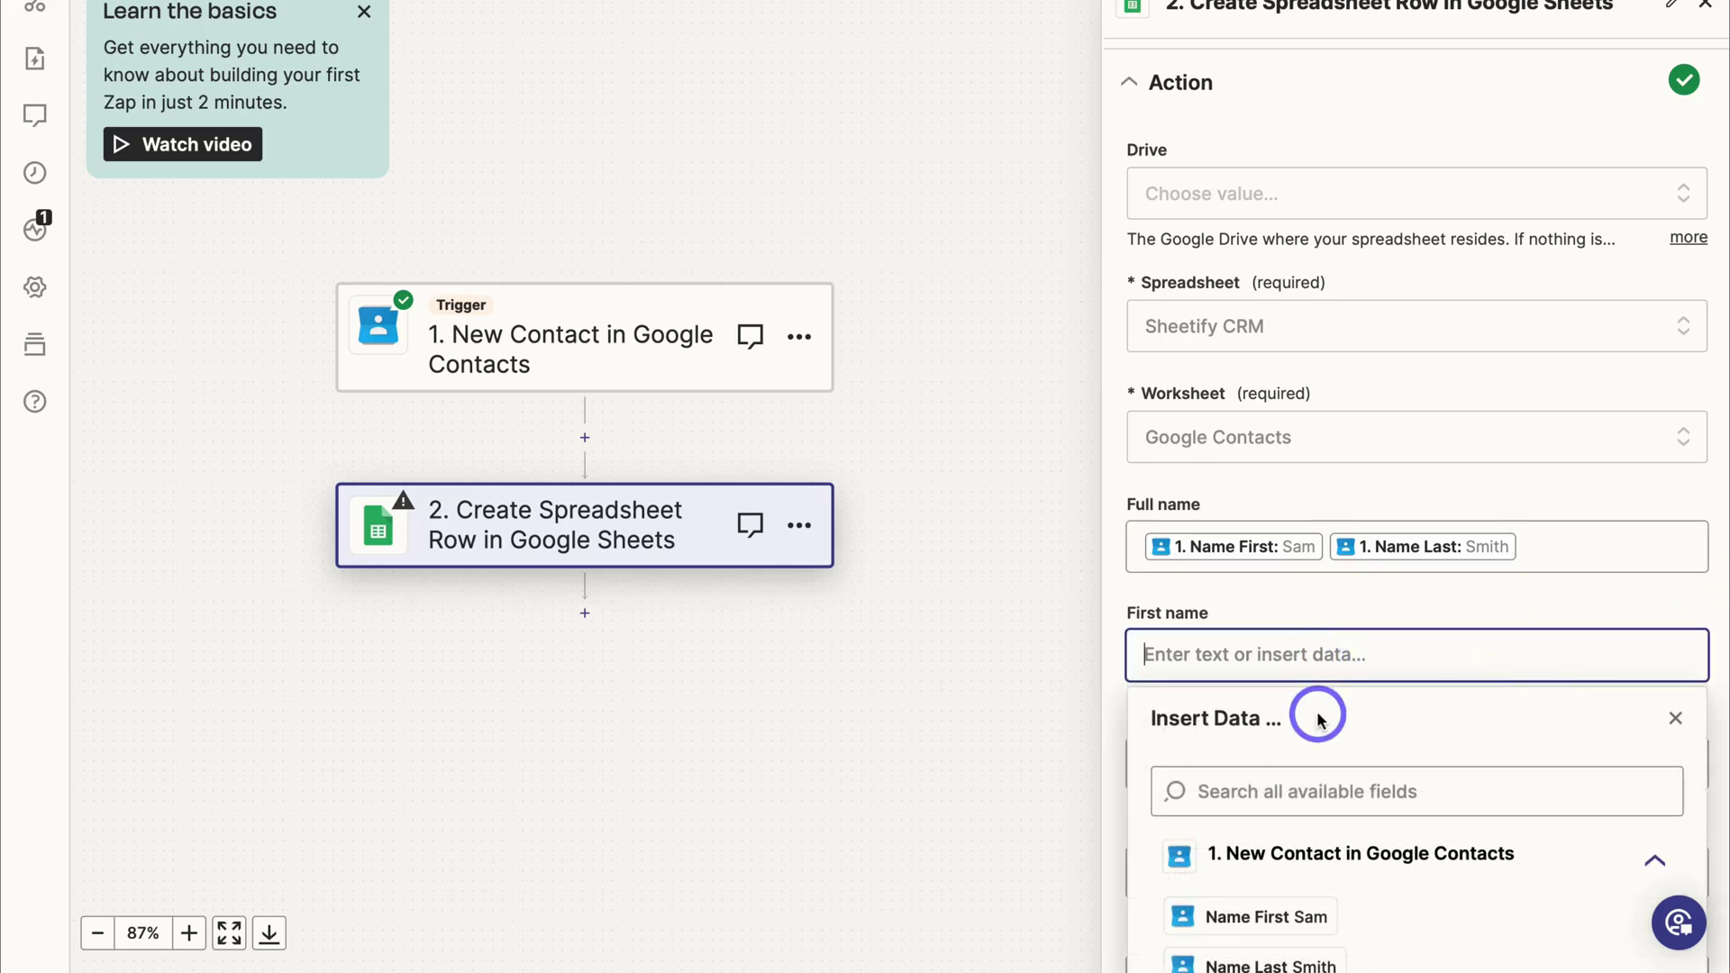
scroll(1315, 717, "down", 2)
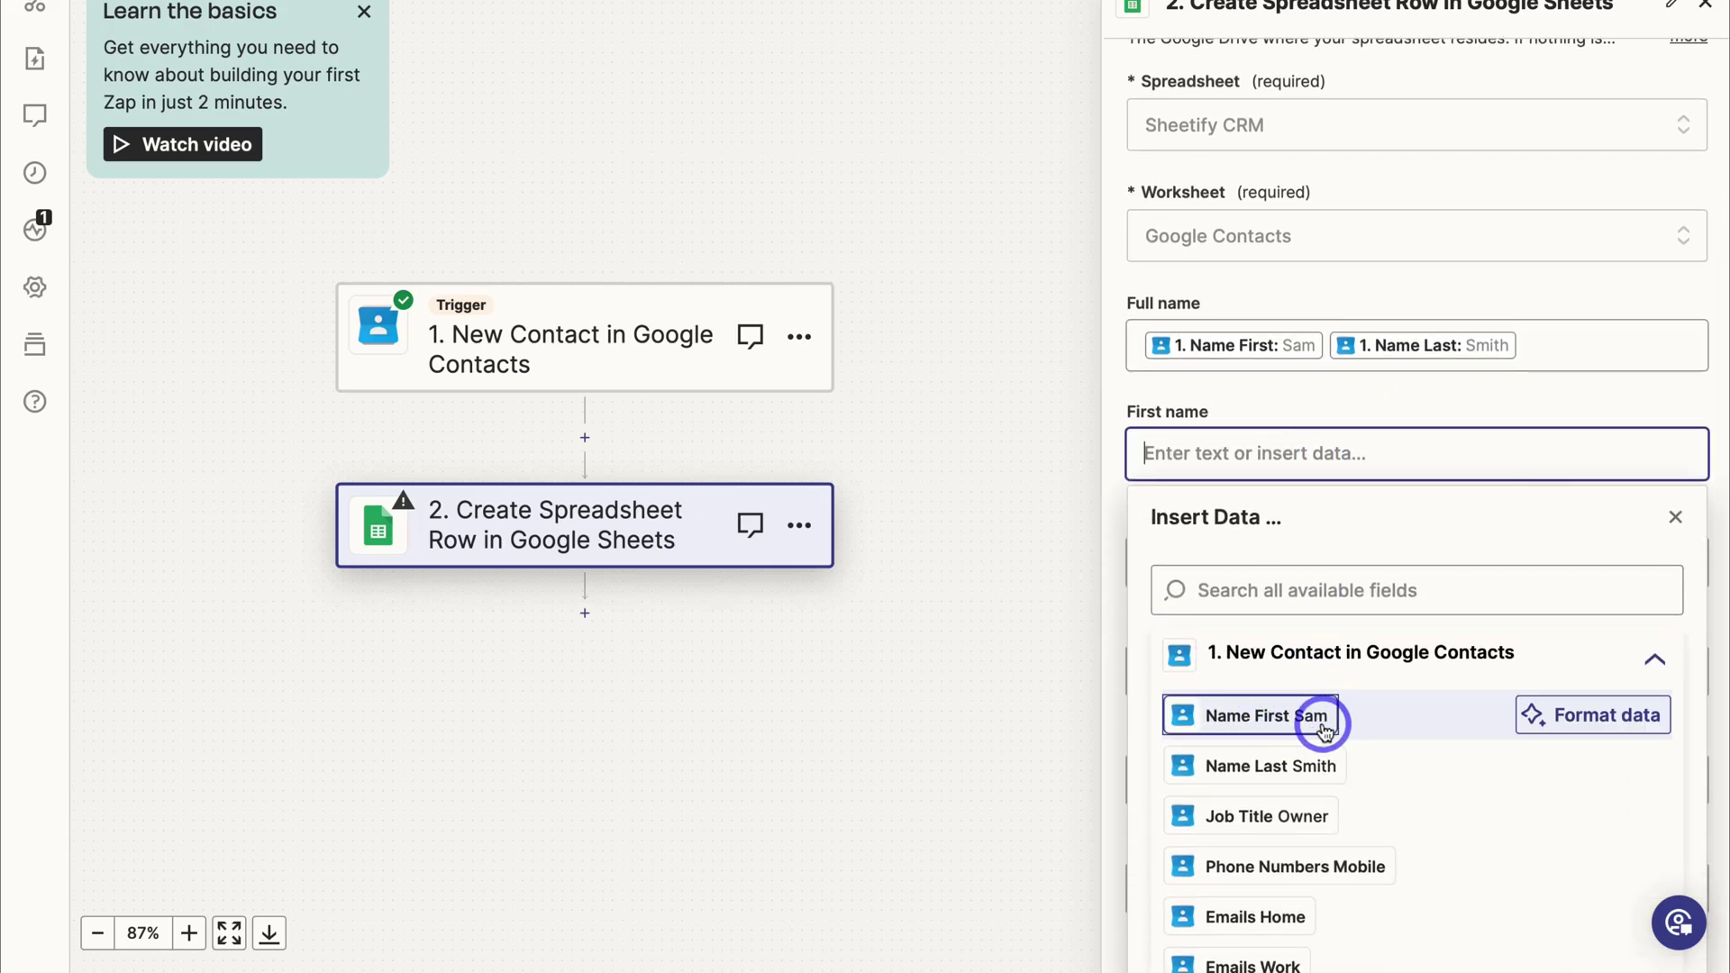
left_click(1312, 718)
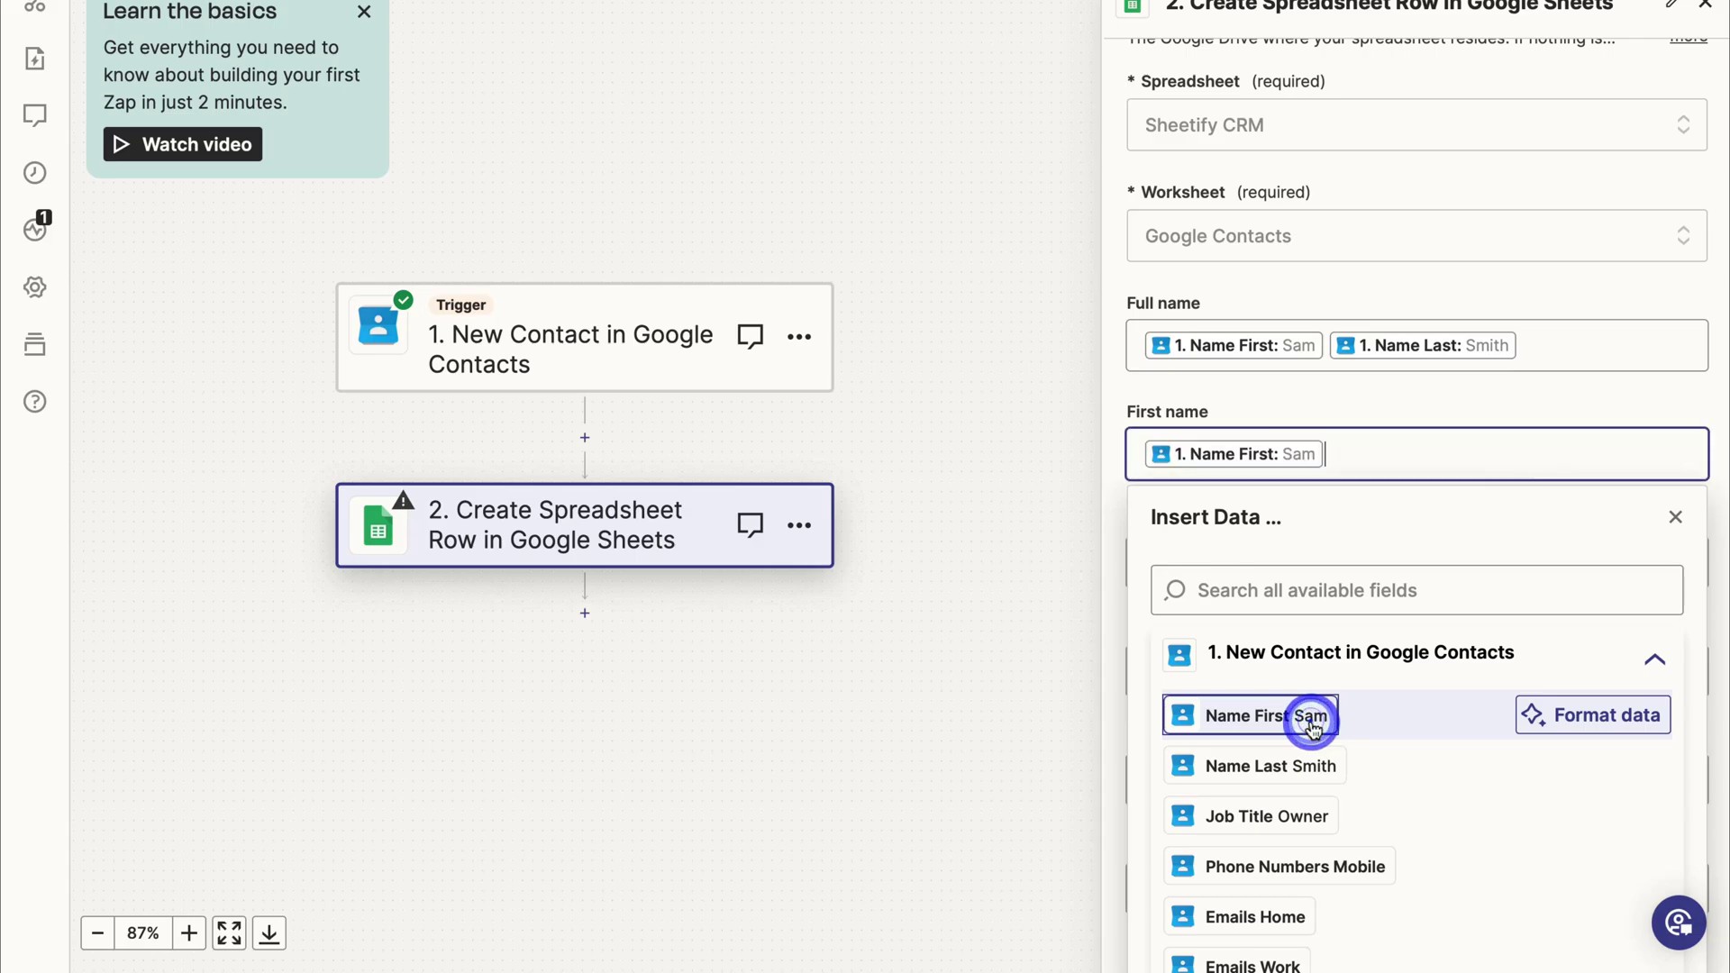
left_click(1674, 517)
- Map Company to the contact's Company, and Email to Emails Undefined plus Emails Work
left_click(1235, 561)
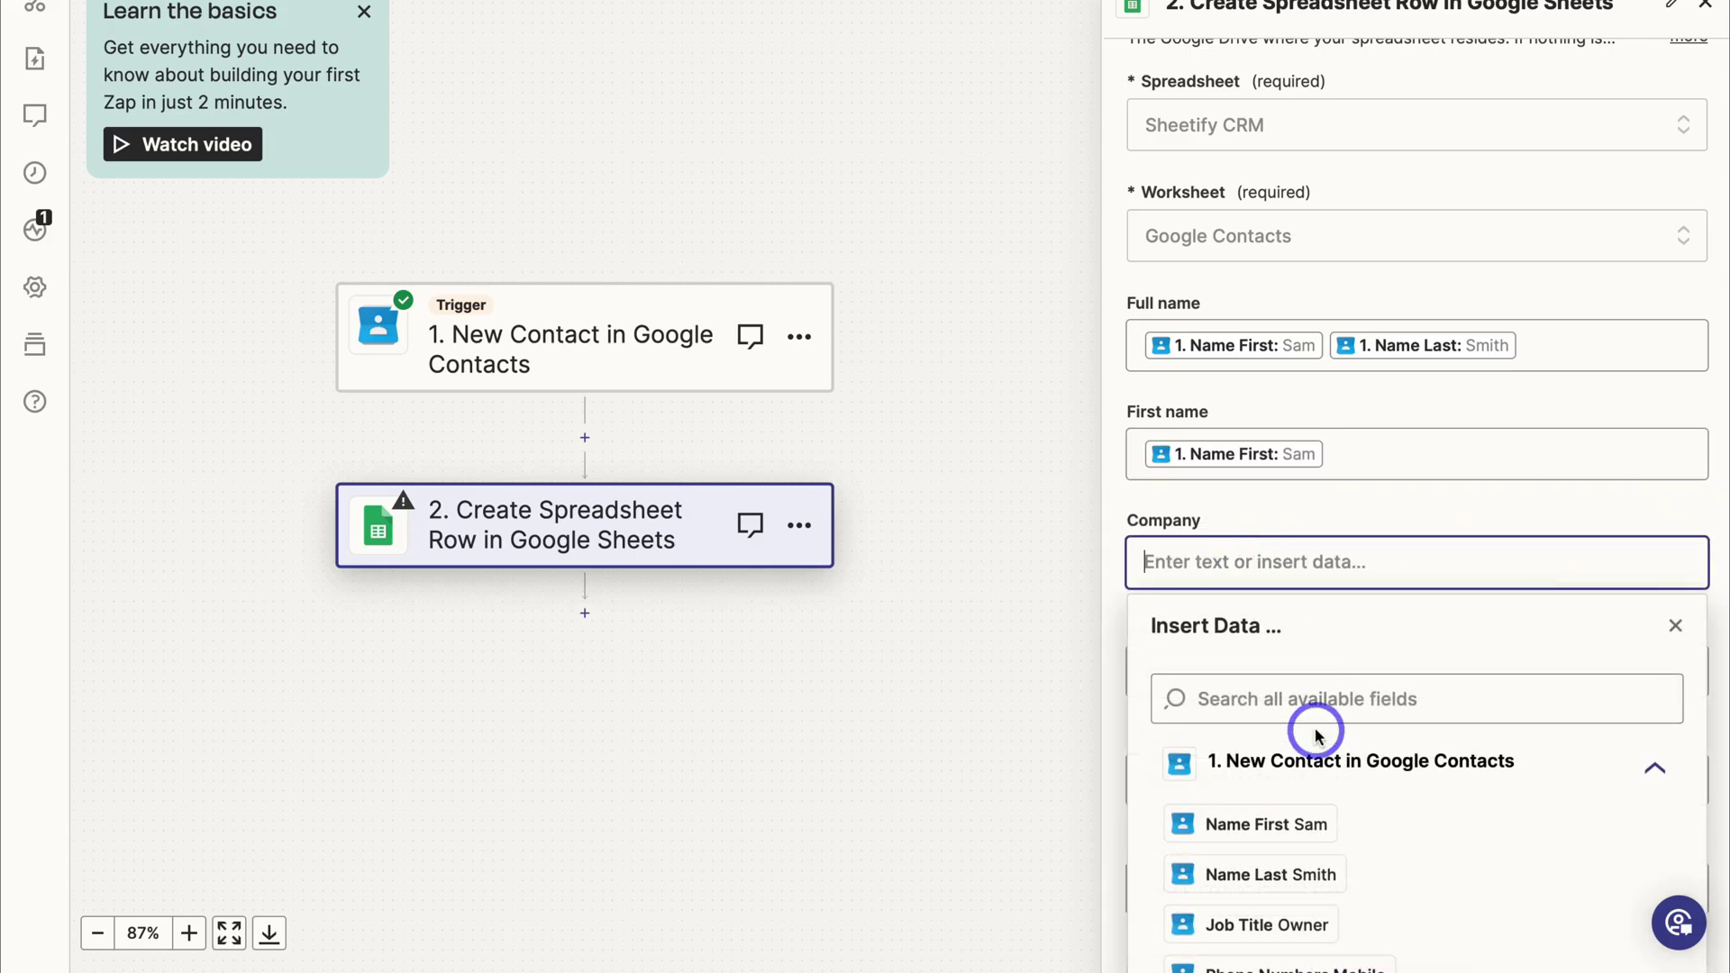
scroll(1316, 725, "down", 1)
scroll(1317, 735, "down", 3)
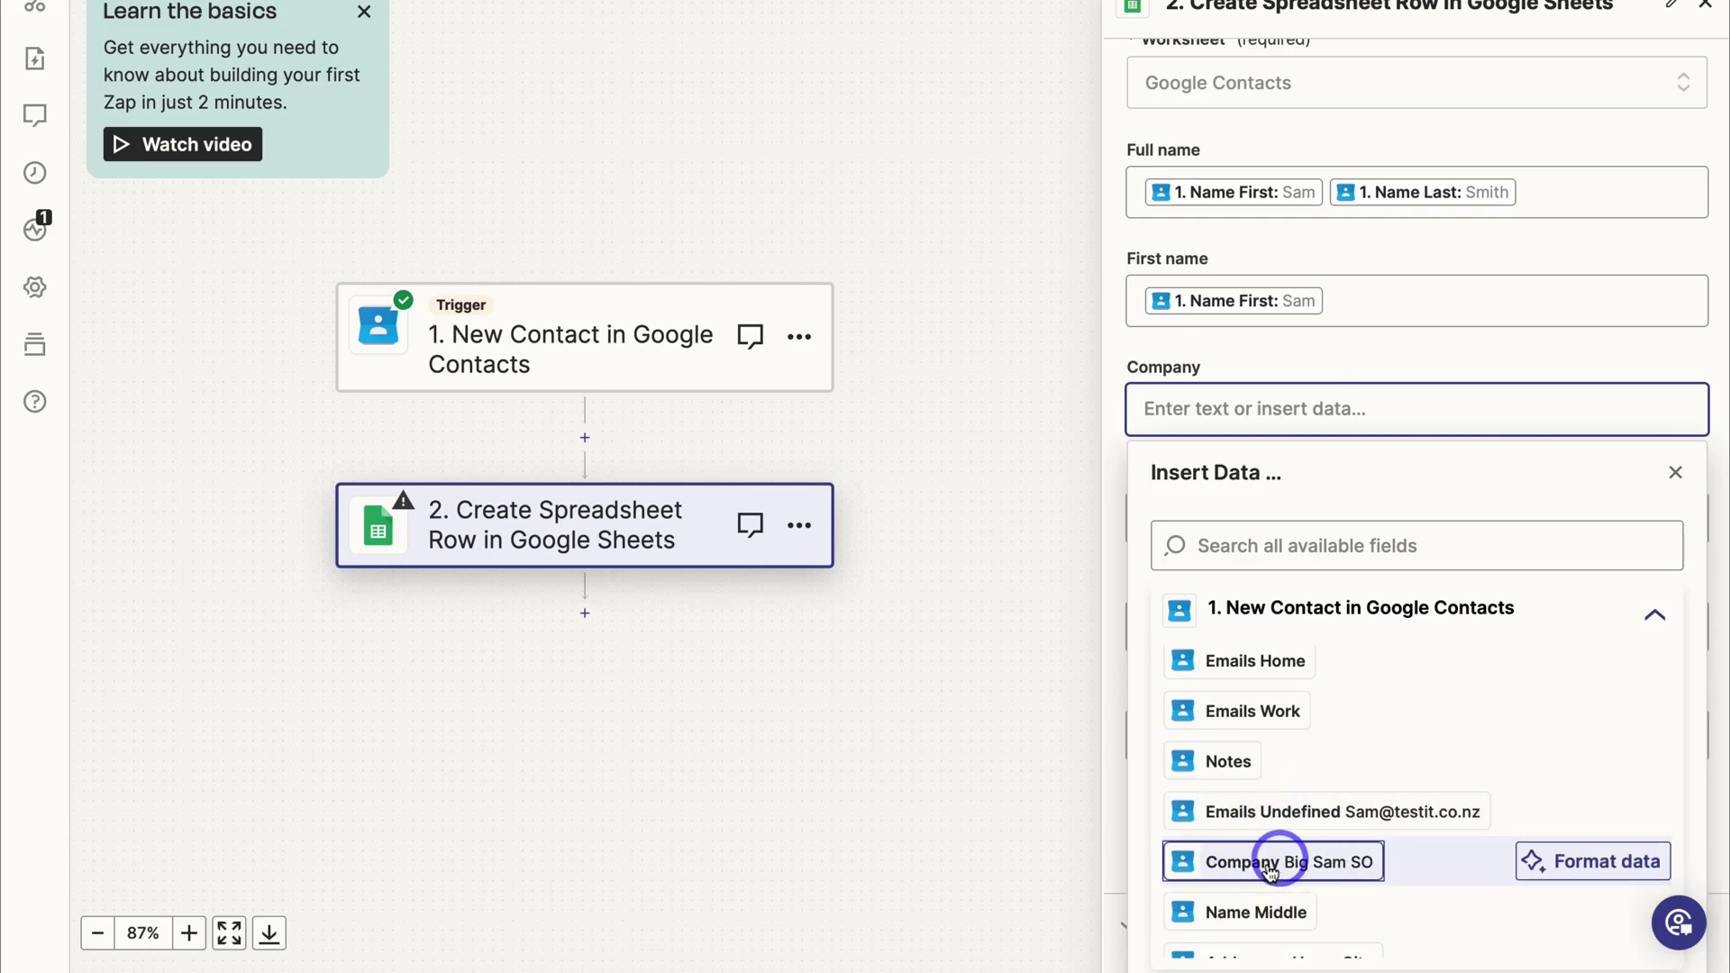
left_click(1317, 860)
left_click(1676, 472)
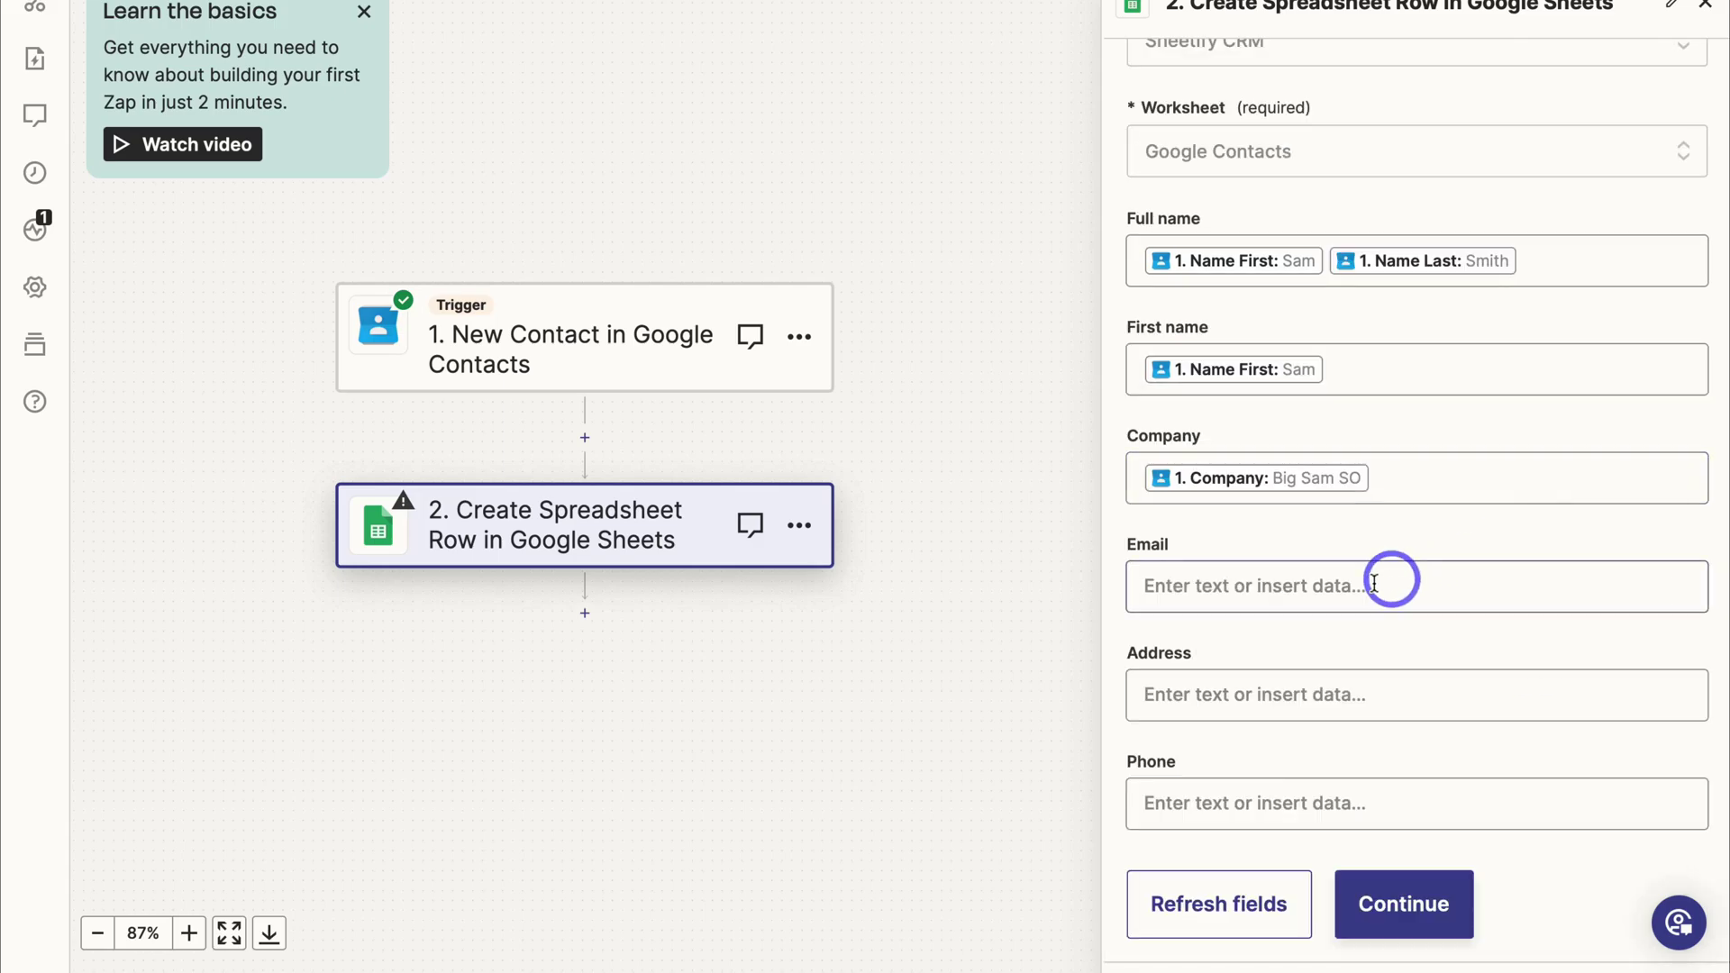
left_click(1321, 587)
scroll(1307, 811, "down", 2)
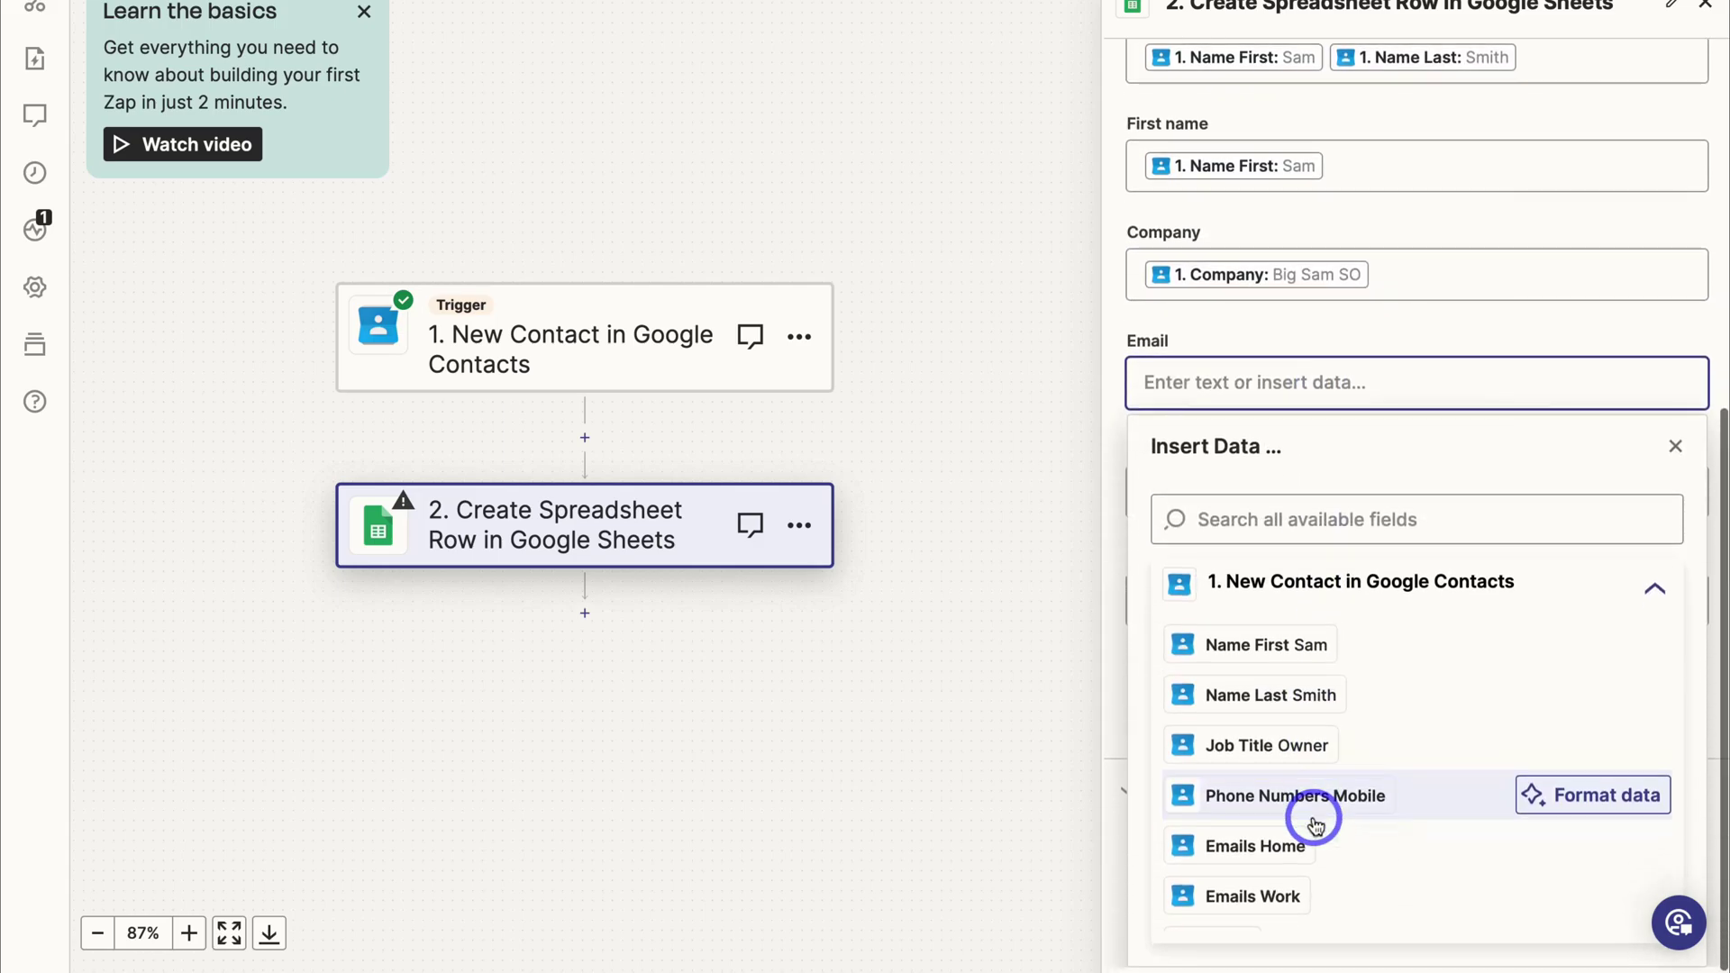
scroll(1306, 814, "down", 3)
left_click(1295, 805)
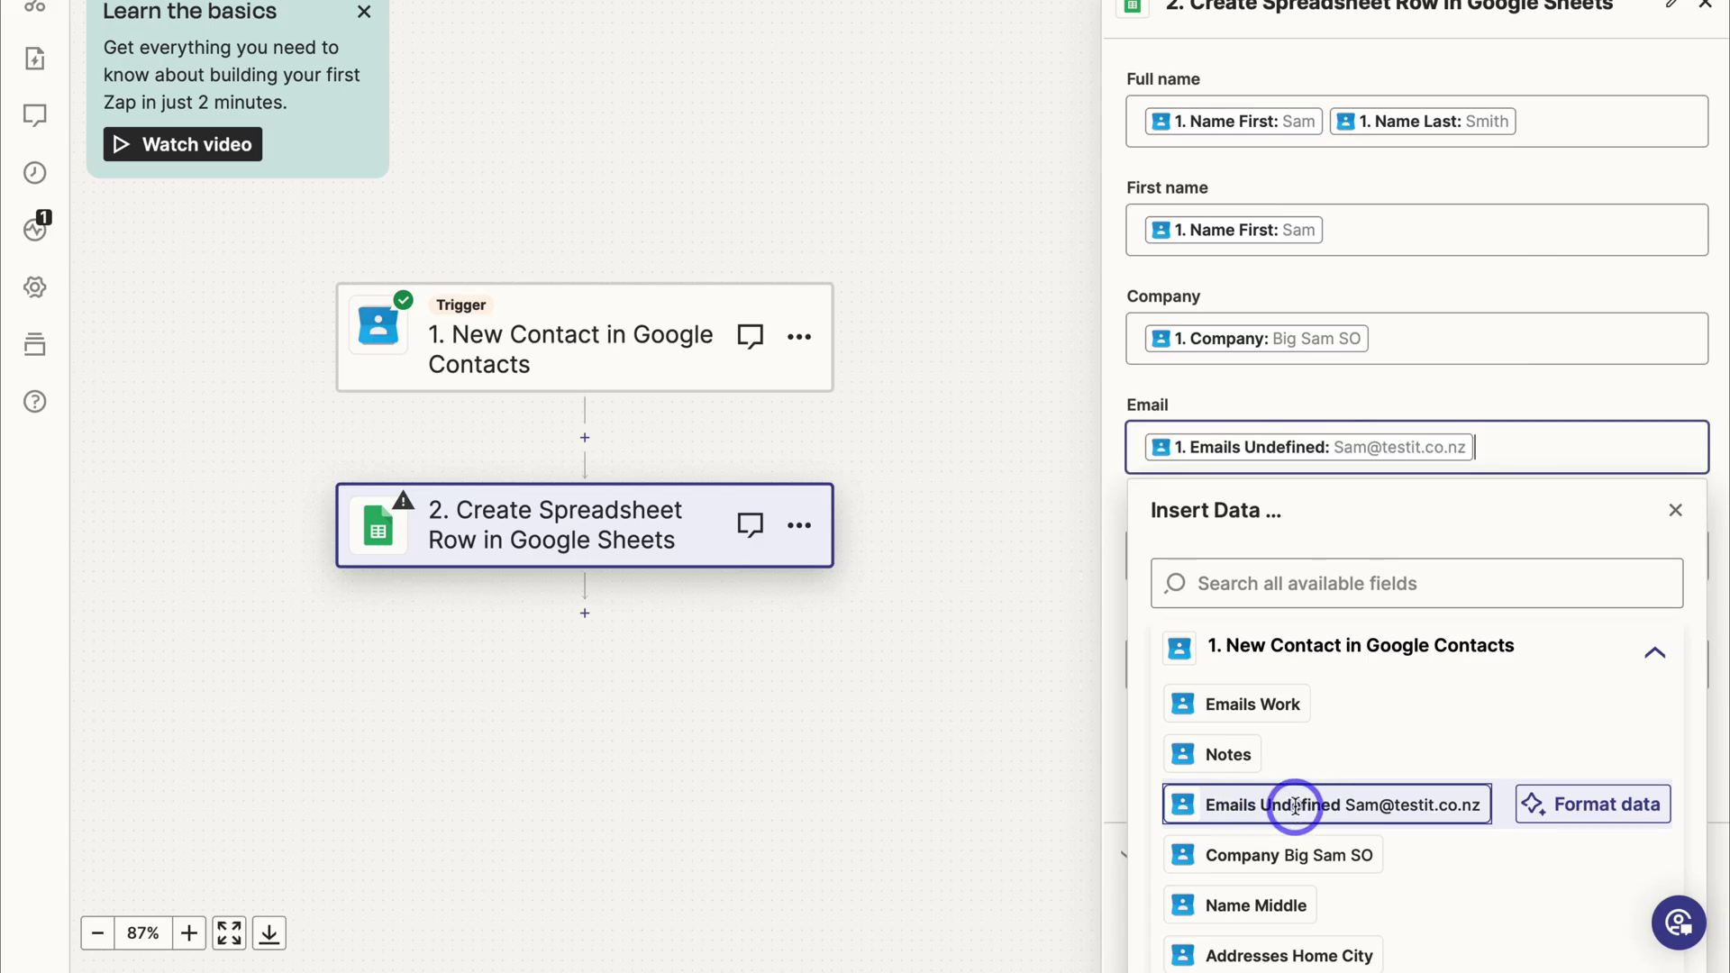
scroll(1295, 804, "up", 1)
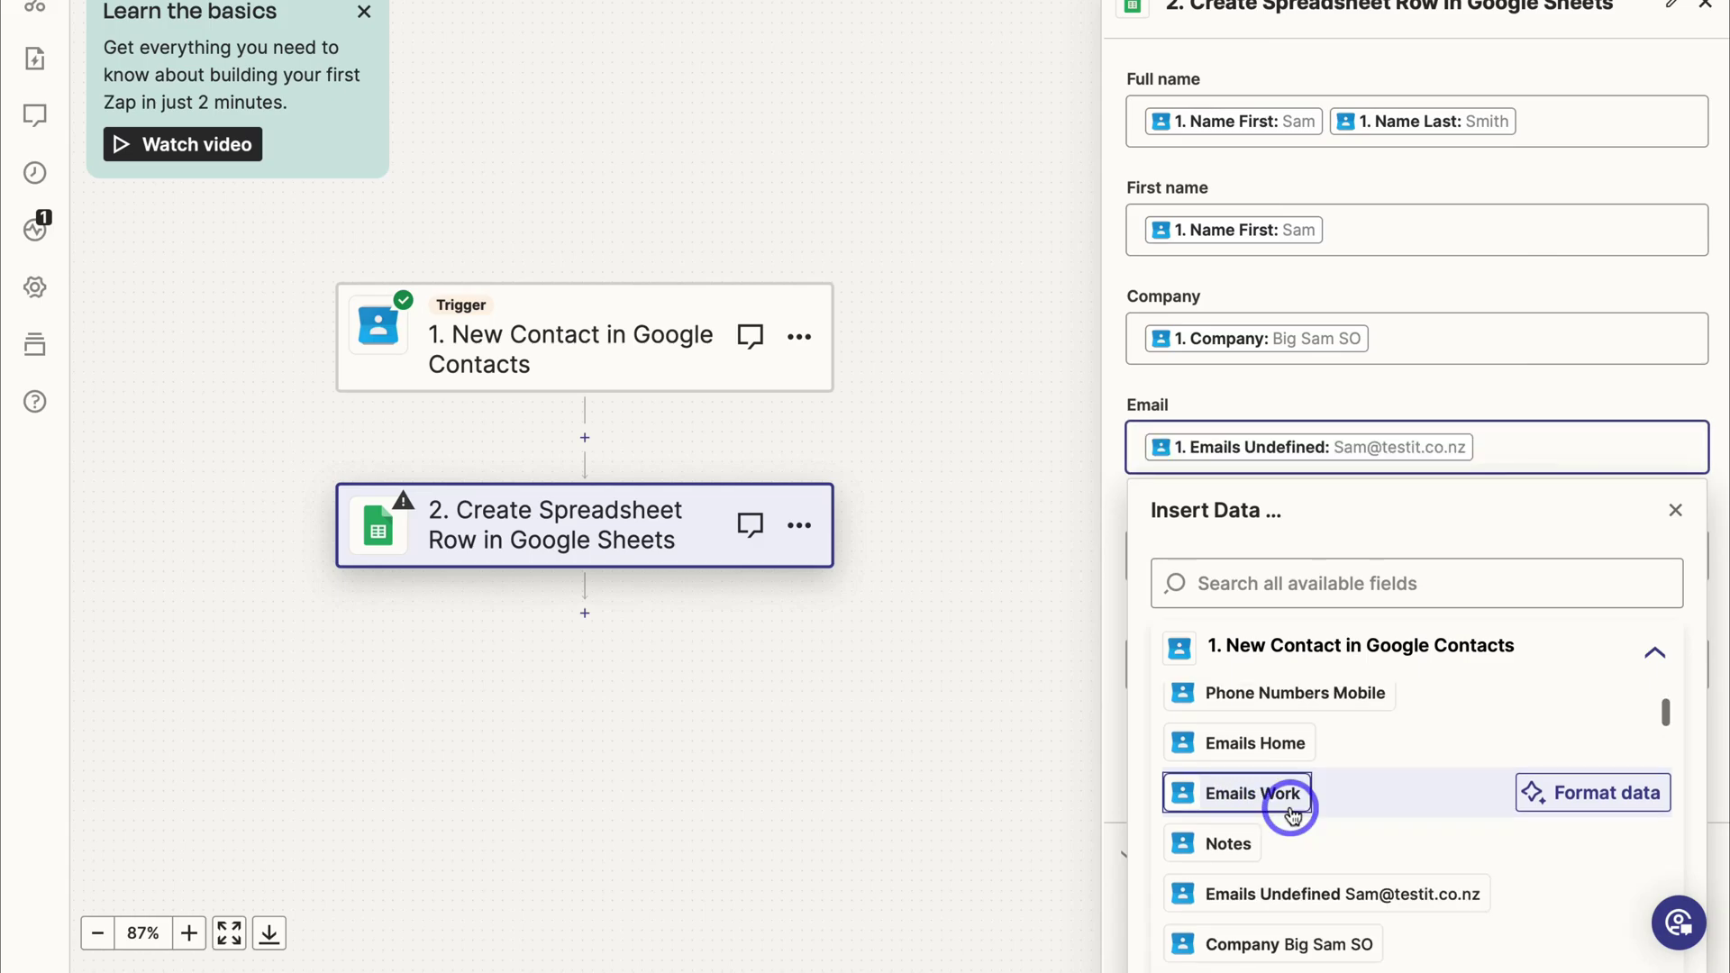
left_click(1352, 802)
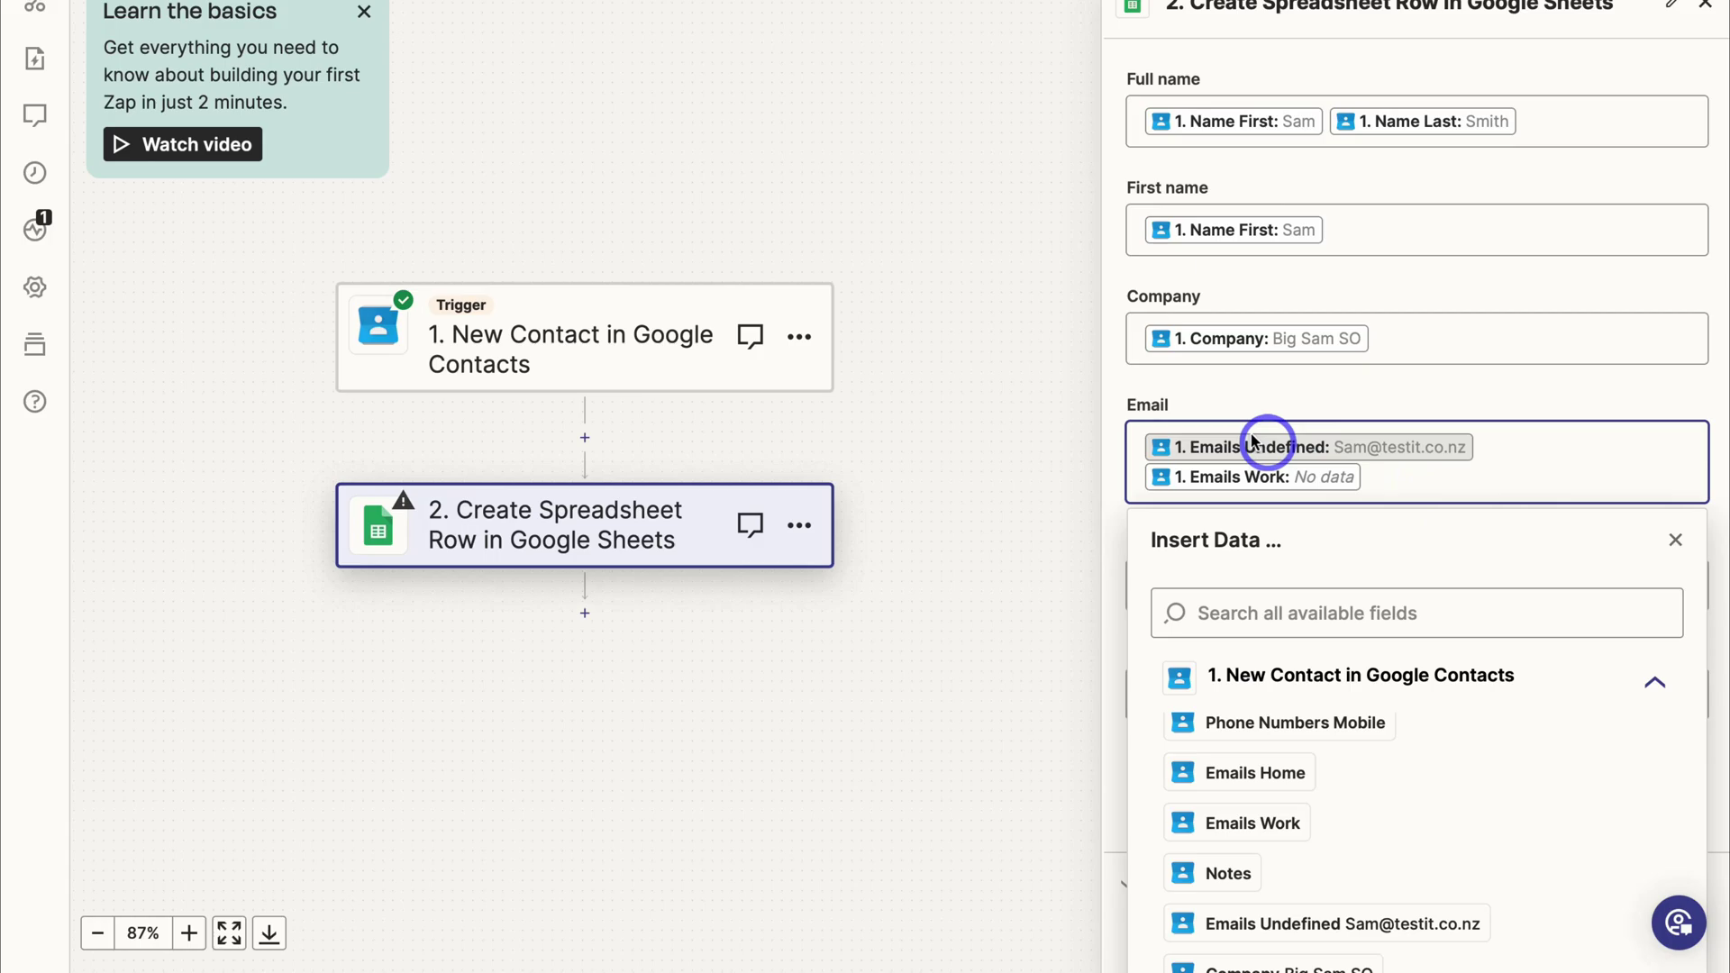
left_click(1675, 540)
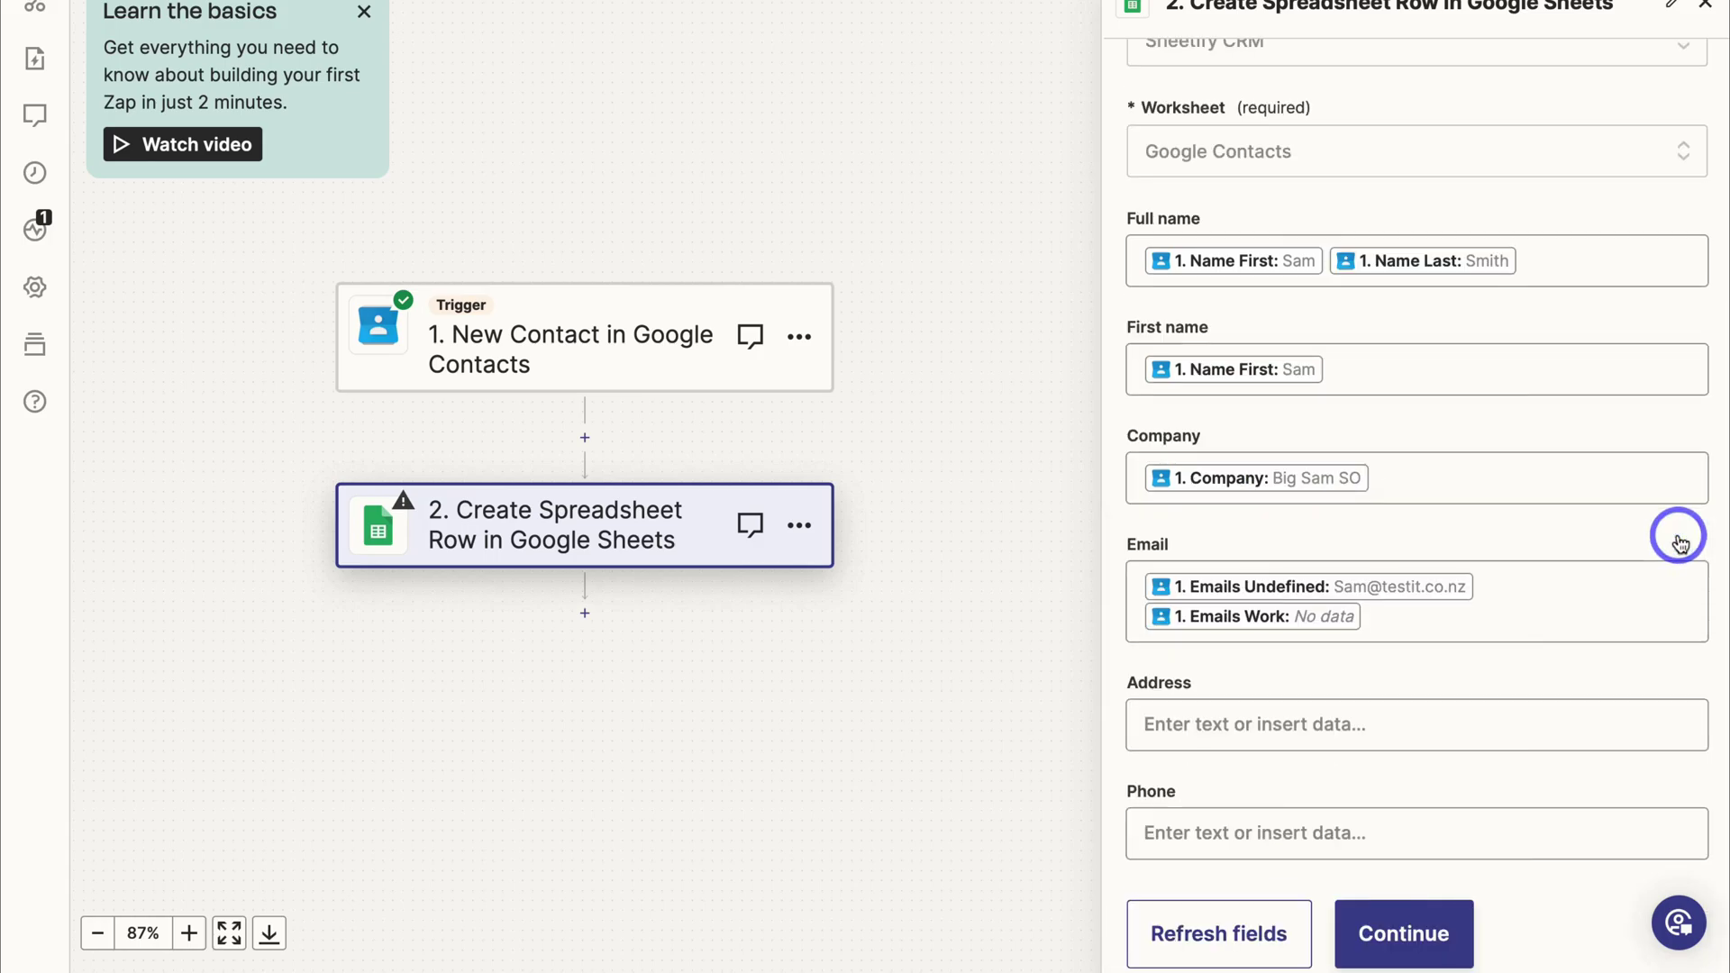
- Map Address to the contact's Addresses Undefined Formatted Value
scroll(1679, 536, "down", 1)
left_click(1221, 646)
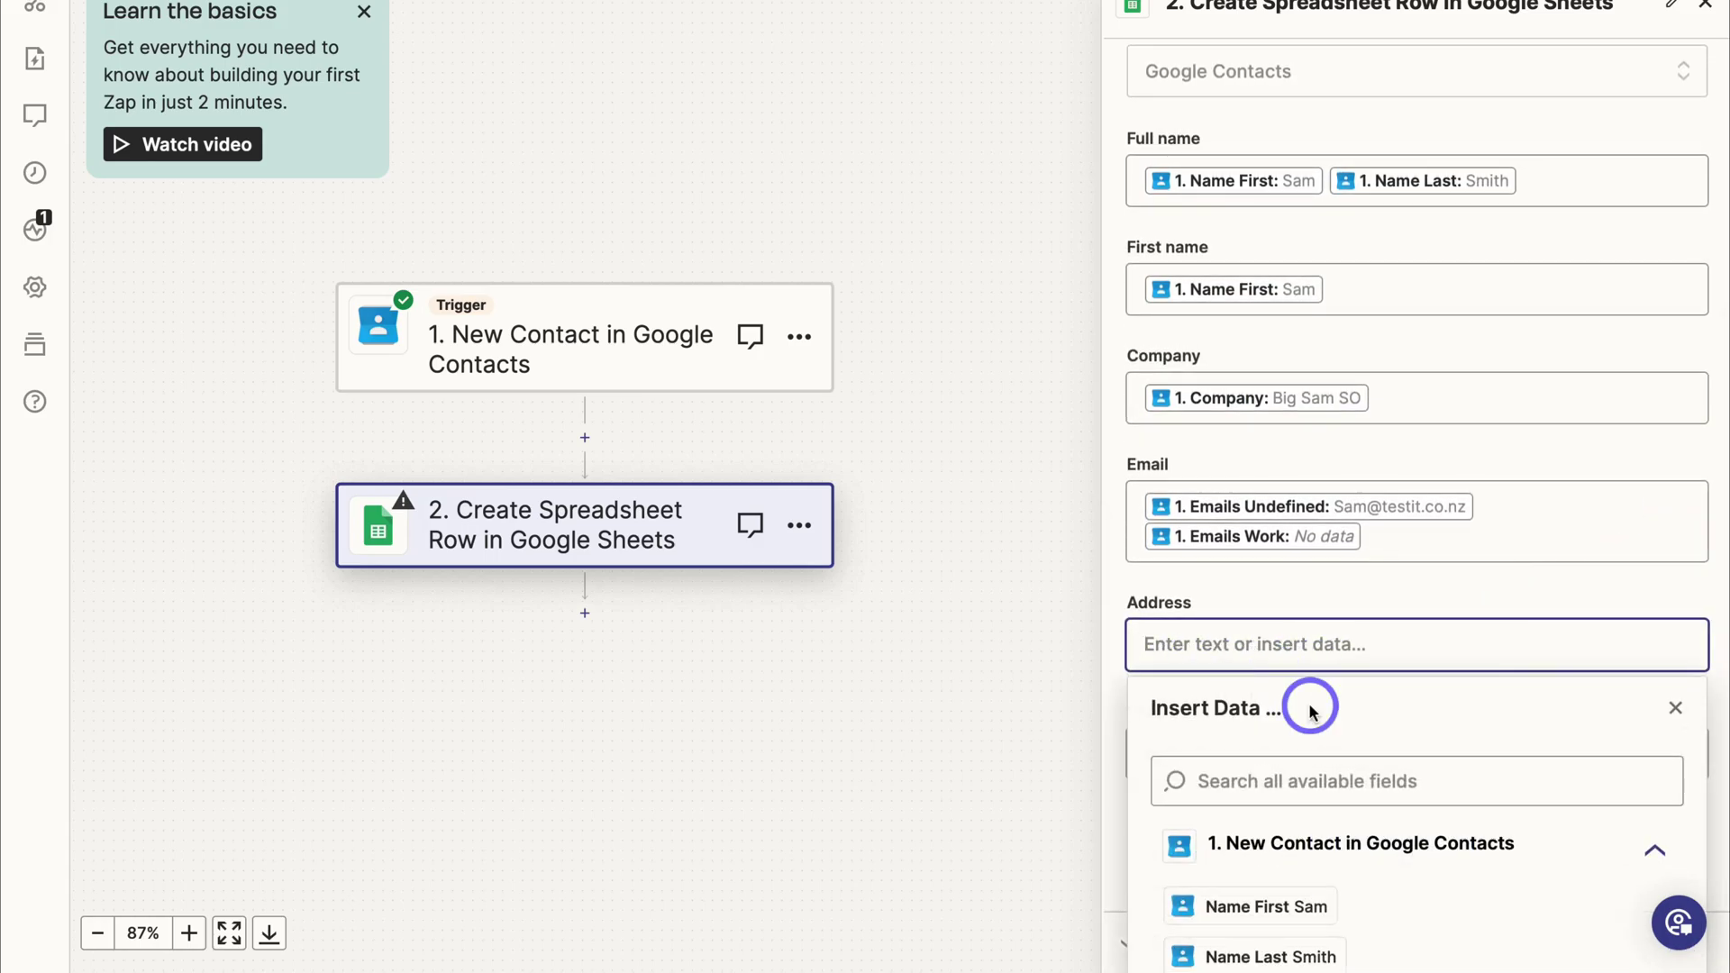
scroll(1311, 712, "down", 8)
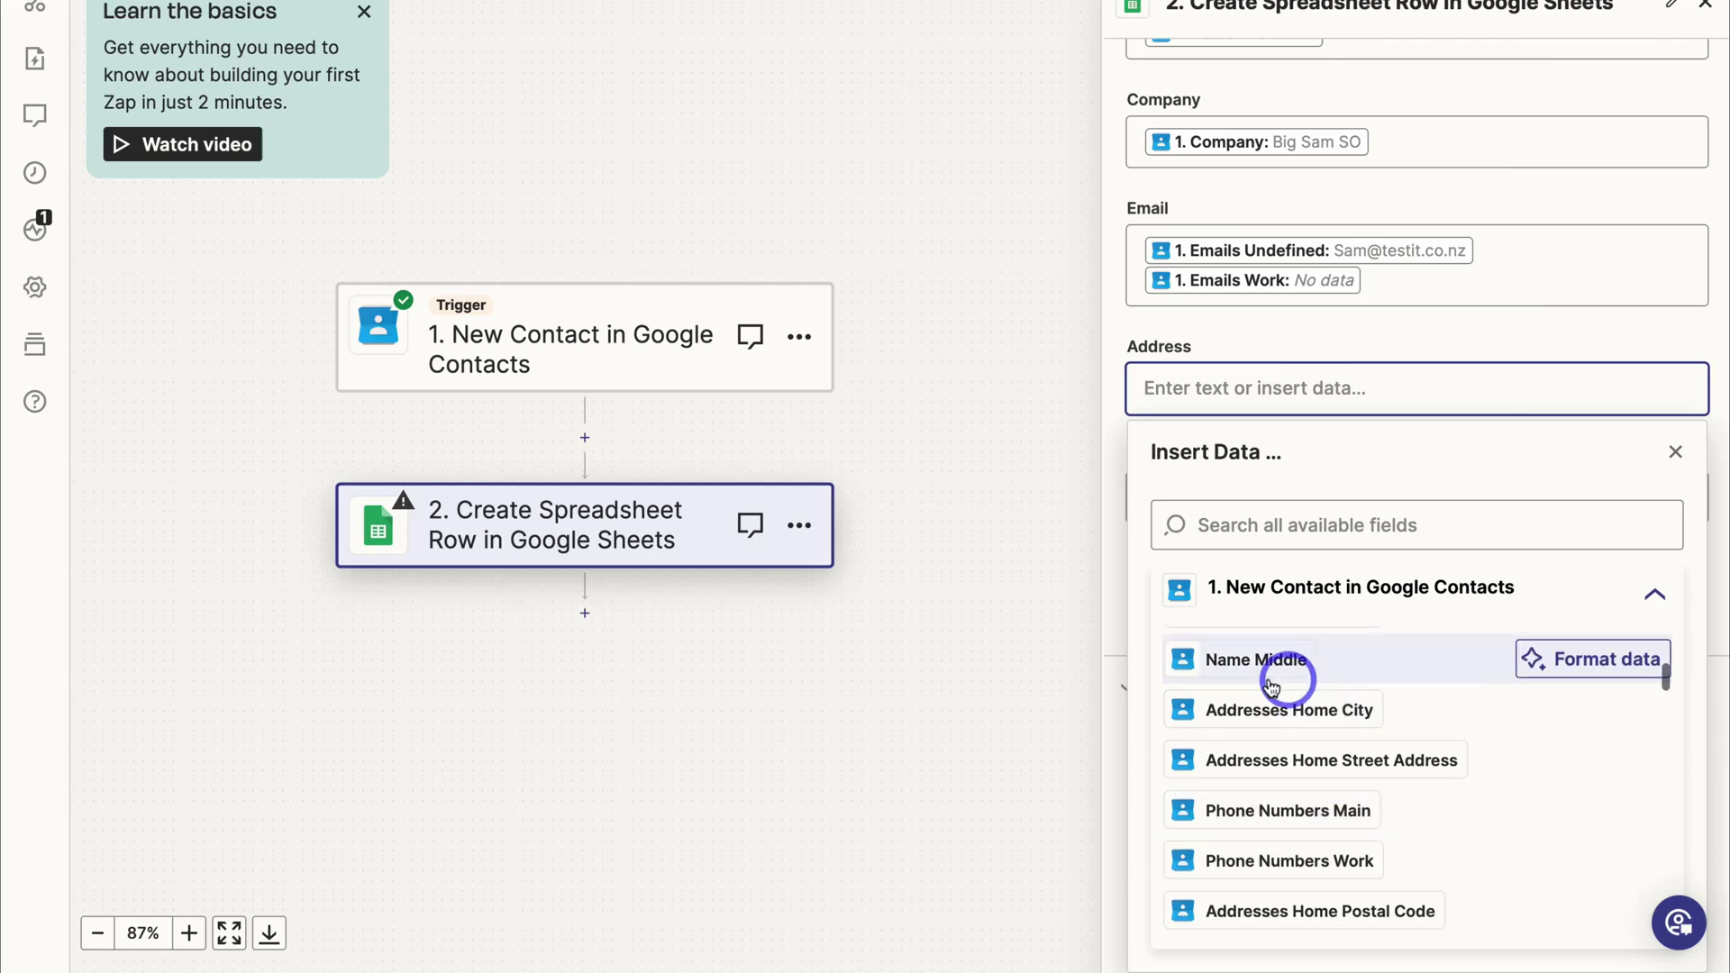
scroll(1344, 693, "up", 1)
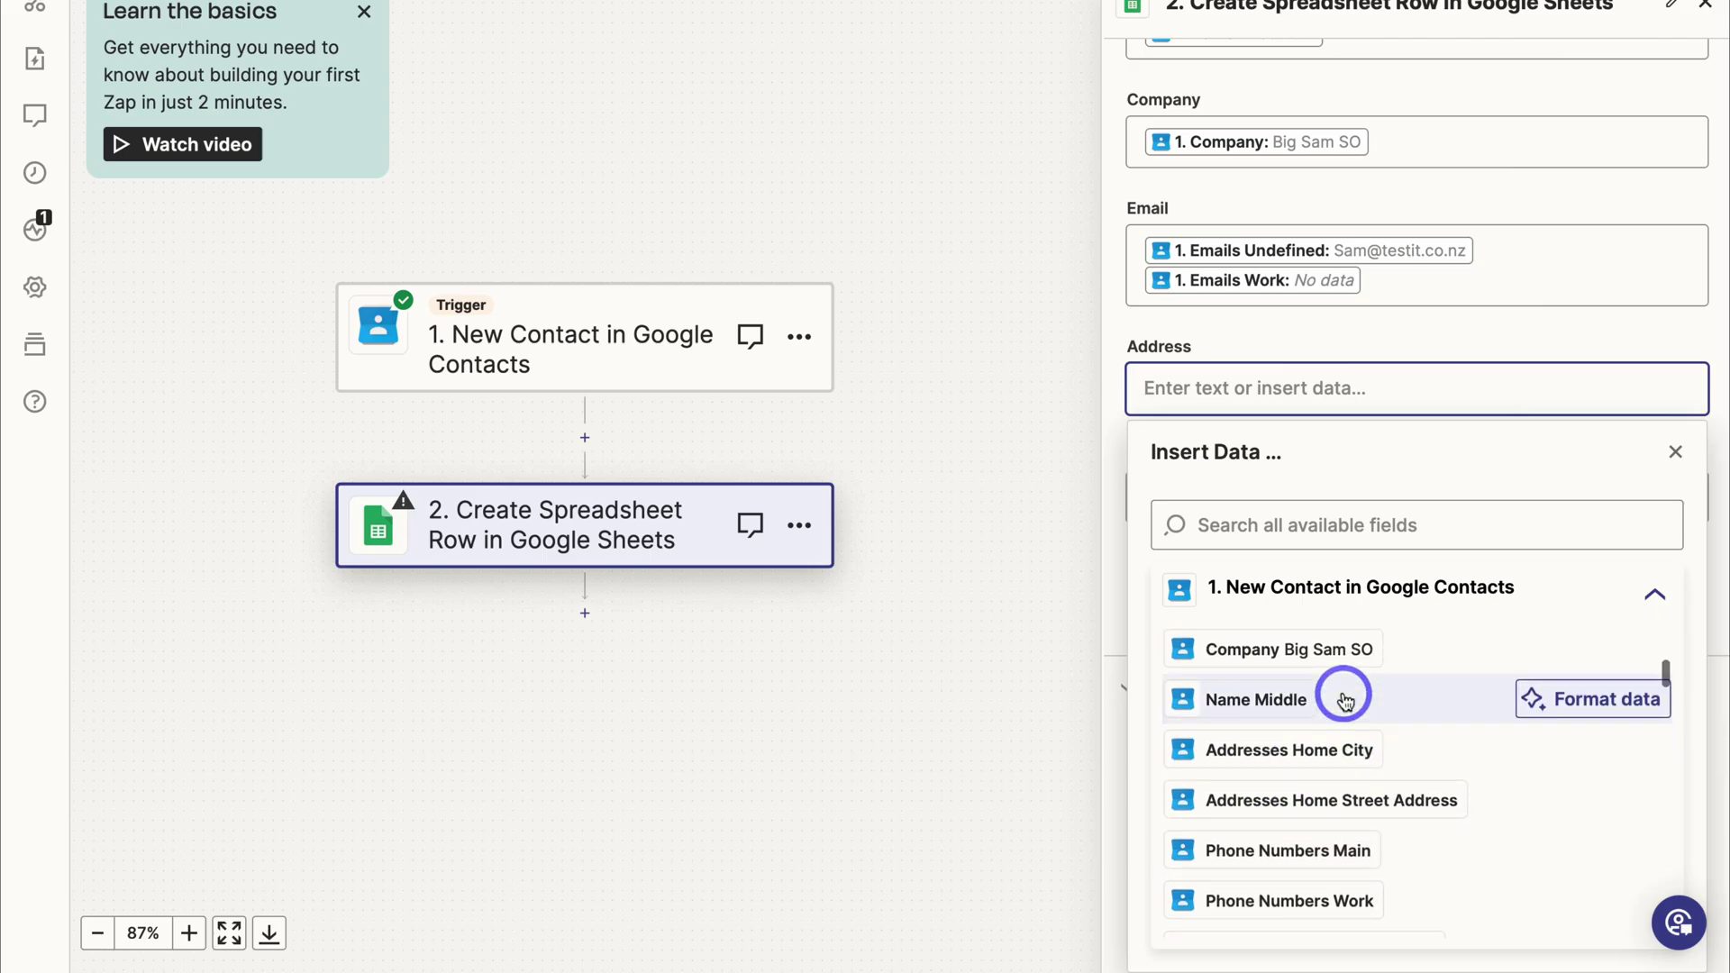
scroll(1236, 715, "down", 1)
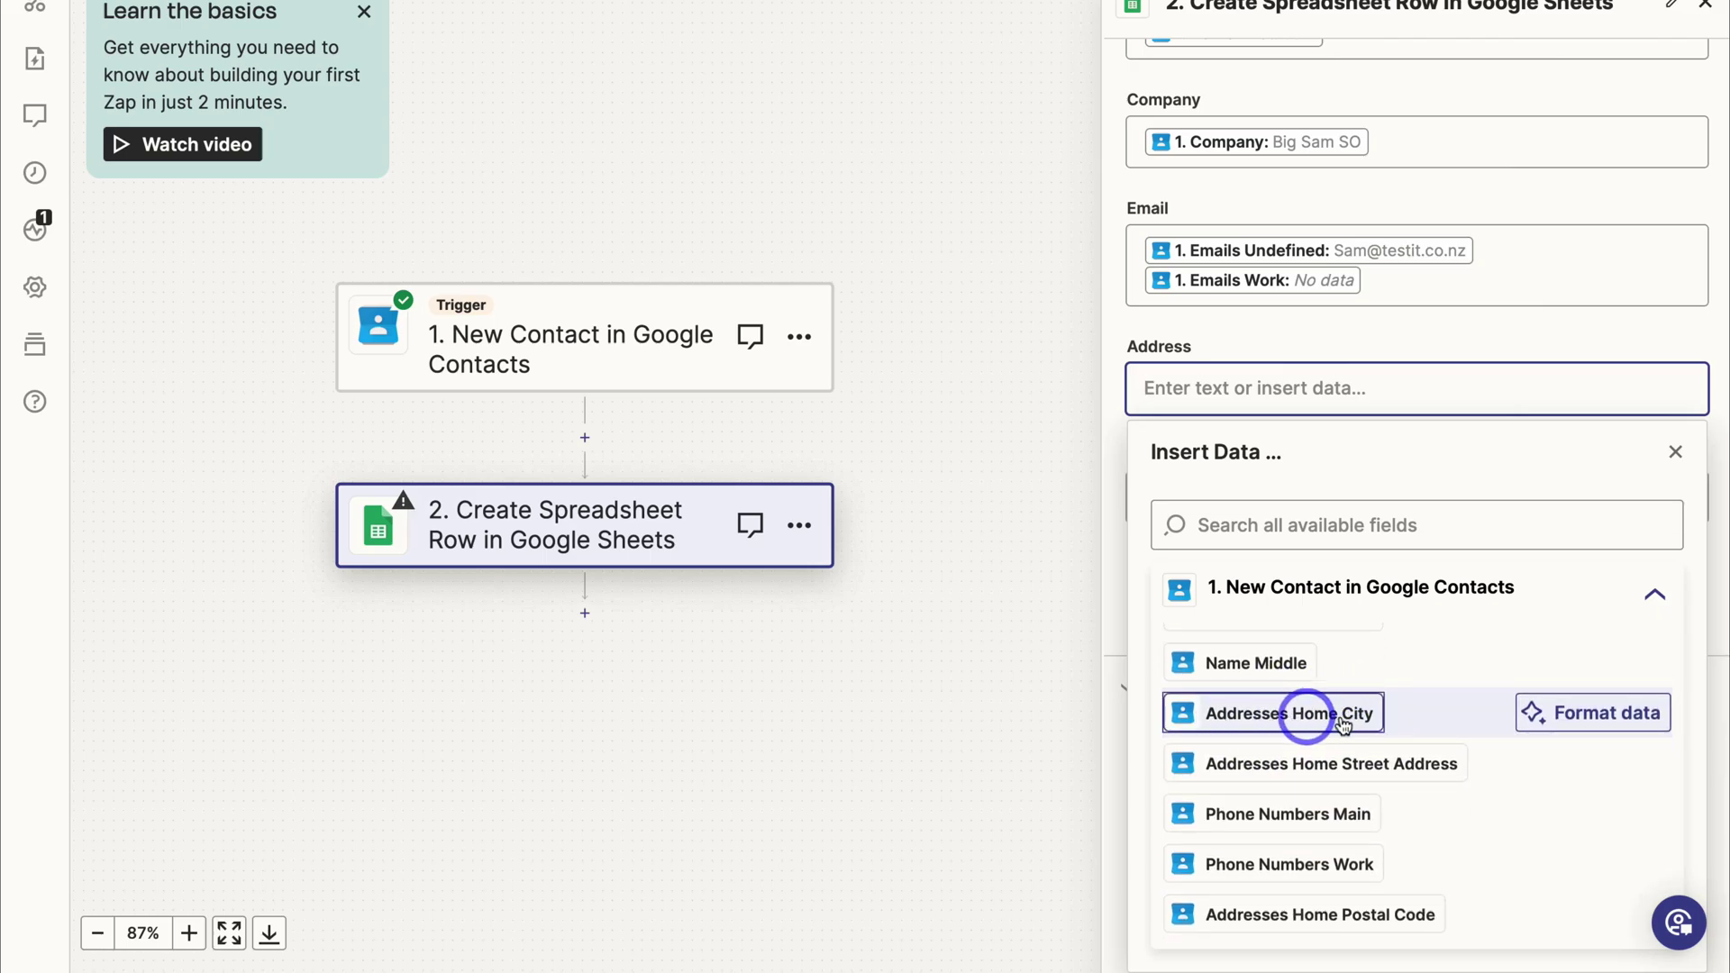
scroll(1343, 721, "down", 1)
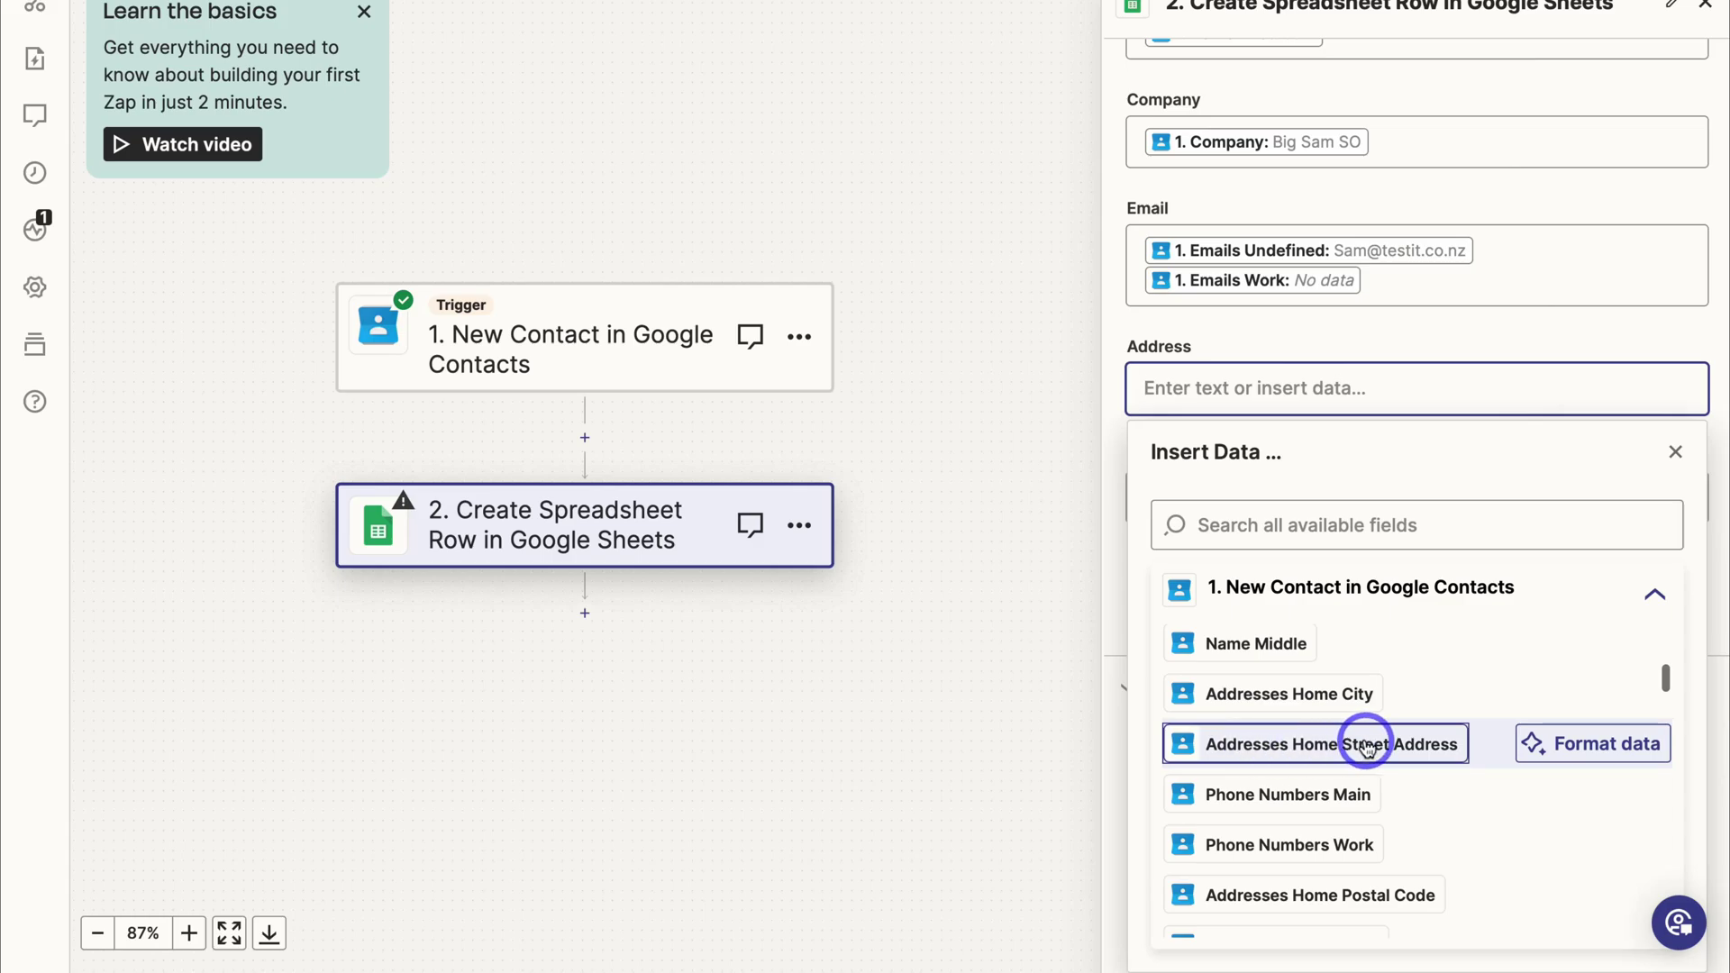
scroll(1356, 728, "down", 1)
scroll(1388, 757, "down", 2)
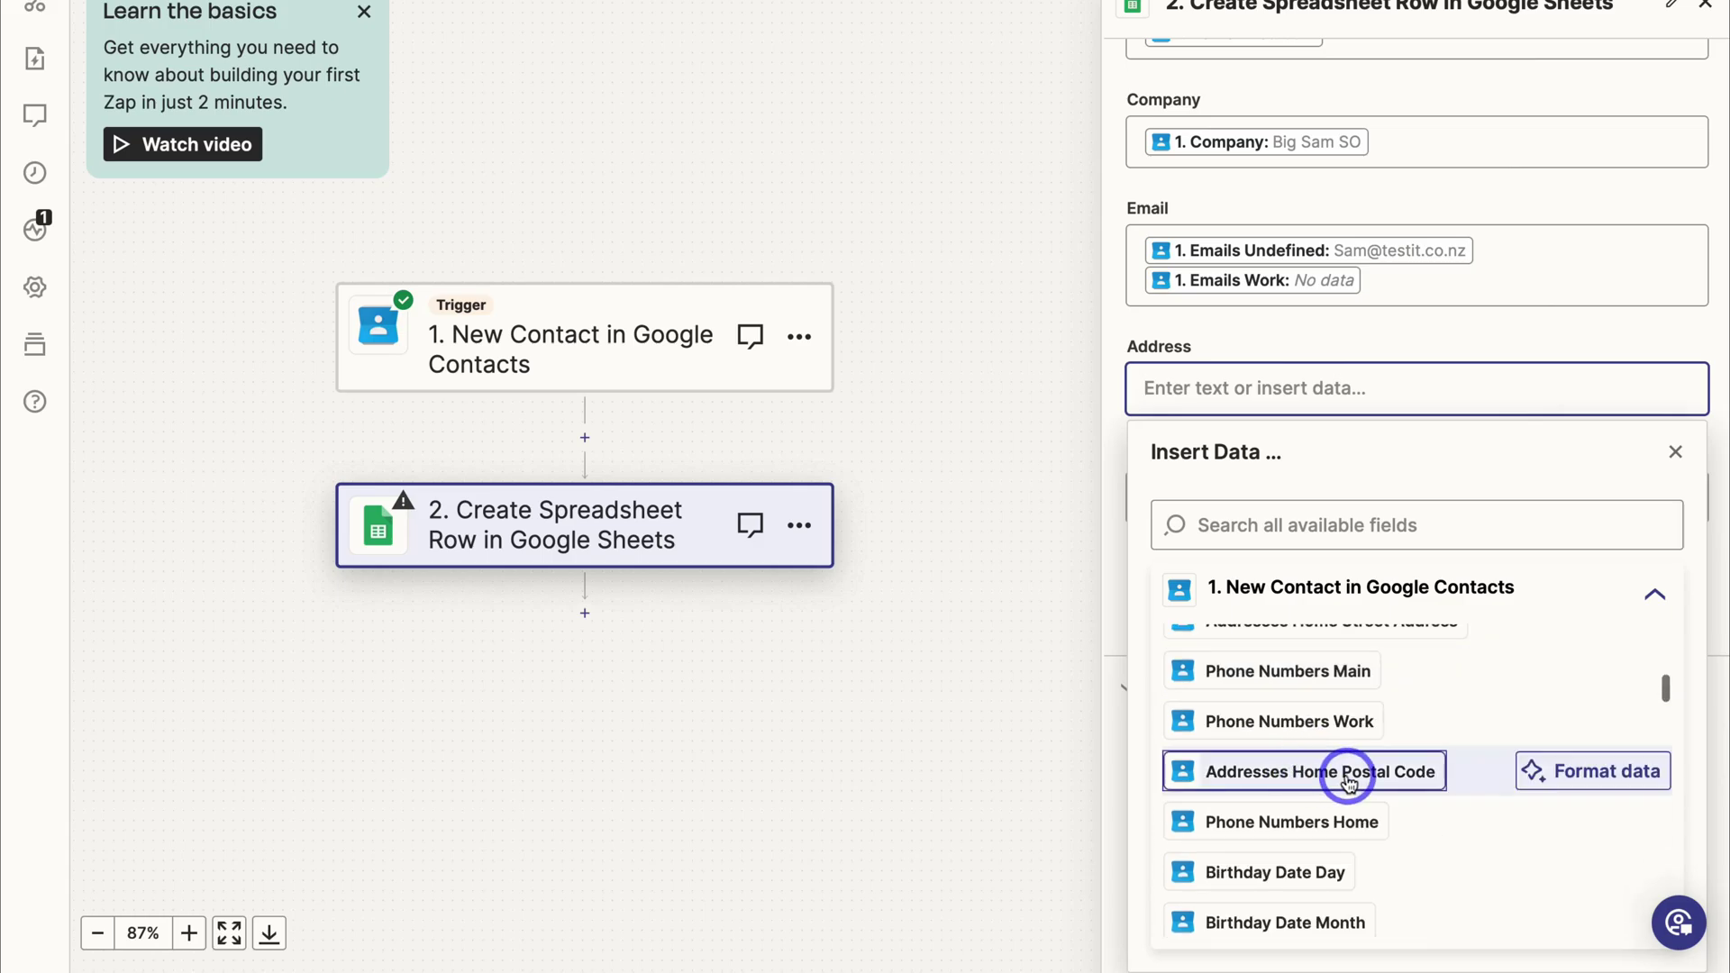
scroll(1349, 782, "down", 6)
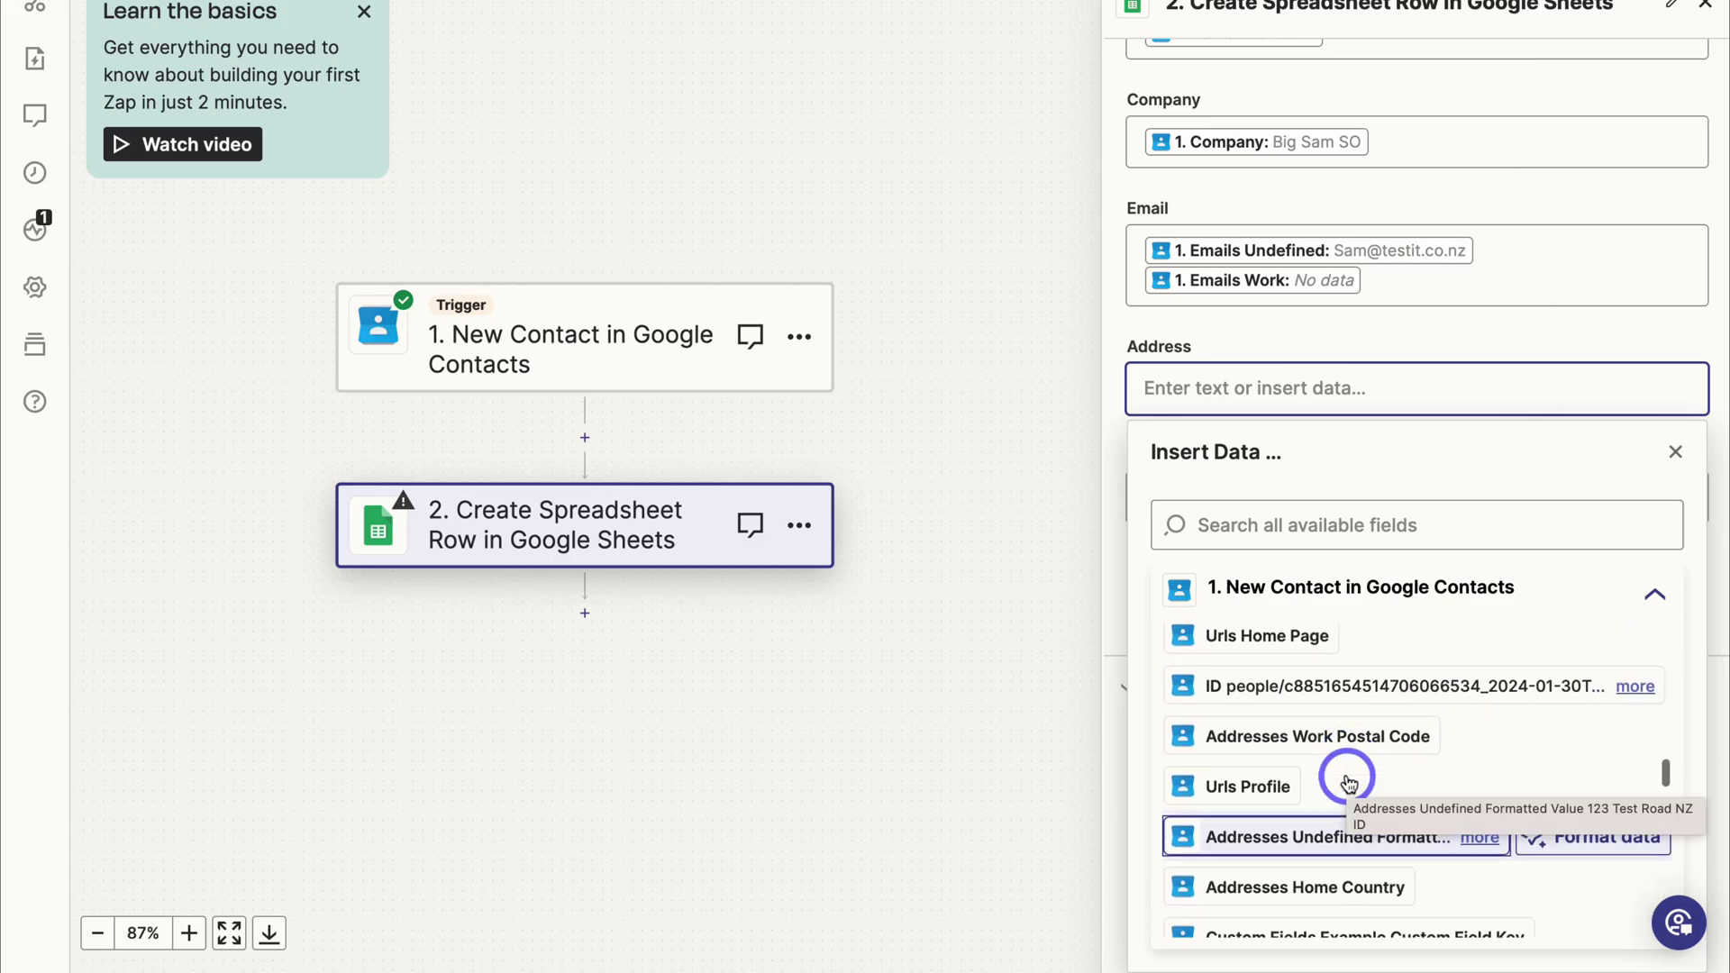
scroll(1351, 849, "down", 1)
left_click(1316, 820)
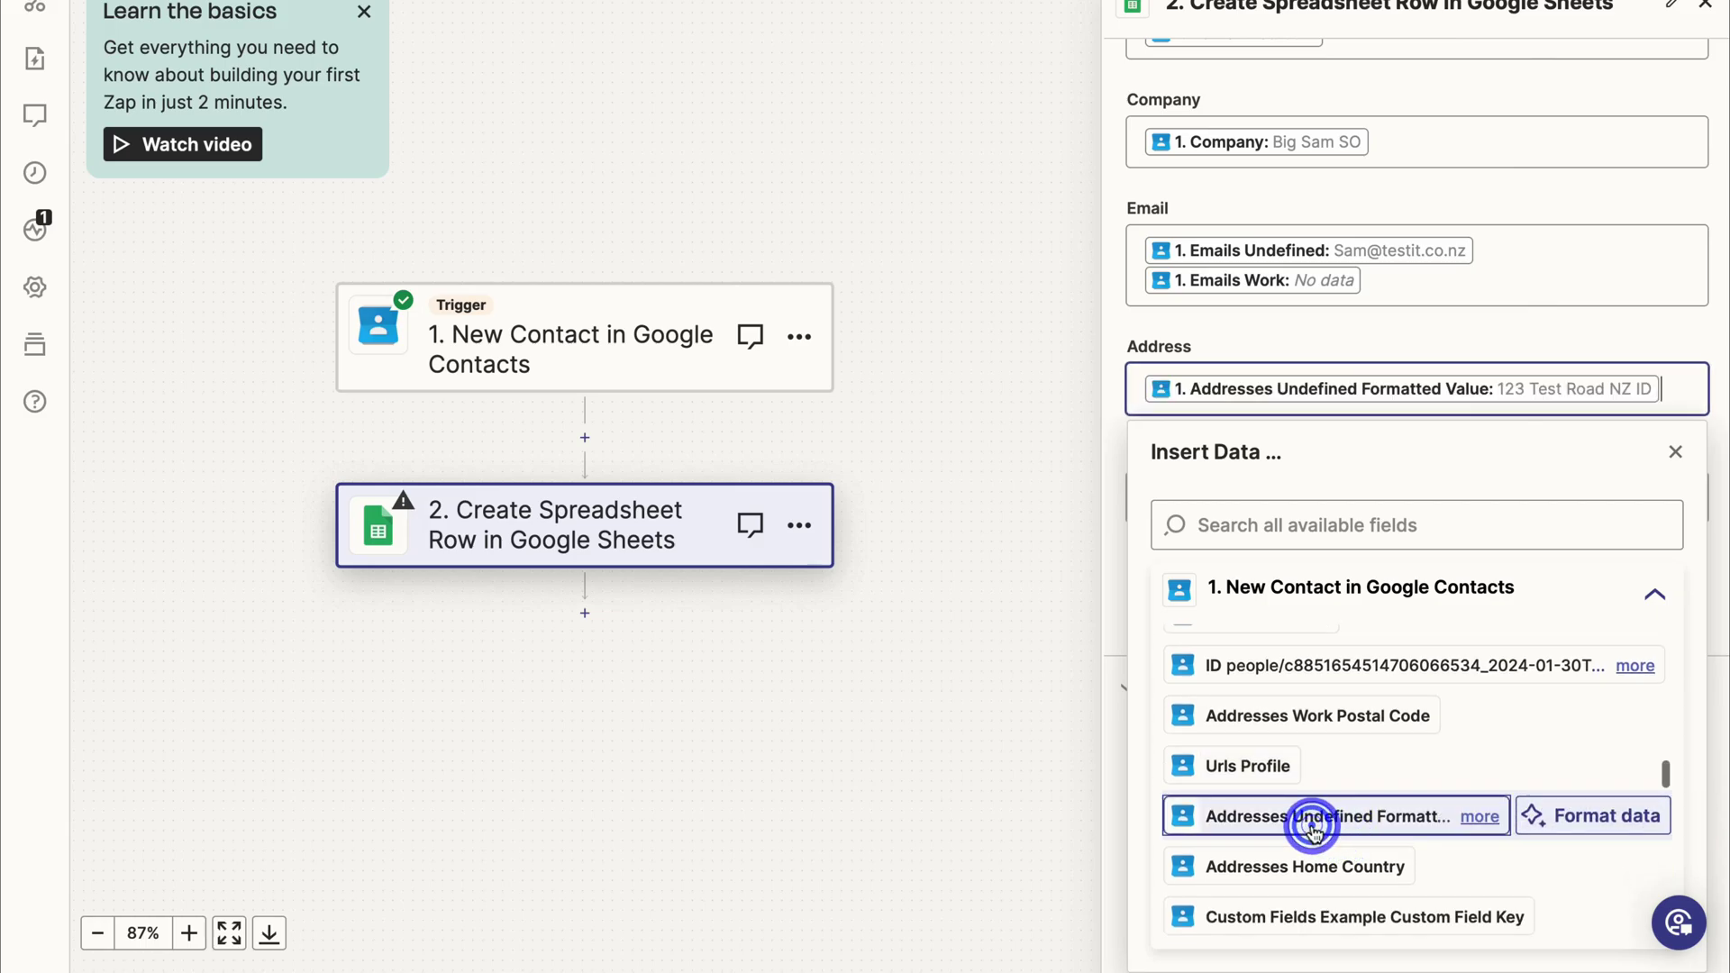
scroll(1337, 793, "up", 7)
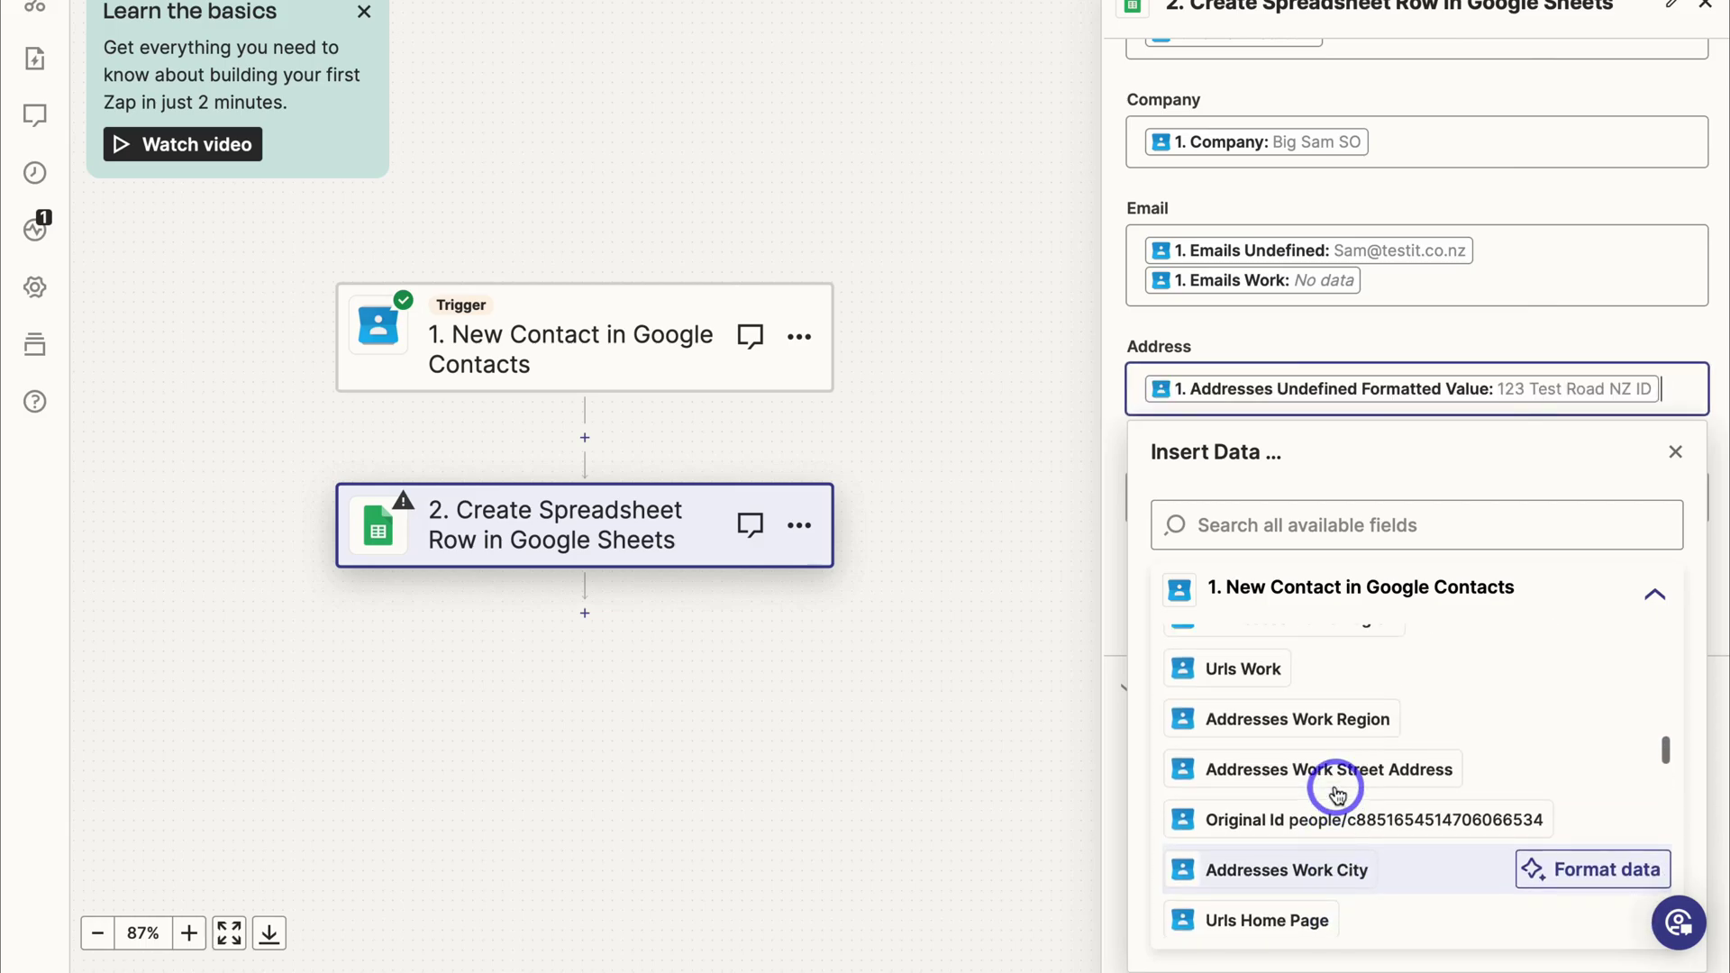
scroll(1336, 793, "up", 10)
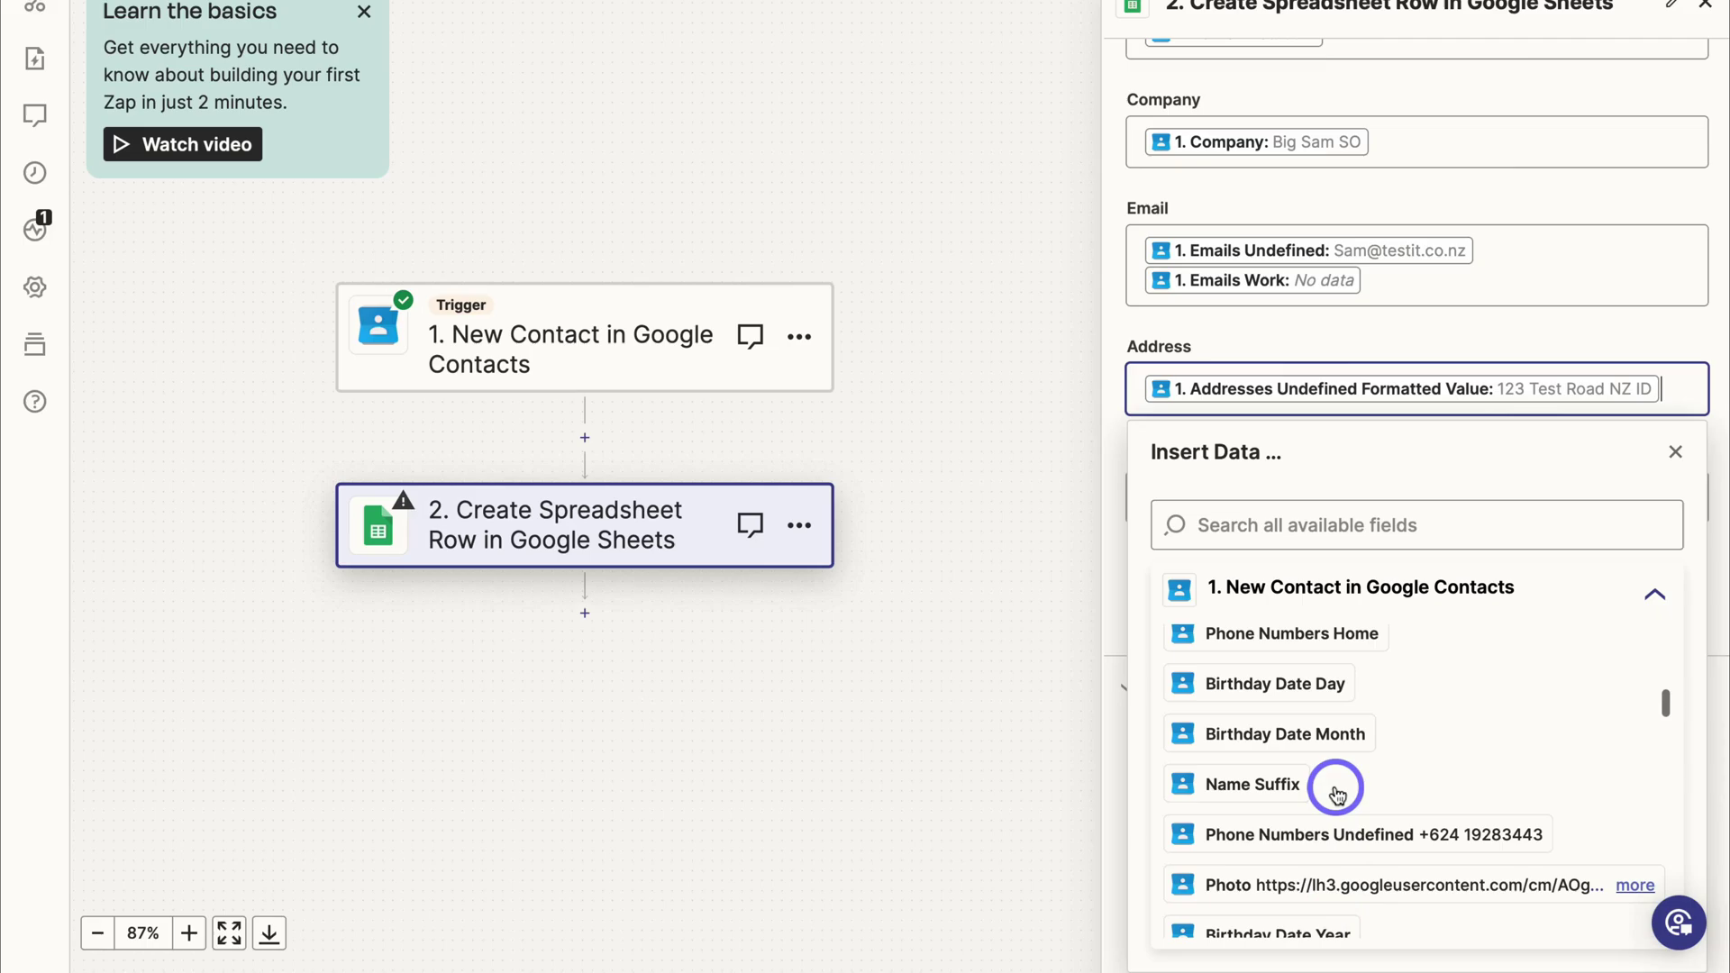
scroll(1336, 793, "up", 1)
scroll(1348, 755, "up", 3)
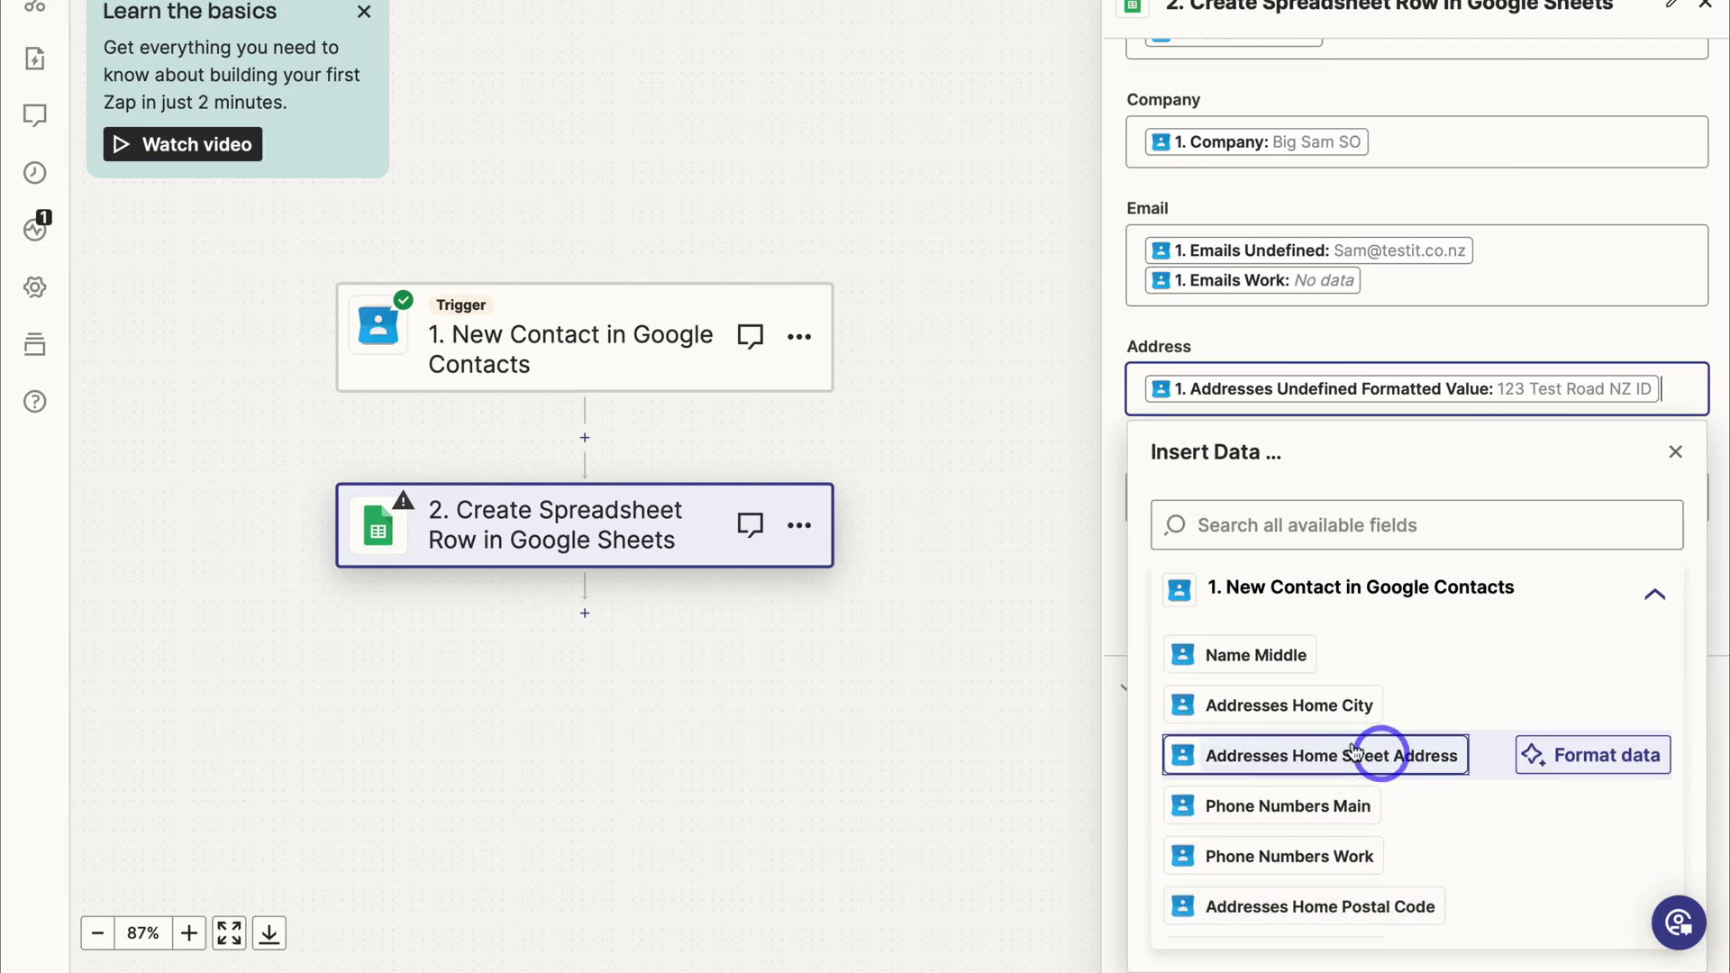
scroll(1255, 712, "down", 2)
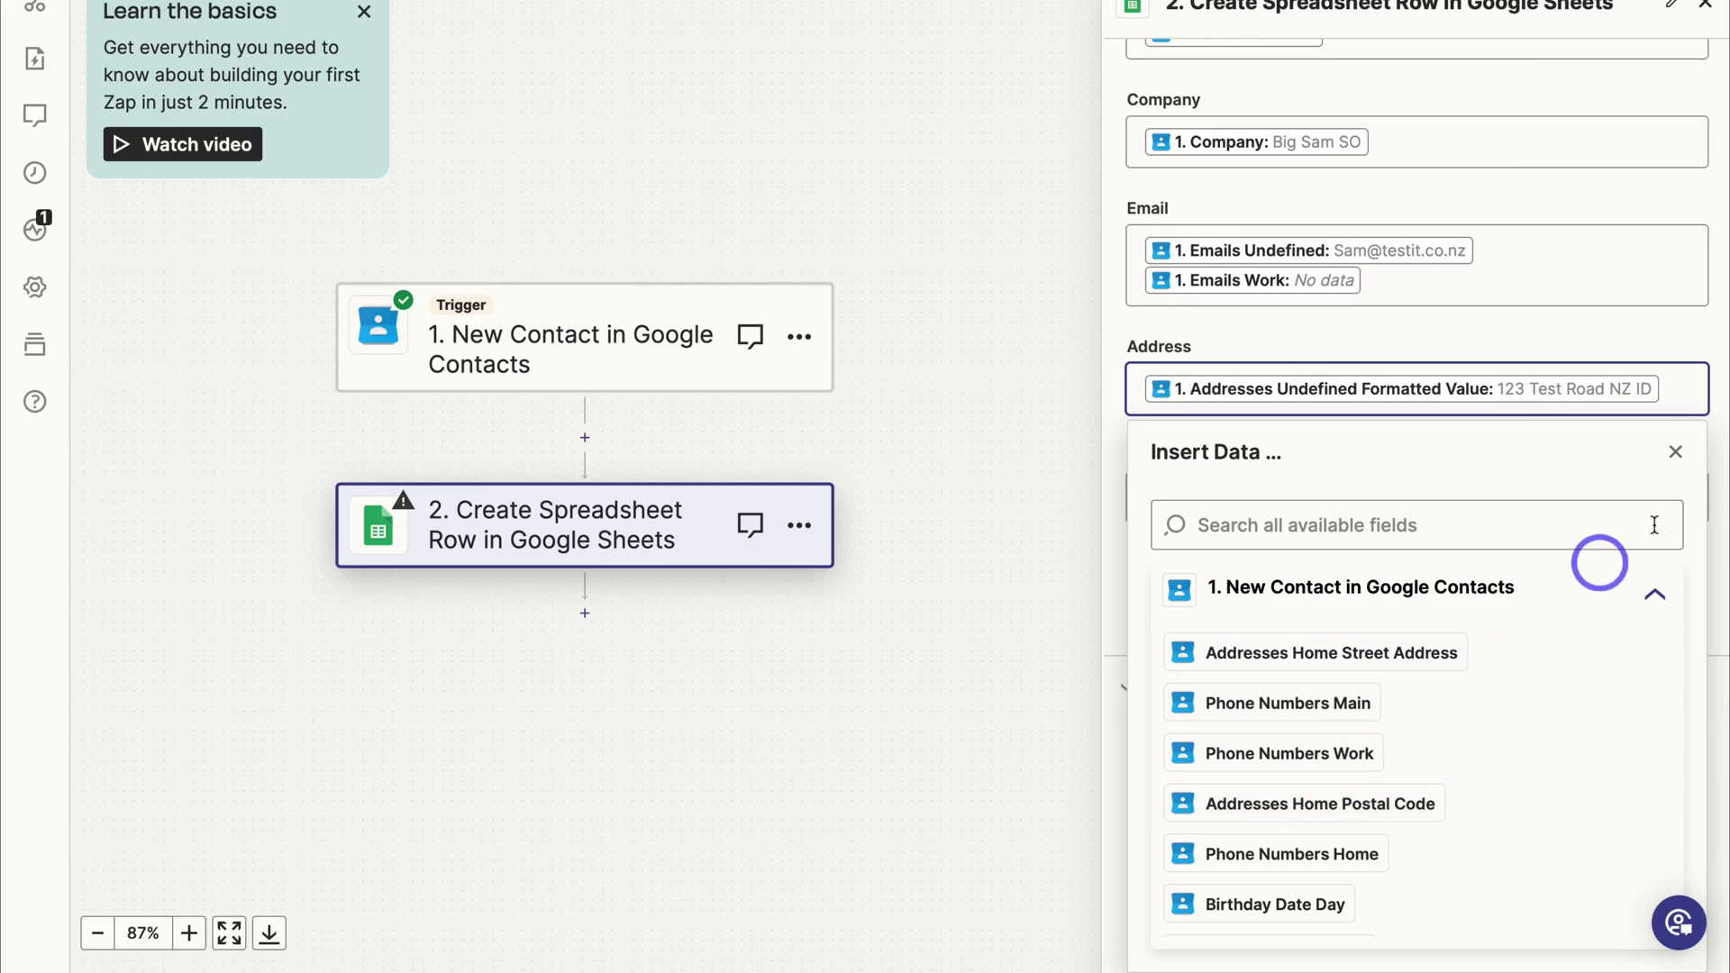
- Map Phone Numbers Work and Phone Numbers Undefined into the Sheets row step's Phone field
left_click(1676, 452)
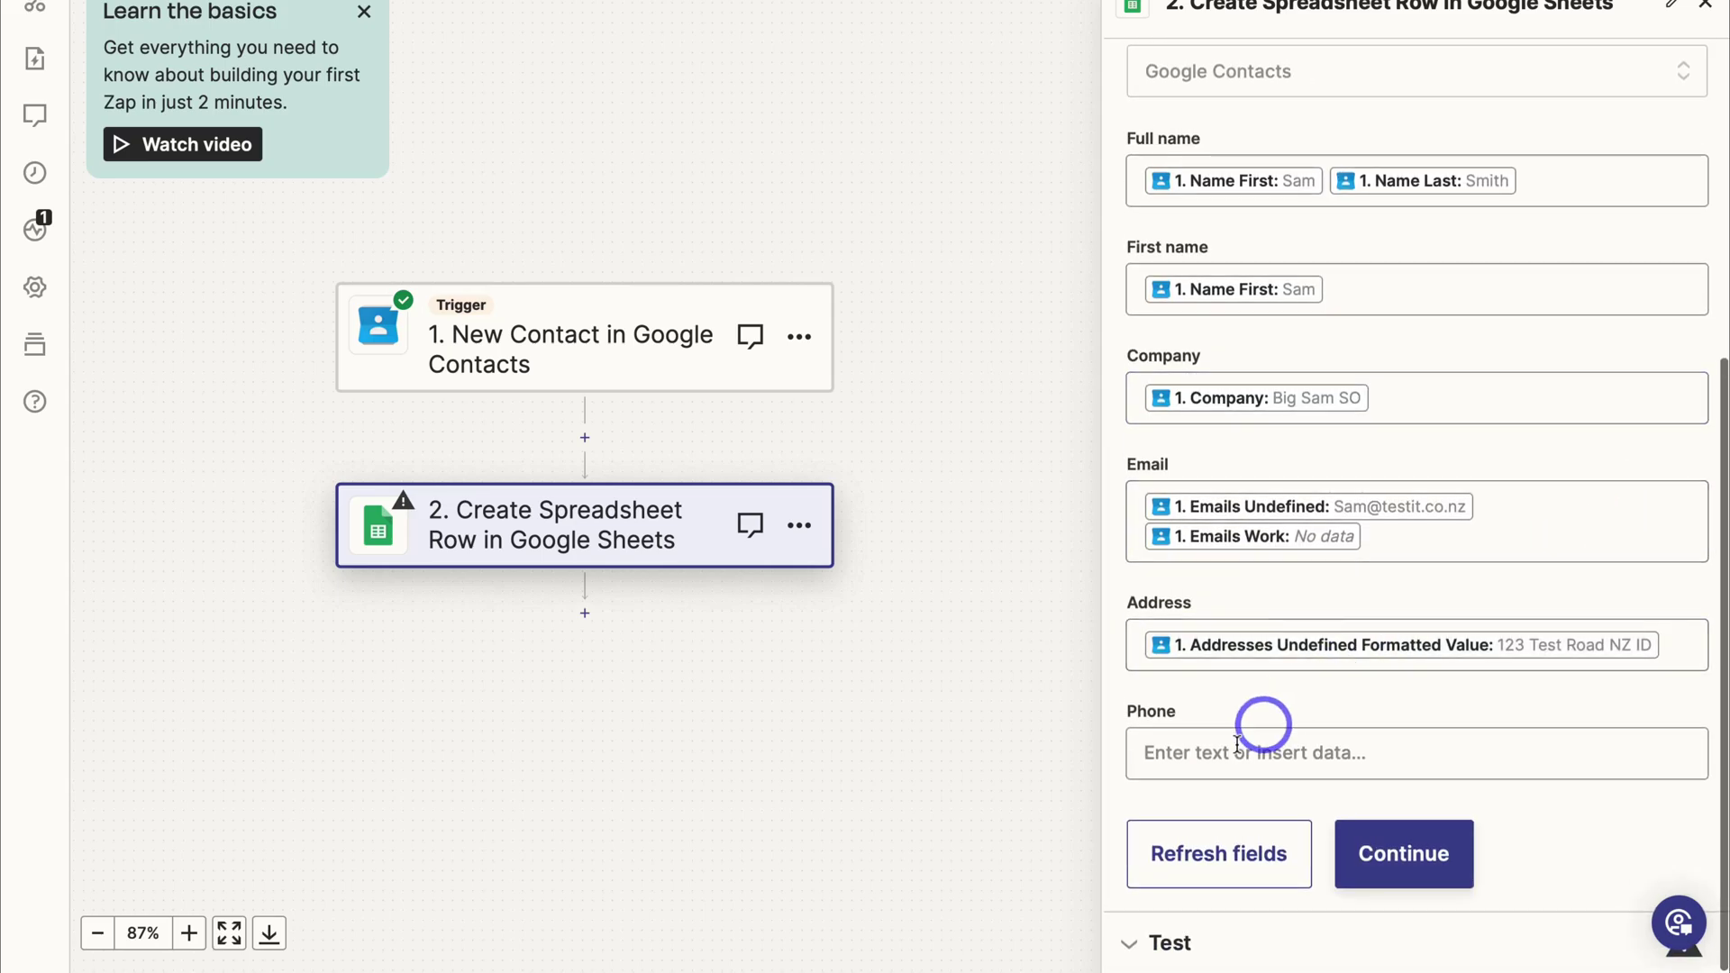
left_click(1230, 752)
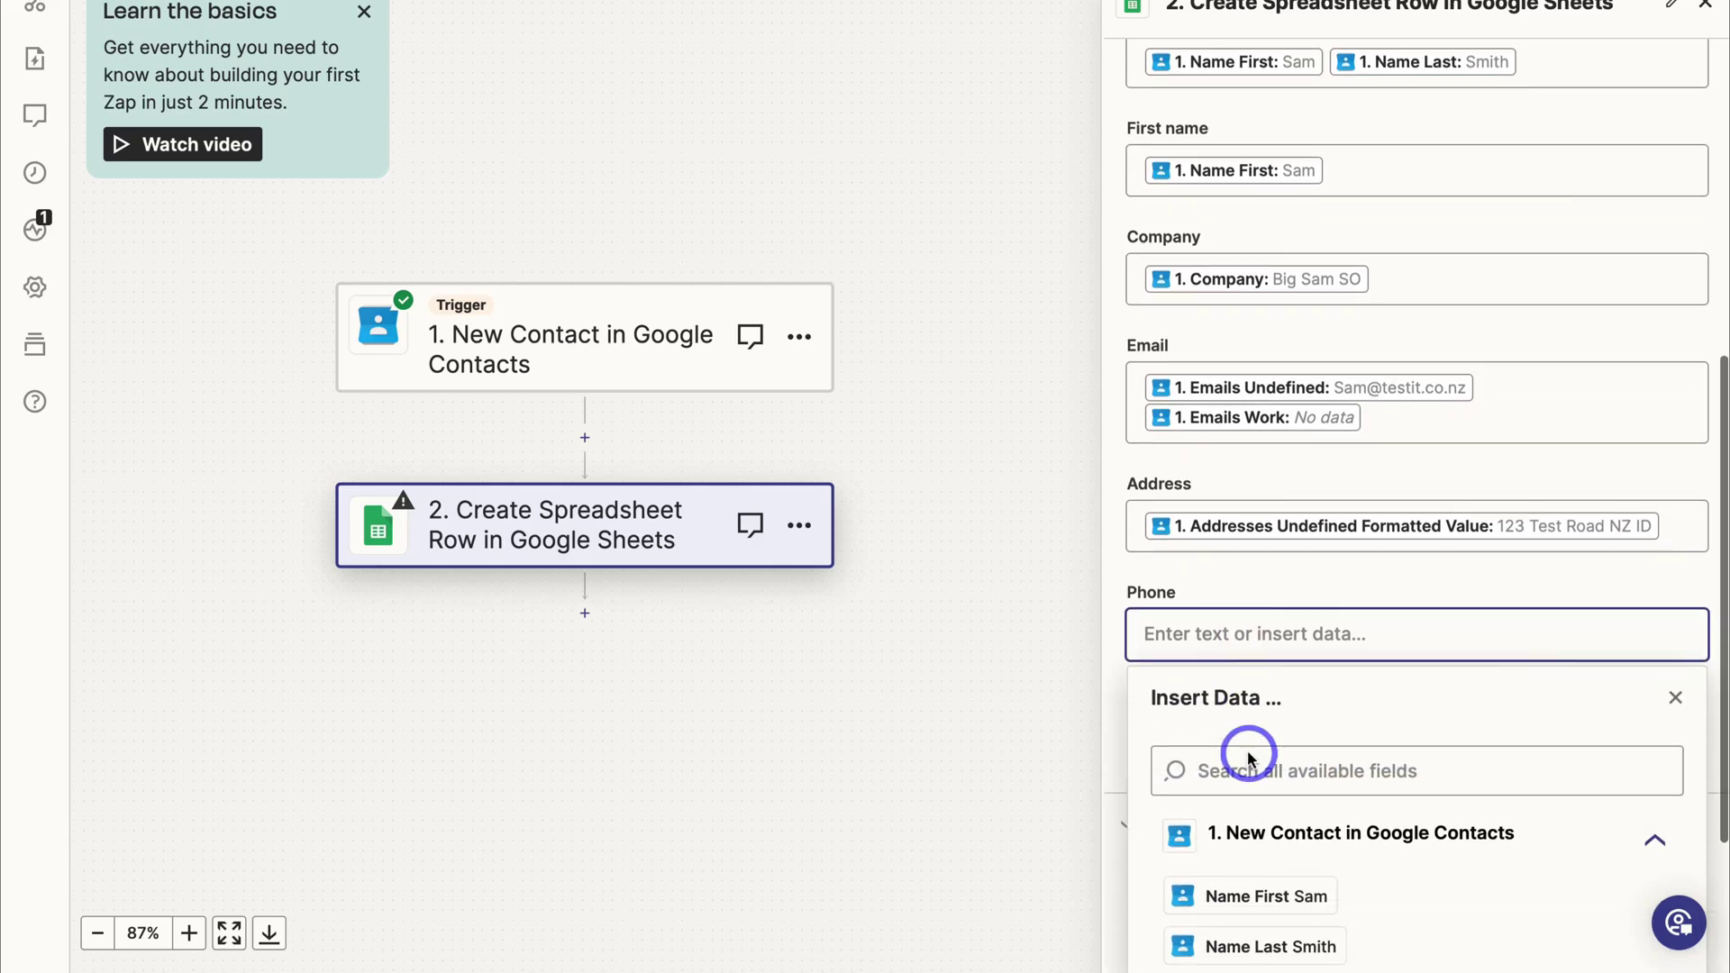
scroll(1322, 762, "down", 5)
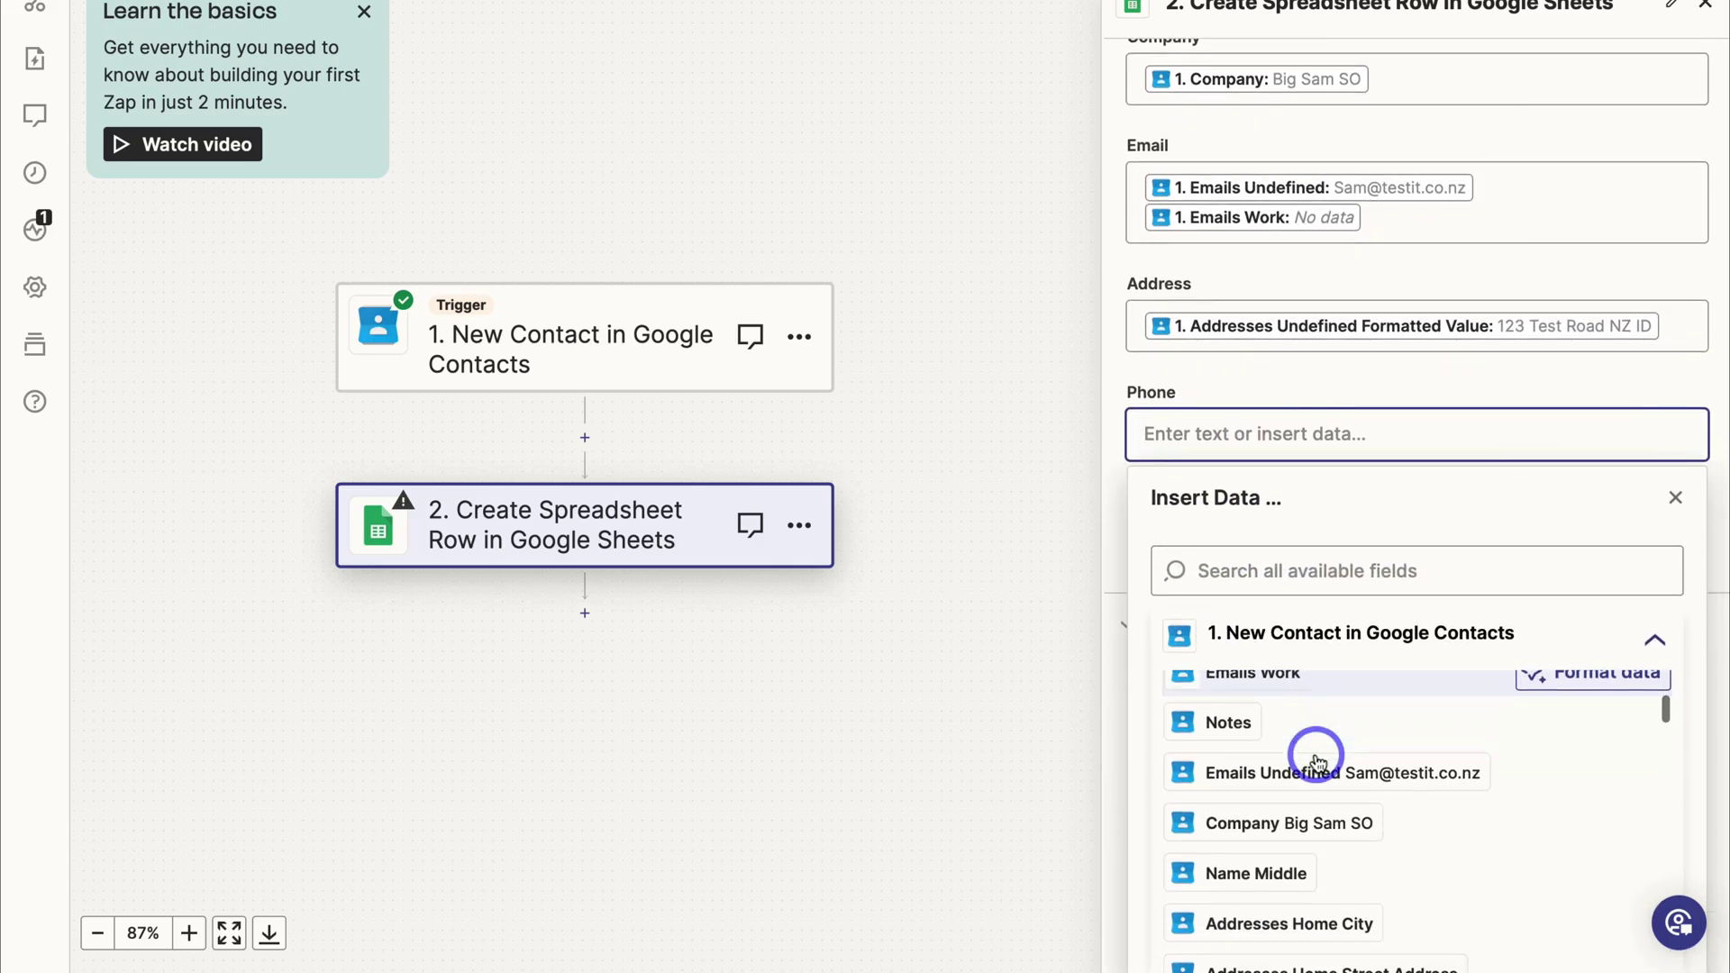
scroll(1316, 762, "down", 1)
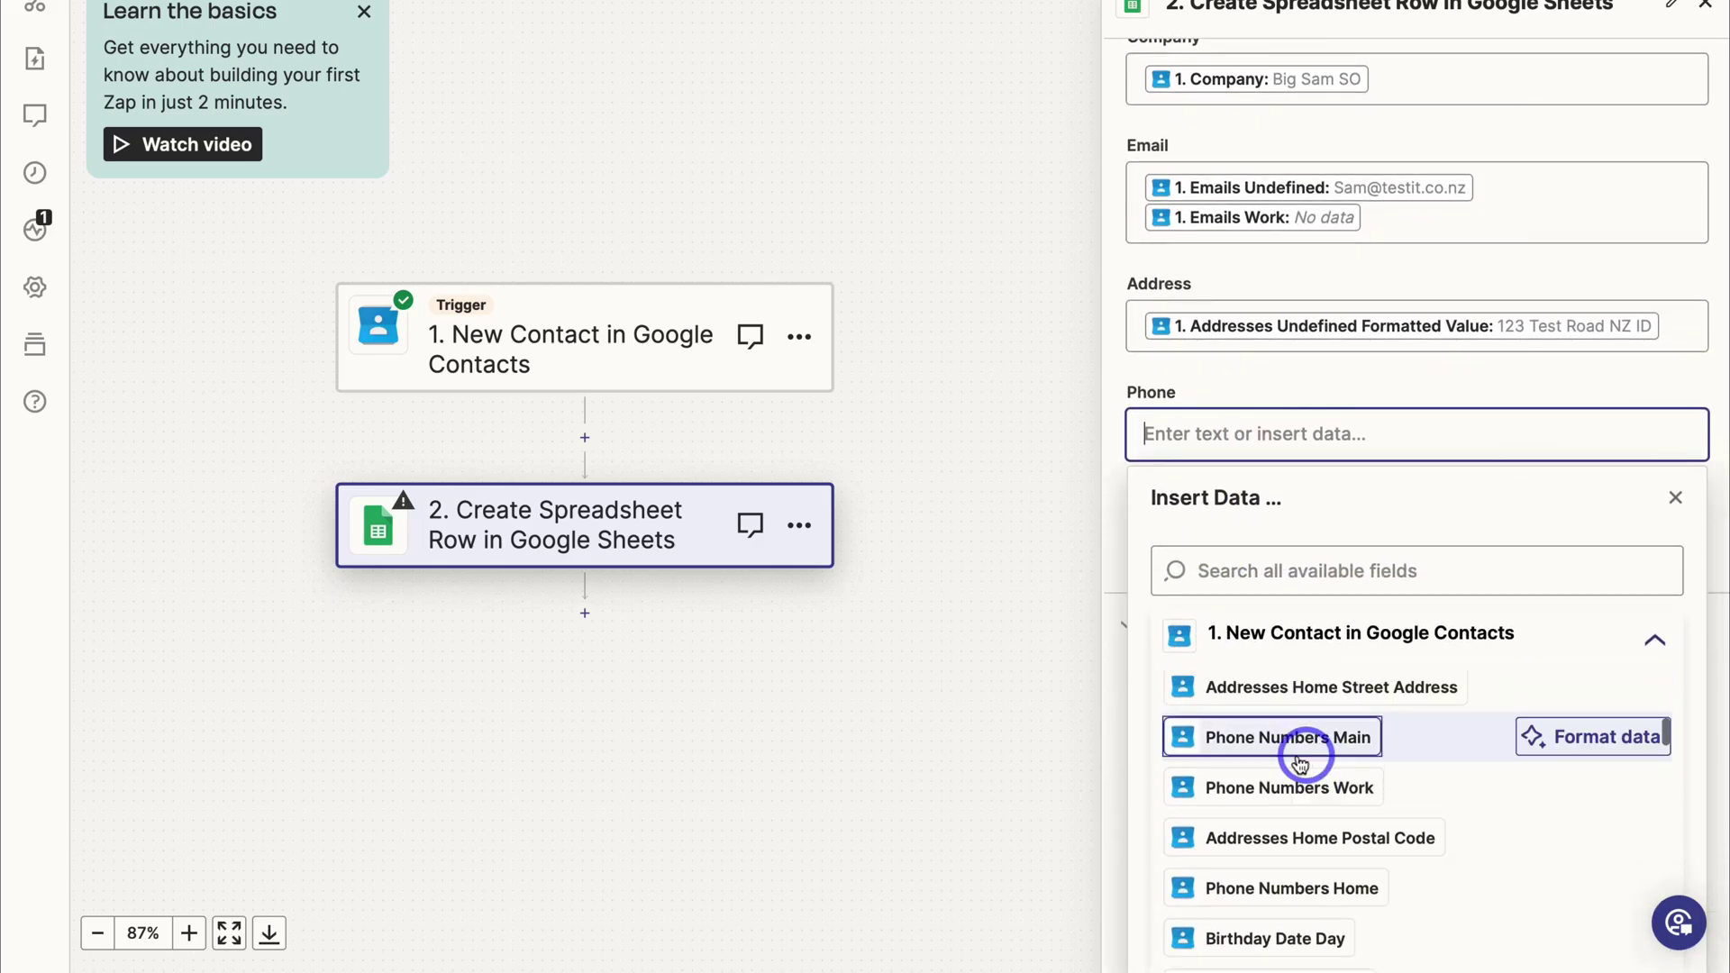
left_click(1265, 790)
scroll(1262, 798, "down", 3)
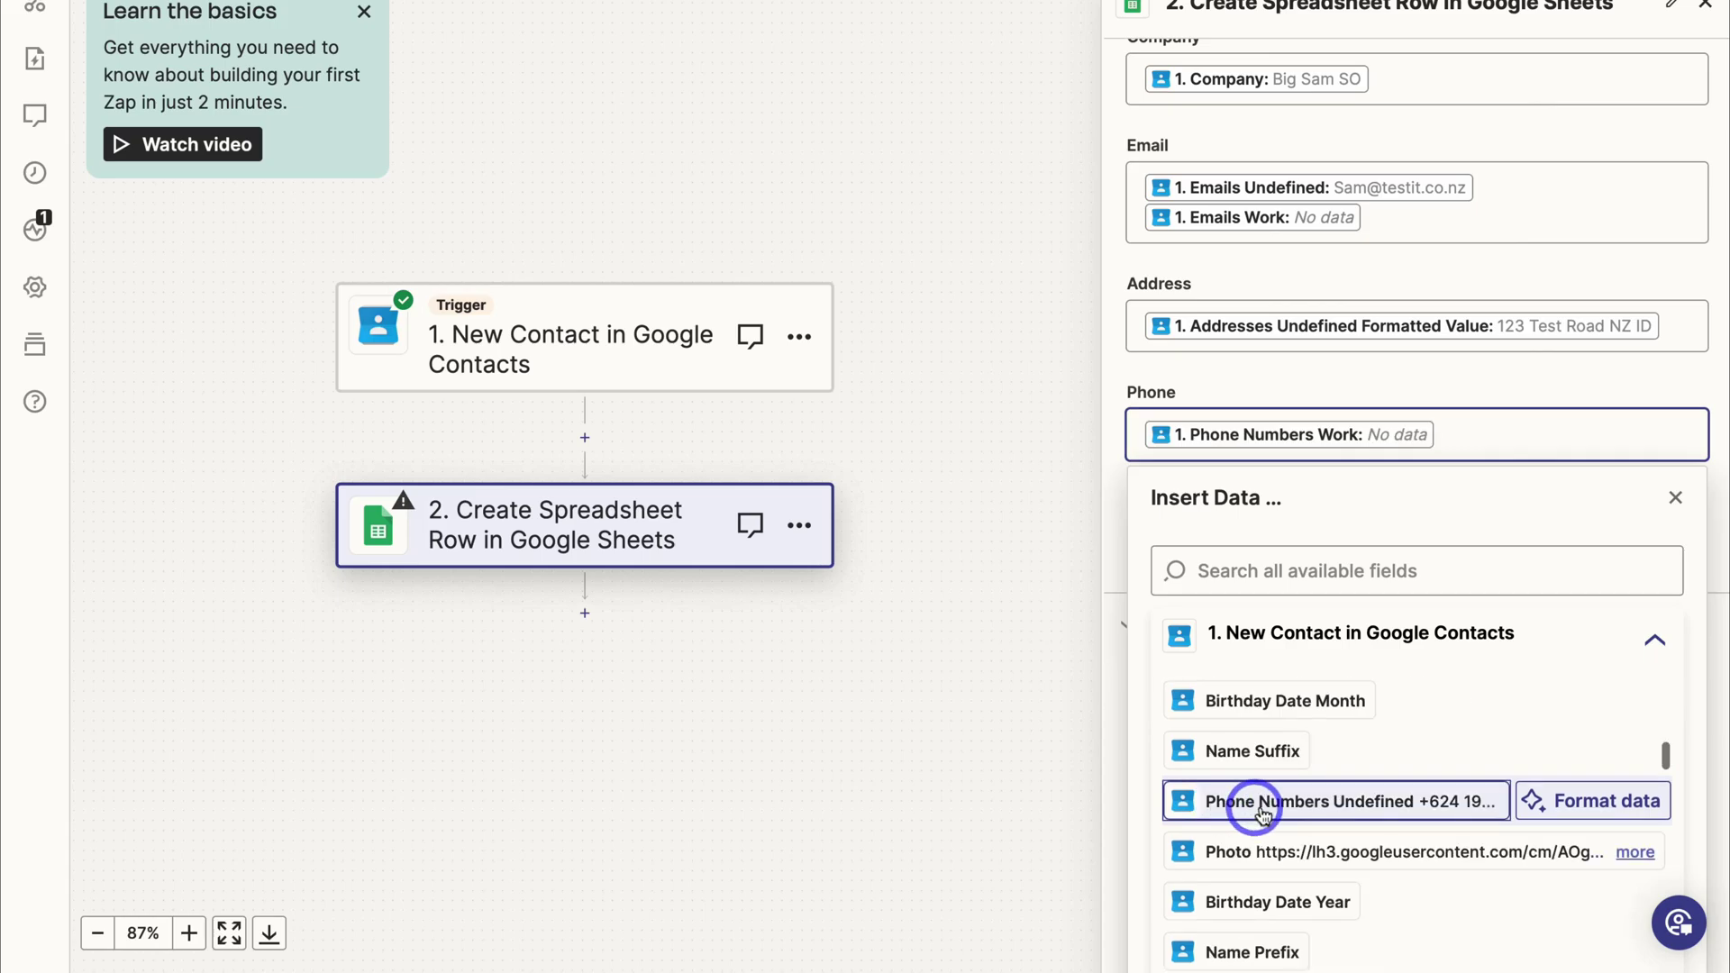
left_click(1337, 806)
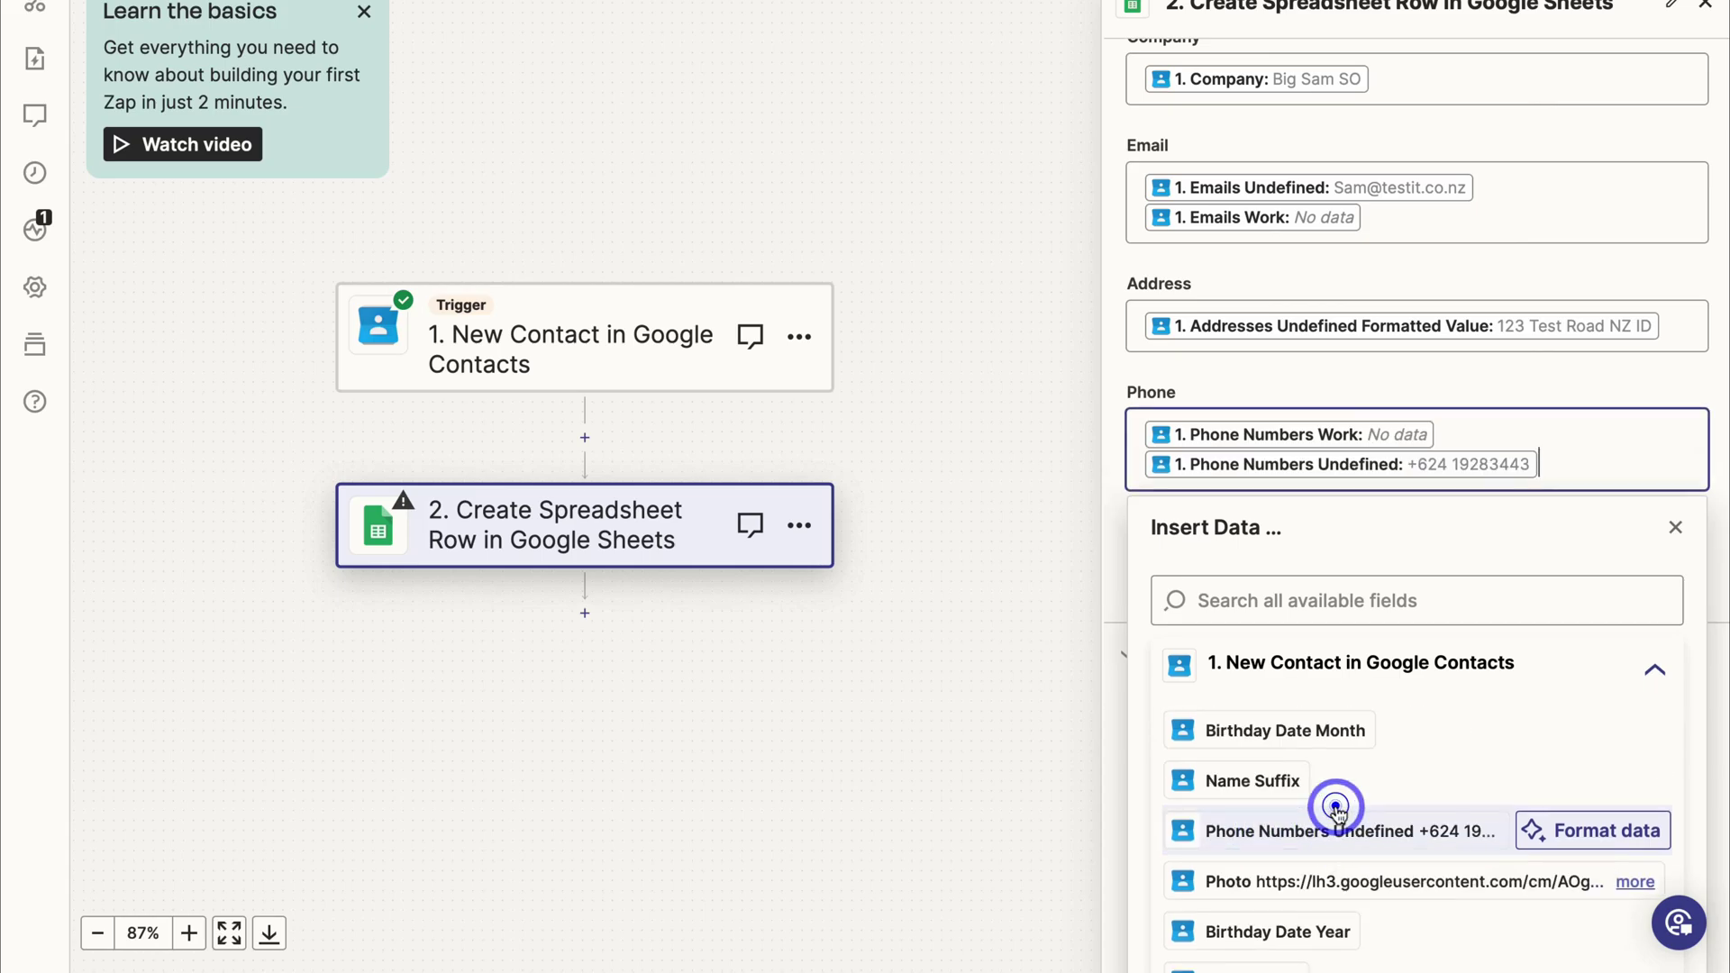
left_click(1120, 560)
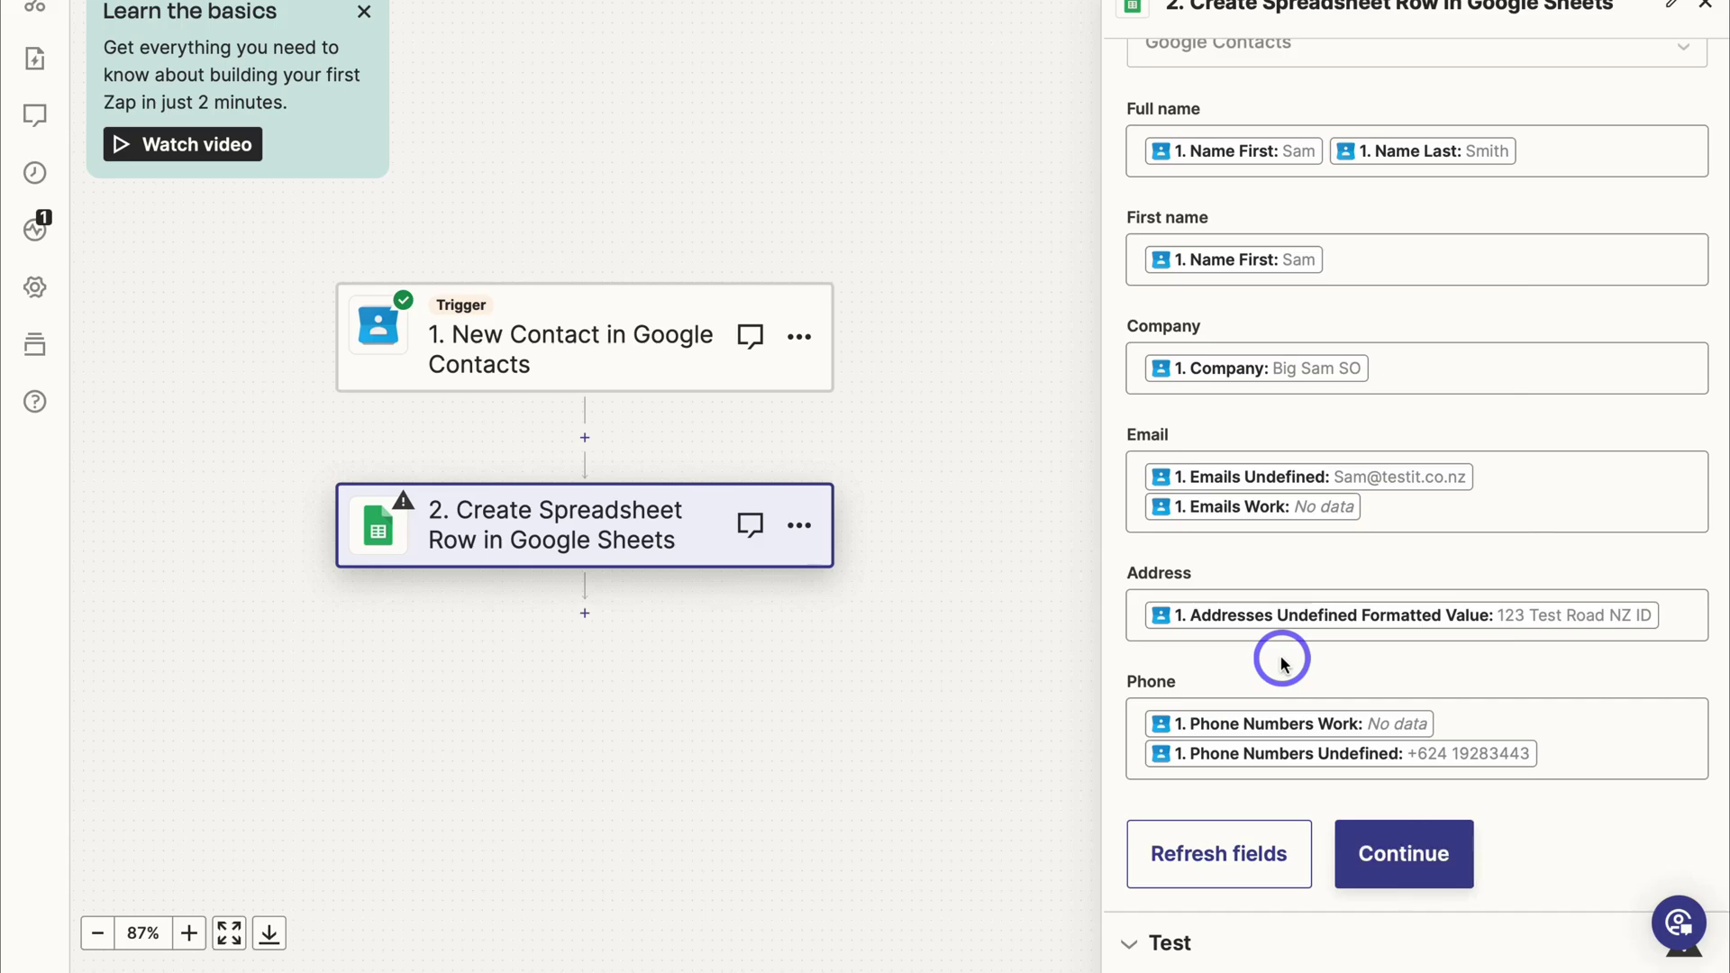
scroll(1261, 712, "up", 2)
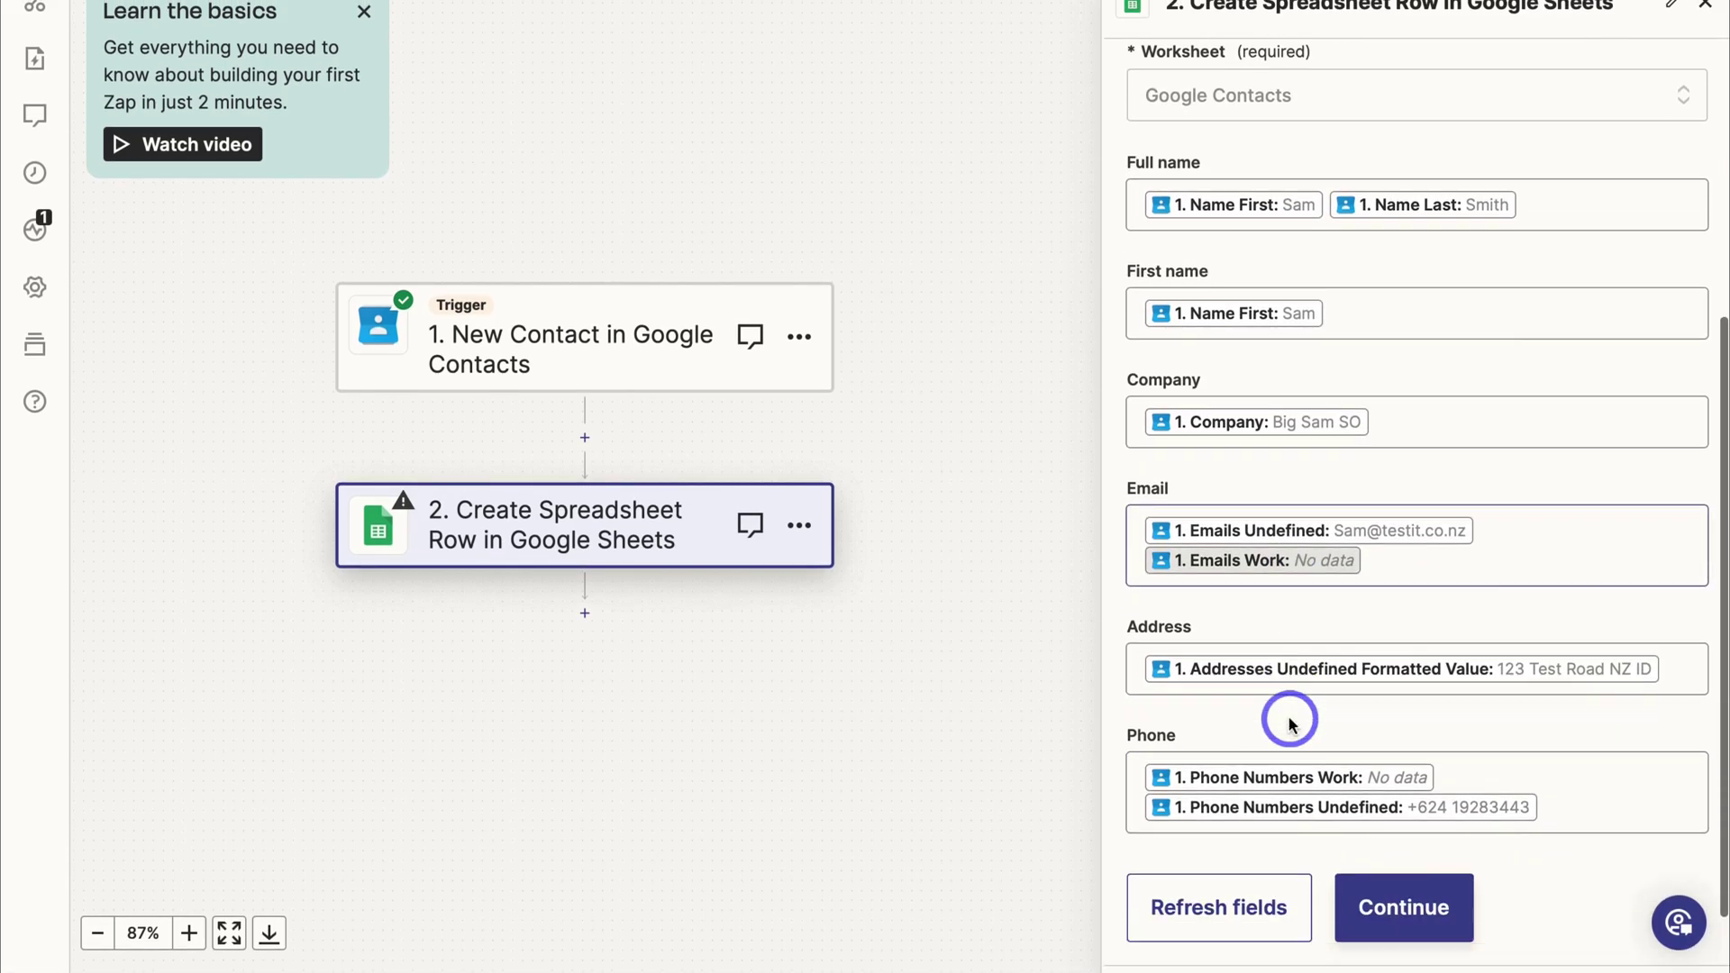
scroll(1289, 724, "down", 2)
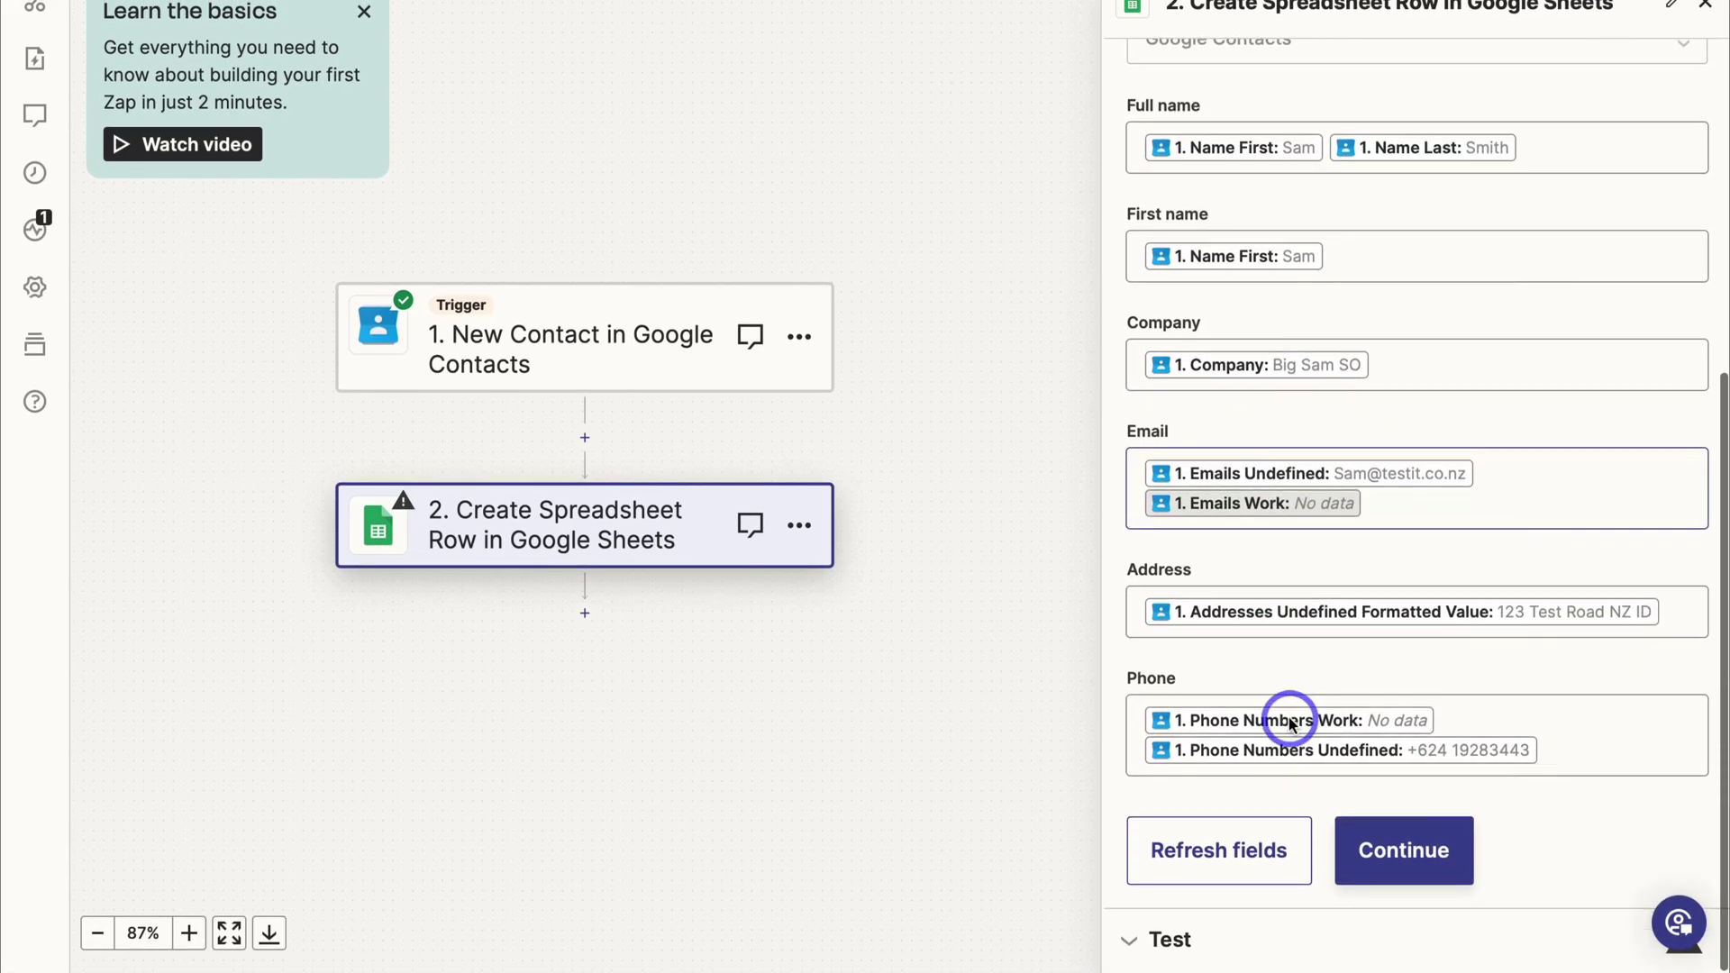
- Test the Sheets row step, publish the Zap as v1, and view the new row in Sheetify CRM
left_click(1421, 860)
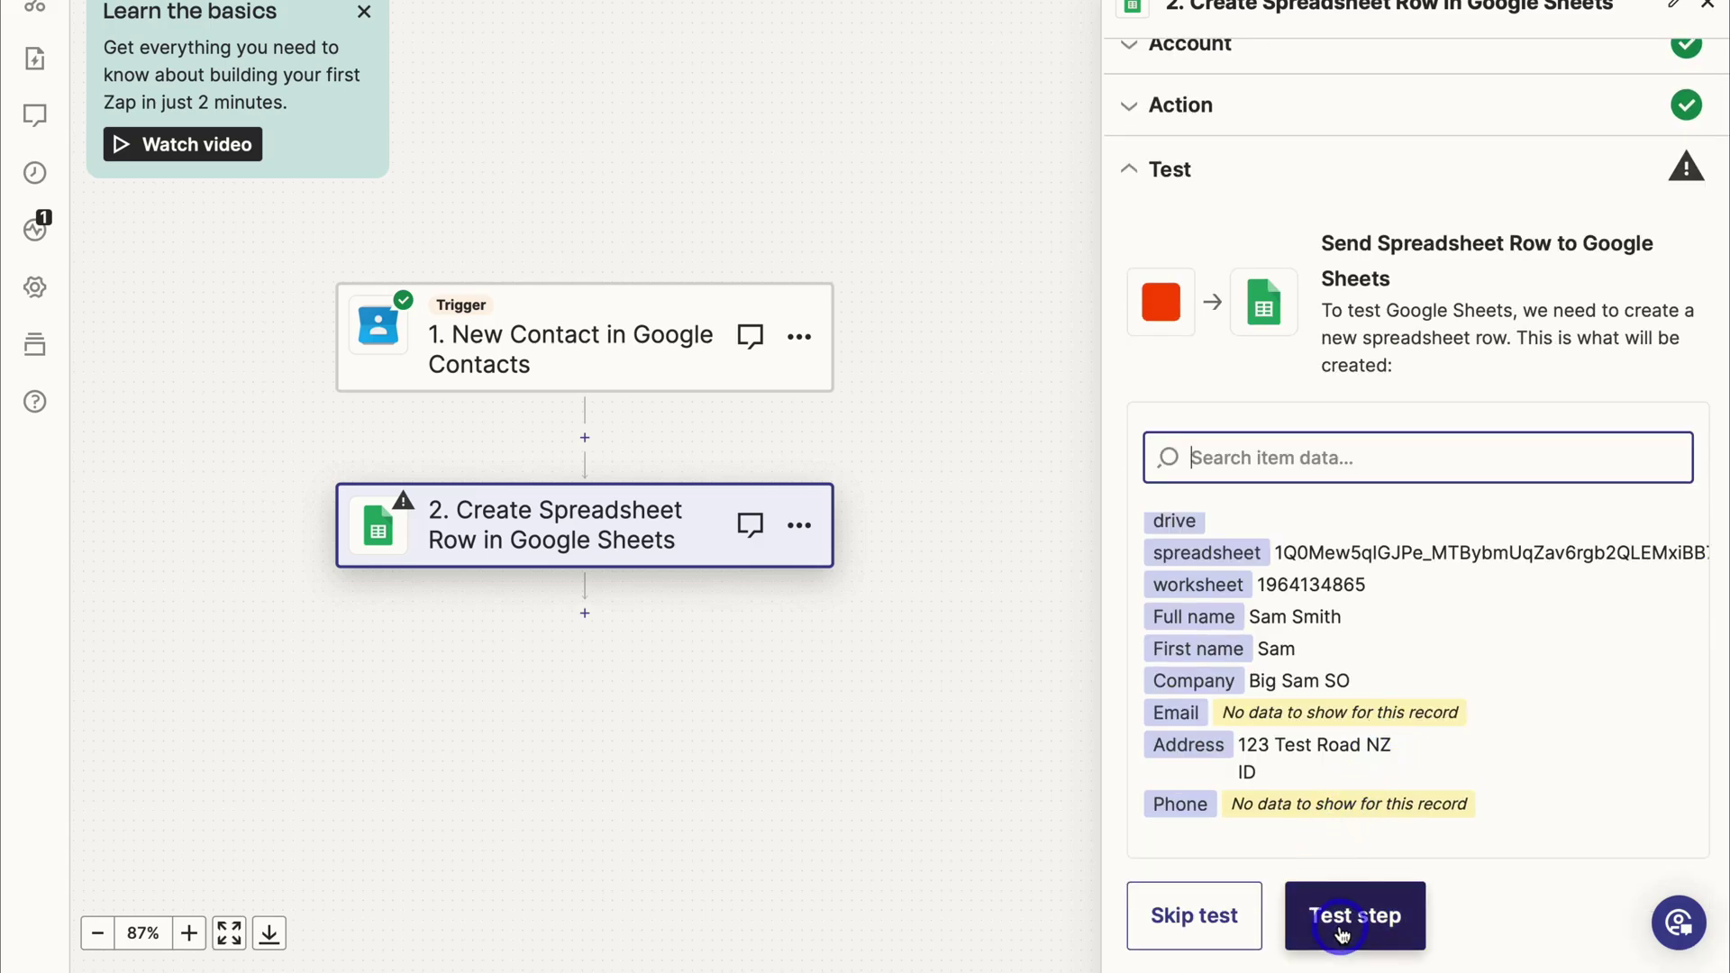
left_click(1349, 933)
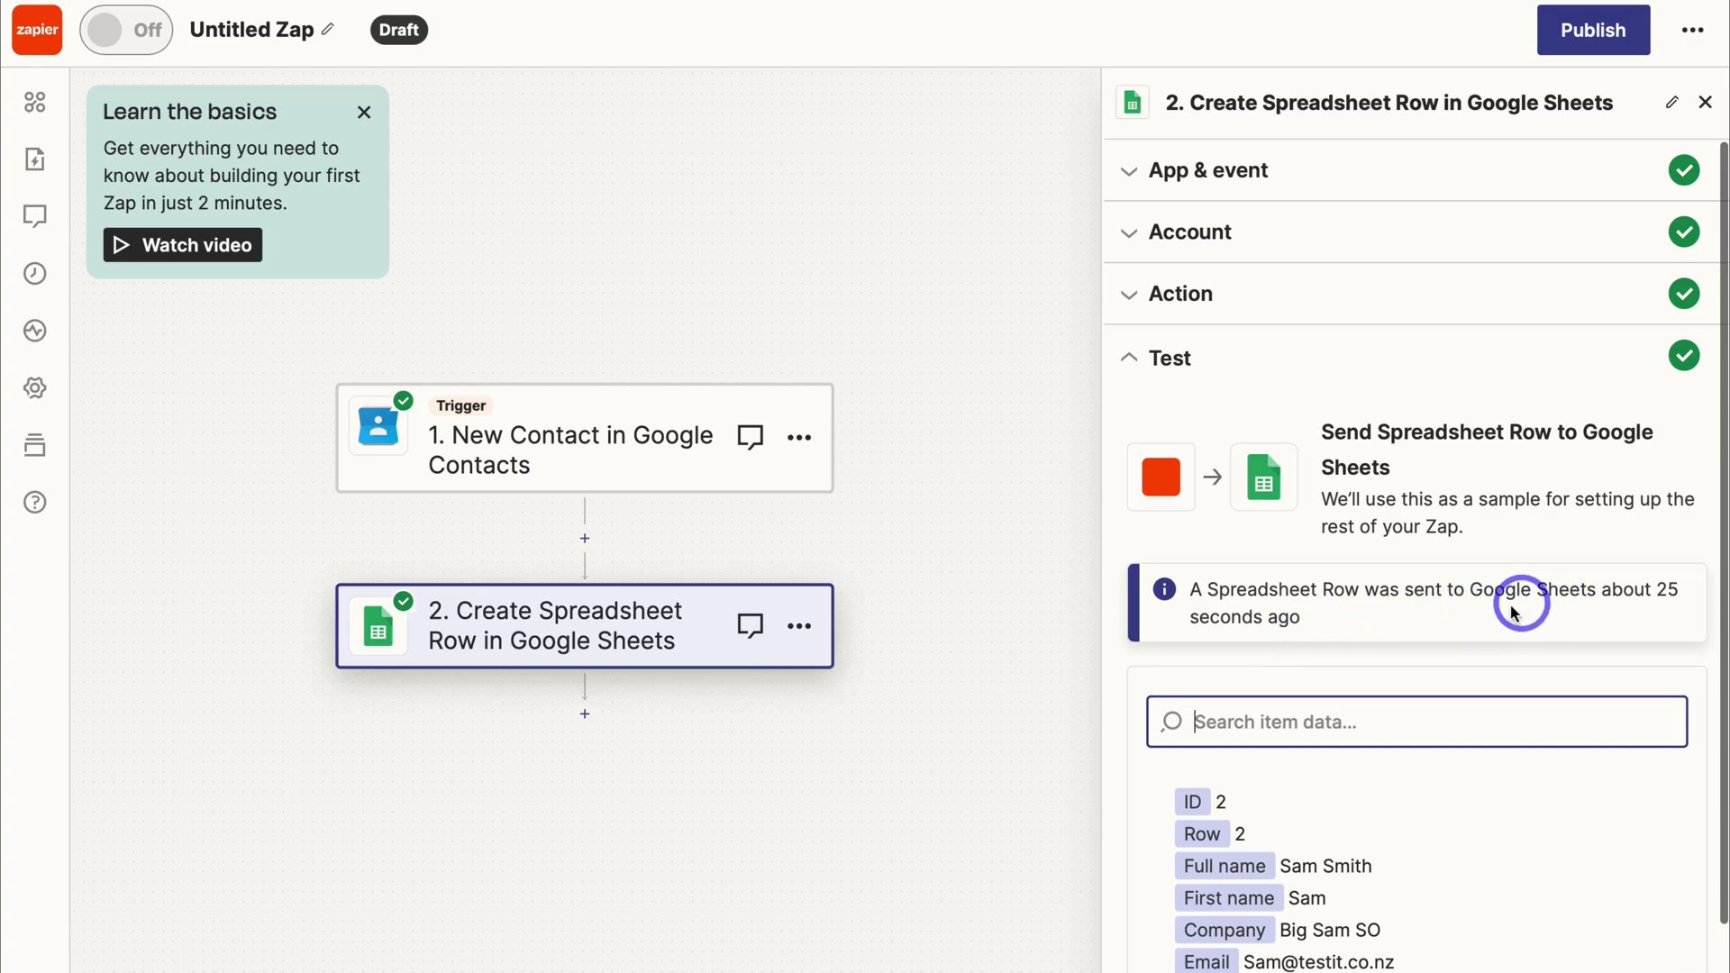
scroll(1386, 678, "down", 3)
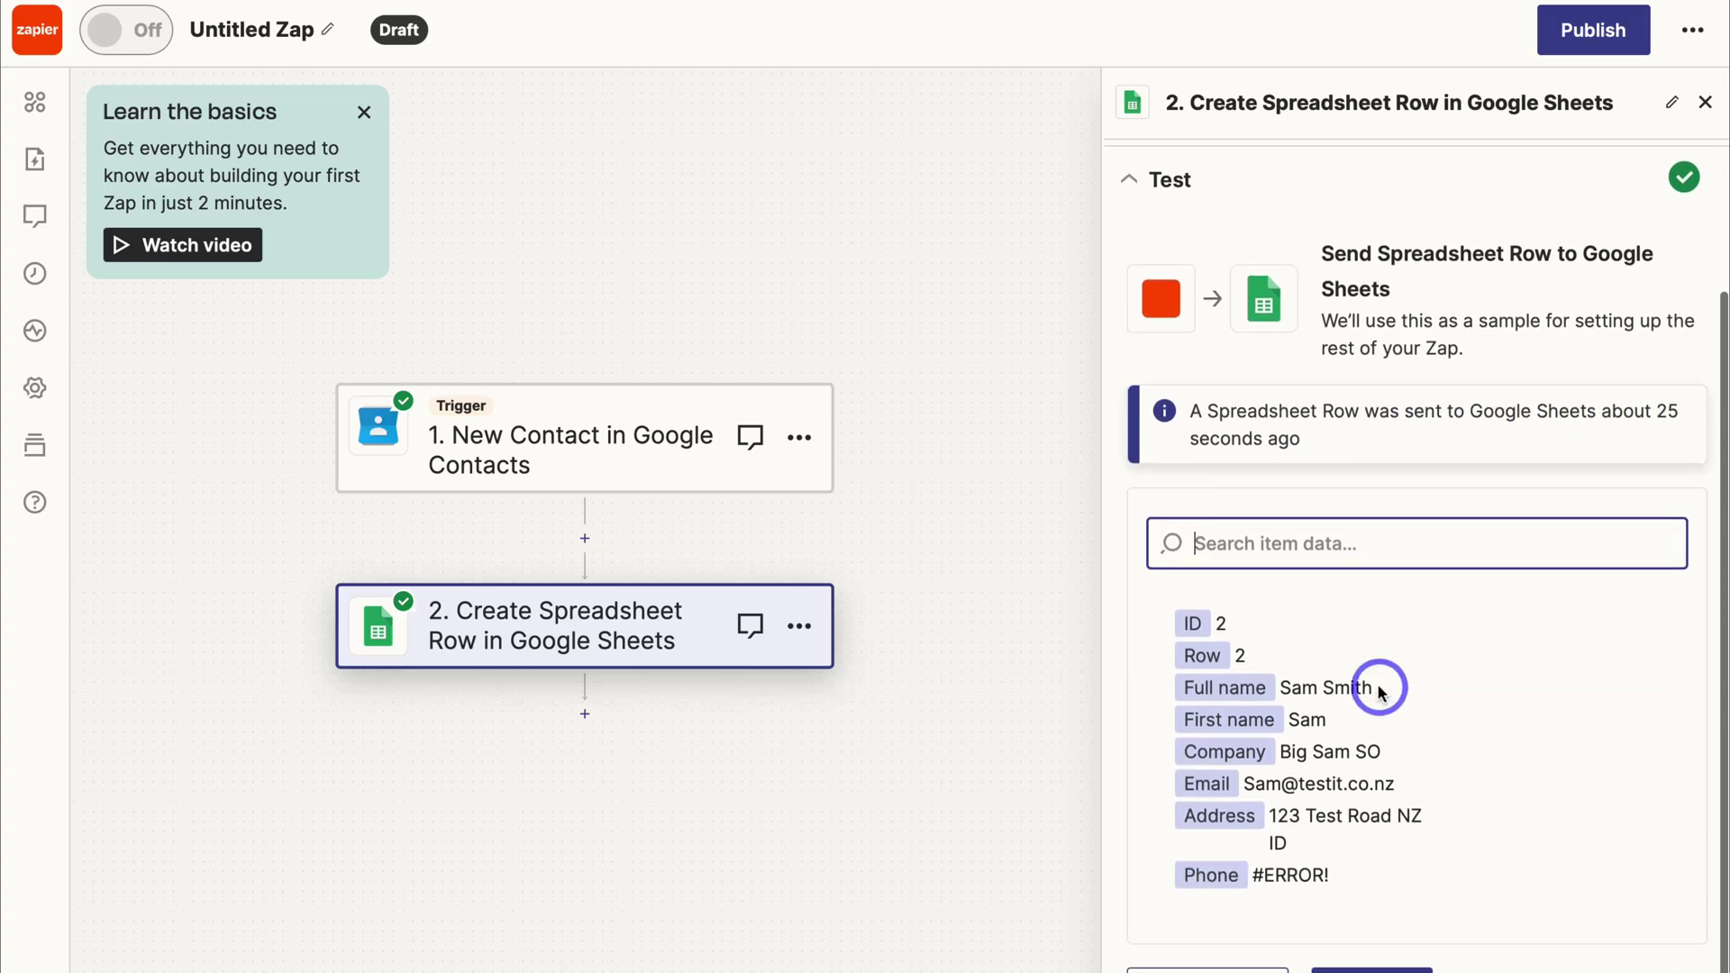
left_click(1370, 906)
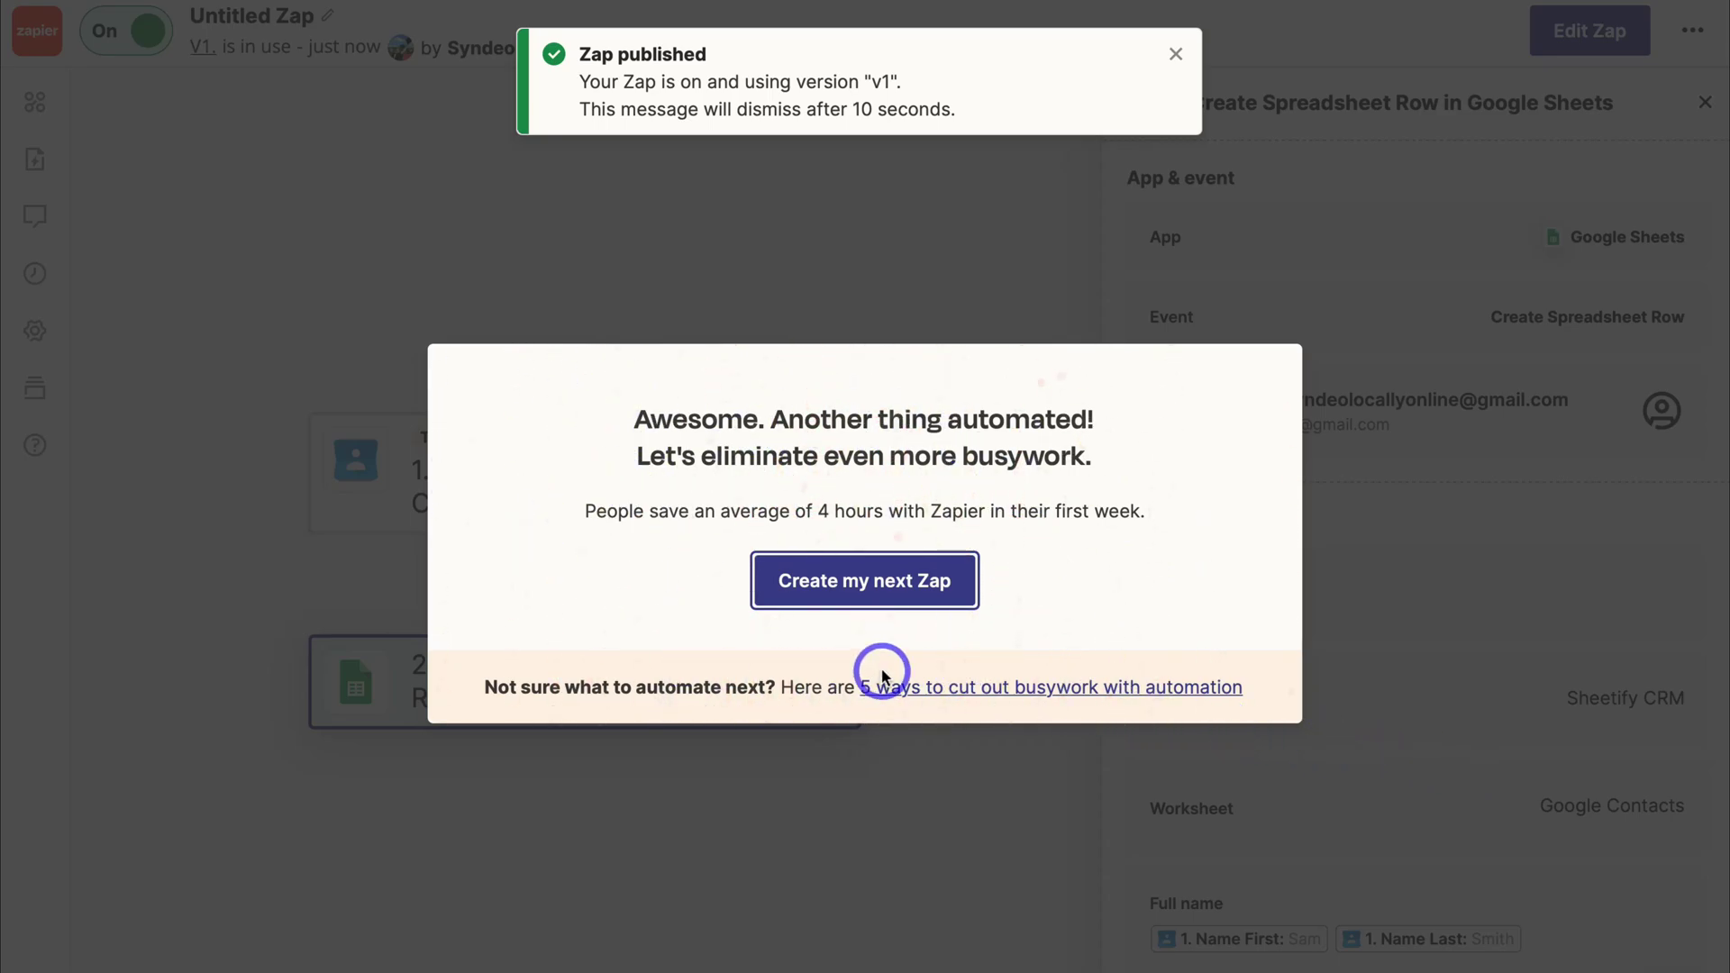
left_click(771, 307)
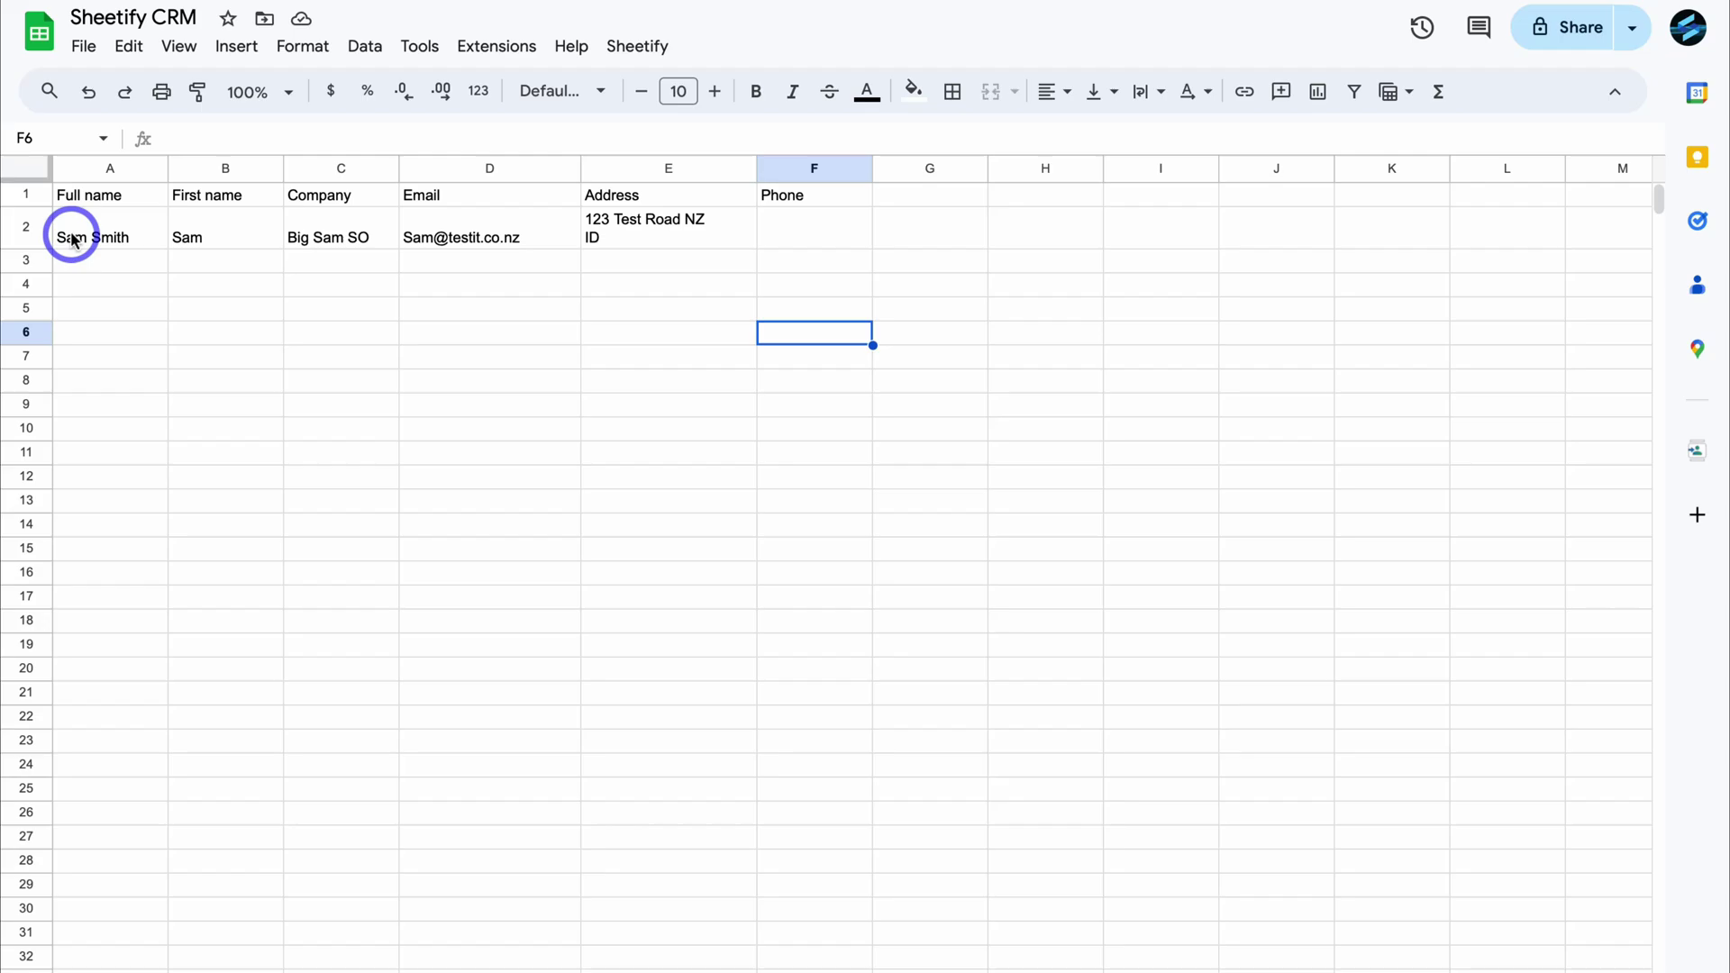
left_click_drag(70, 235, 799, 235)
left_click(752, 309)
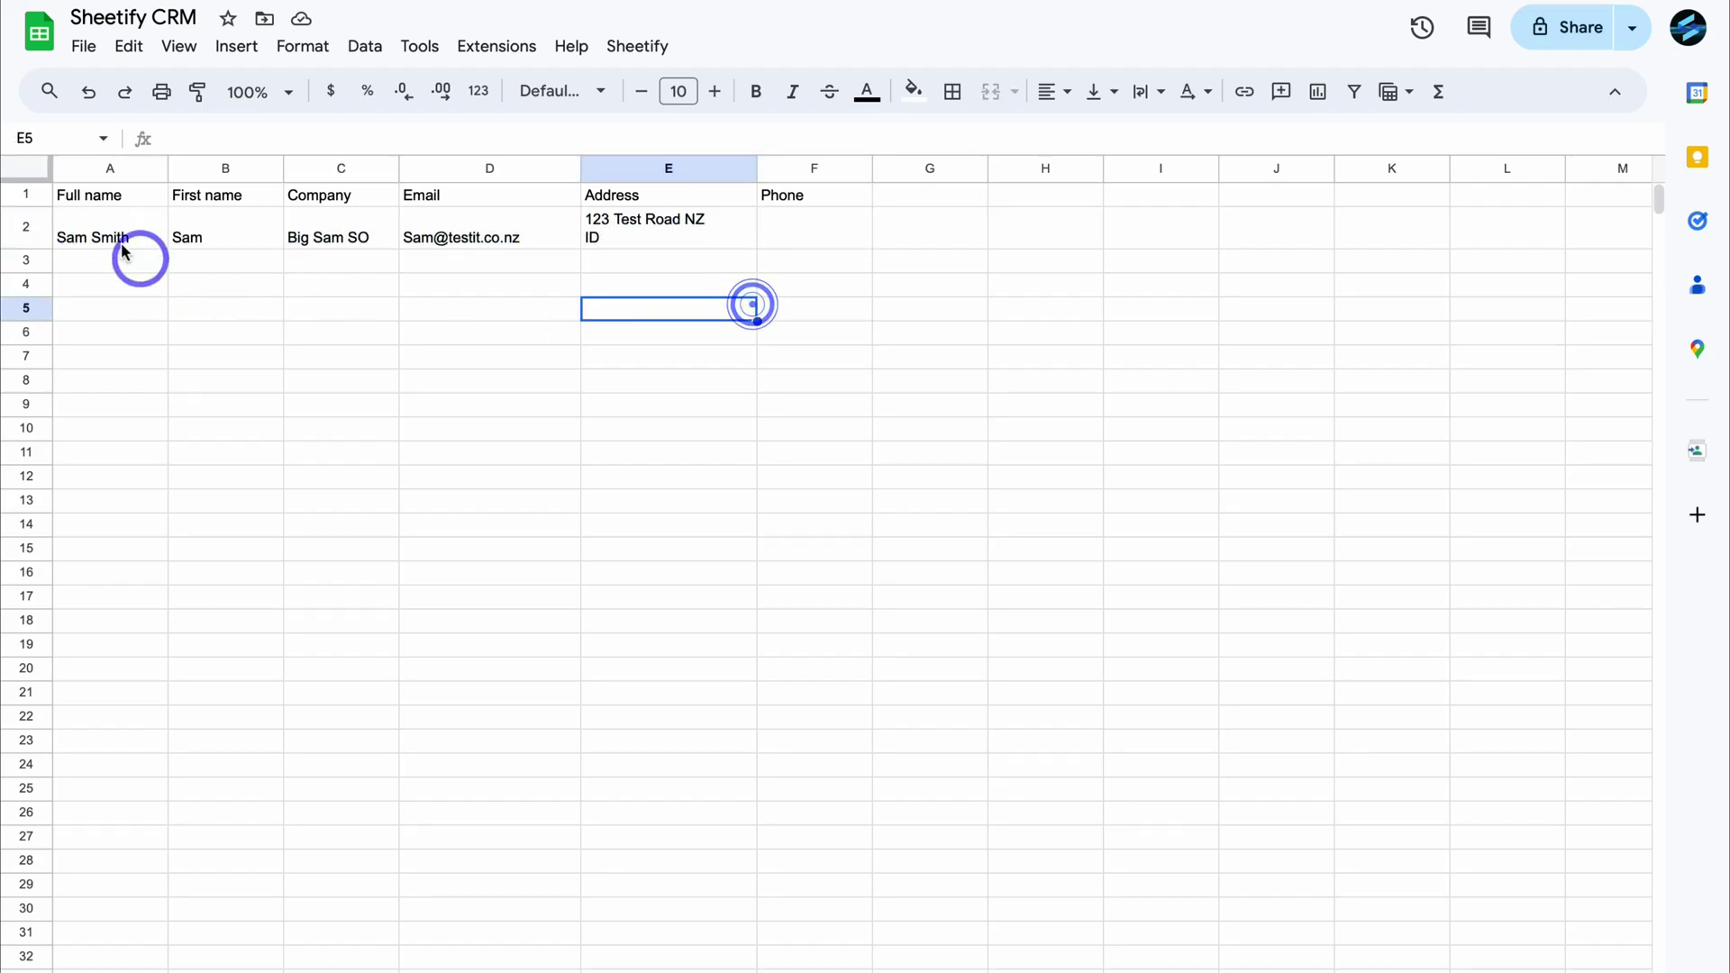
- Copy the Big Sam SO row A2:E2 and paste it as values only into C15 of Contacts & Leads
left_click_drag(93, 234, 655, 249)
key("ctrl+c")
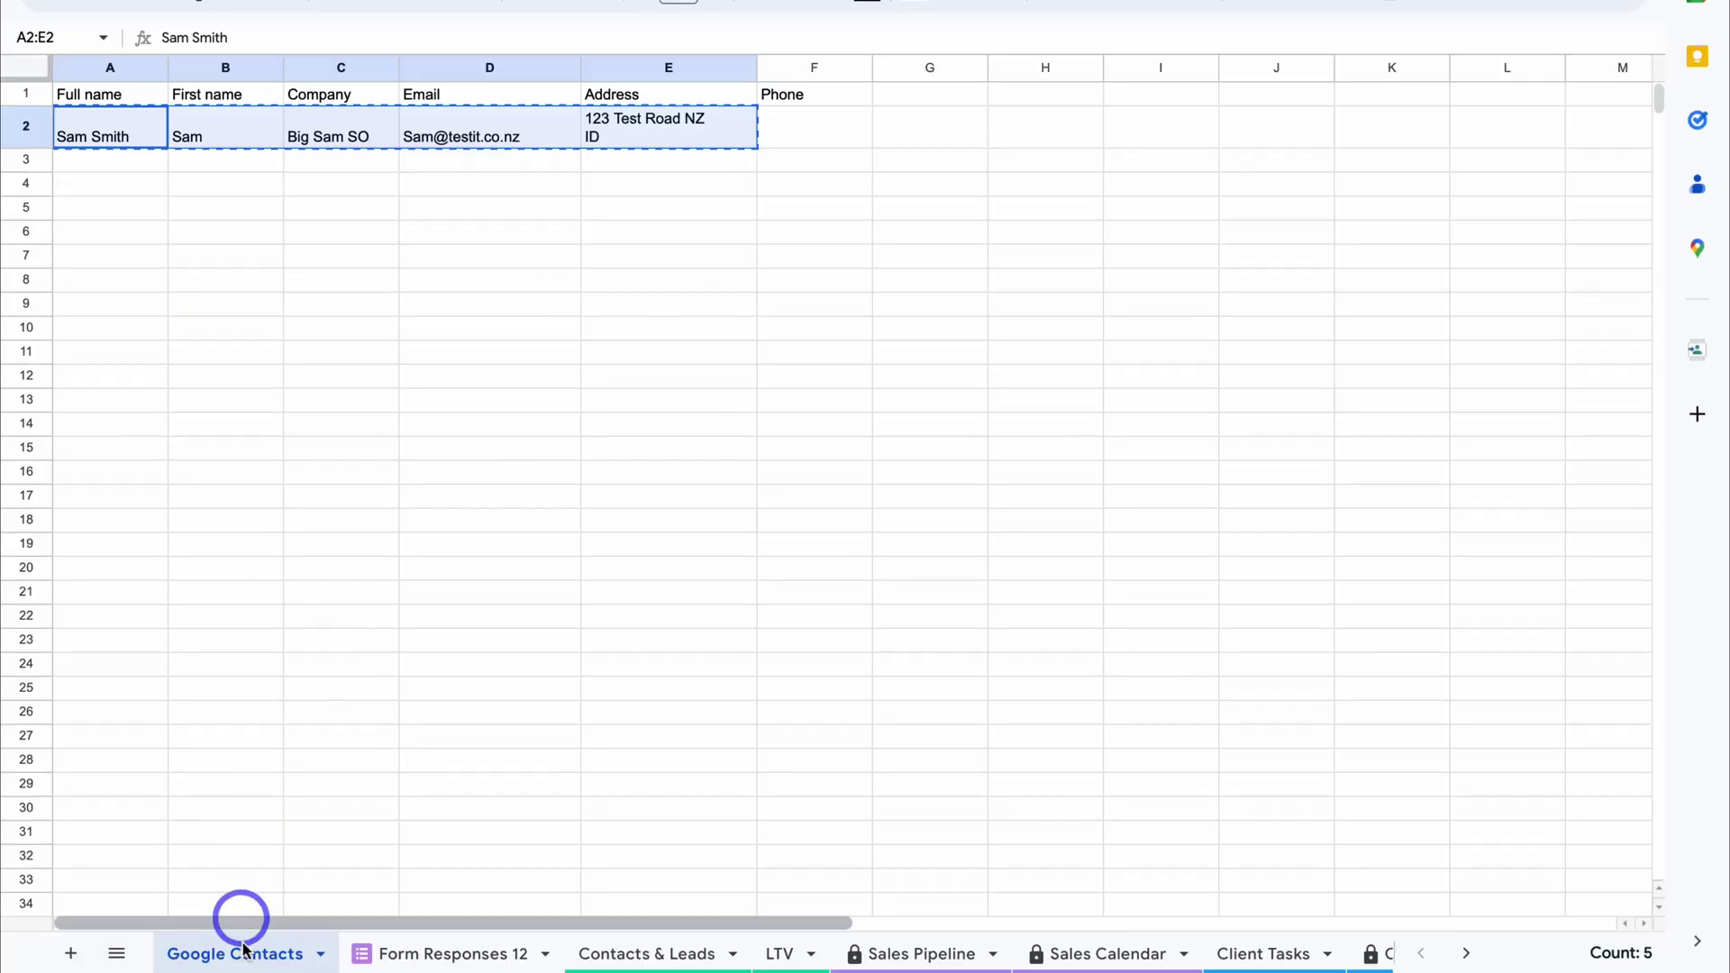
left_click(639, 951)
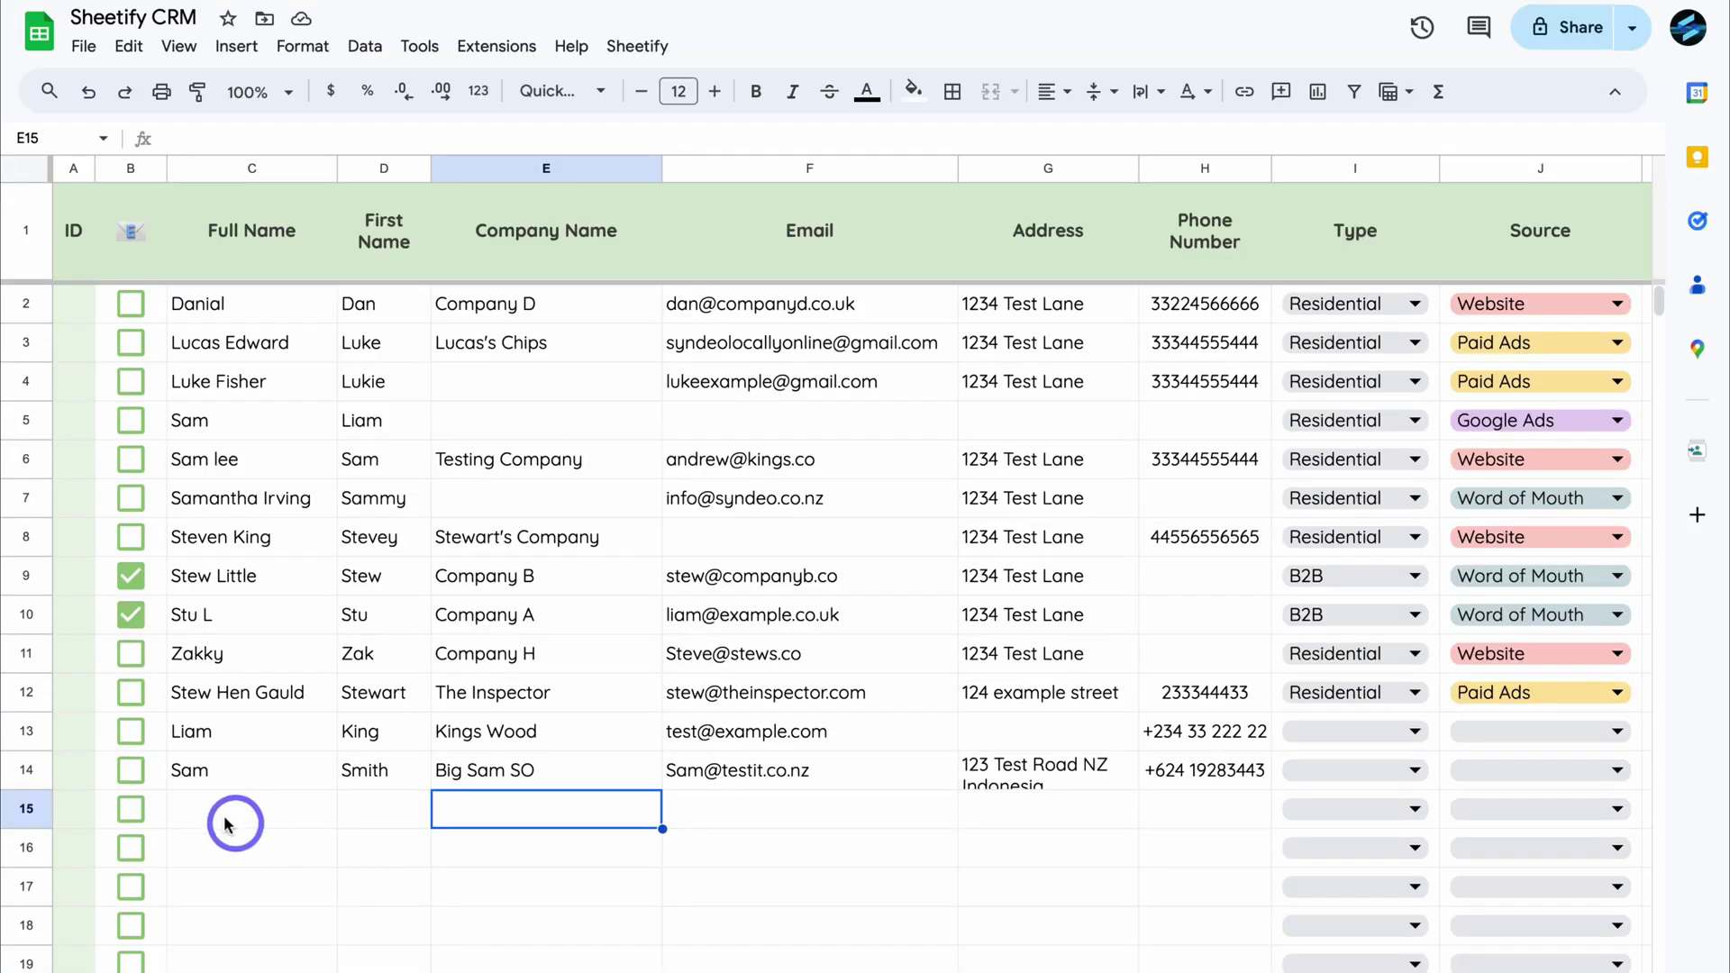
right_click(219, 715)
mouse_move(321, 393)
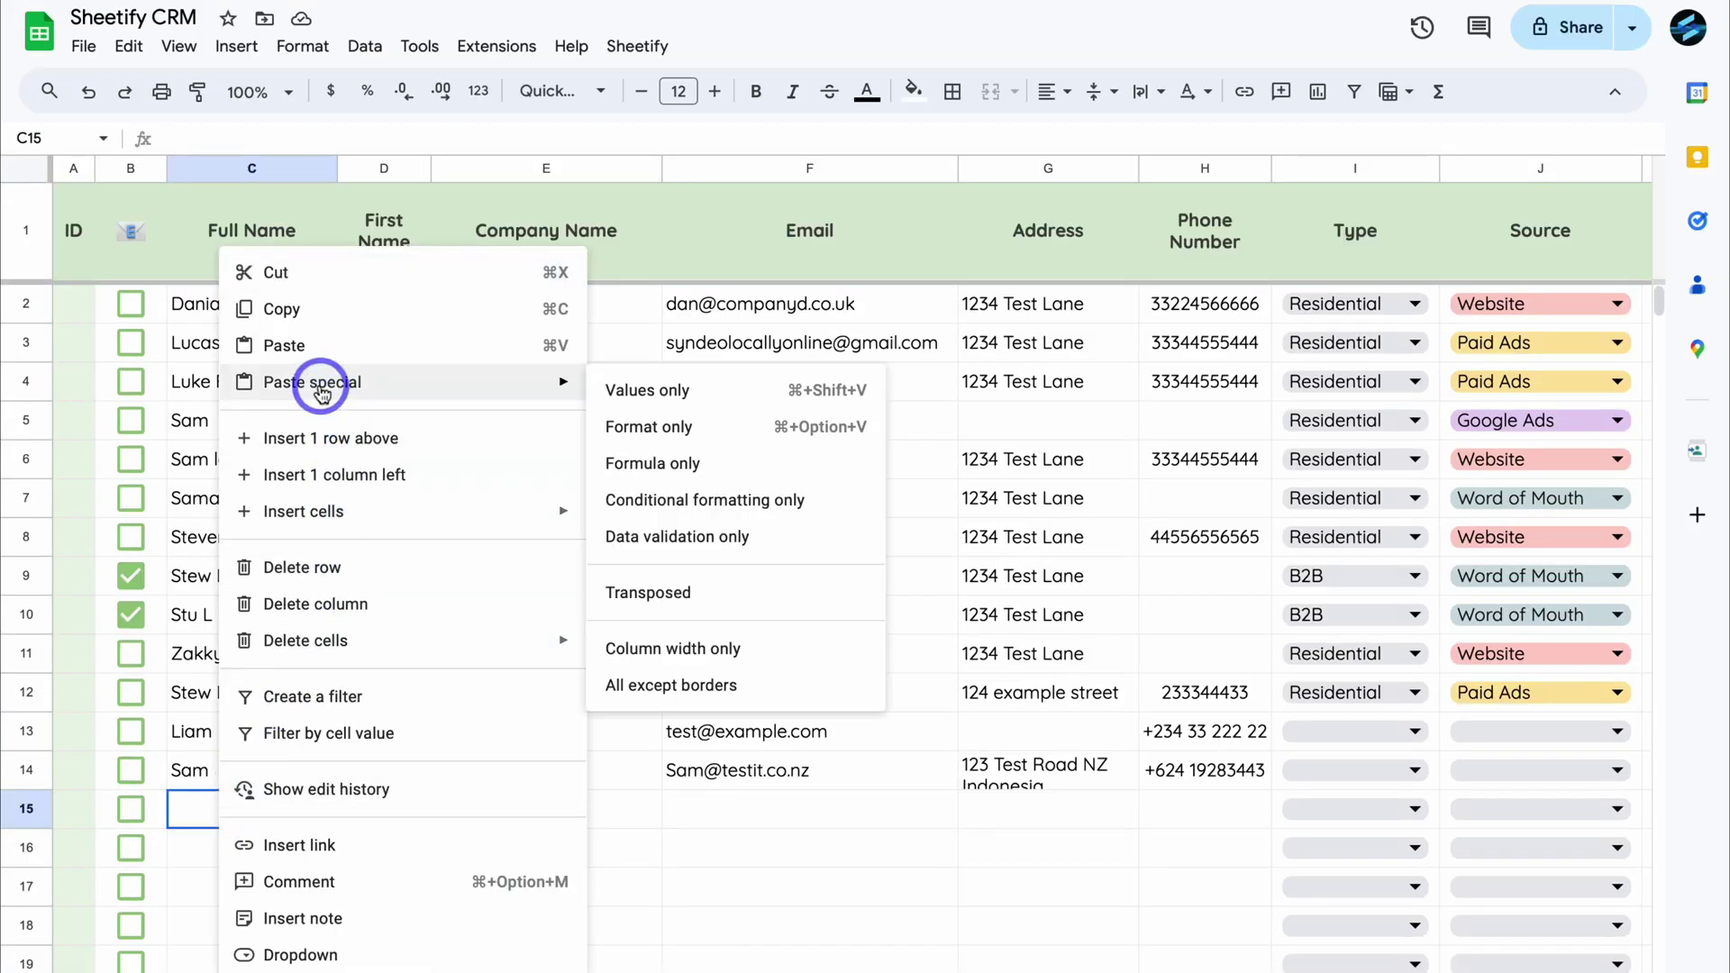
left_click(652, 389)
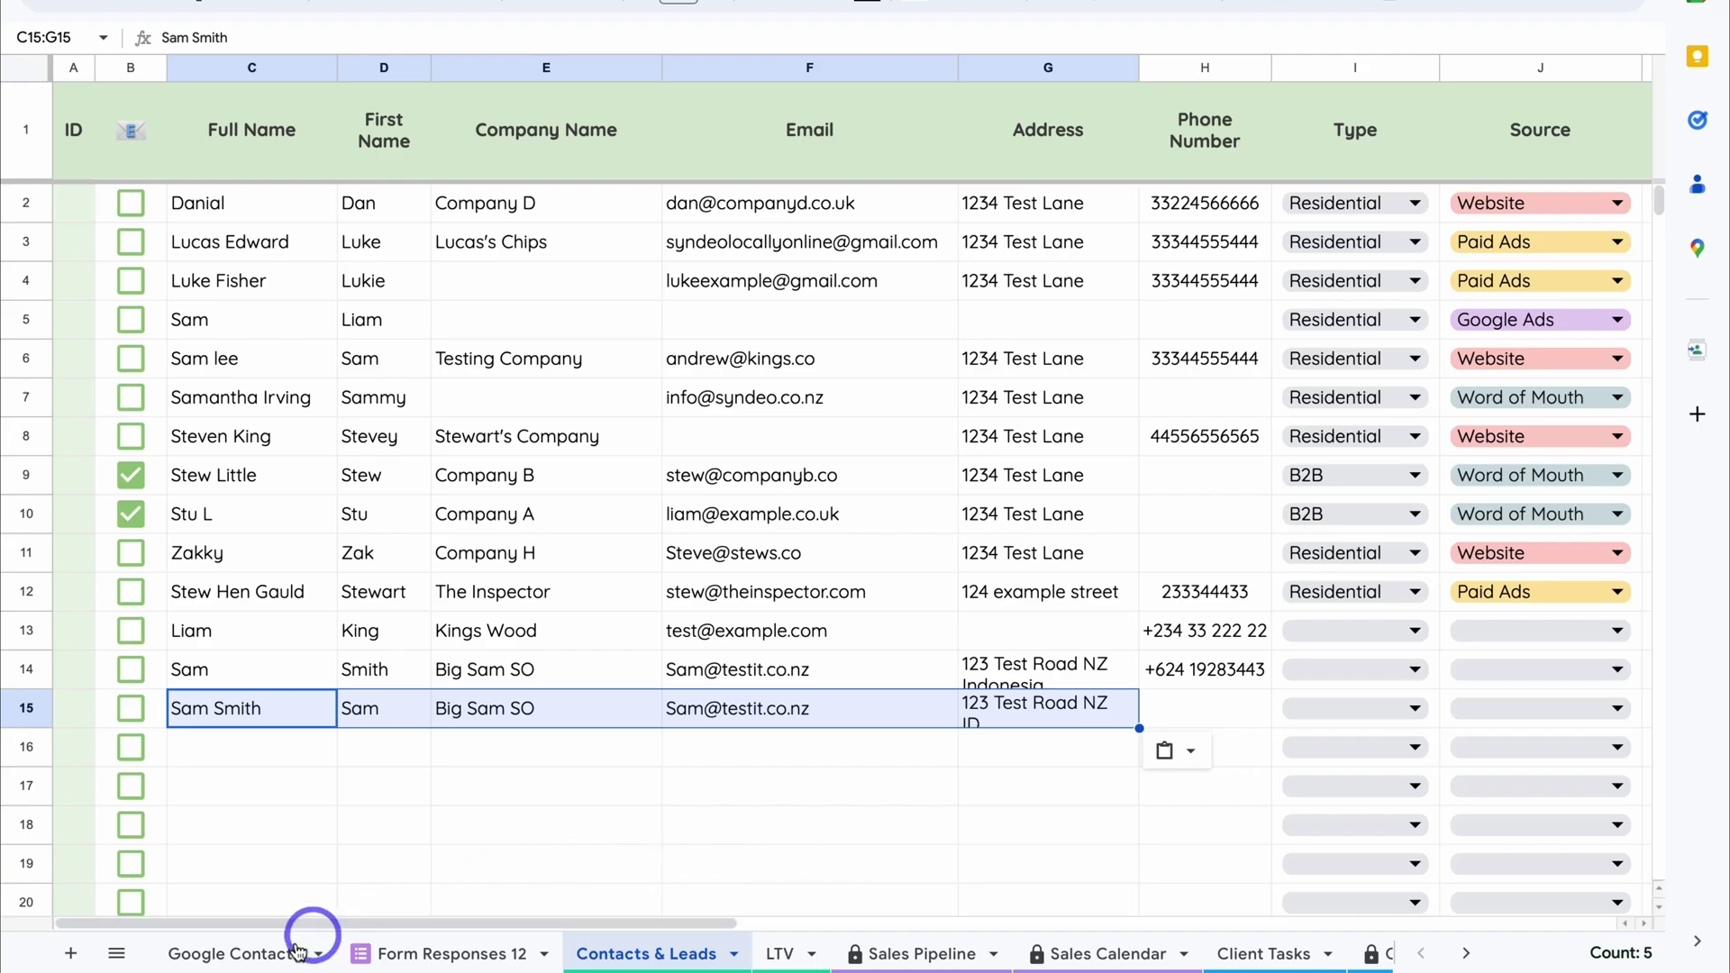
- Switch between the Google Contacts and Contacts & Leads sheets, ending on Google Contacts
left_click(245, 953)
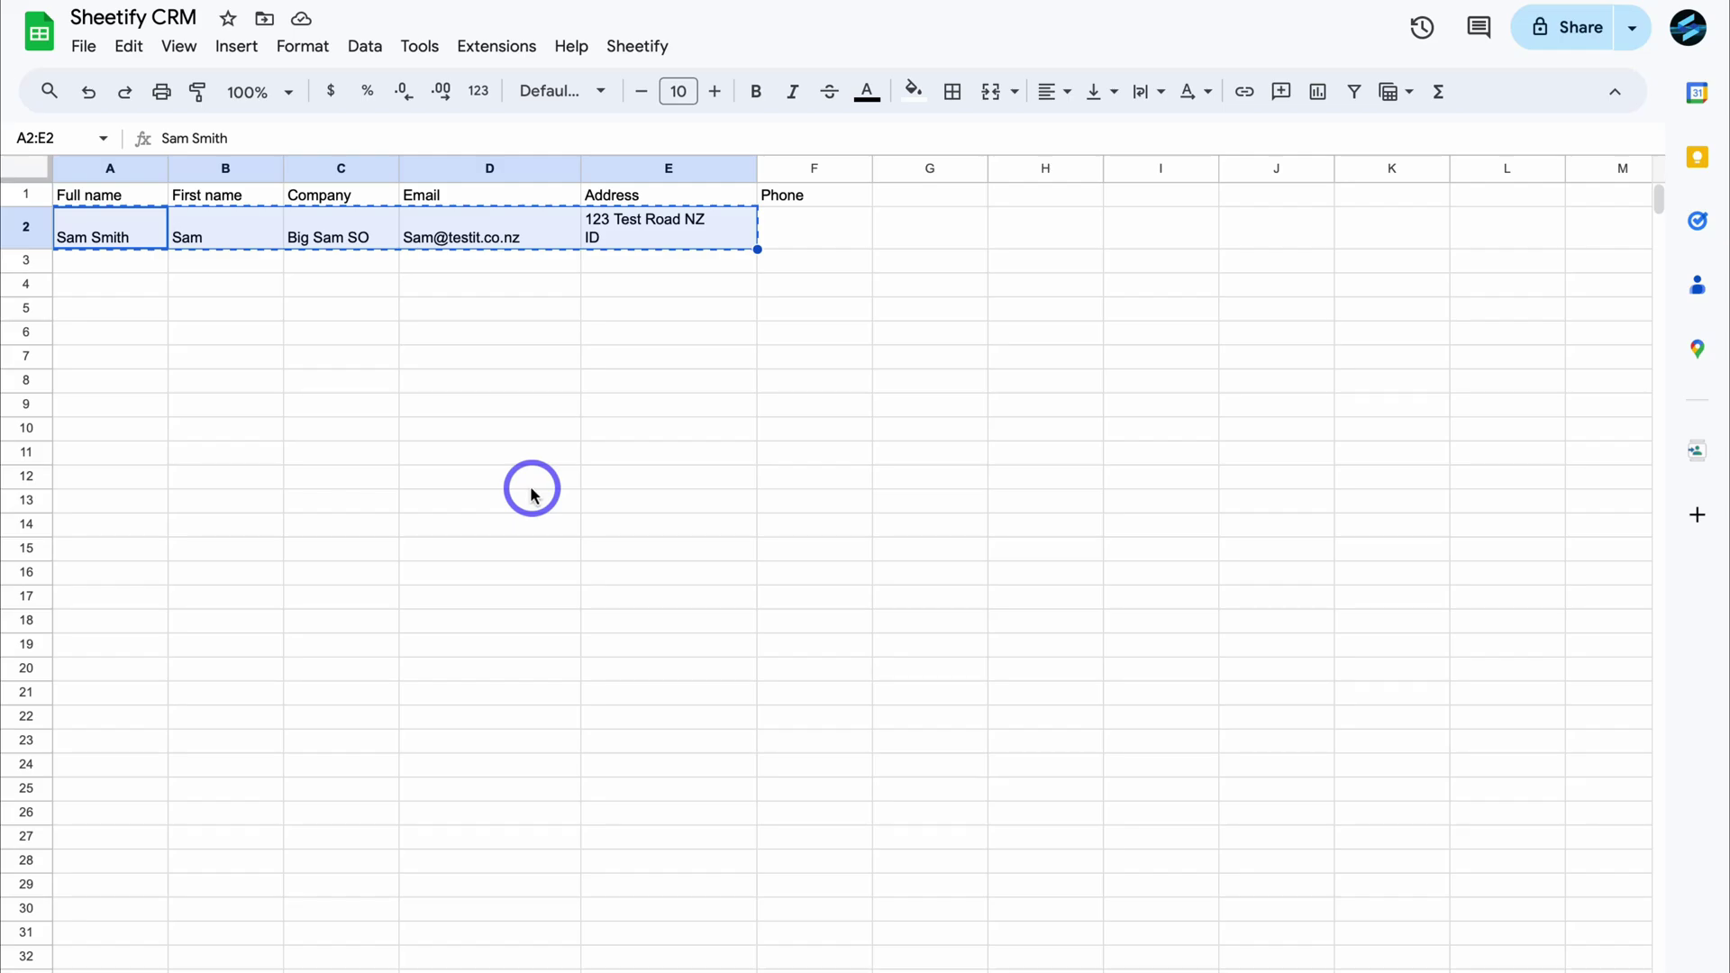
left_click(665, 952)
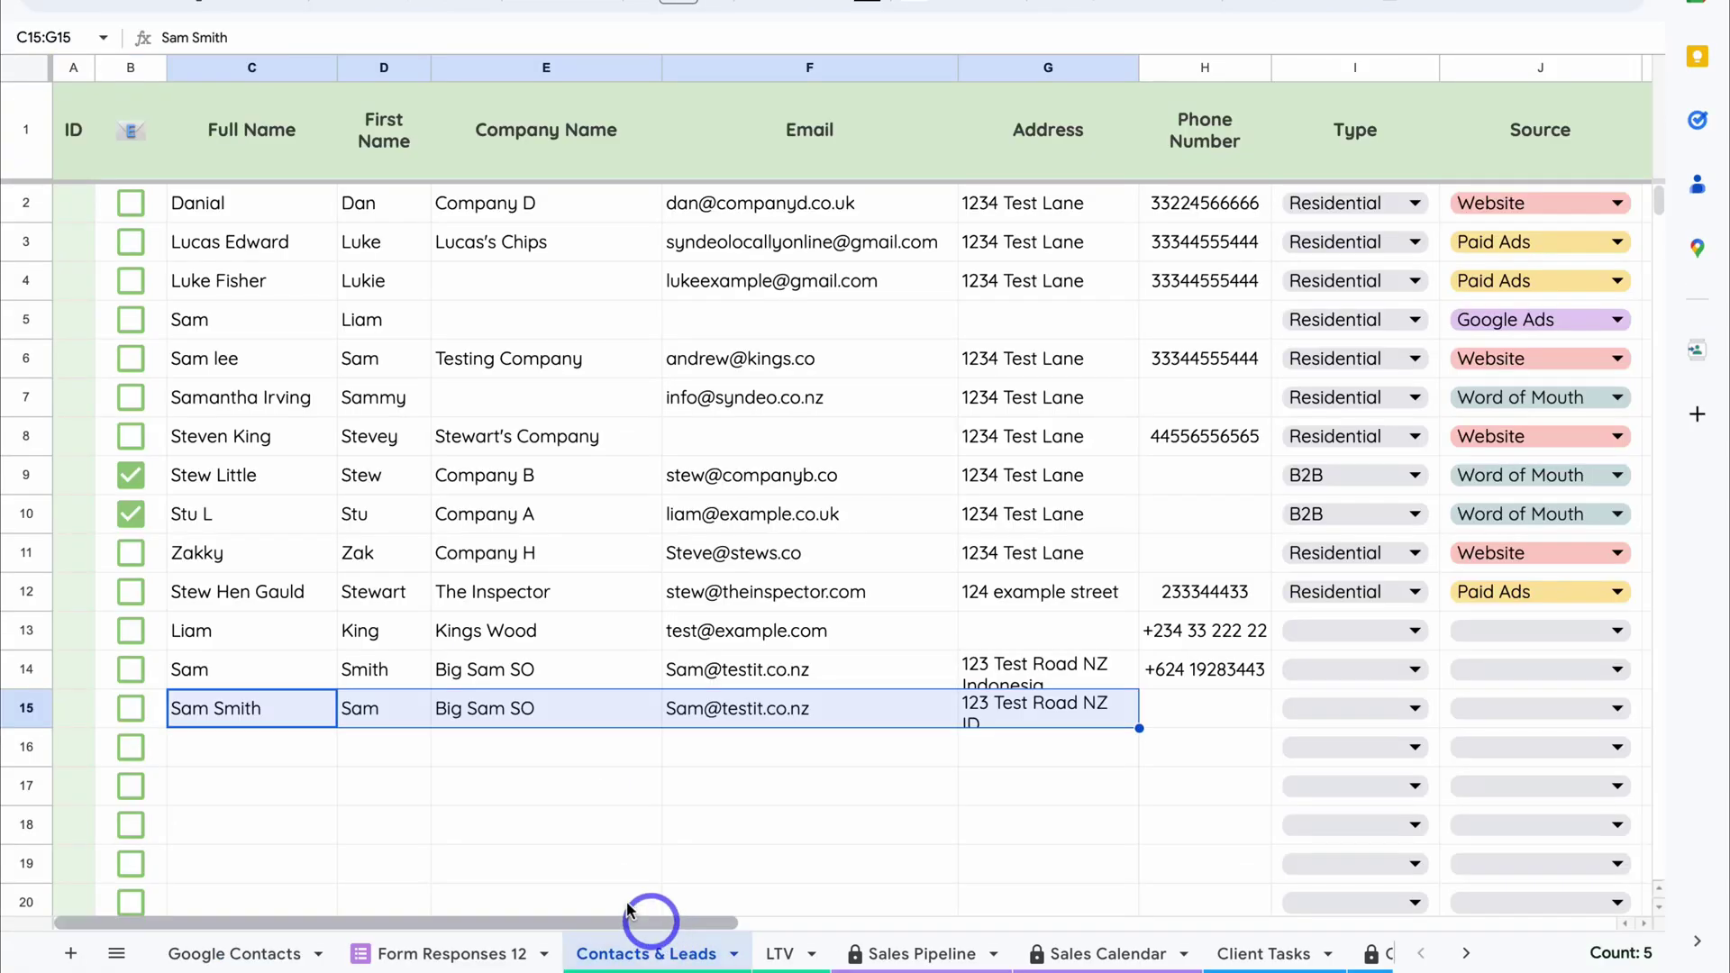
left_click(195, 955)
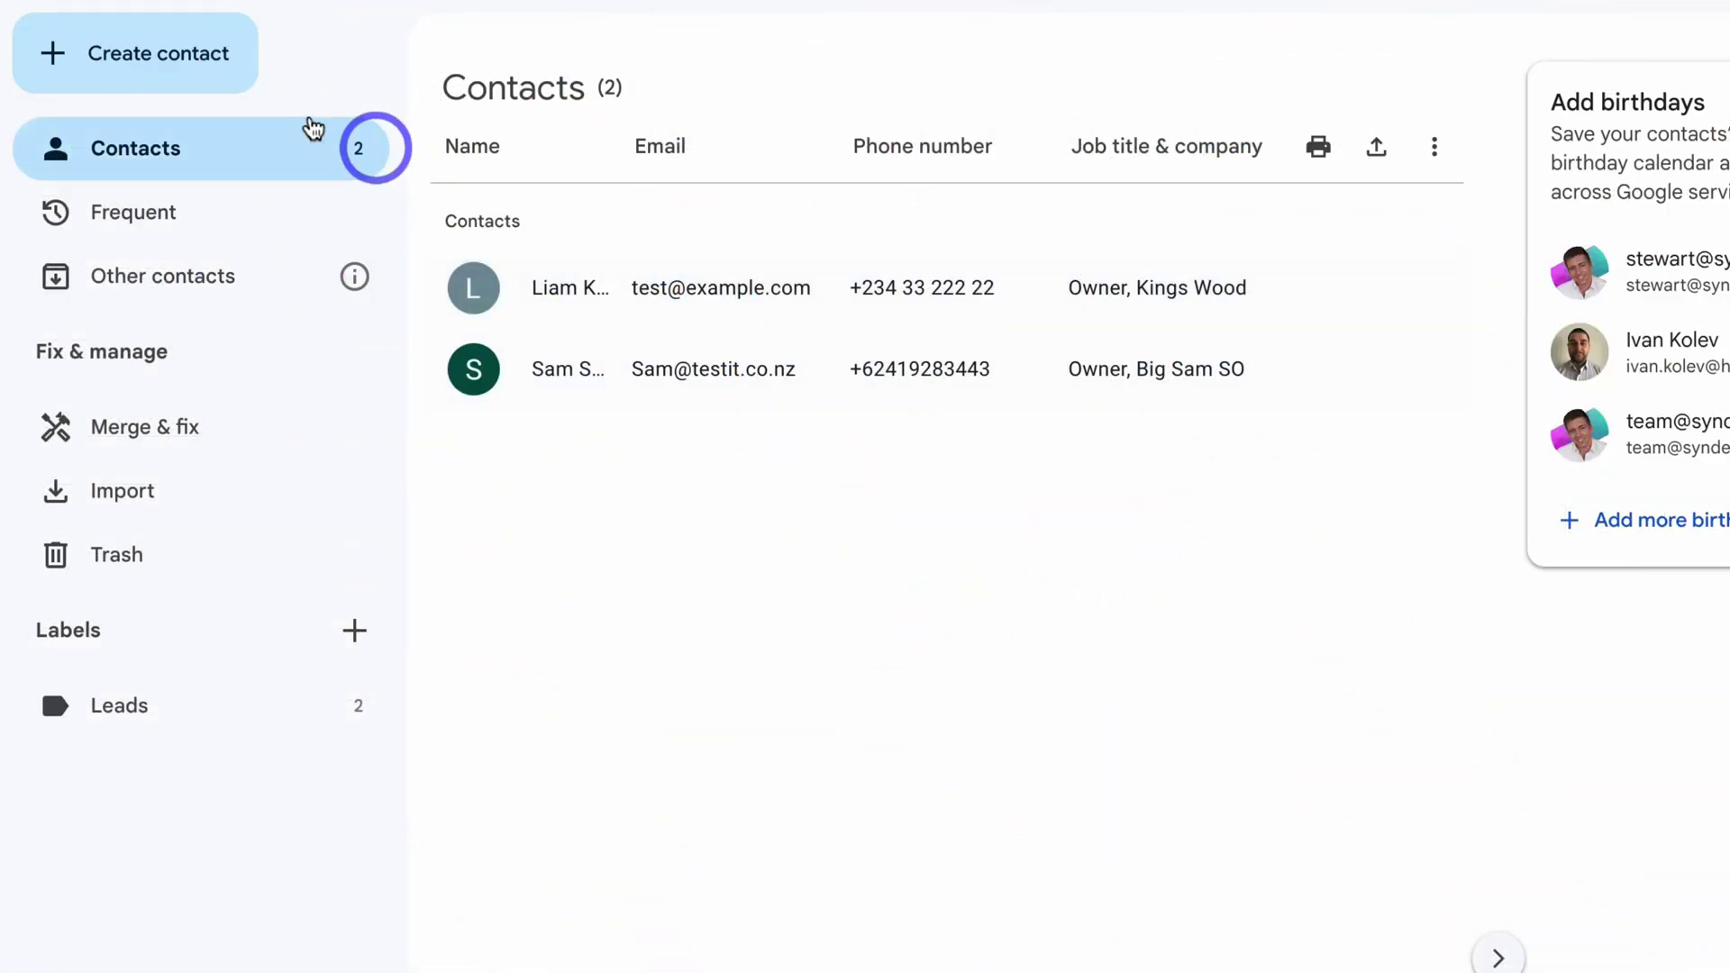
- Create and save a new contact, Owner at The Zak & Co, with email, phone and address
left_click(153, 56)
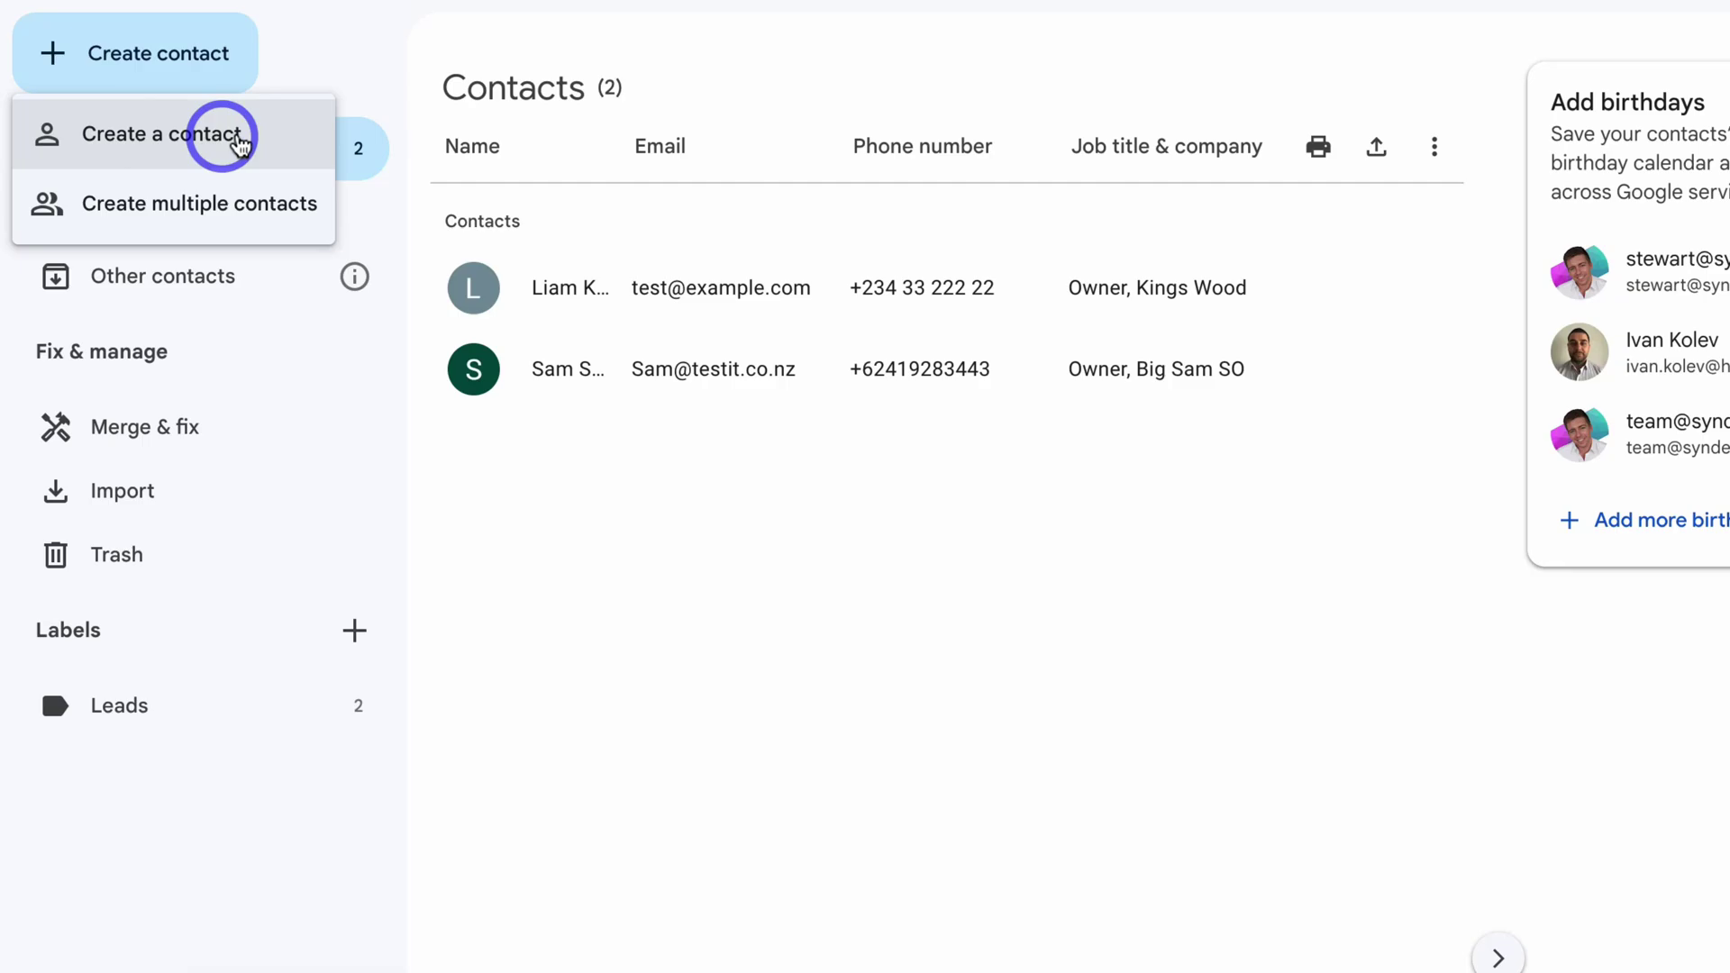
left_click(239, 142)
scroll(818, 568, "down", 4)
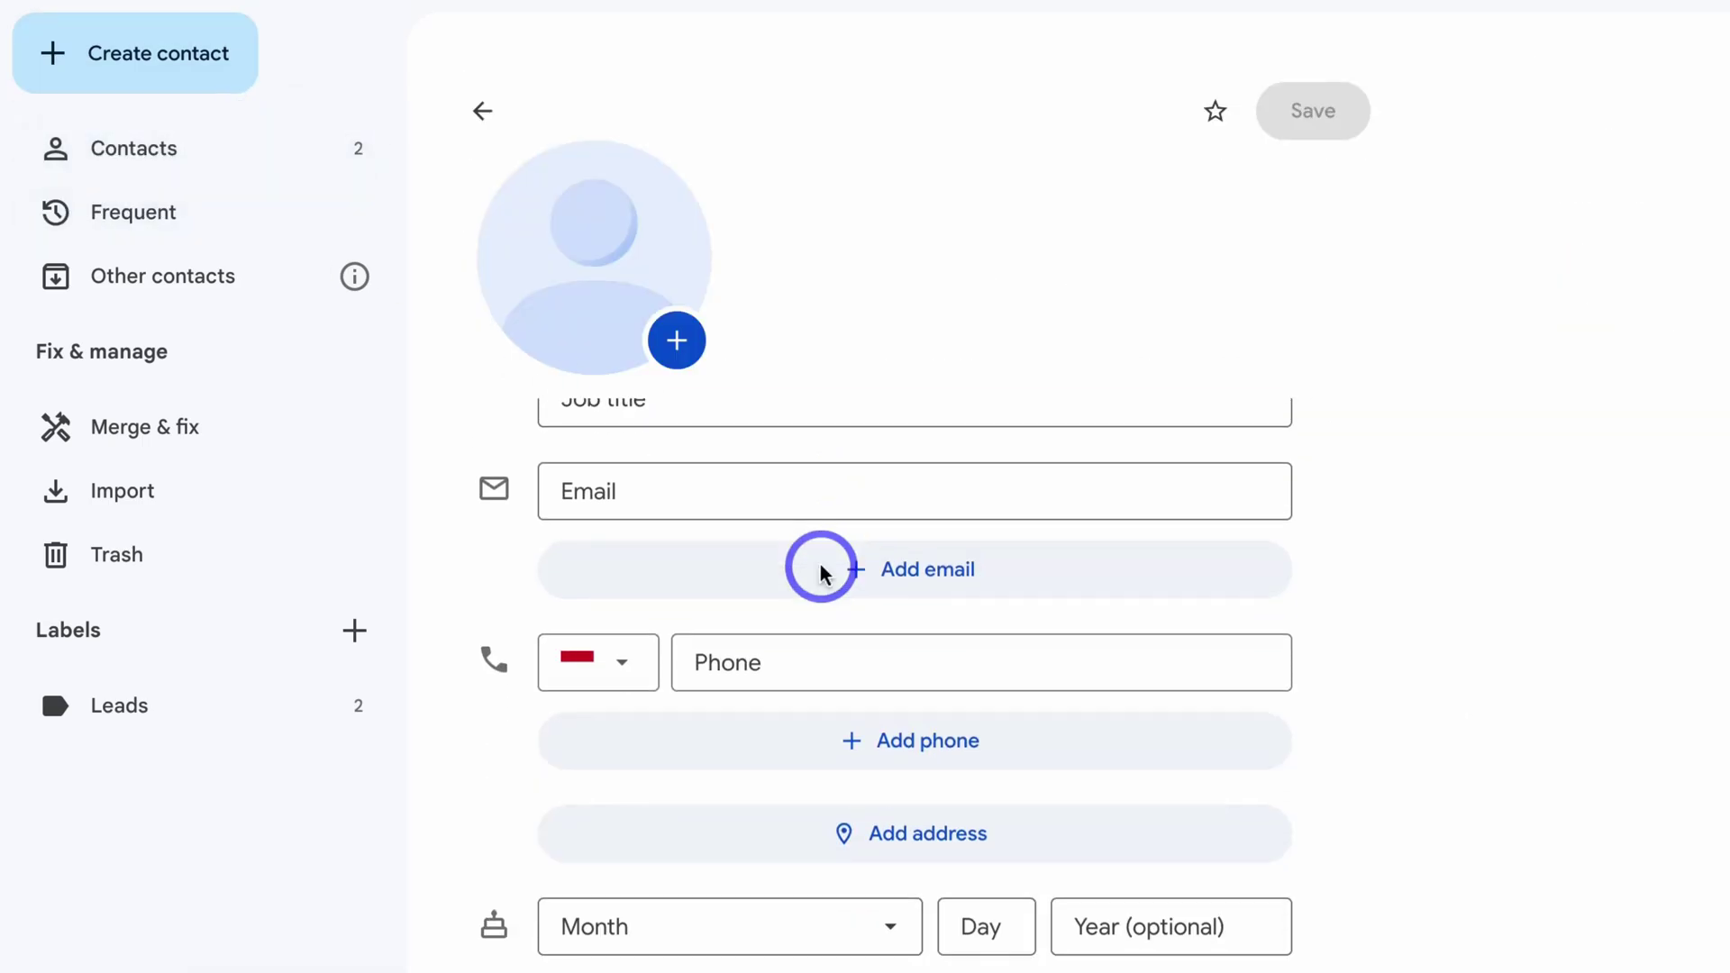
scroll(820, 568, "down", 3)
scroll(820, 568, "up", 7)
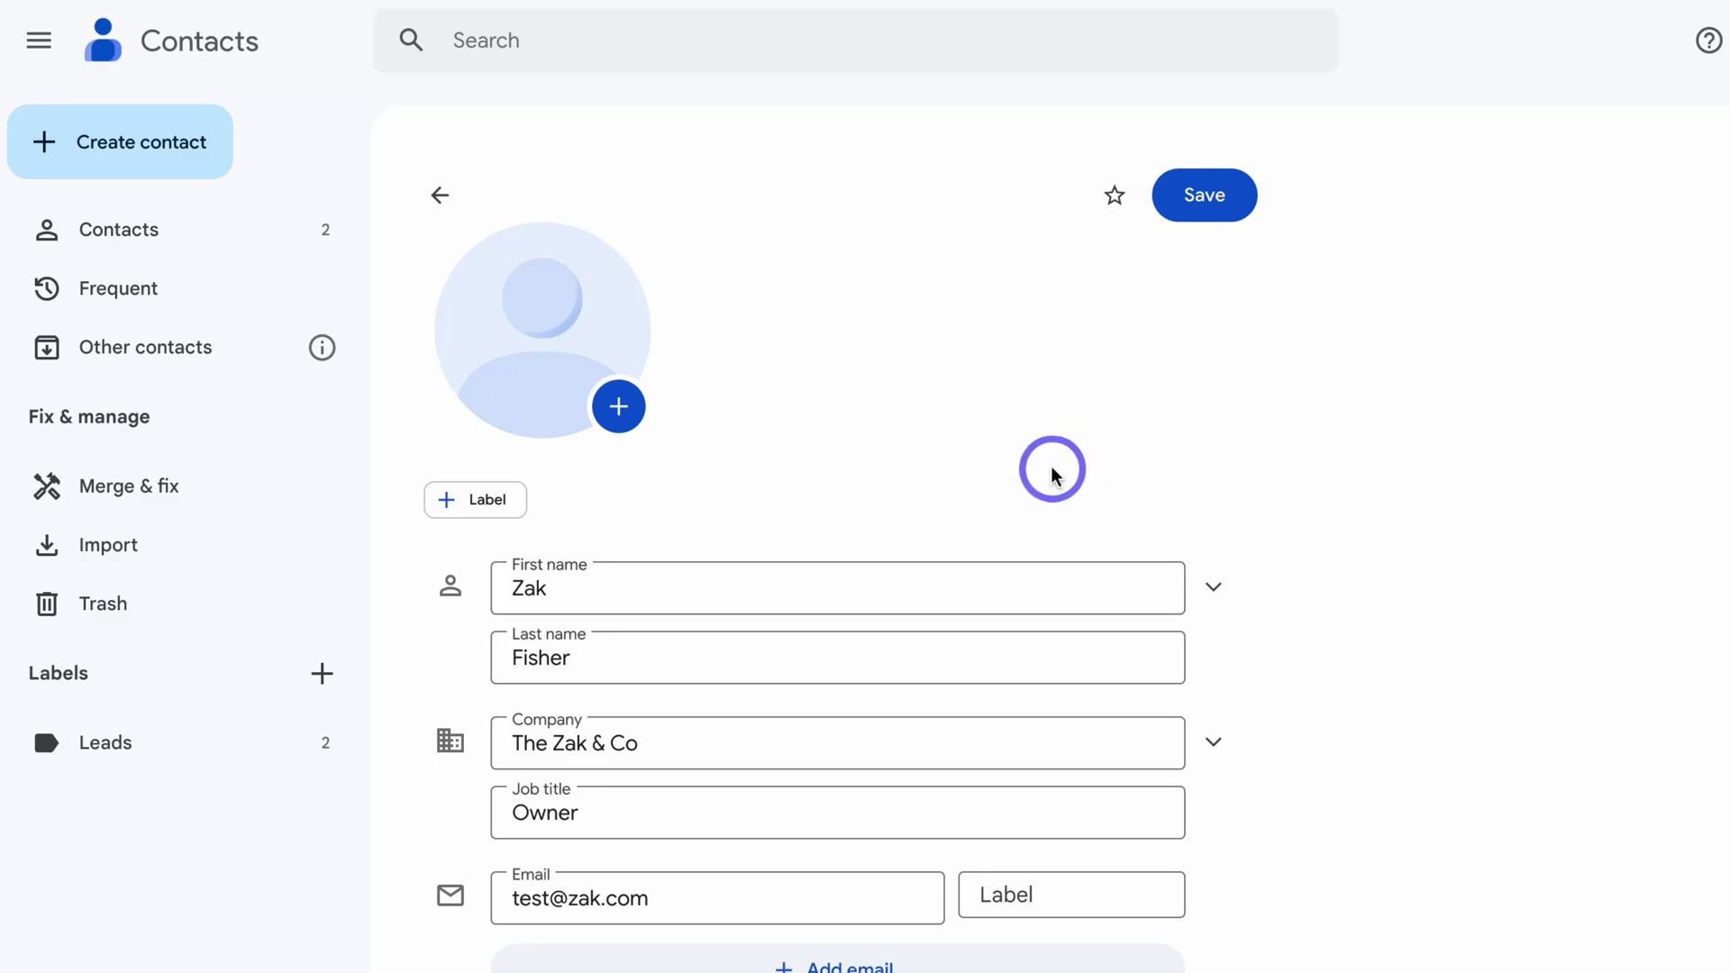
left_click(1208, 208)
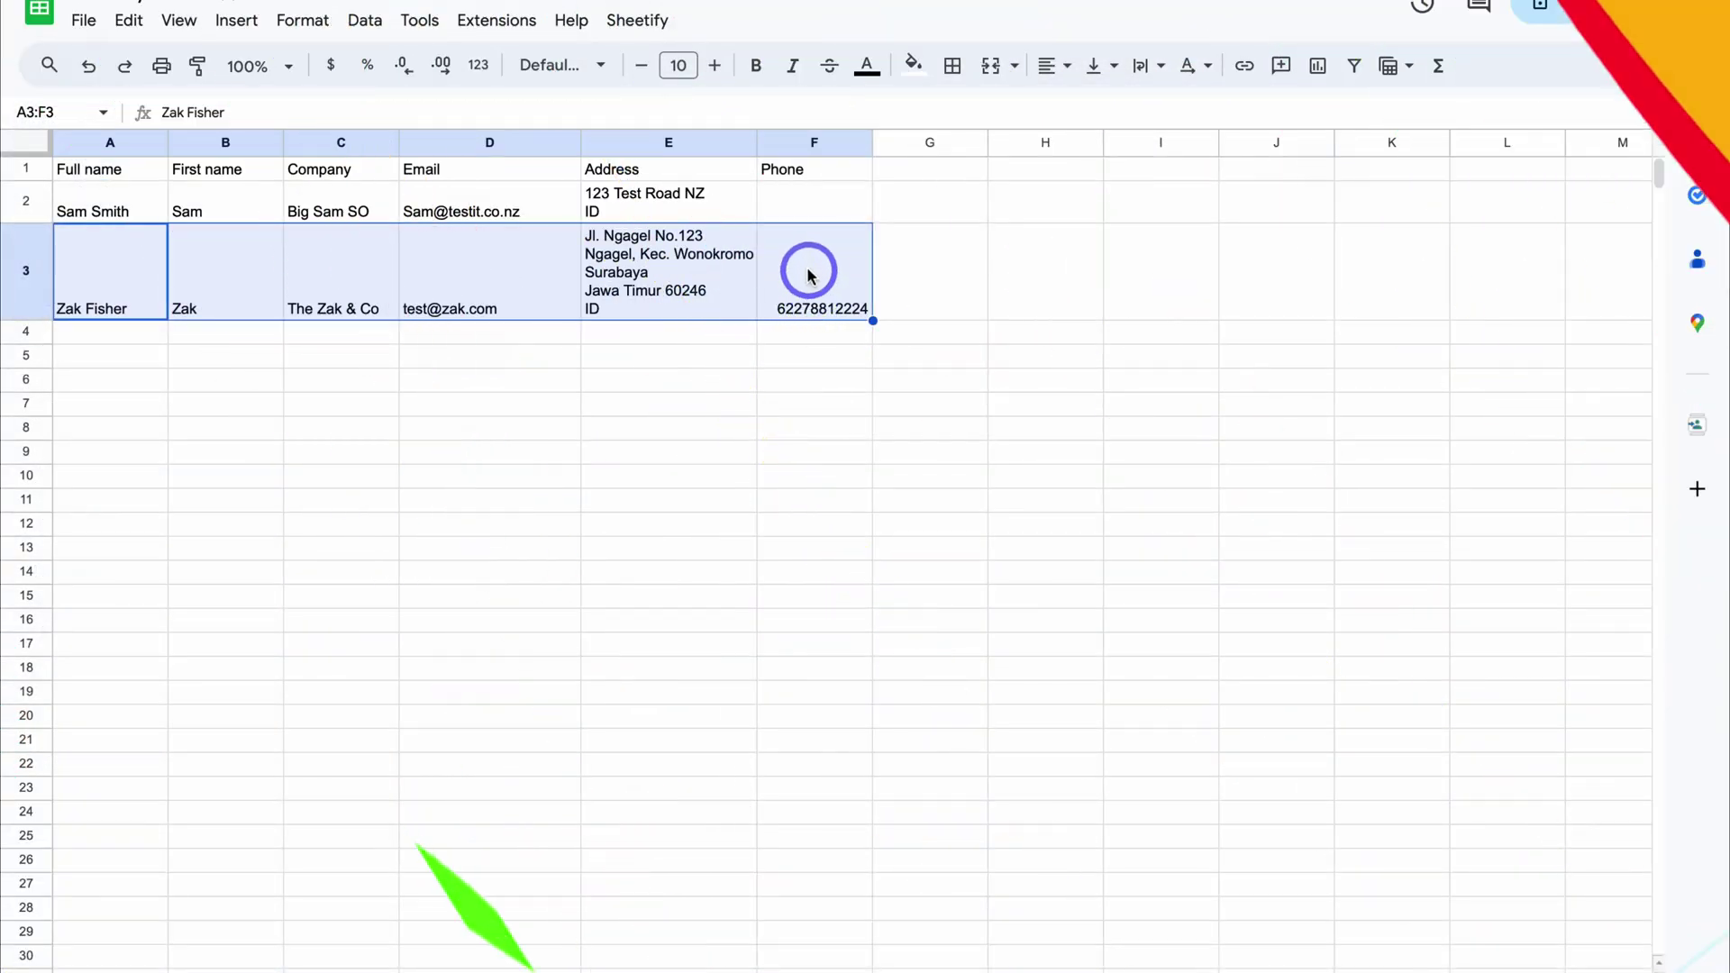
- Copy The Zak & Co row A3:F3 and paste it as values only into C16 of Contacts & Leads
right_click(808, 272)
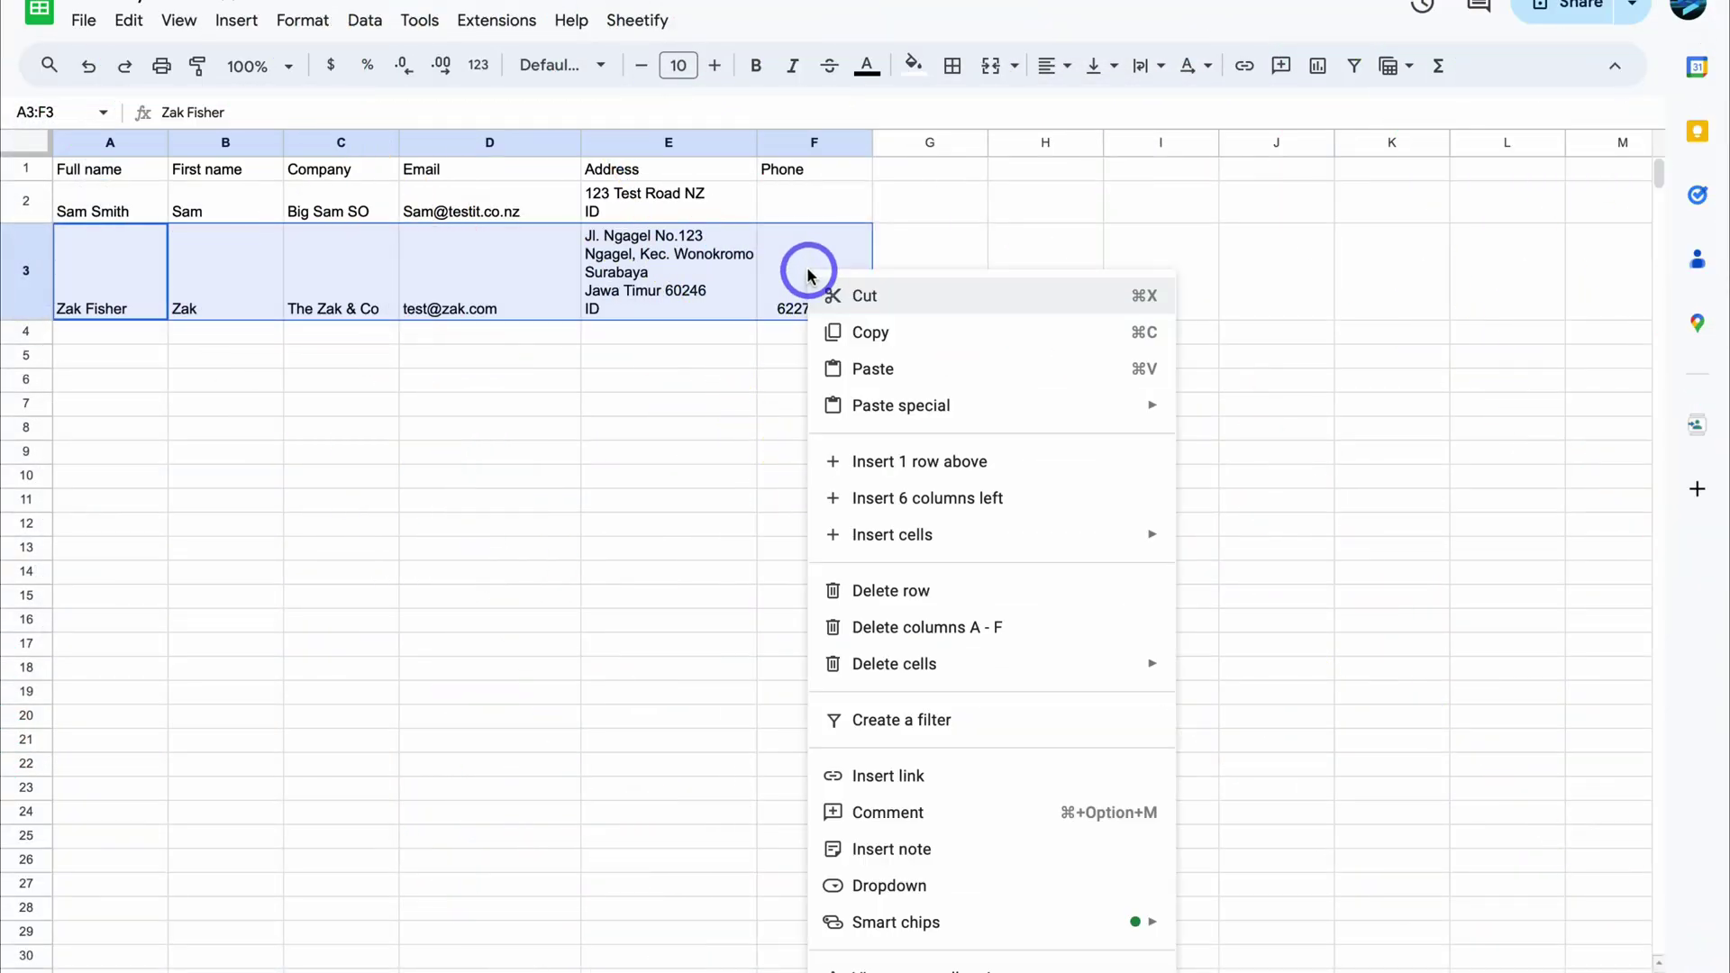
left_click(861, 333)
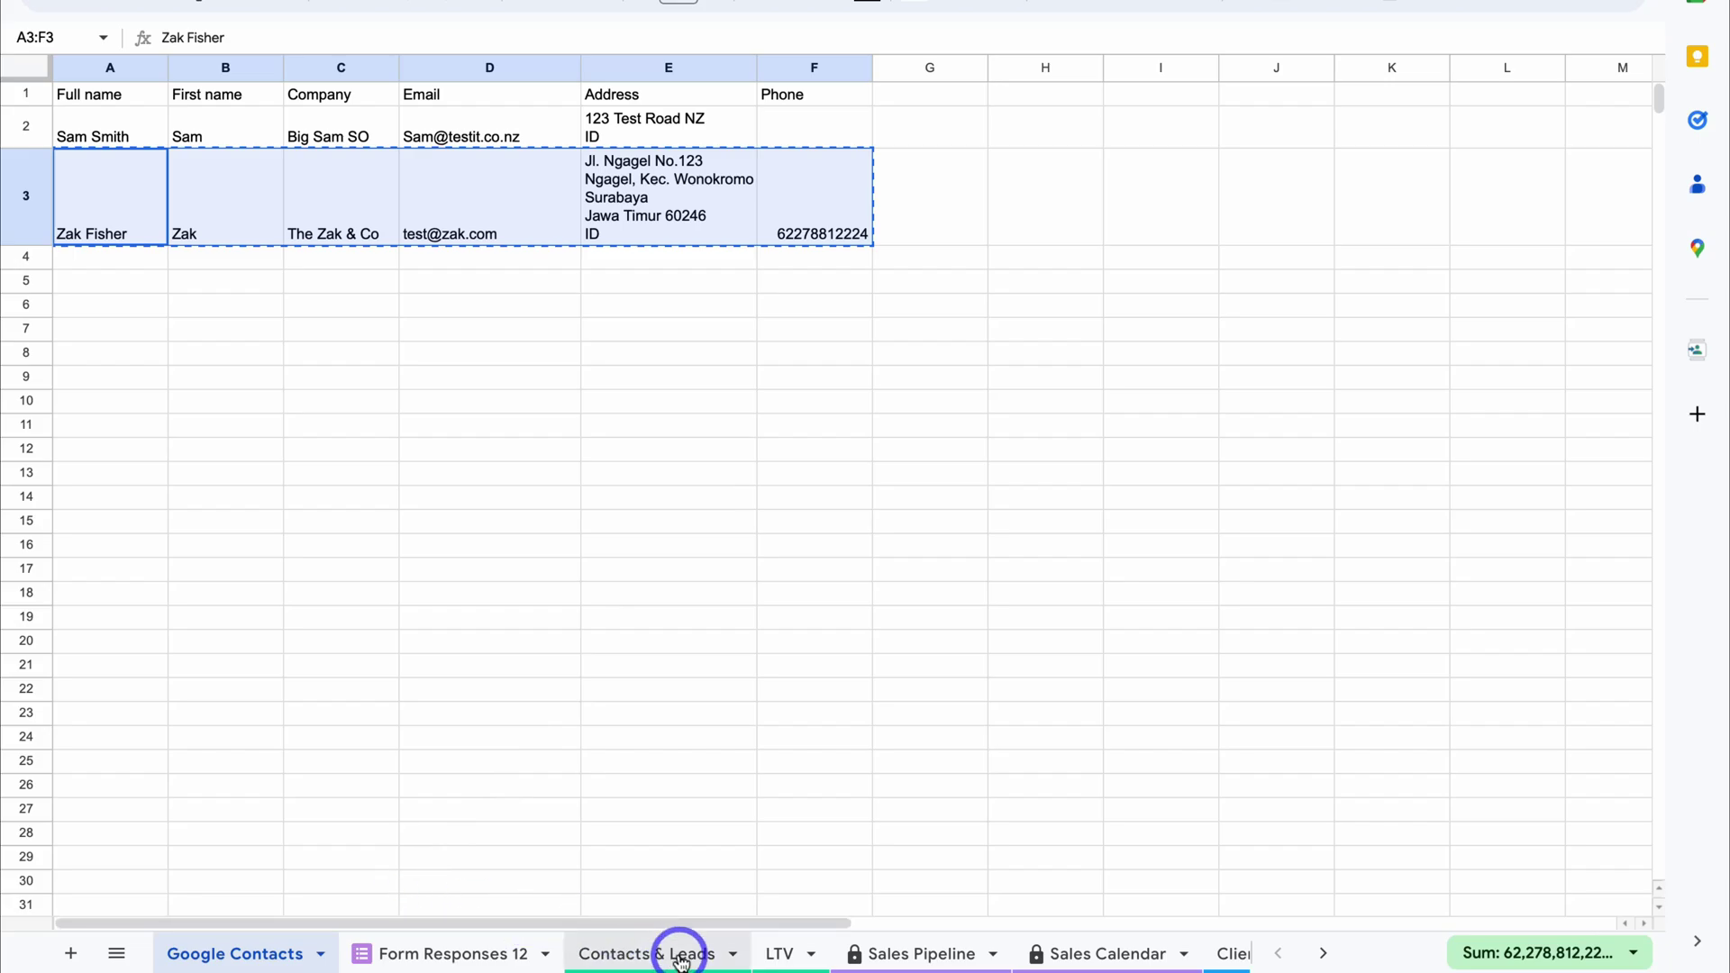
left_click(681, 955)
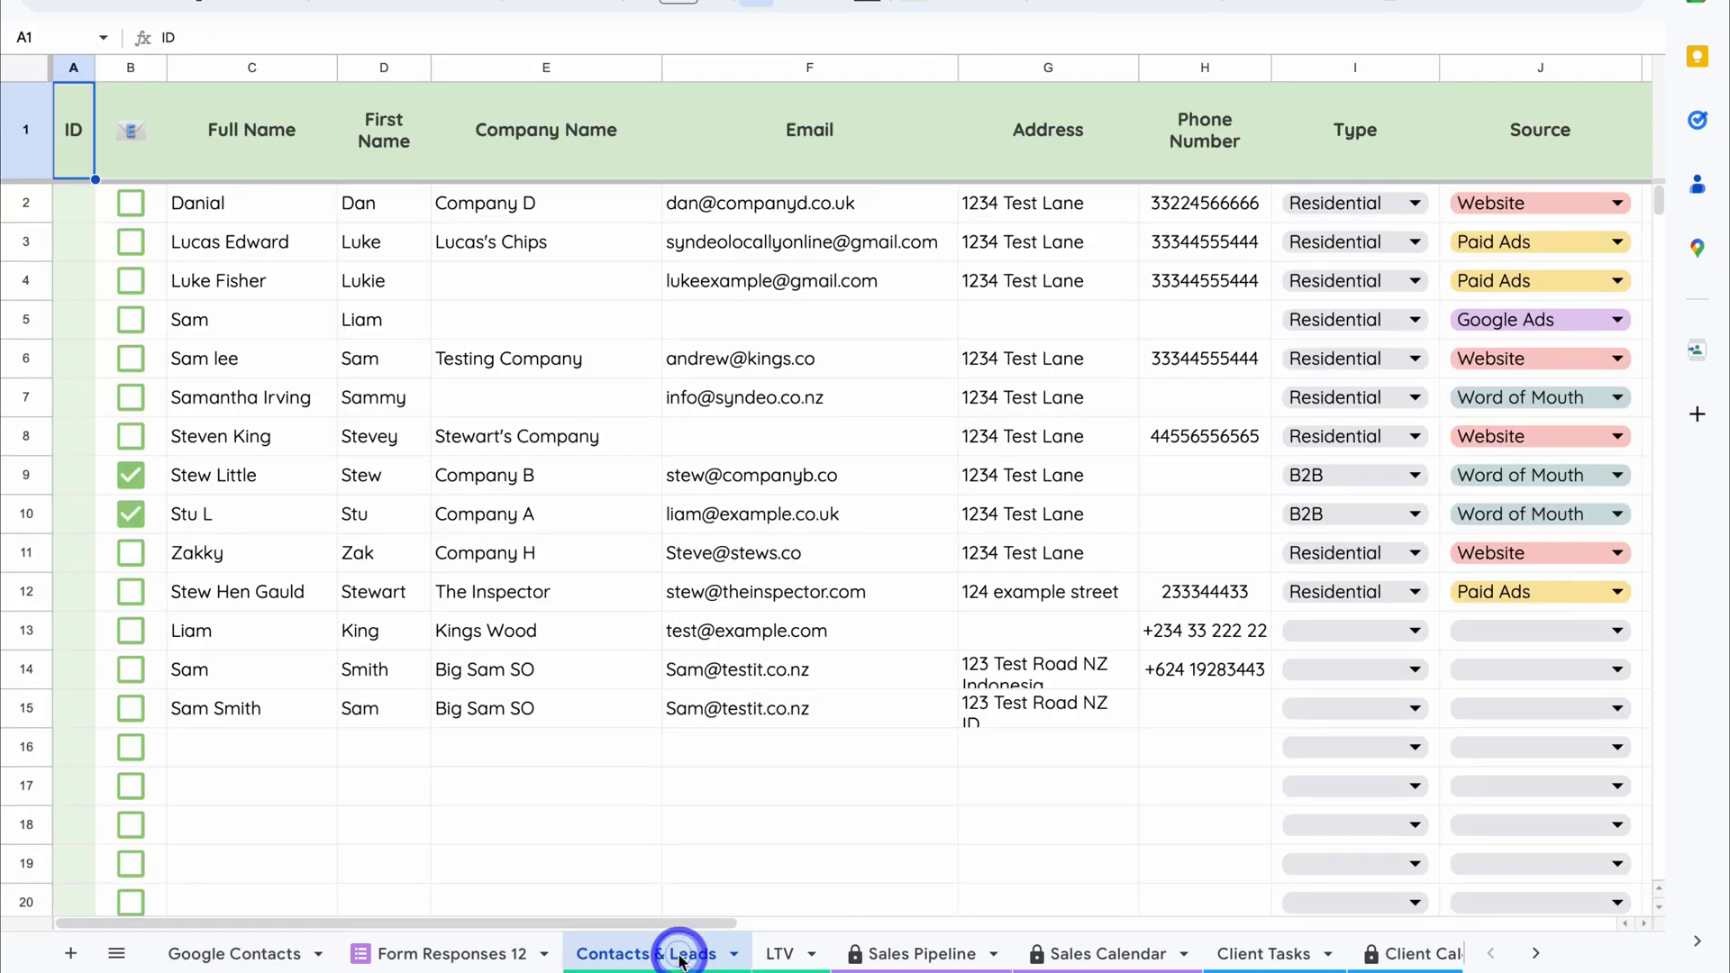
left_click(264, 755)
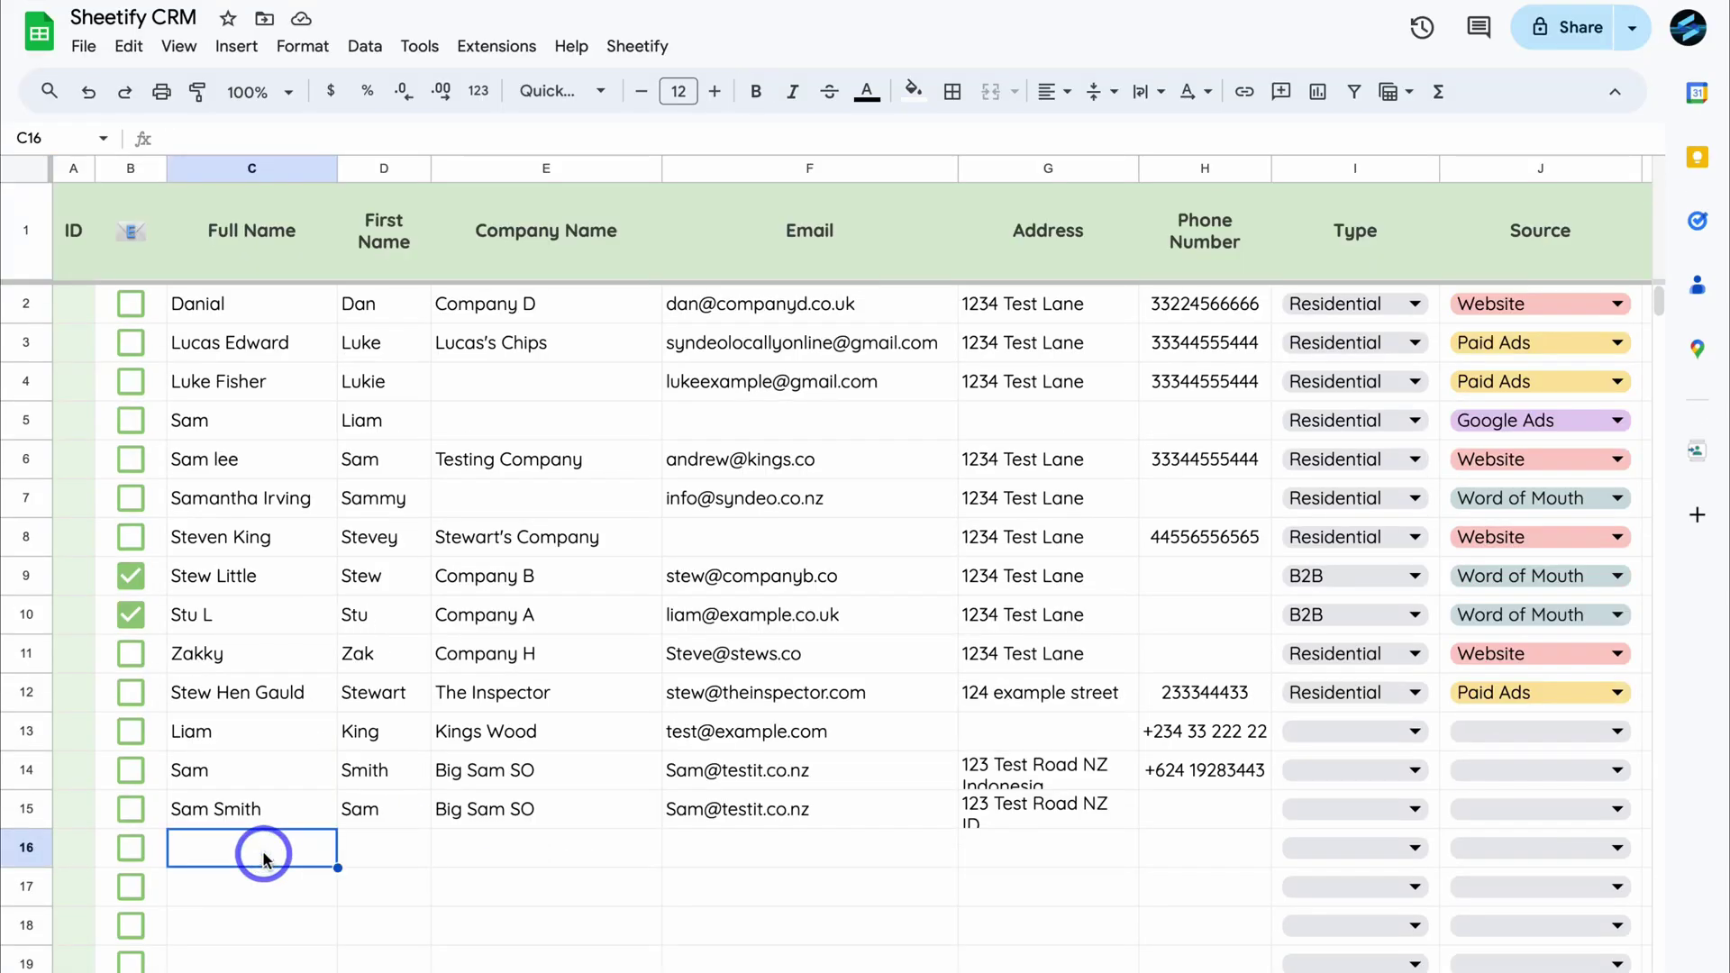
right_click(265, 859)
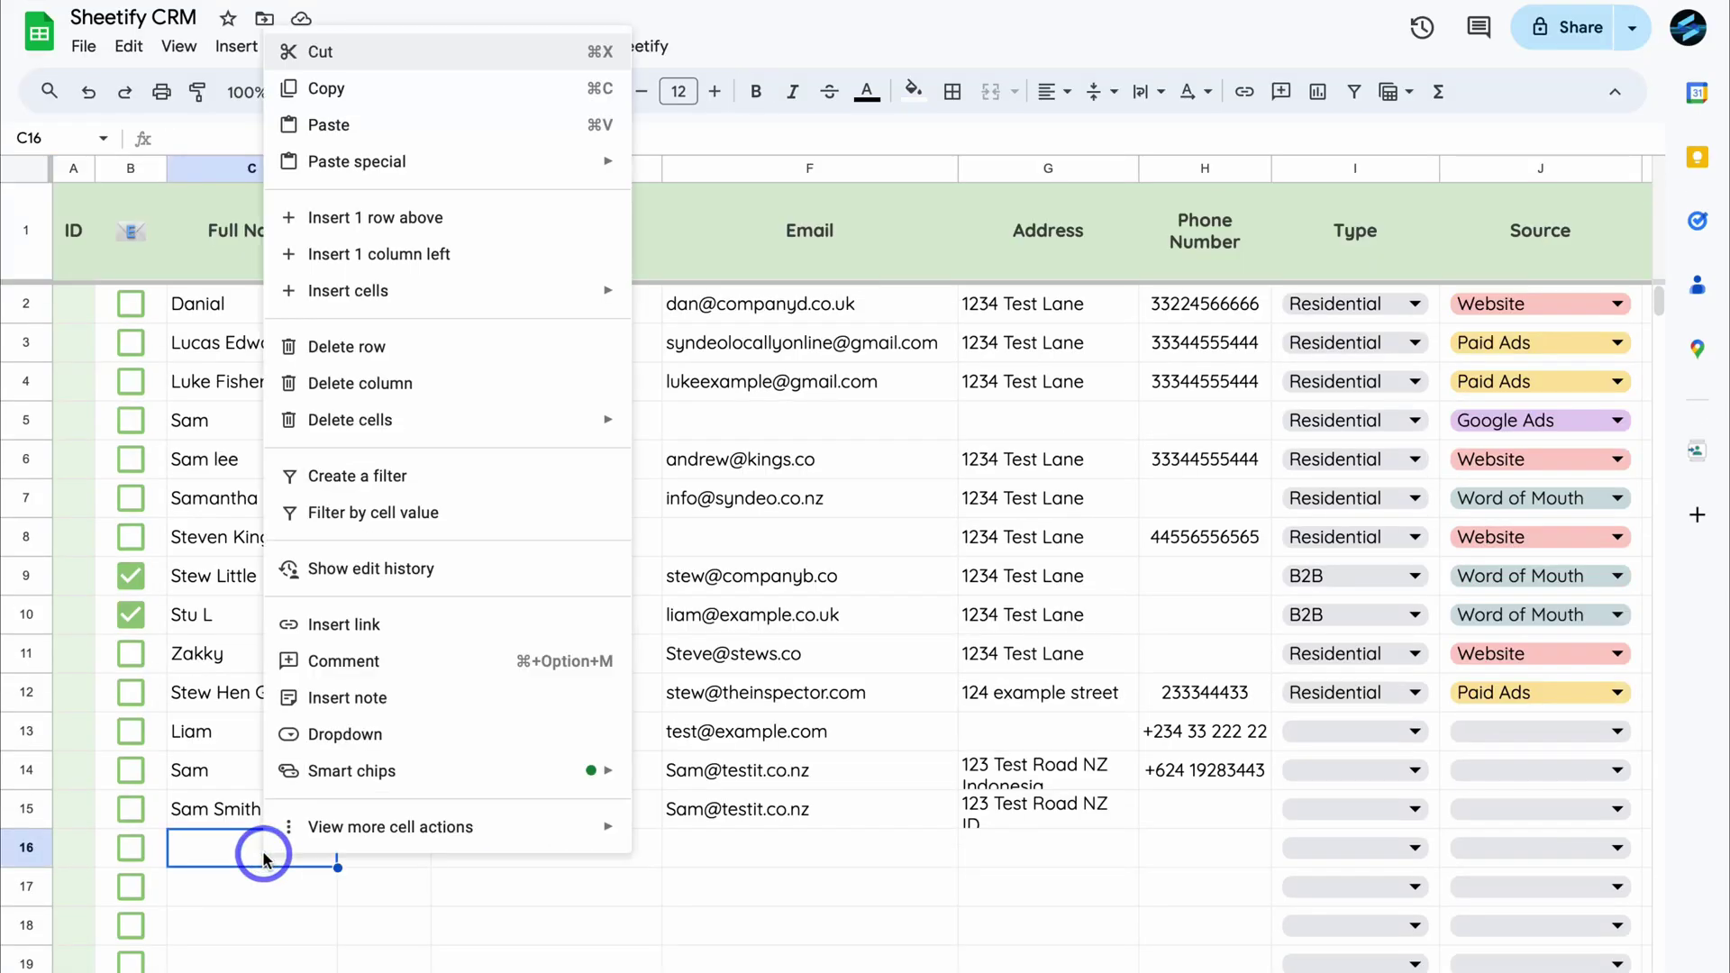
mouse_move(417, 164)
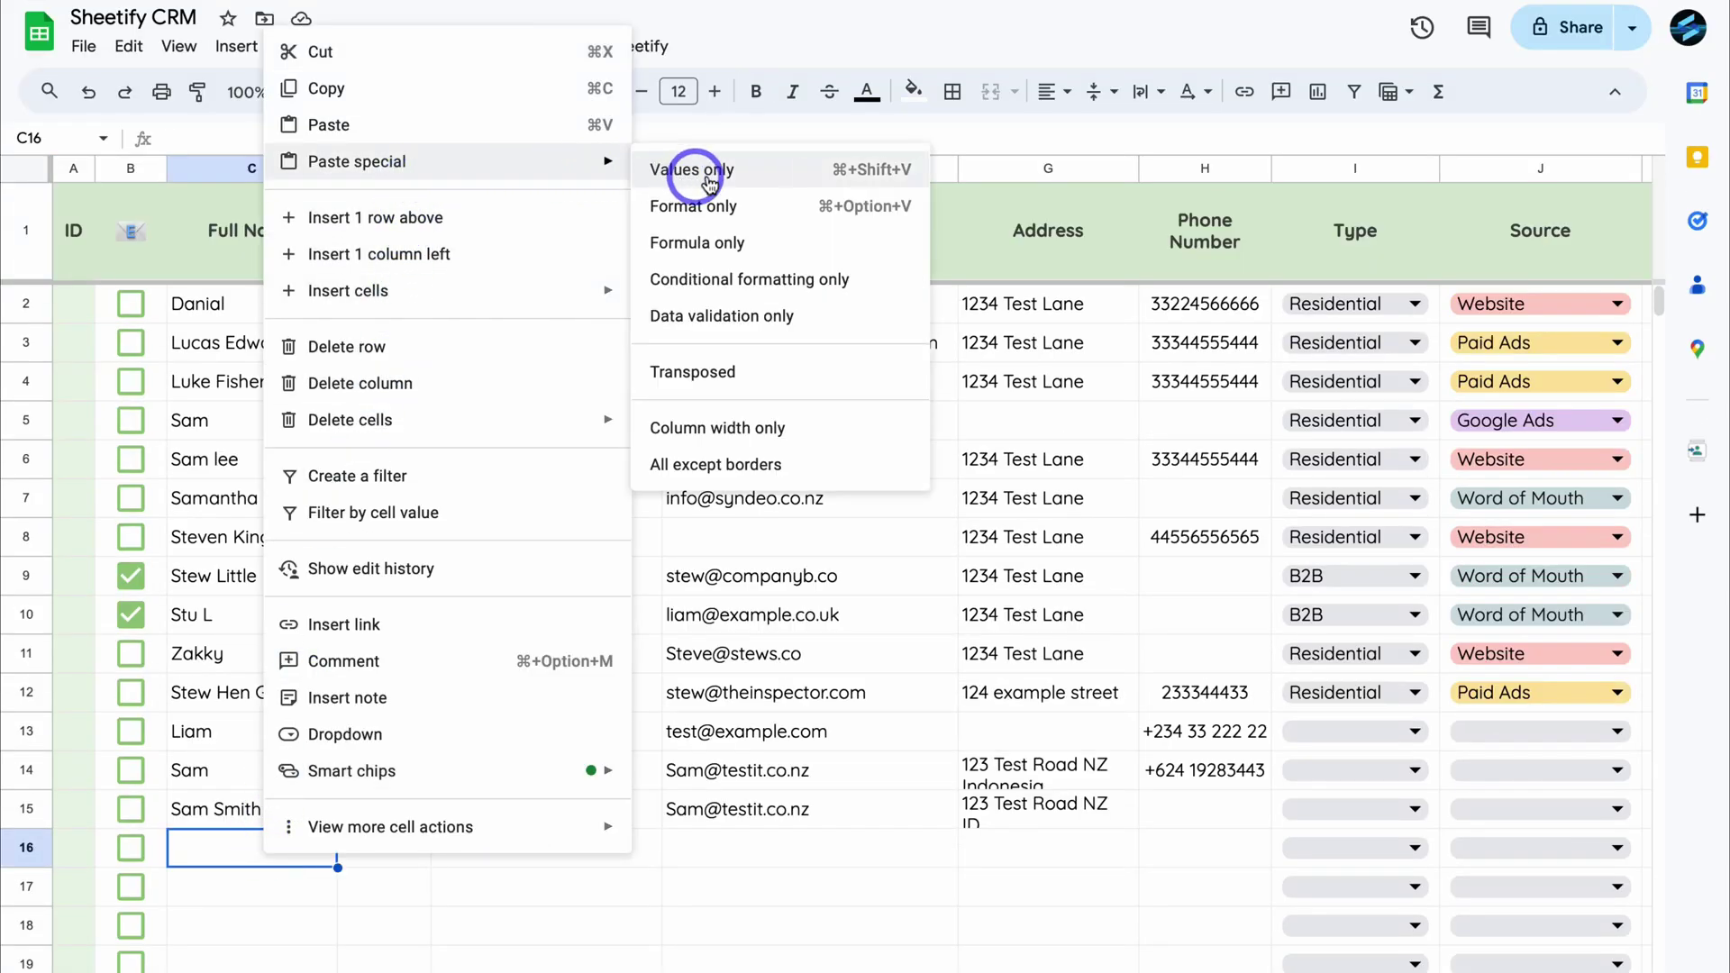
left_click(781, 176)
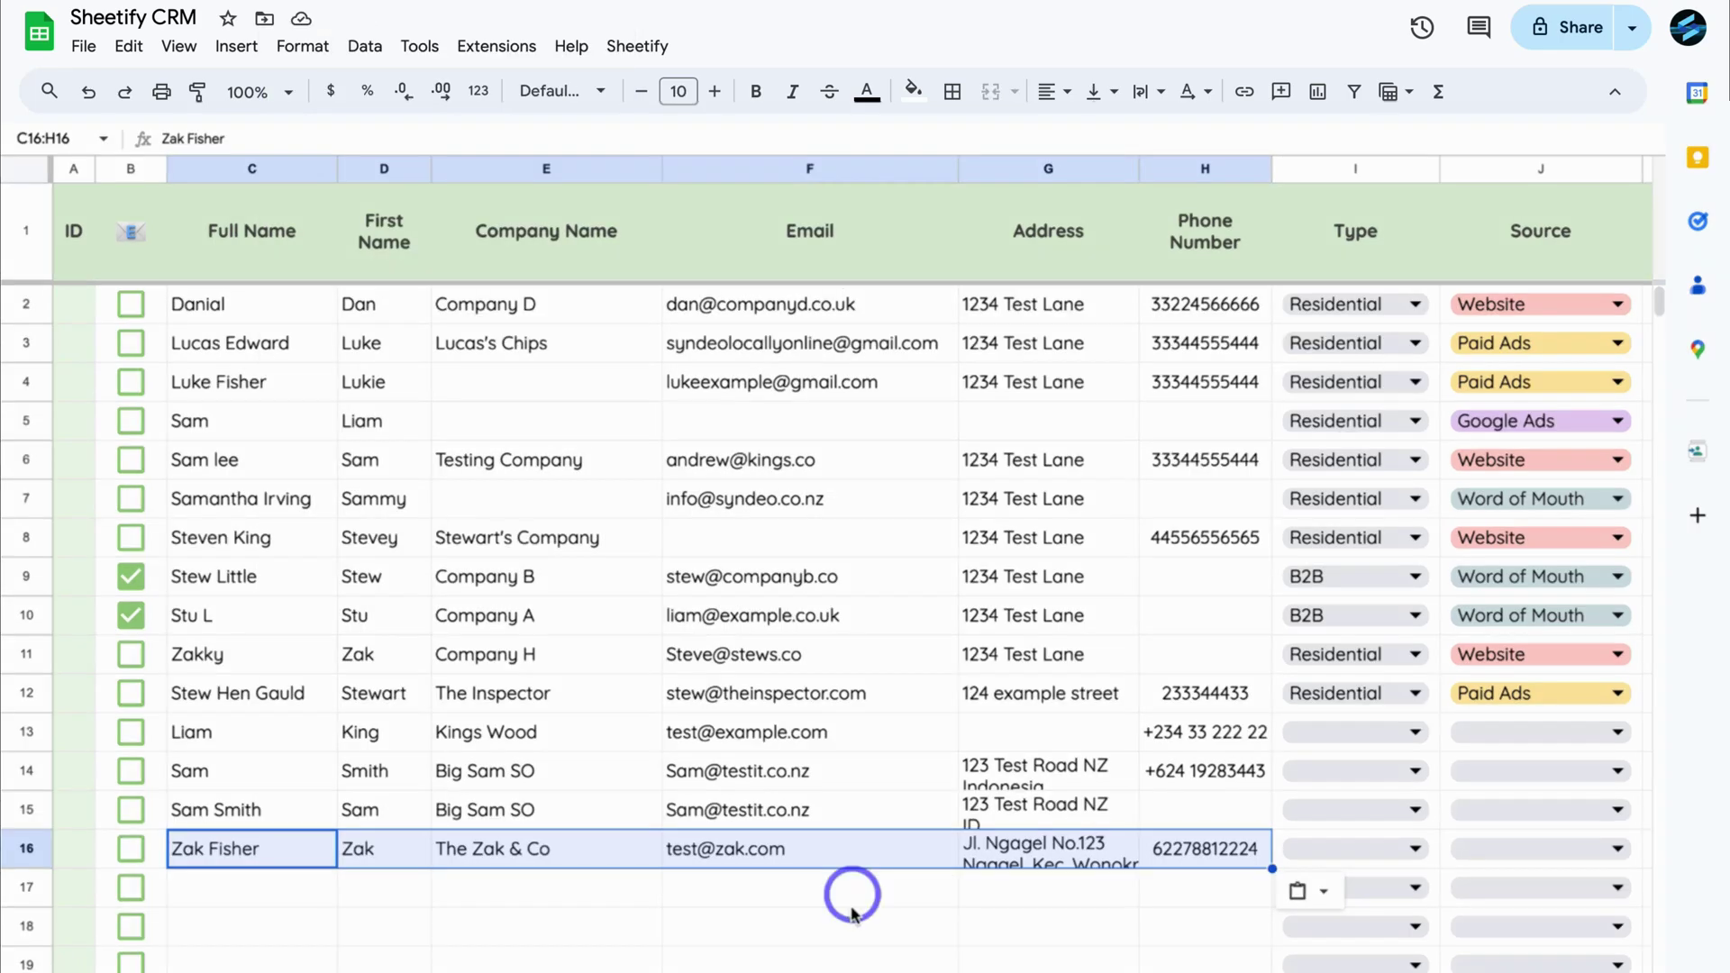